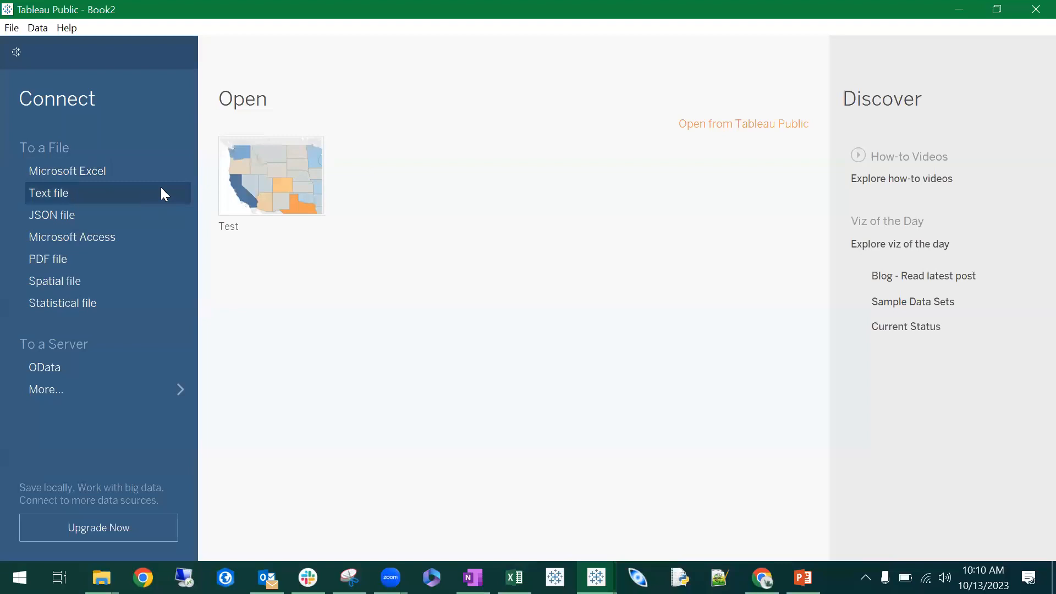
- Connect to the Microsoft Excel file sample_-_superstore from the tableau_viz folder
click(91, 170)
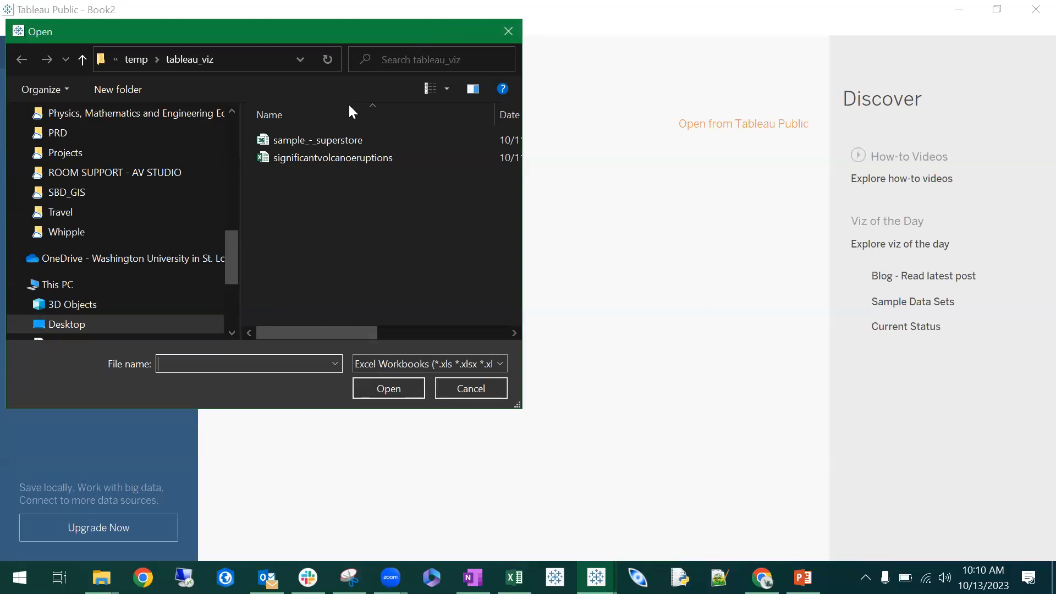
click(333, 138)
click(387, 389)
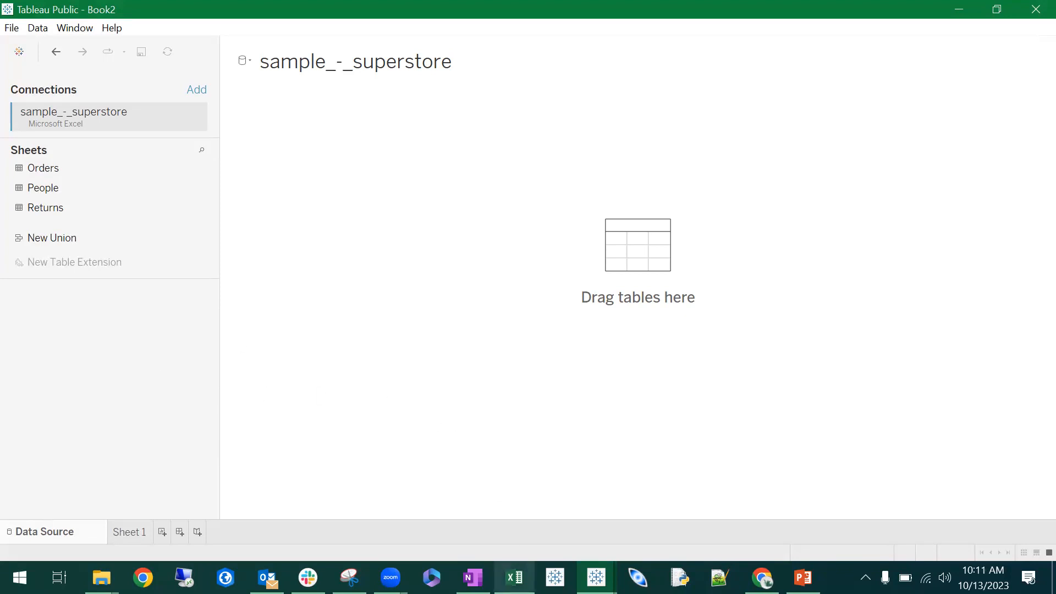
- Review the source workbook's Orders sheet in Excel, and add the Orders table to the data source canvas in Tableau Public
click(514, 577)
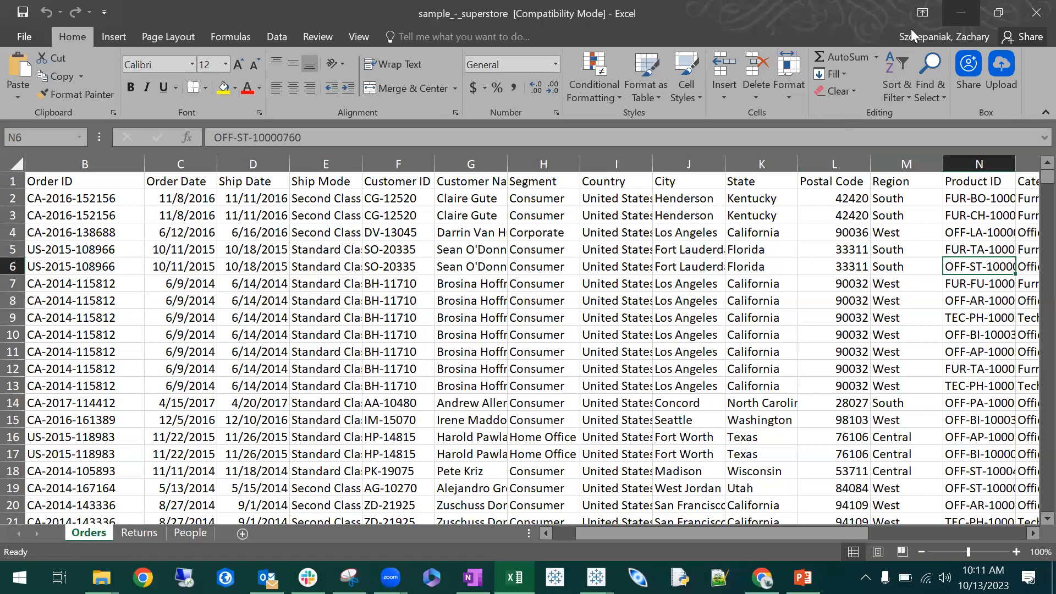
click(956, 17)
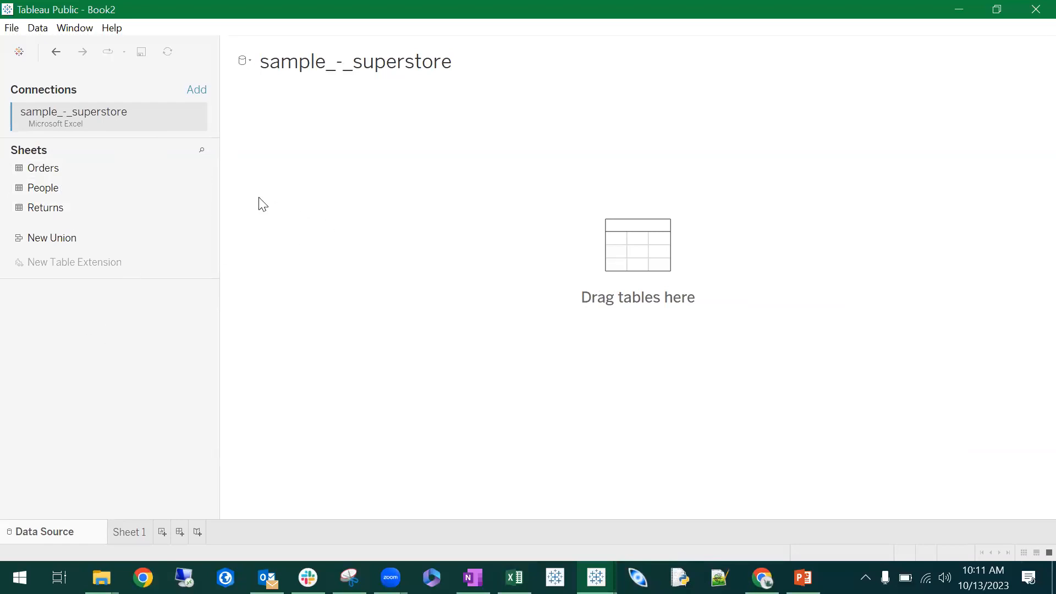
click(99, 172)
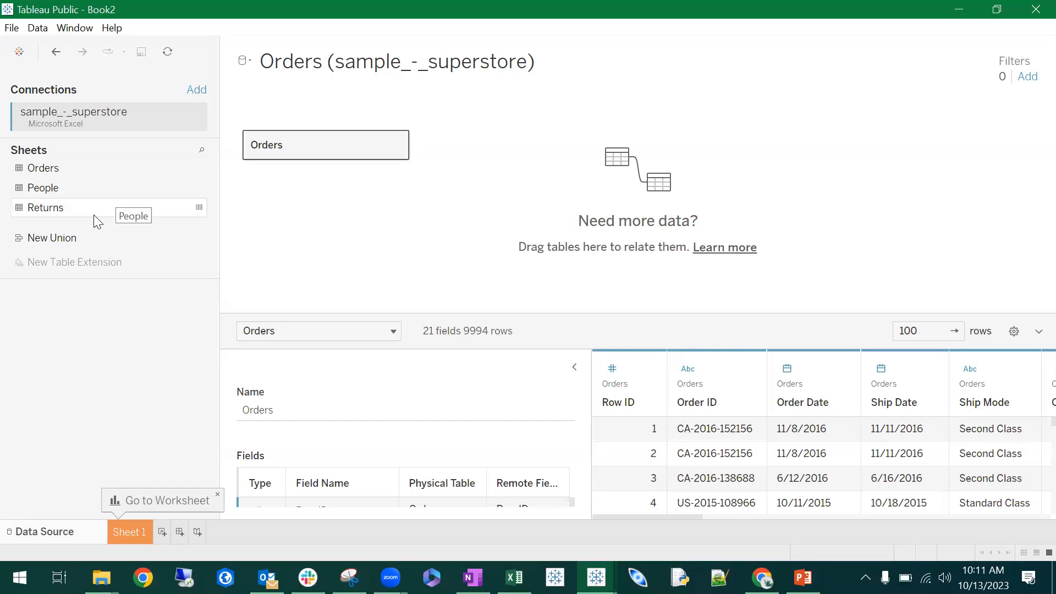
- Try relating the Returns table to Orders on the canvas, and remove Returns again
drag(79, 208, 486, 117)
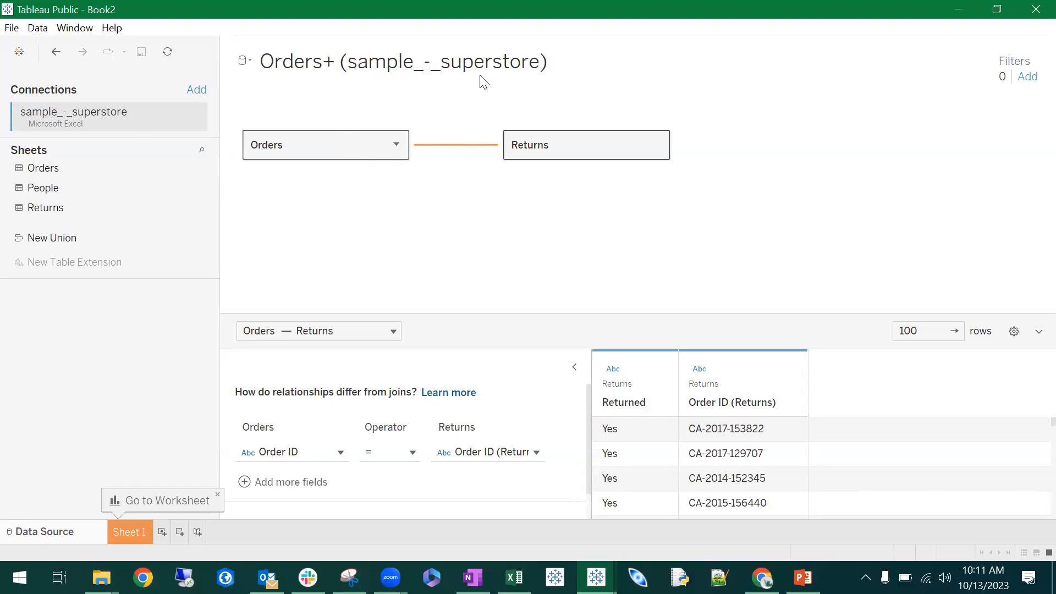
mouse_move(455, 153)
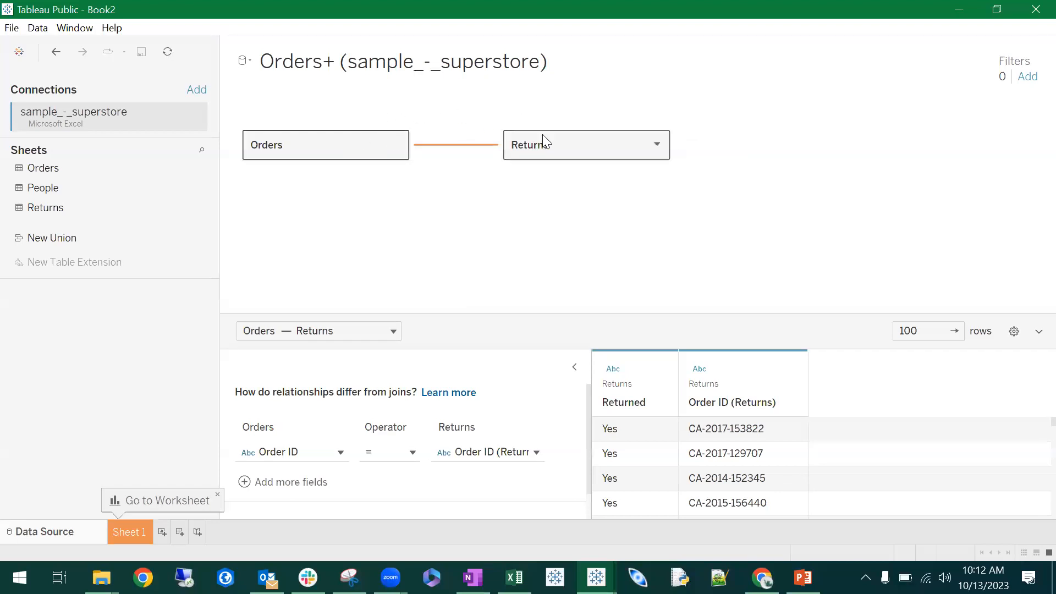
right_click(577, 134)
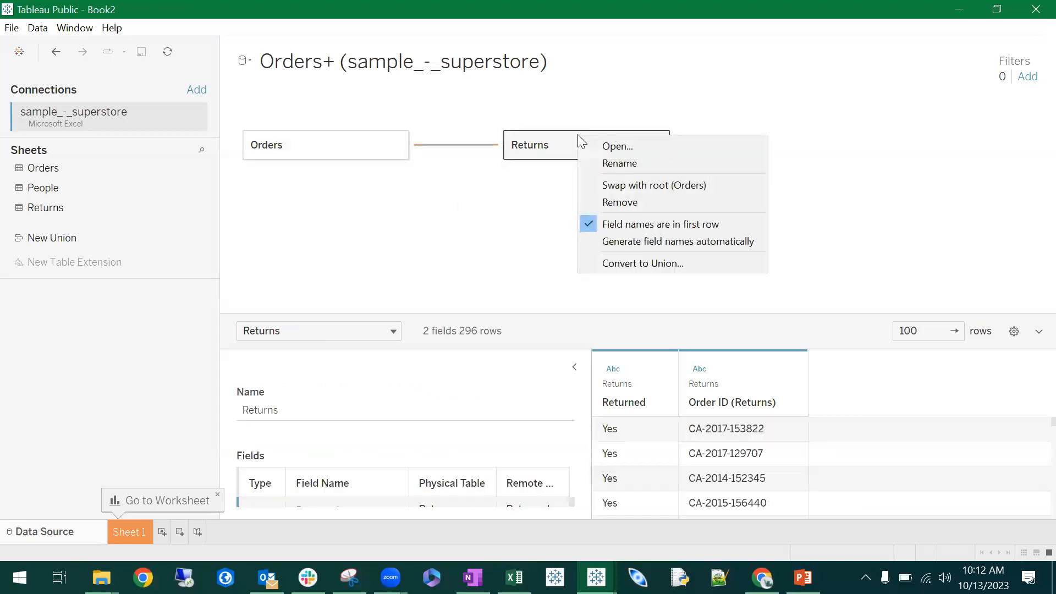
click(631, 207)
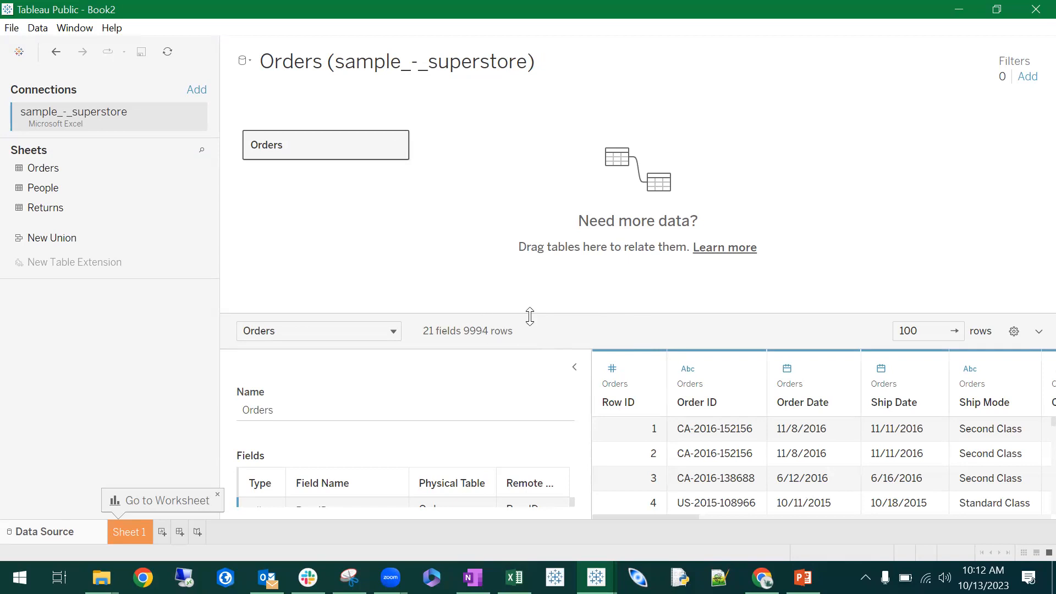
- Enlarge the data preview area and examine the Orders table's rows and its list of fields
drag(529, 316, 543, 204)
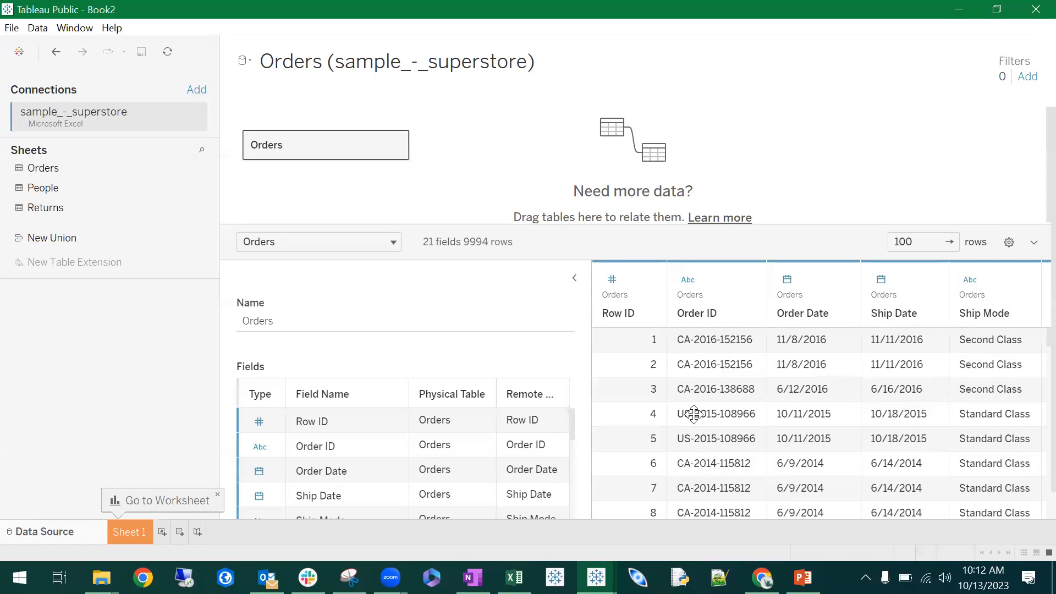
scroll(827, 478, down, 5)
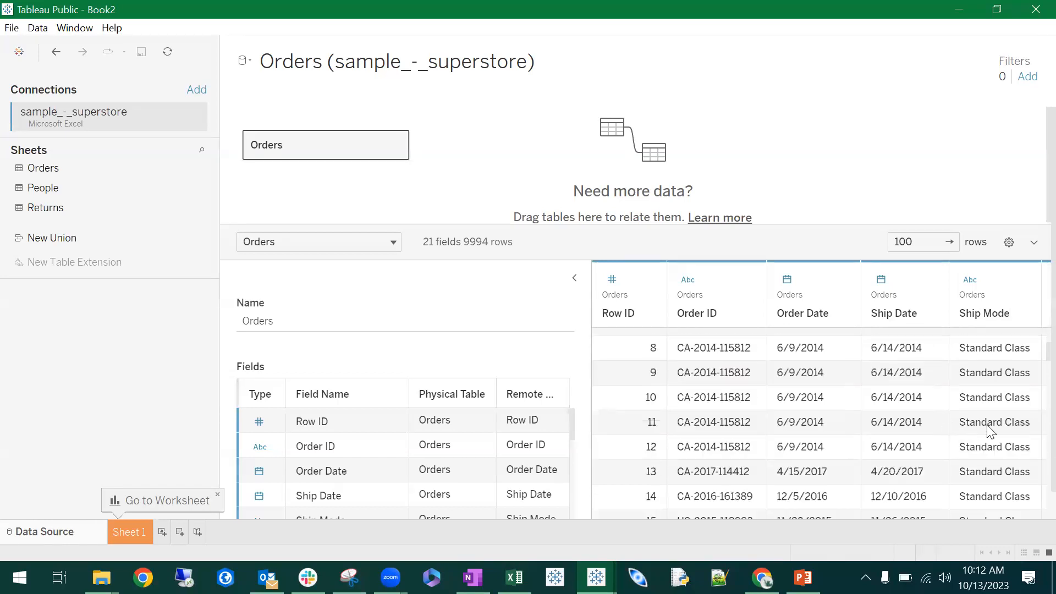
scroll(983, 424, up, 4)
scroll(454, 425, down, 1)
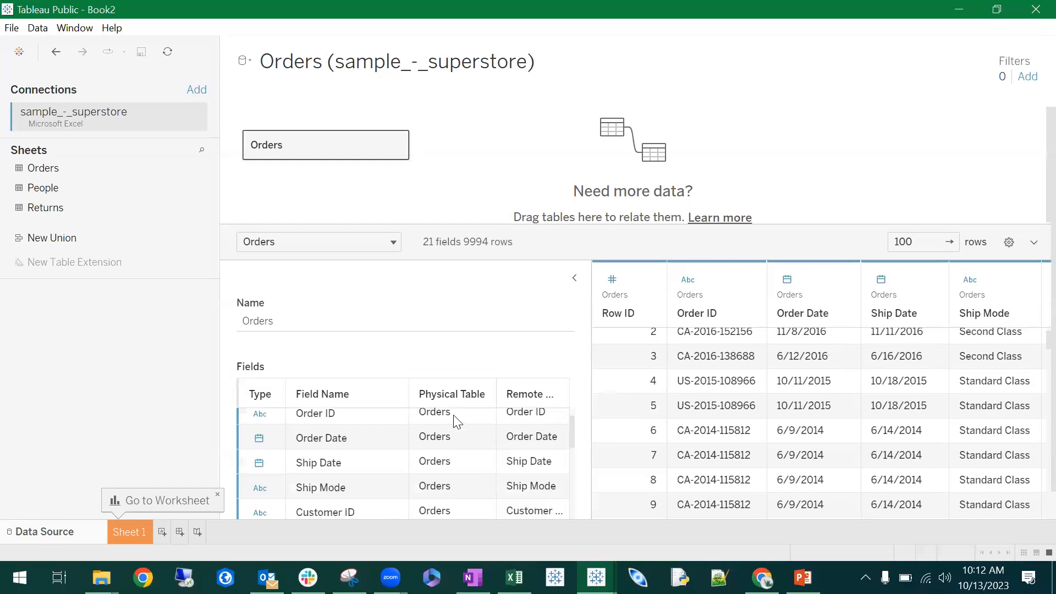
scroll(435, 443, down, 4)
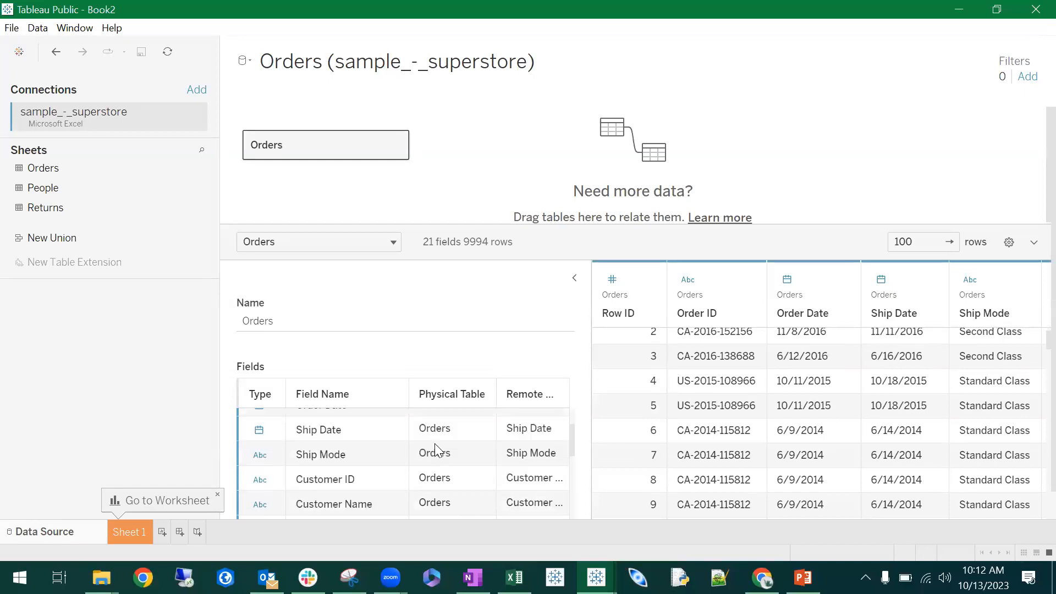
scroll(572, 456, down, 6)
scroll(539, 455, up, 11)
scroll(356, 349, down, 1)
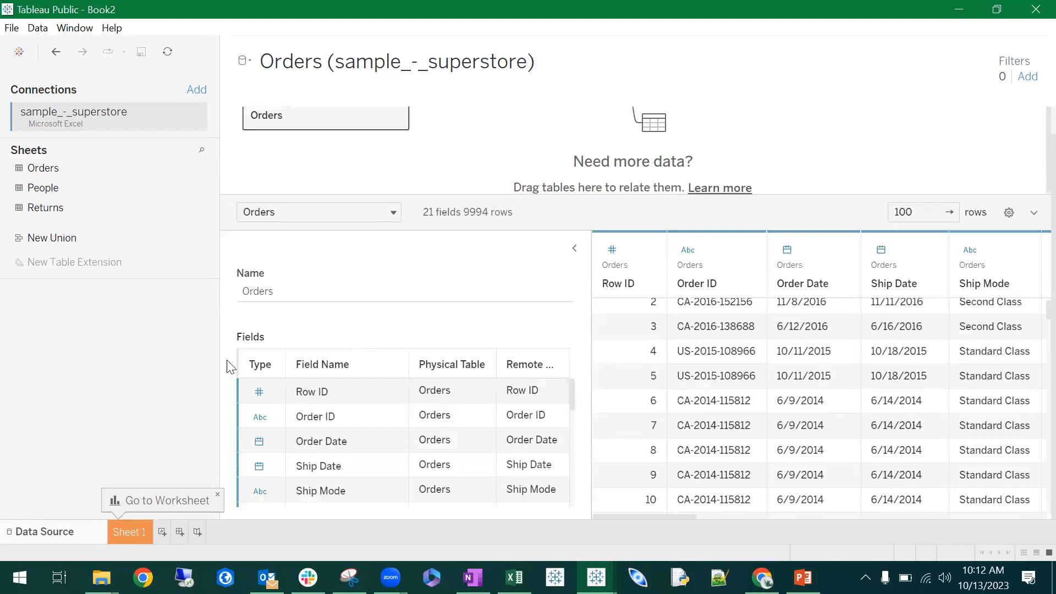
scroll(361, 435, down, 1)
scroll(364, 439, down, 1)
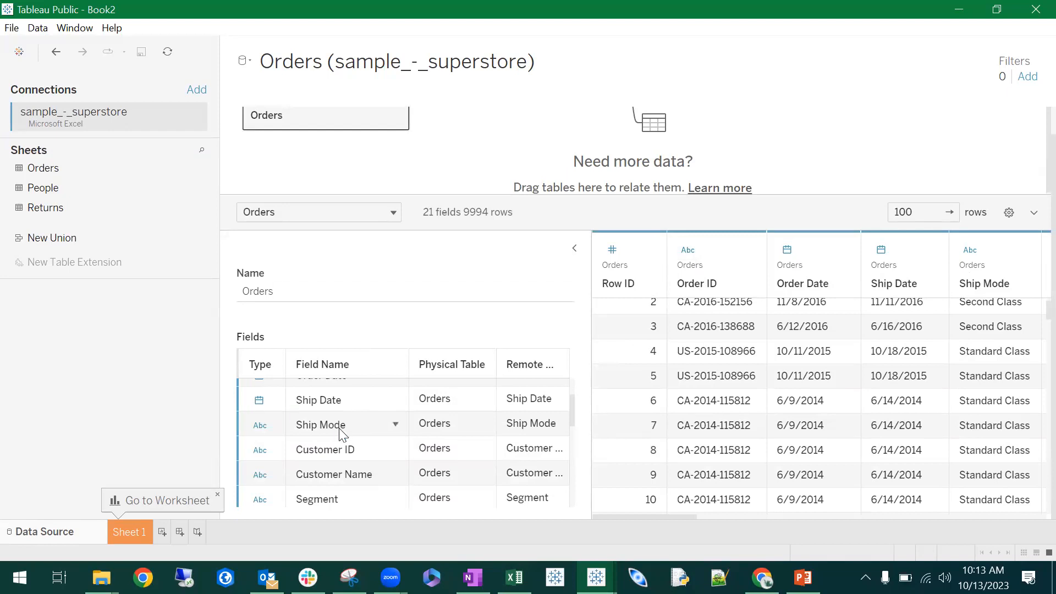
scroll(339, 429, up, 3)
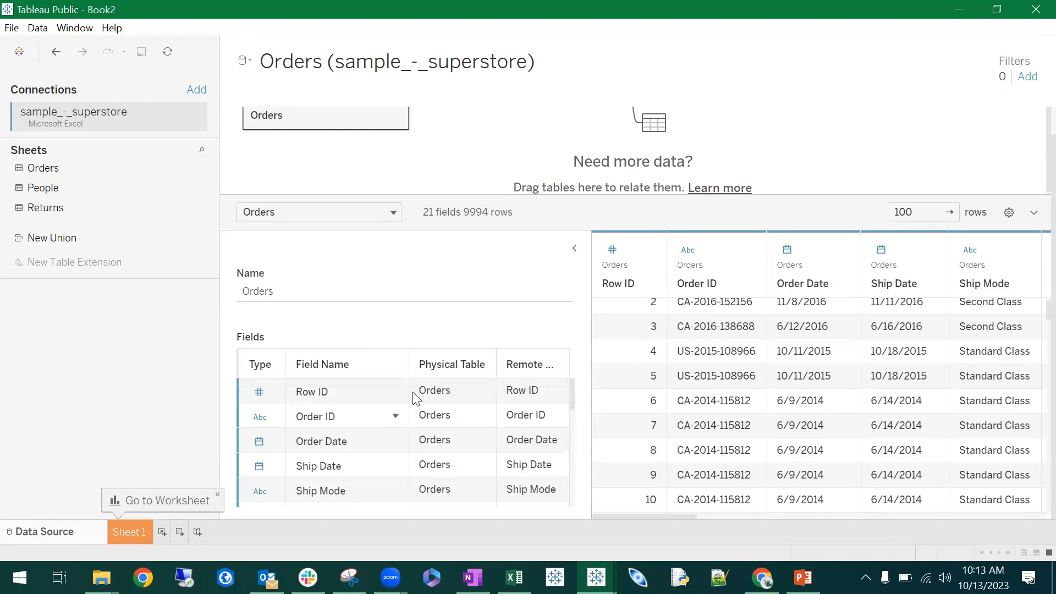
click(584, 85)
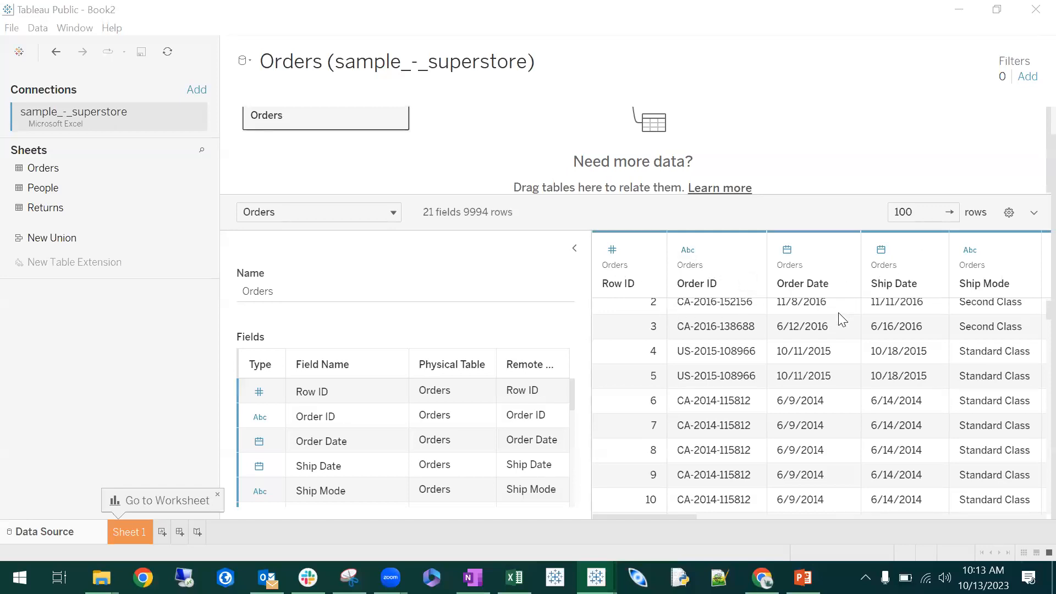
- Check the data type options of the Row ID and Order ID columns in the data preview
scroll(795, 355, up, 2)
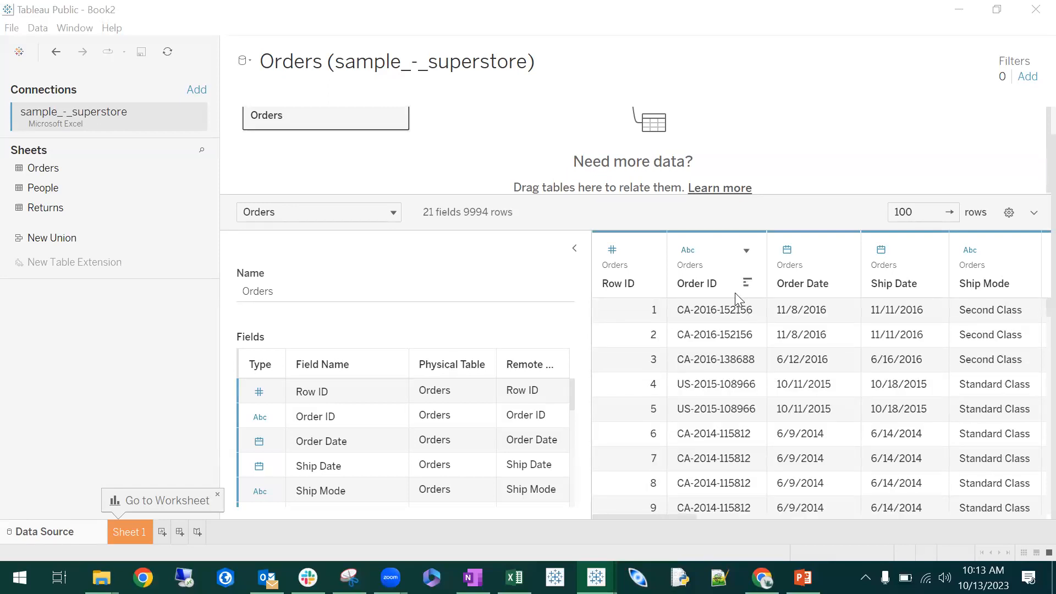
click(613, 251)
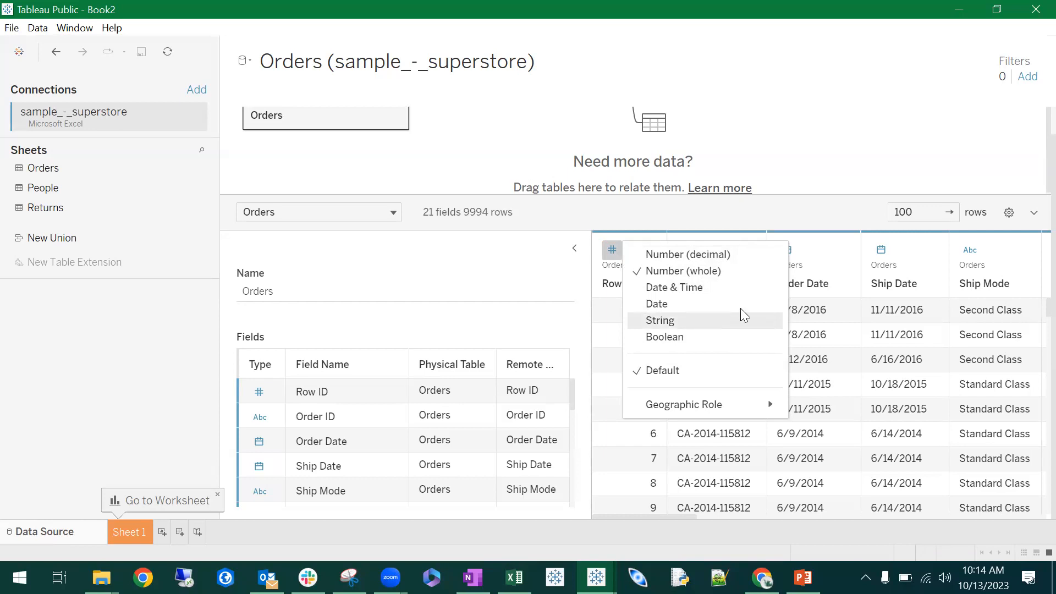
click(859, 180)
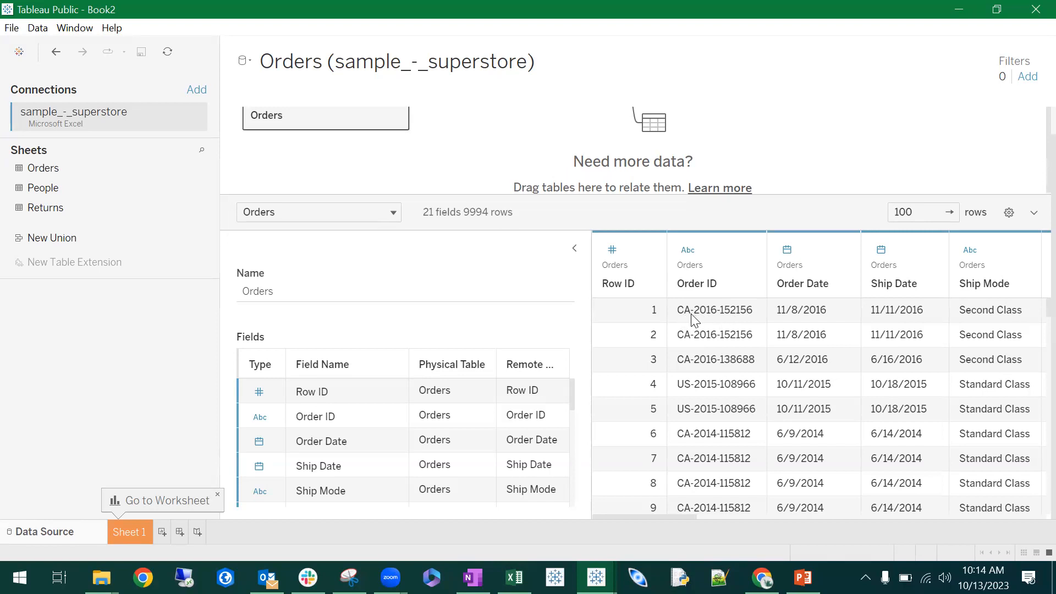
click(689, 252)
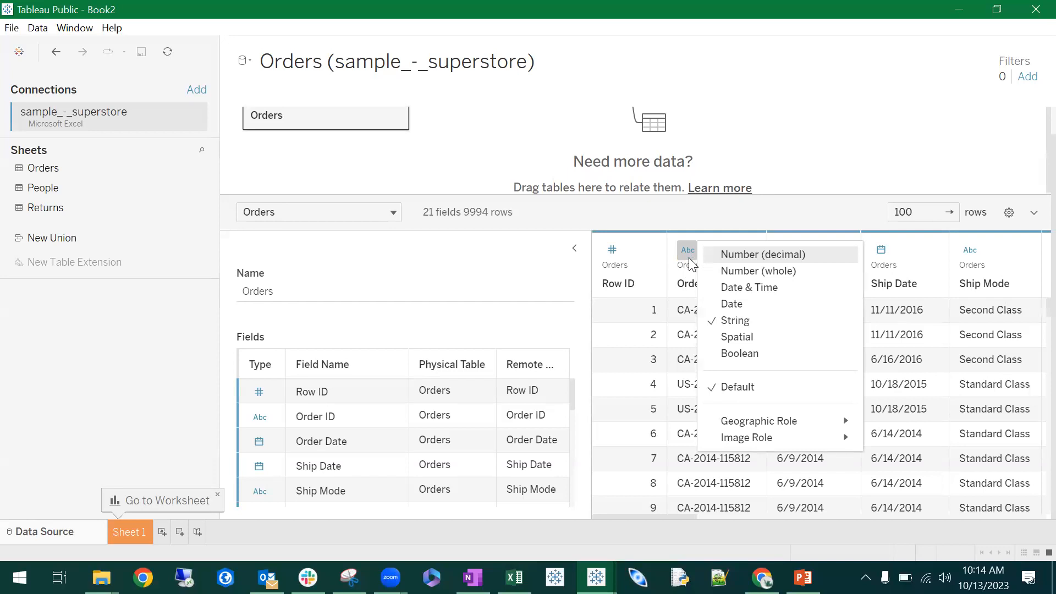
click(780, 213)
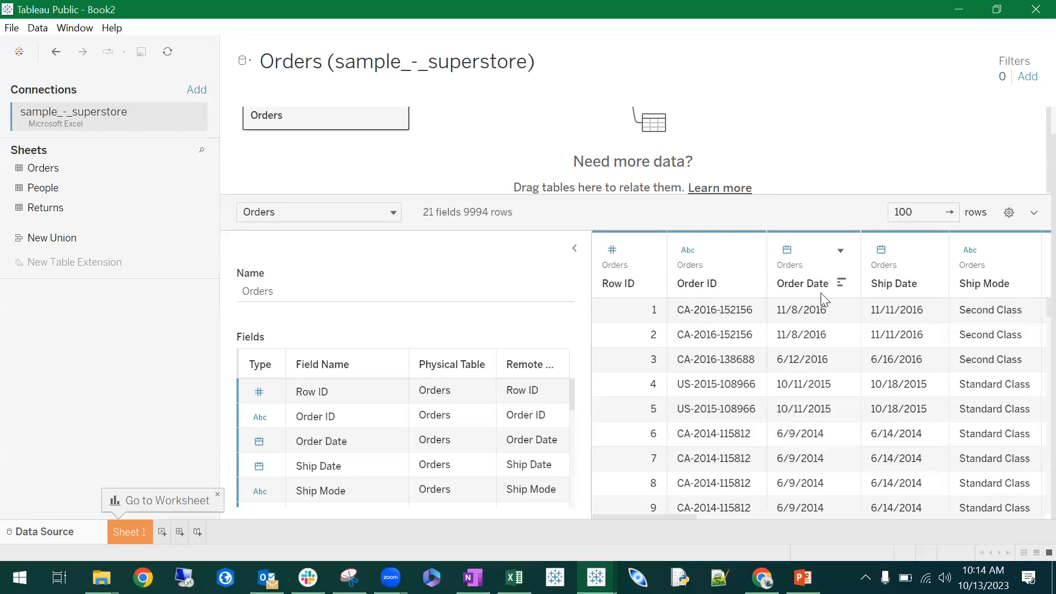
- Check the data type options of the Order Date column in the data preview
scroll(816, 395, down, 1)
scroll(815, 395, up, 1)
click(788, 253)
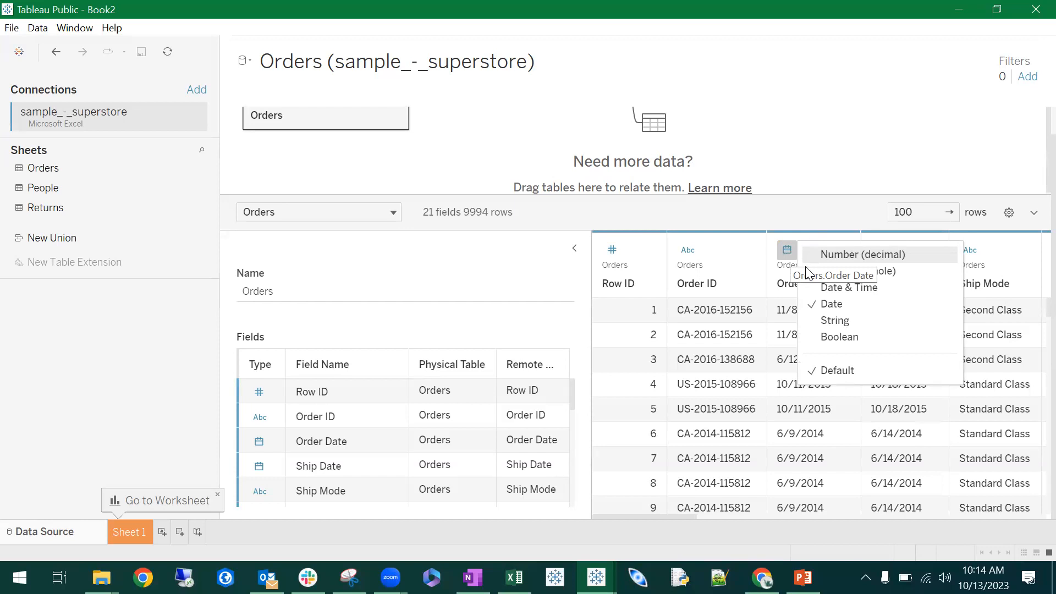
click(778, 289)
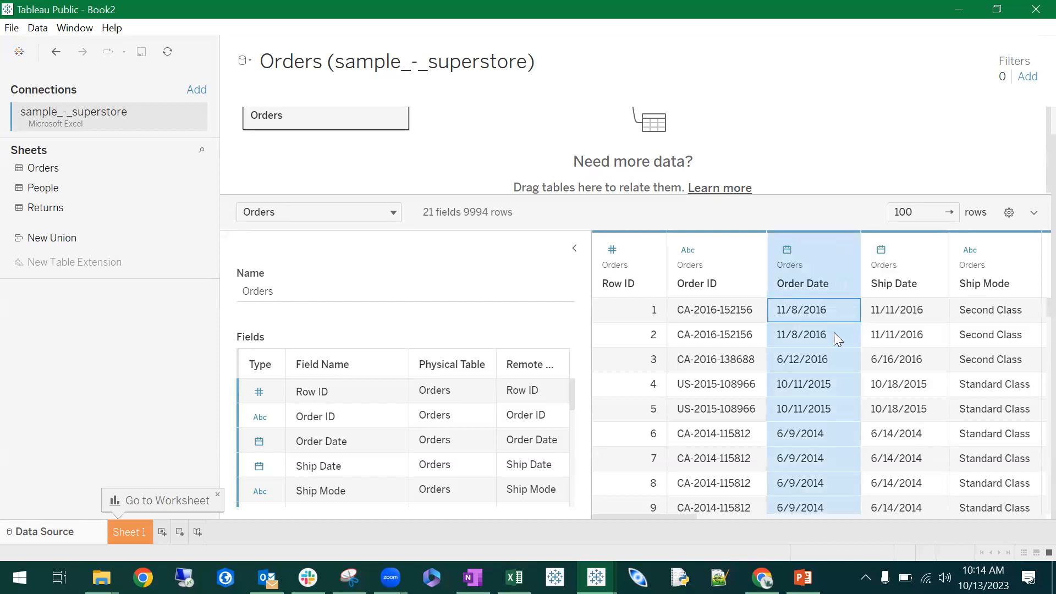
- Look through the geographic roles that can be assigned to the Row ID column, leaving its data type as it is
click(612, 250)
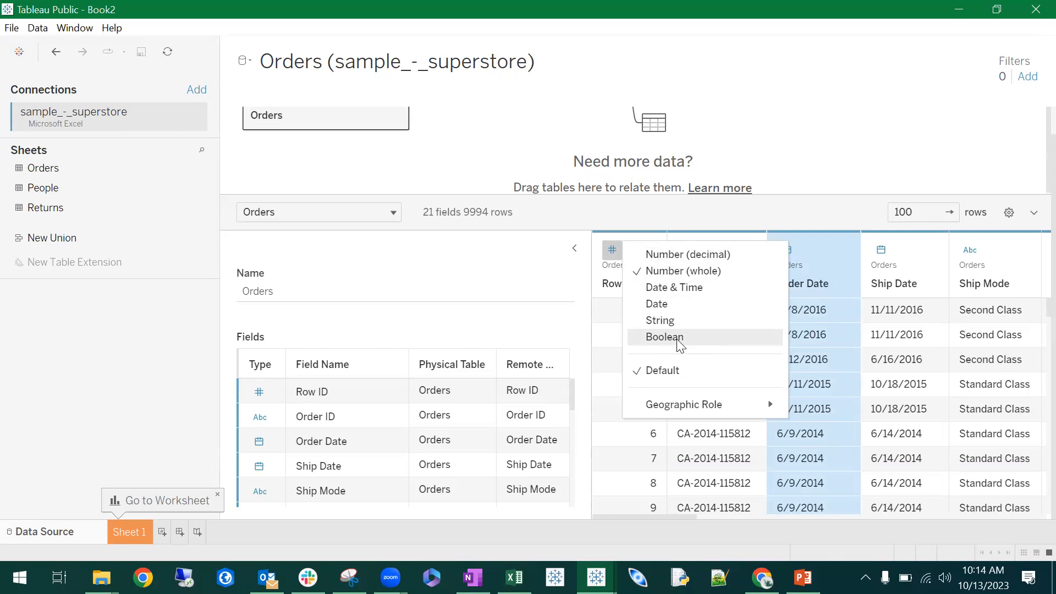
mouse_move(717, 416)
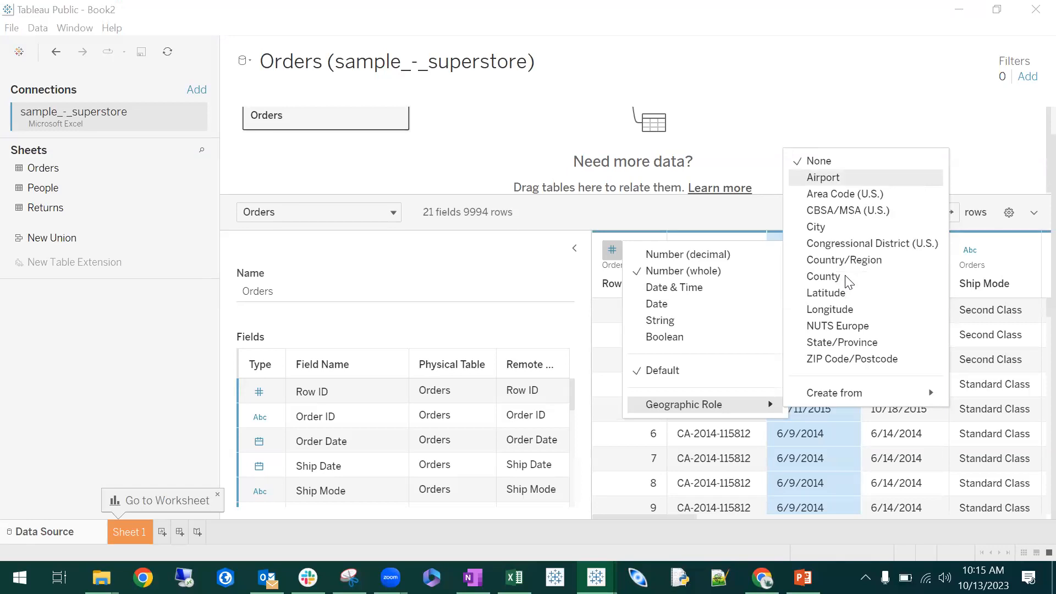
click(737, 114)
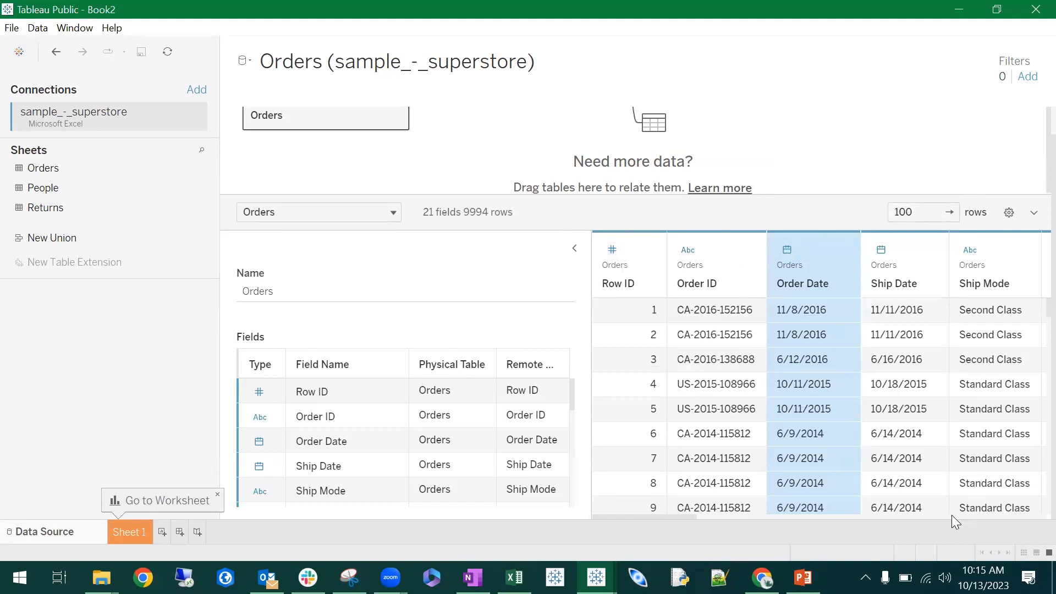
- Examine the types of the remaining Orders columns in the data preview, from the location fields through Profit
scroll(737, 432, down, 1)
drag(687, 516, 839, 500)
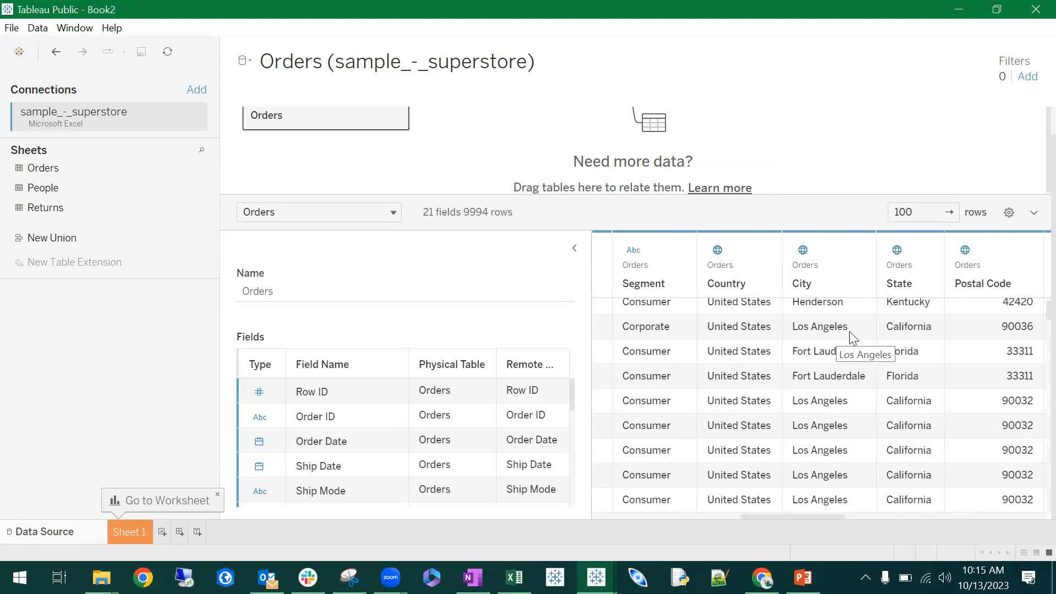
drag(777, 516, 830, 516)
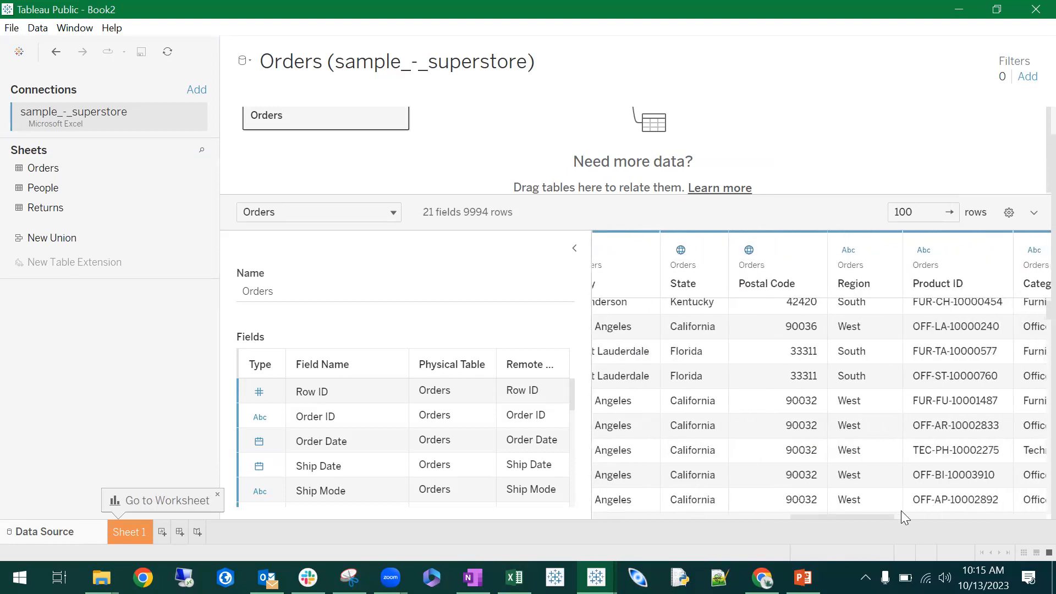
drag(882, 517, 1029, 514)
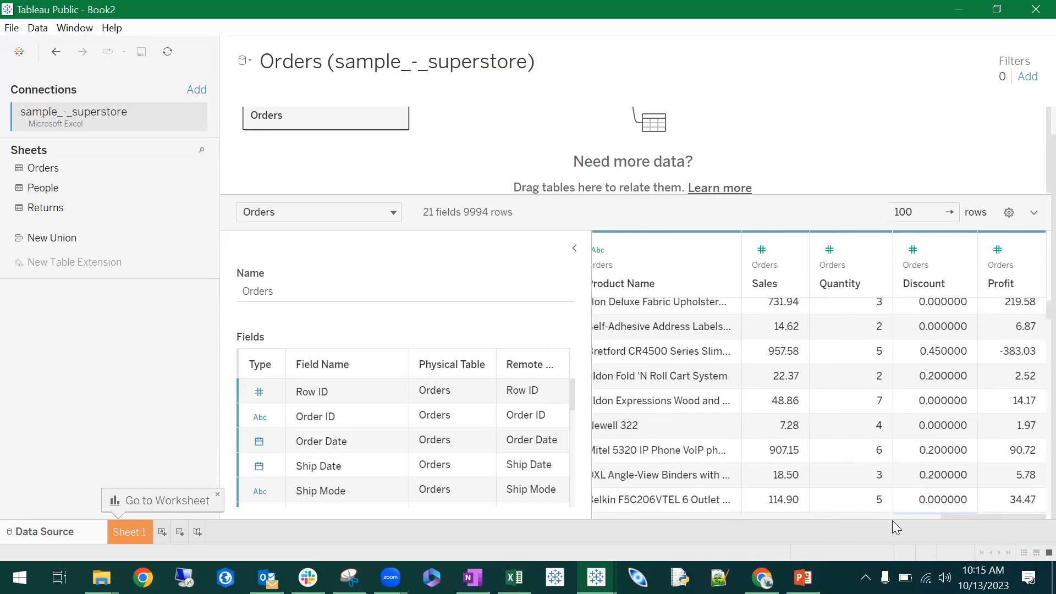
drag(970, 515, 586, 523)
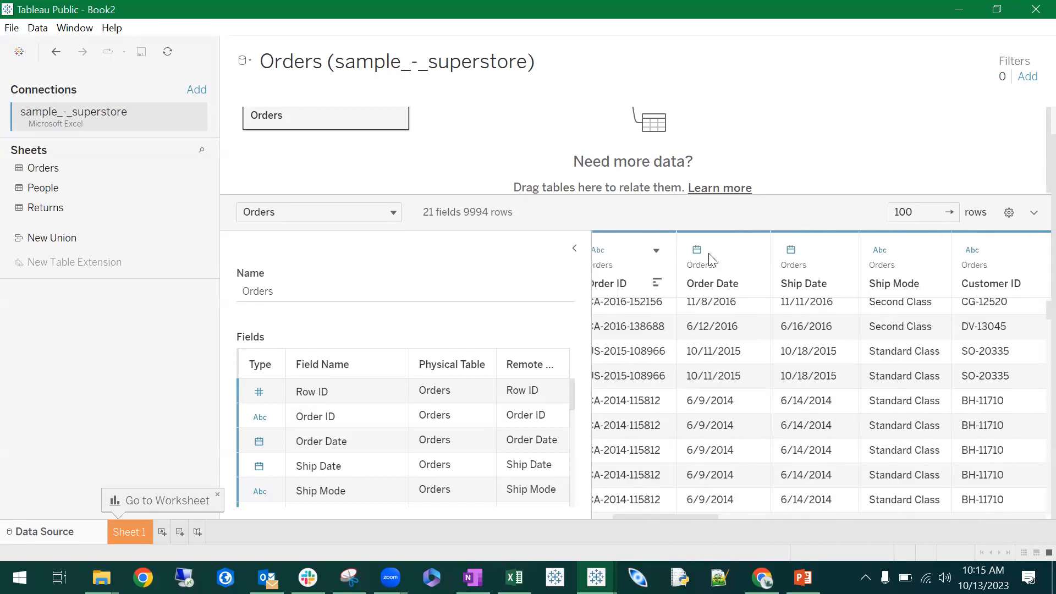
- Check the data type options of the Ship Date field in the Orders field list
scroll(262, 402, down, 3)
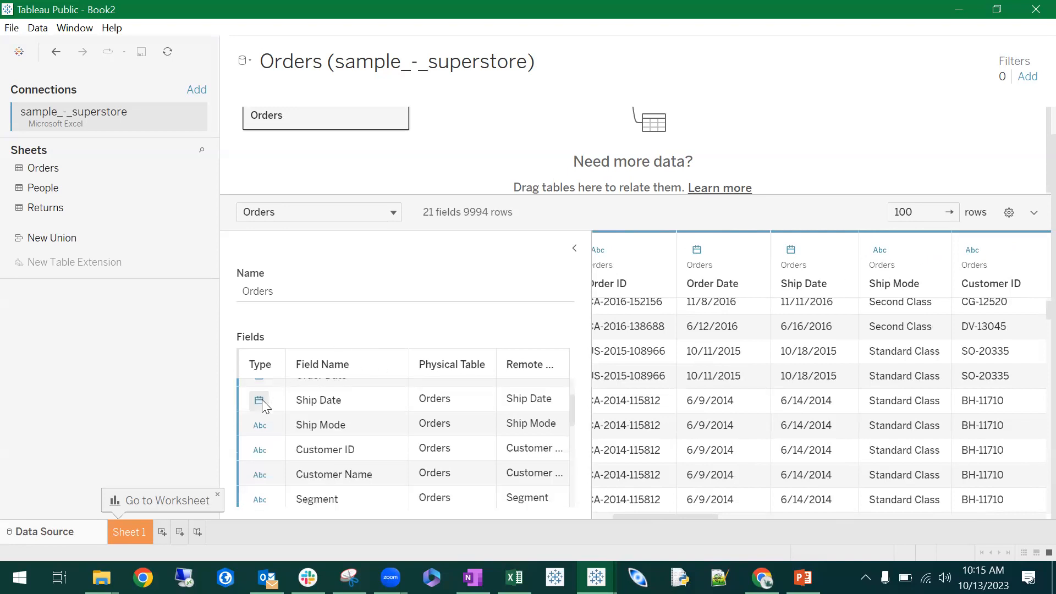
click(268, 400)
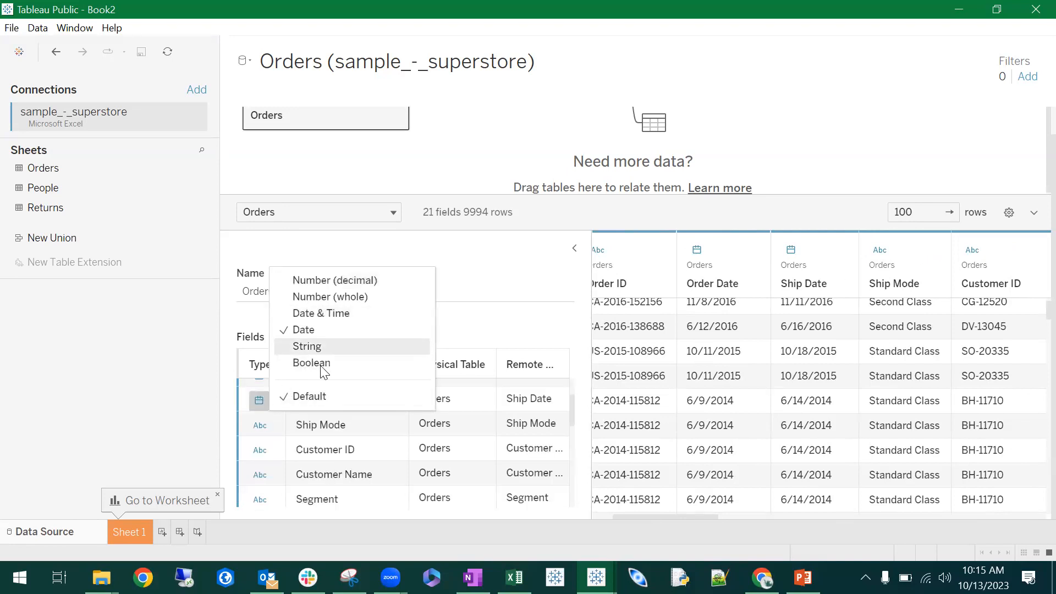
click(521, 309)
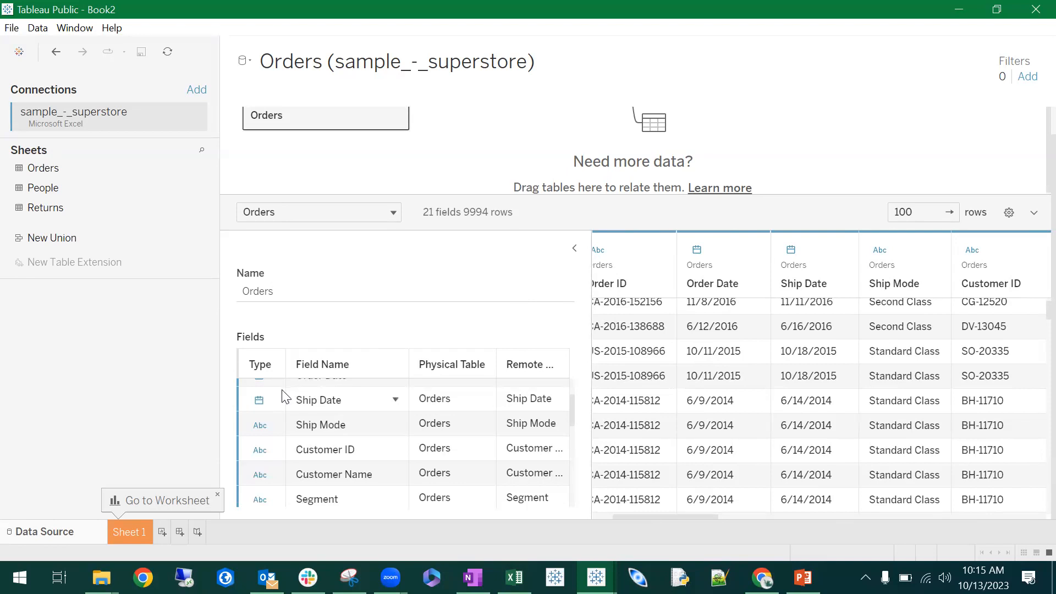
scroll(312, 397, up, 3)
scroll(469, 310, down, 1)
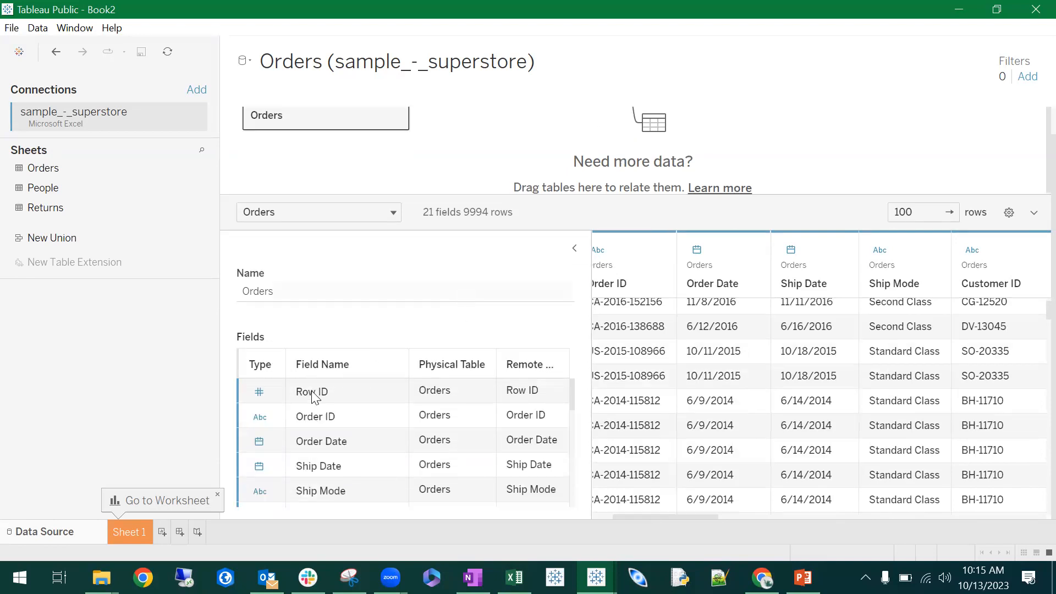
- Rename the Row ID field of the Orders table to RowID in the field list
double_click(312, 392)
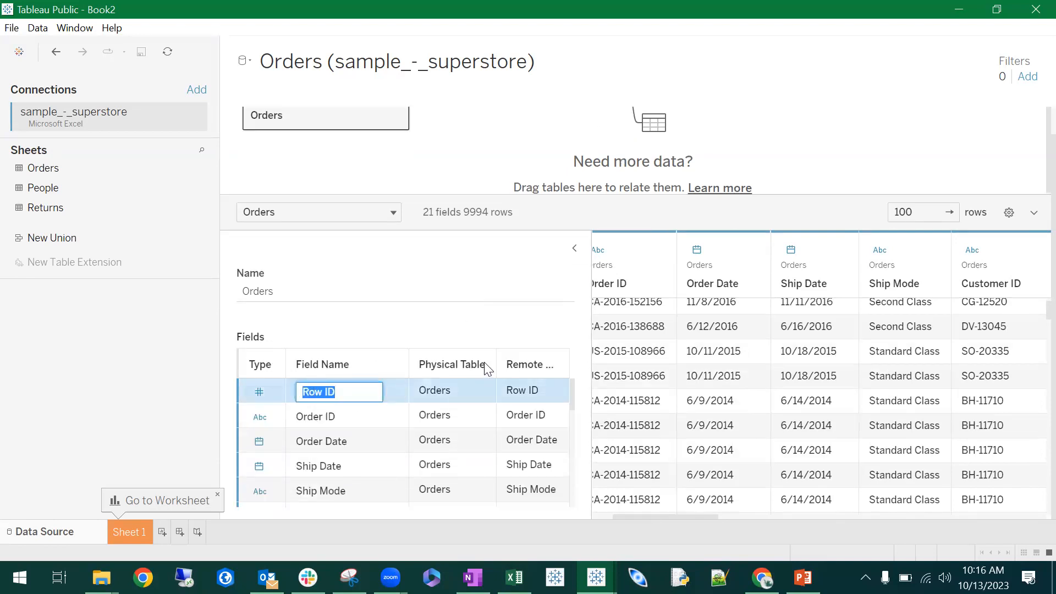
text(Row)
key(Return)
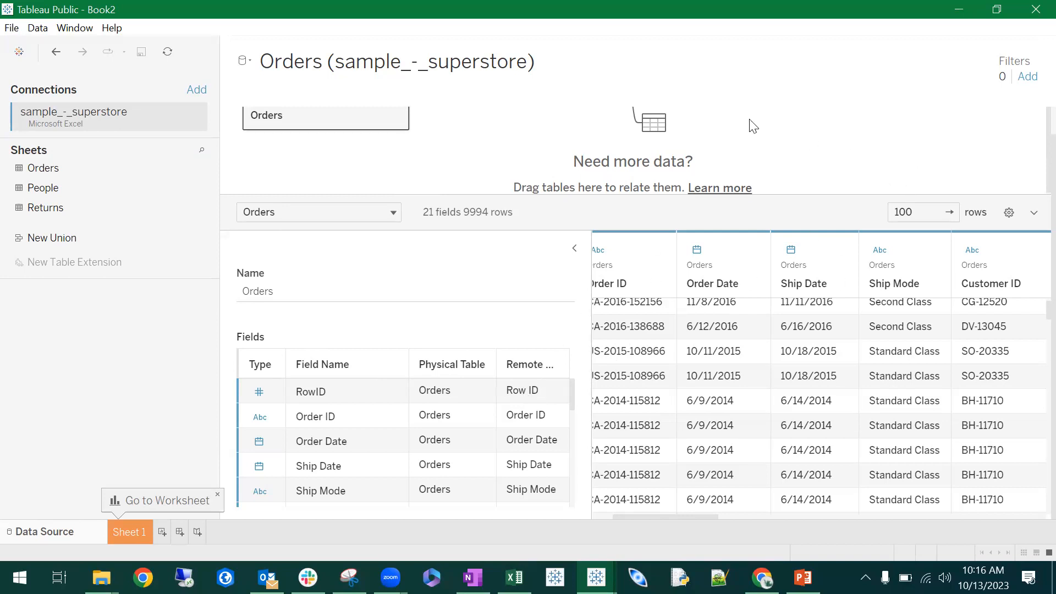
scroll(478, 206, up, 1)
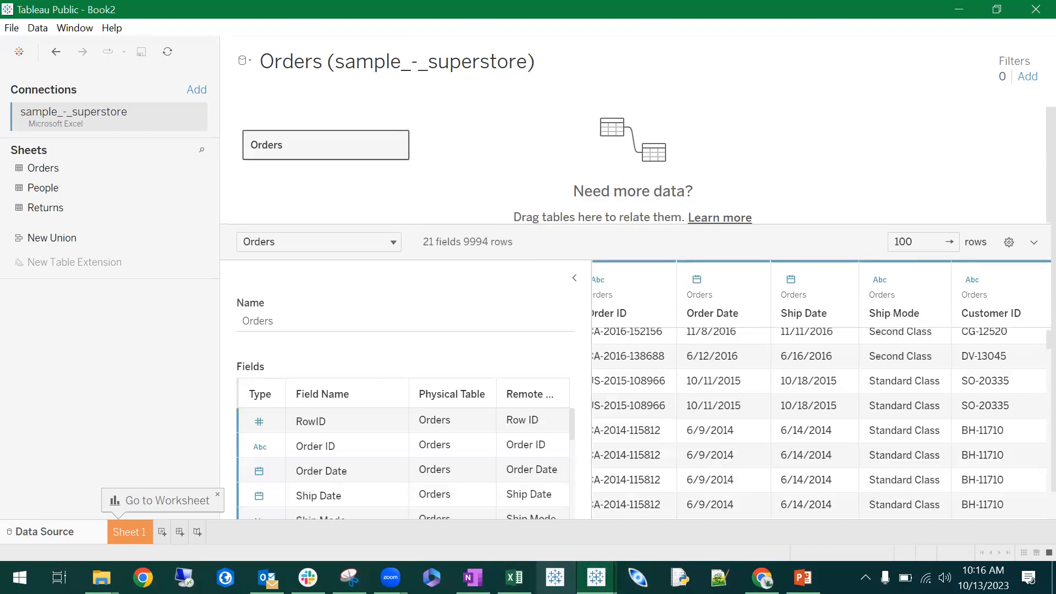
- Switch to the sample superstore workbook in Excel to check its Orders sheet, and return to Tableau Public
click(515, 577)
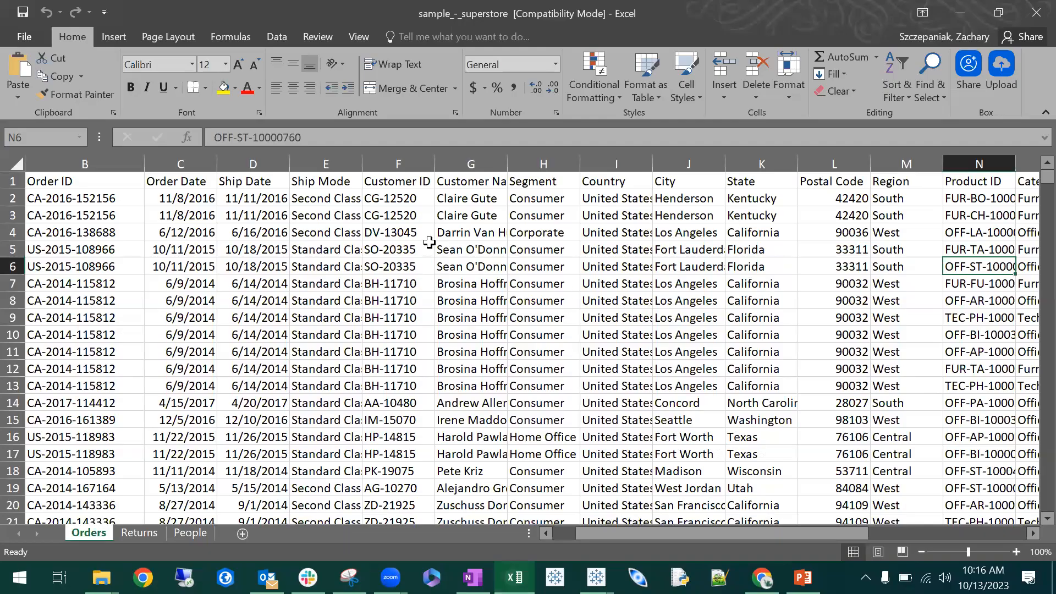
click(426, 246)
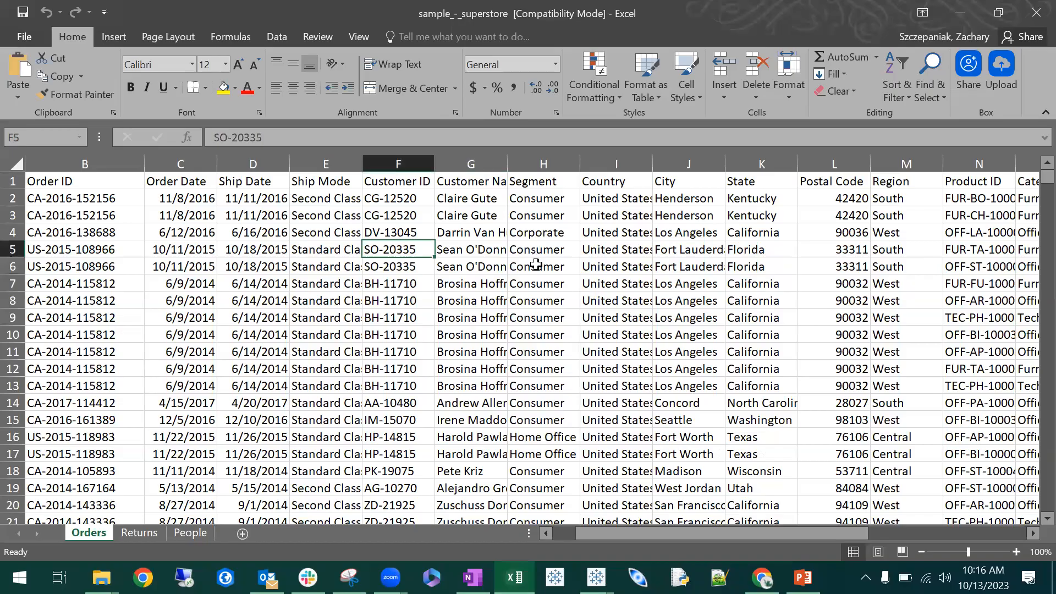
click(962, 23)
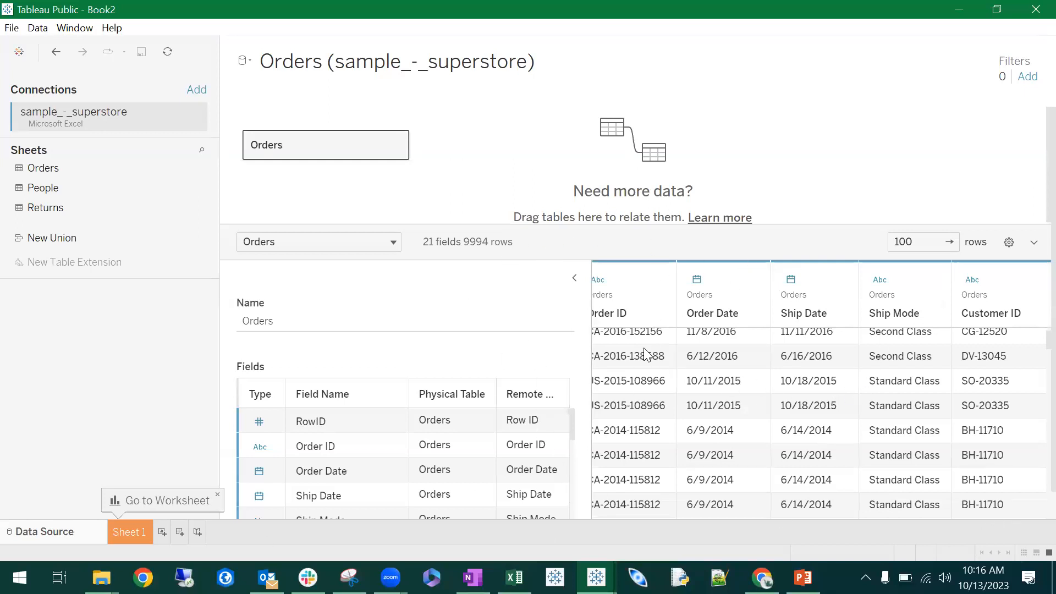
- Go to Sheet 1 and examine the dimensions and measures listed for the Orders data source
mouse_move(591, 300)
mouse_down()
mouse_move(548, 300)
mouse_move(581, 299)
mouse_up()
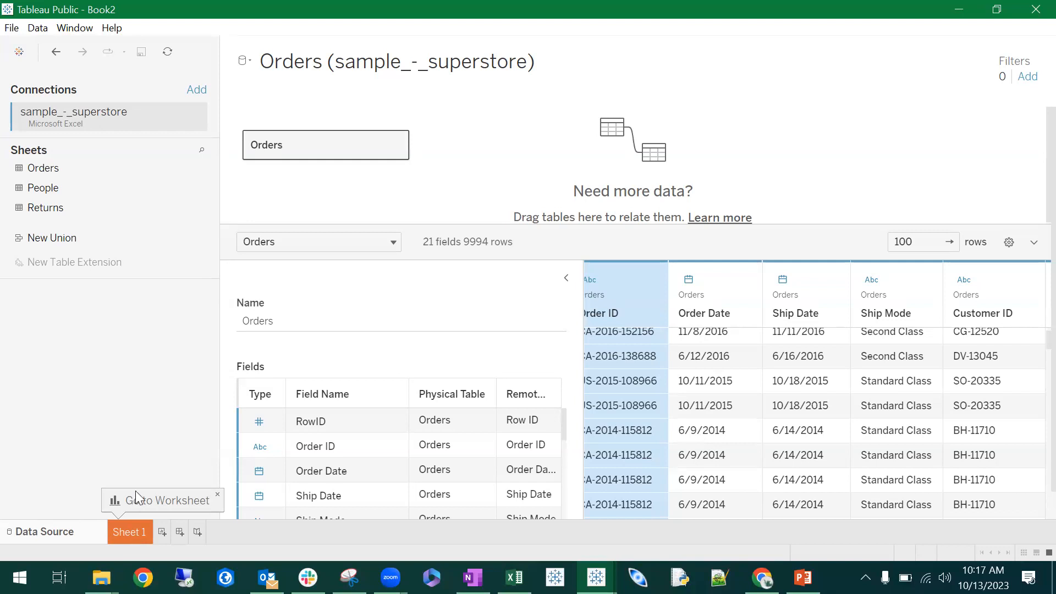
click(130, 531)
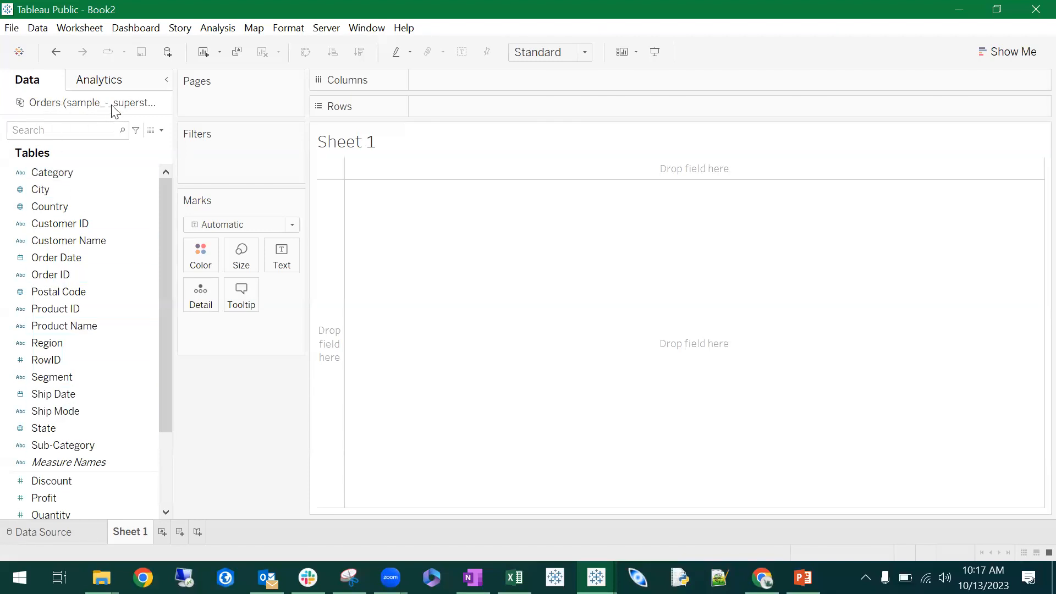
scroll(97, 190, down, 2)
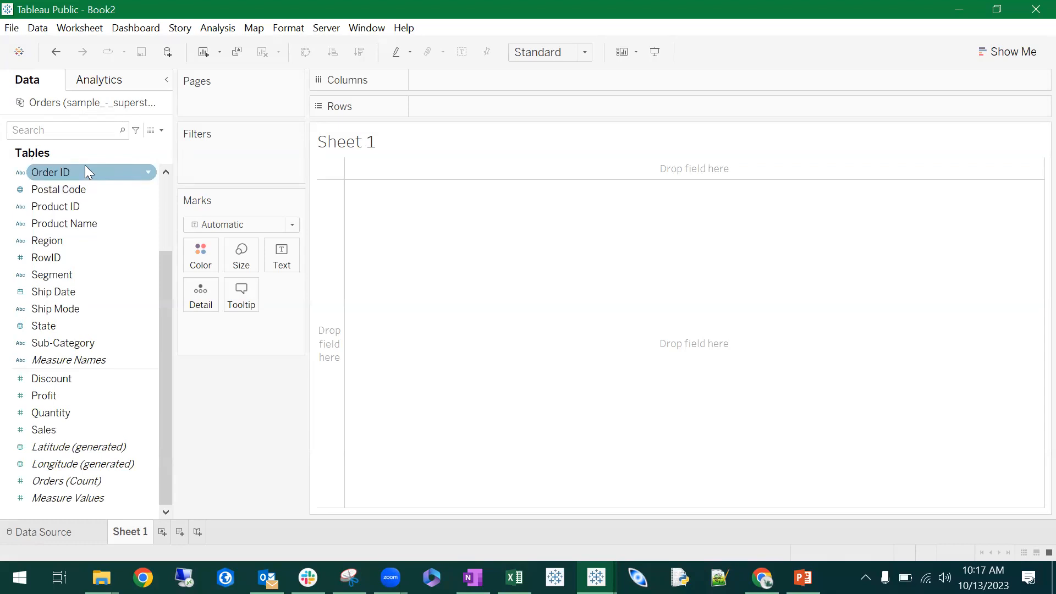
scroll(86, 209, up, 2)
scroll(87, 231, down, 2)
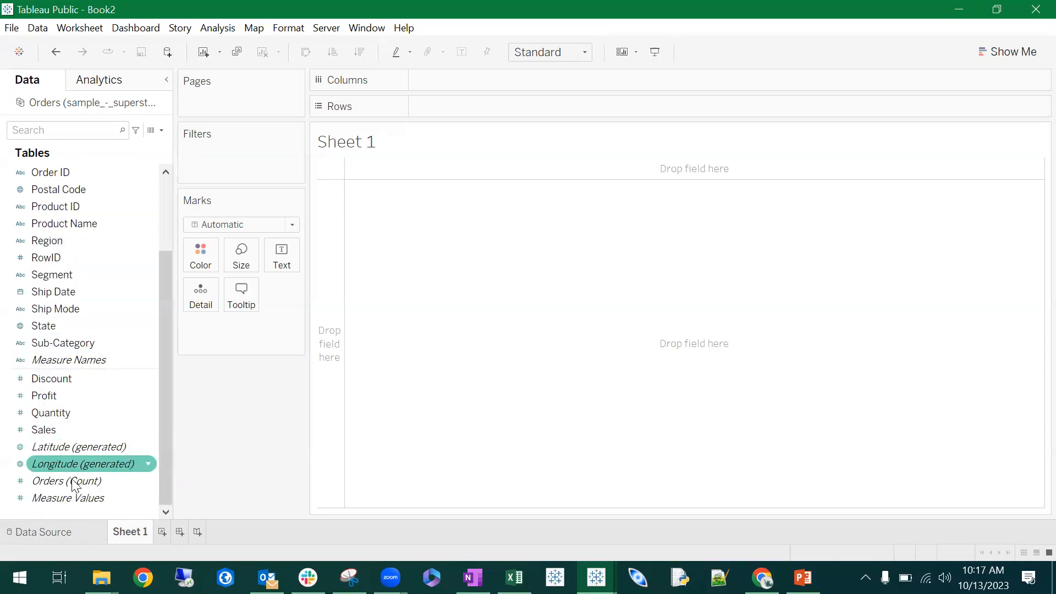
scroll(83, 220, up, 2)
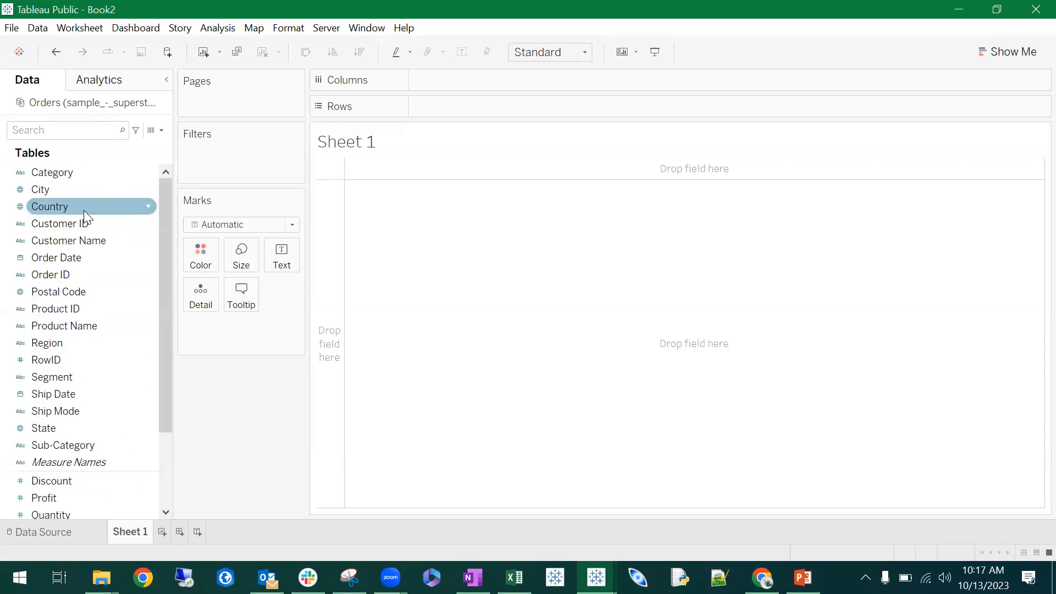
scroll(95, 289, down, 1)
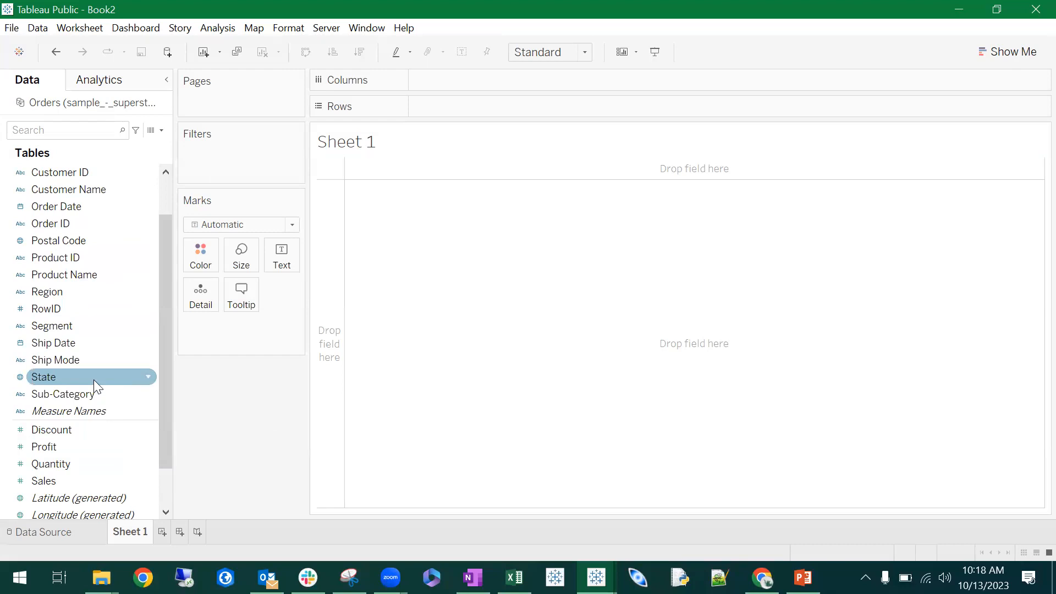
scroll(96, 384, down, 1)
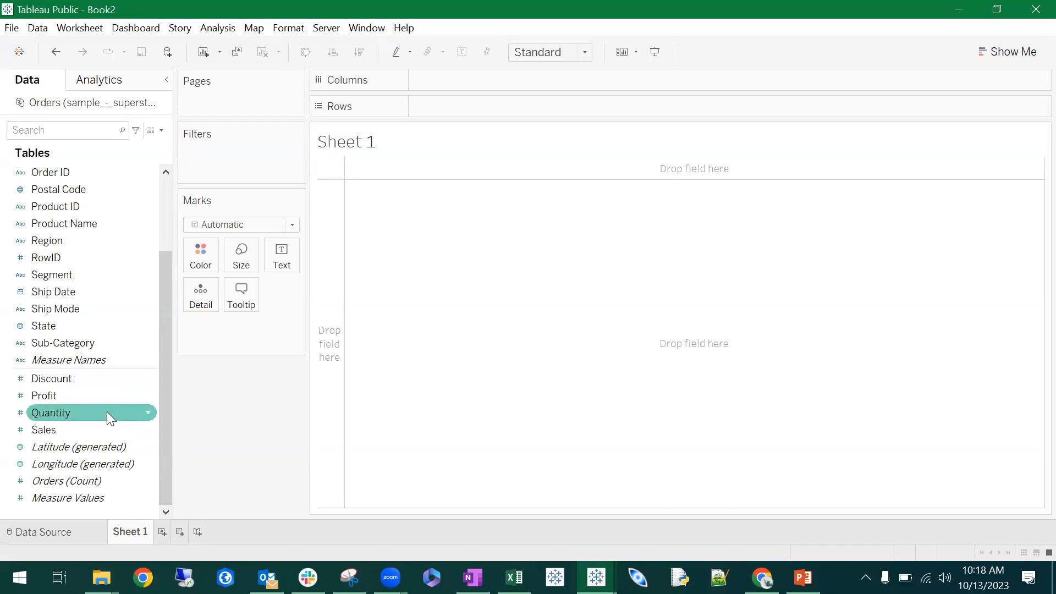
scroll(107, 411, up, 2)
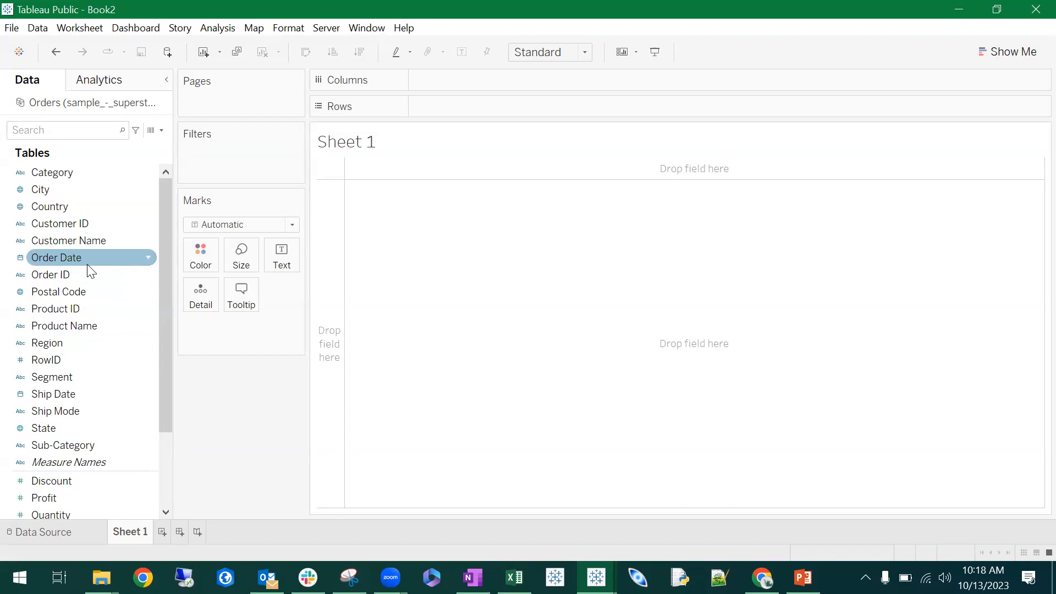
scroll(87, 264, down, 2)
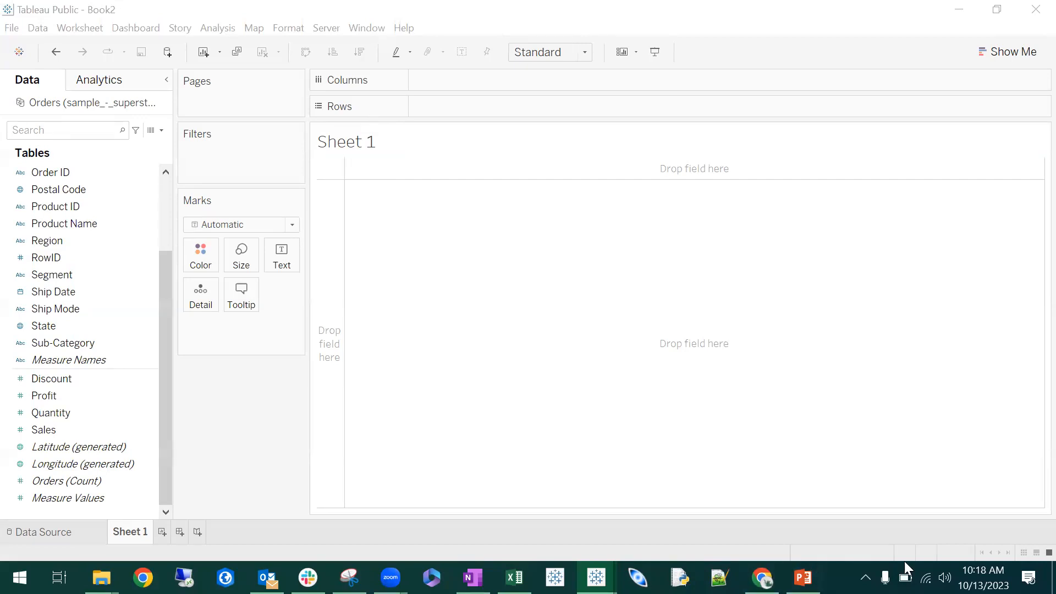
- Raise the system speaker volume to 100 and return to the worksheet
click(944, 578)
scroll(929, 546, up, 4)
scroll(929, 545, up, 6)
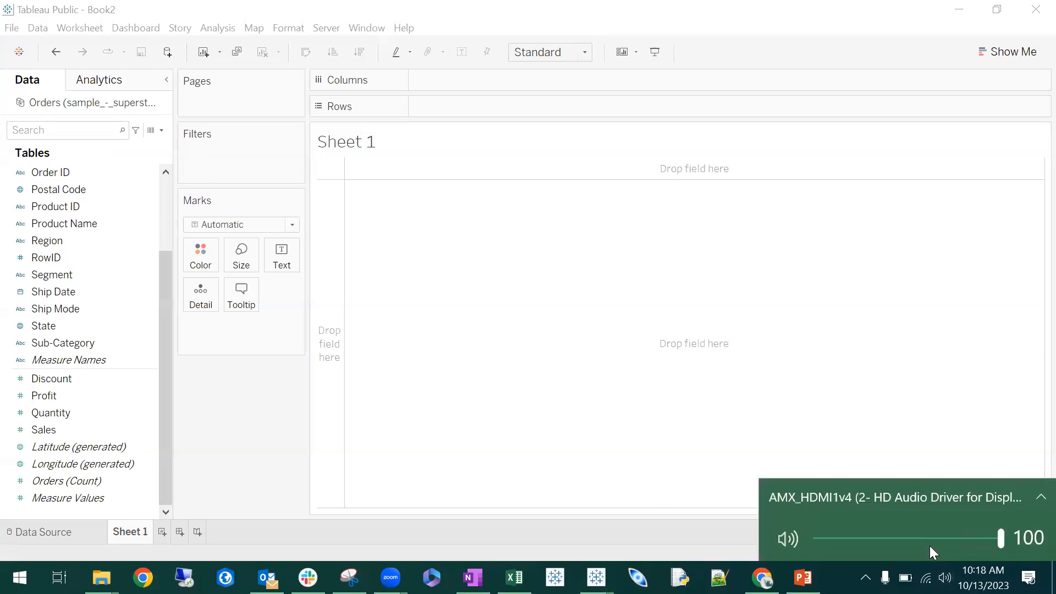
click(1010, 81)
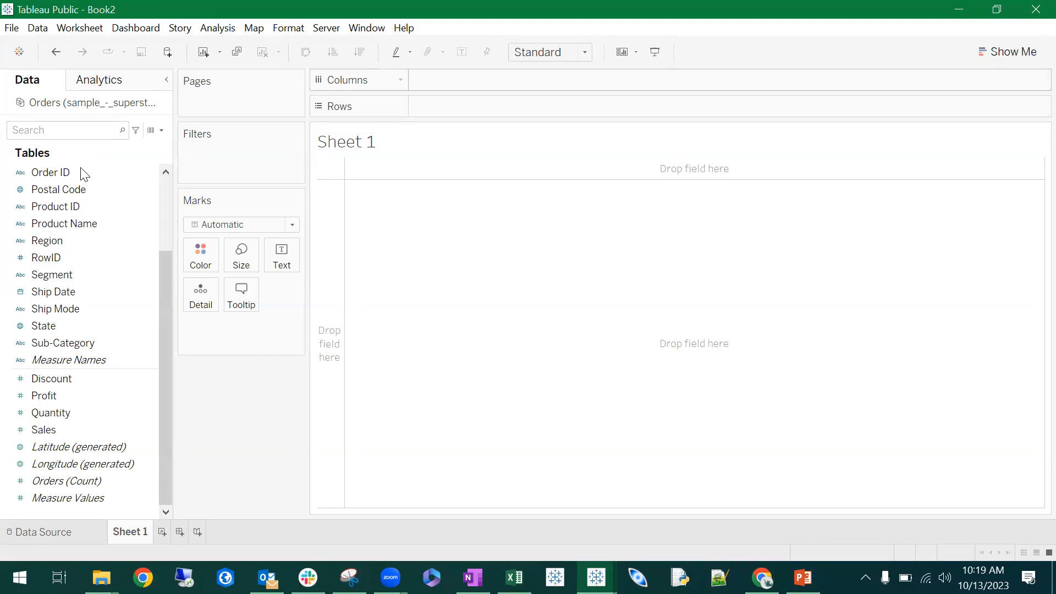
- Relate the Returns table to Orders in the data source and compare the data previews of both tables
click(44, 542)
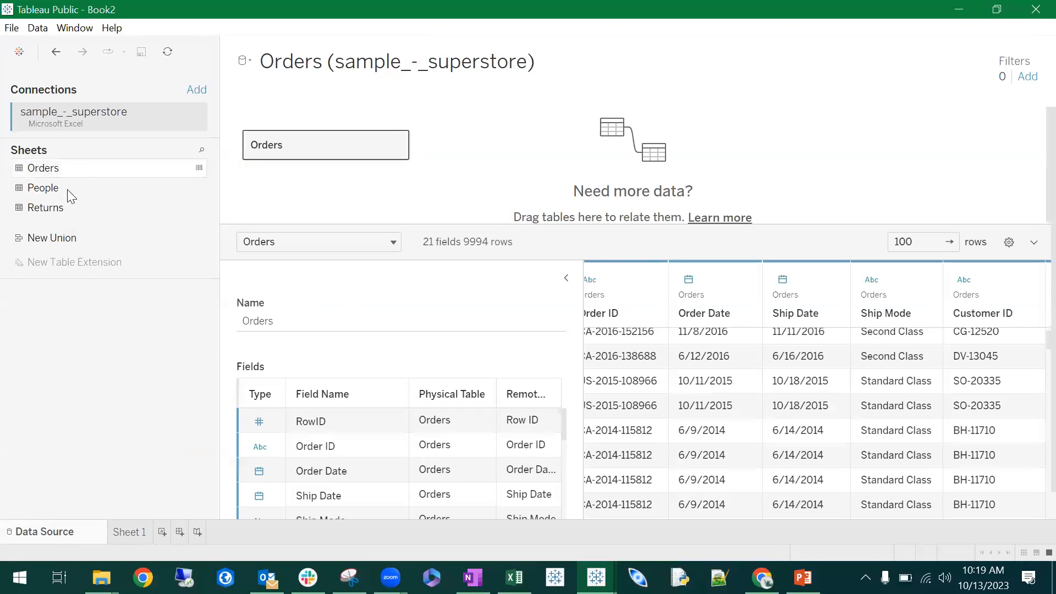
drag(98, 211, 506, 147)
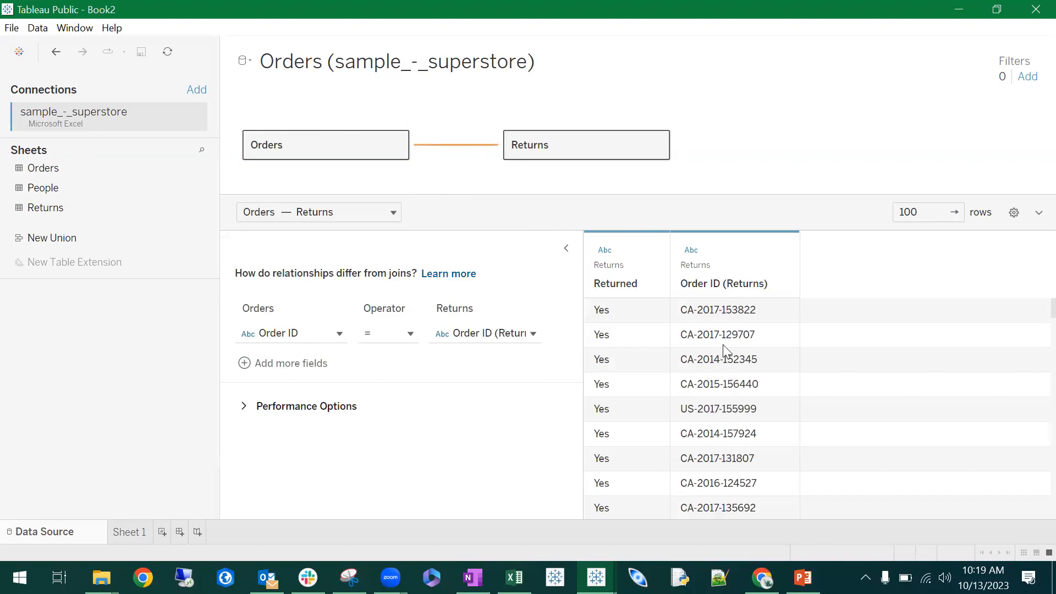
click(335, 145)
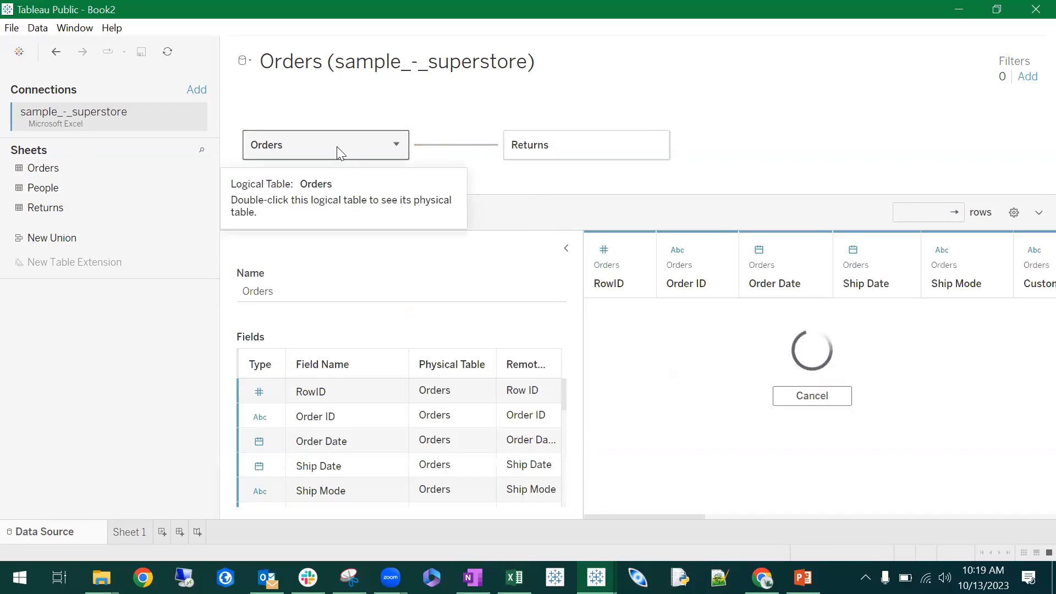
click(523, 149)
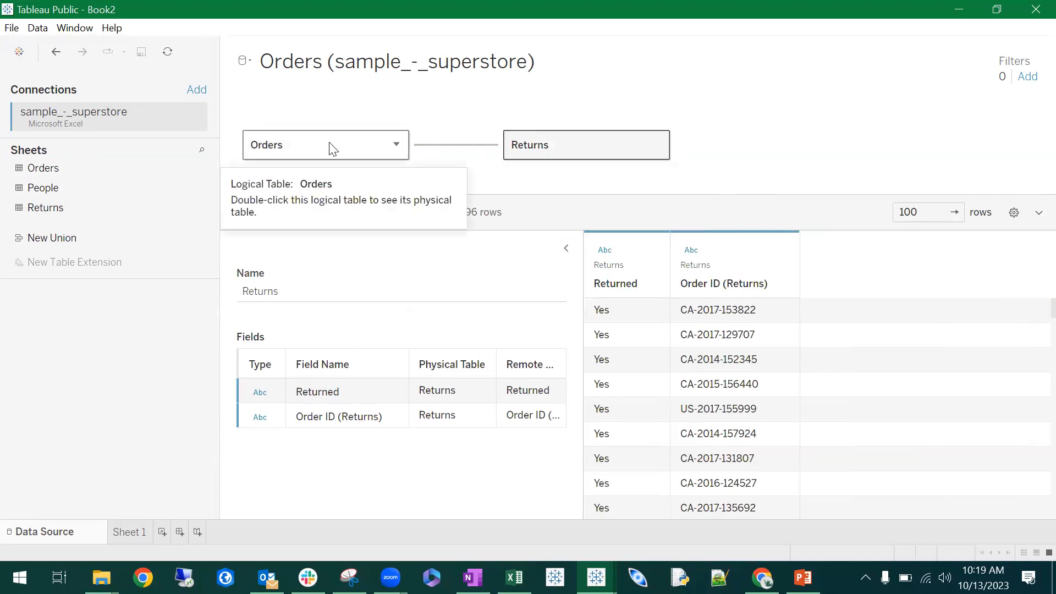
click(278, 142)
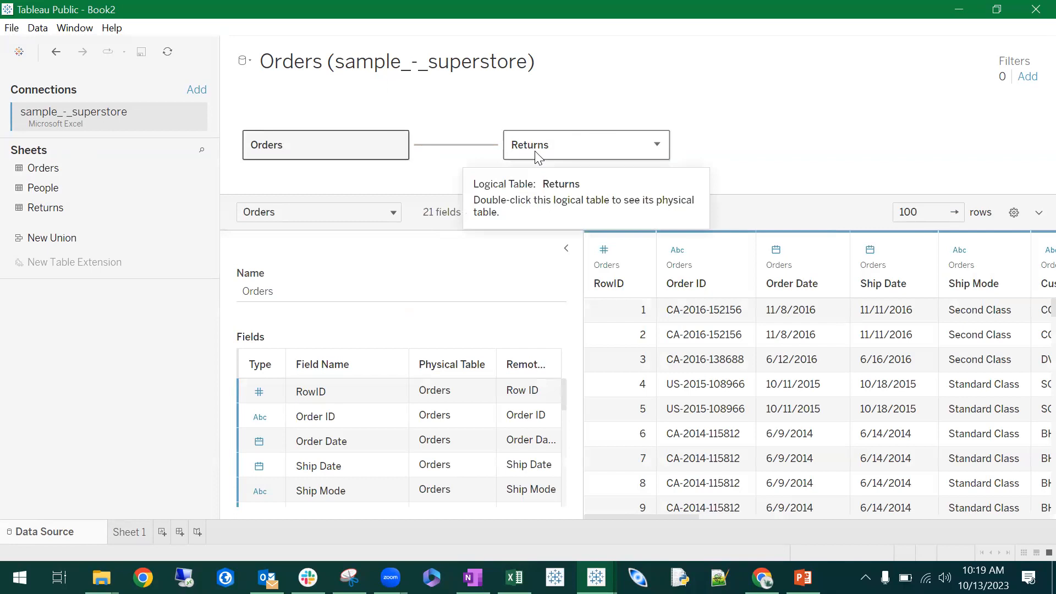
click(582, 148)
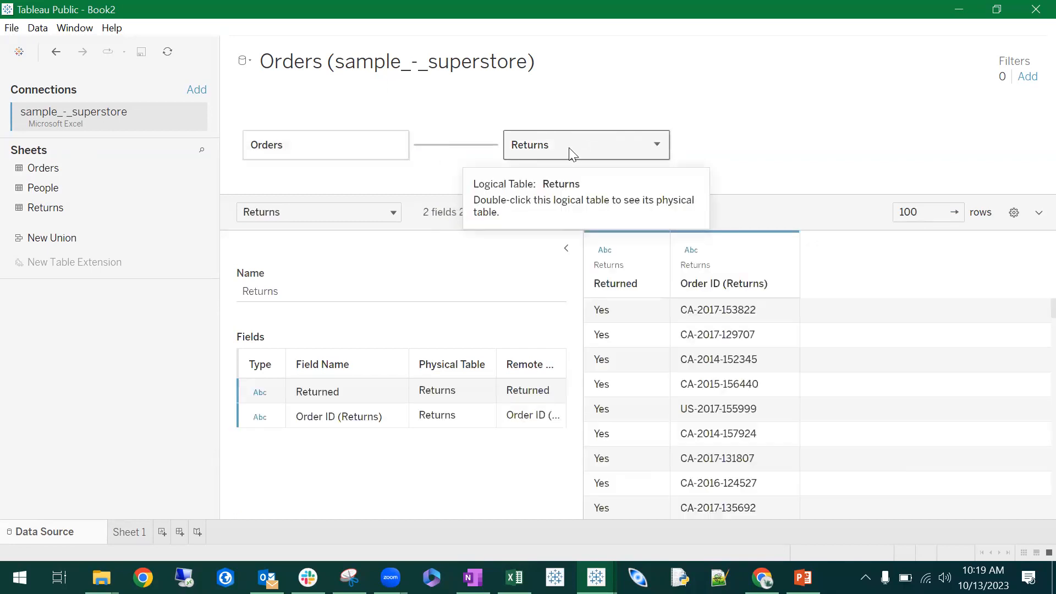
- Remove the Returns table from the data source and go back to Sheet 1
right_click(560, 143)
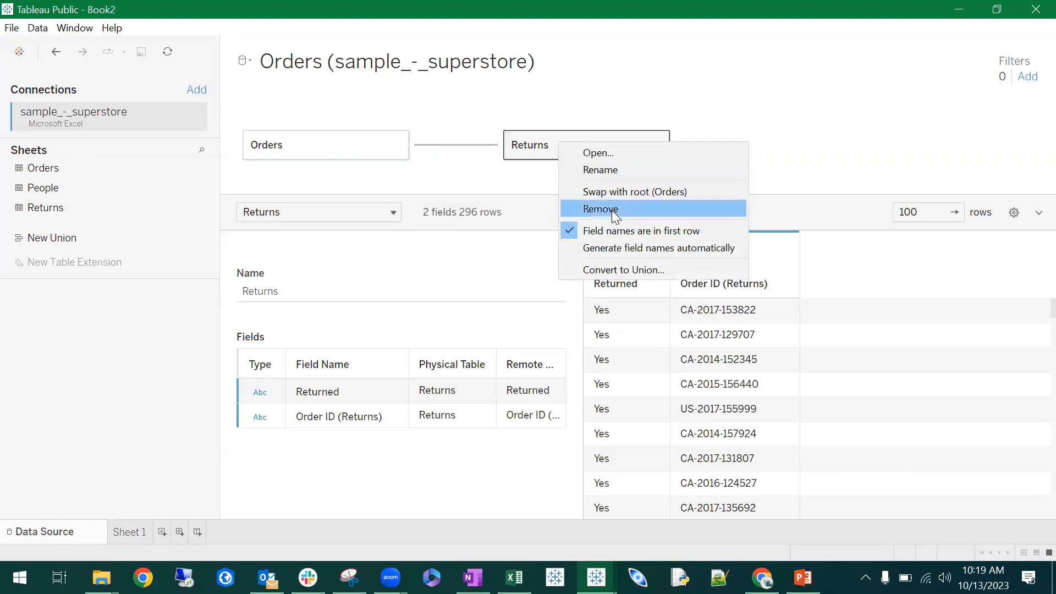
click(611, 210)
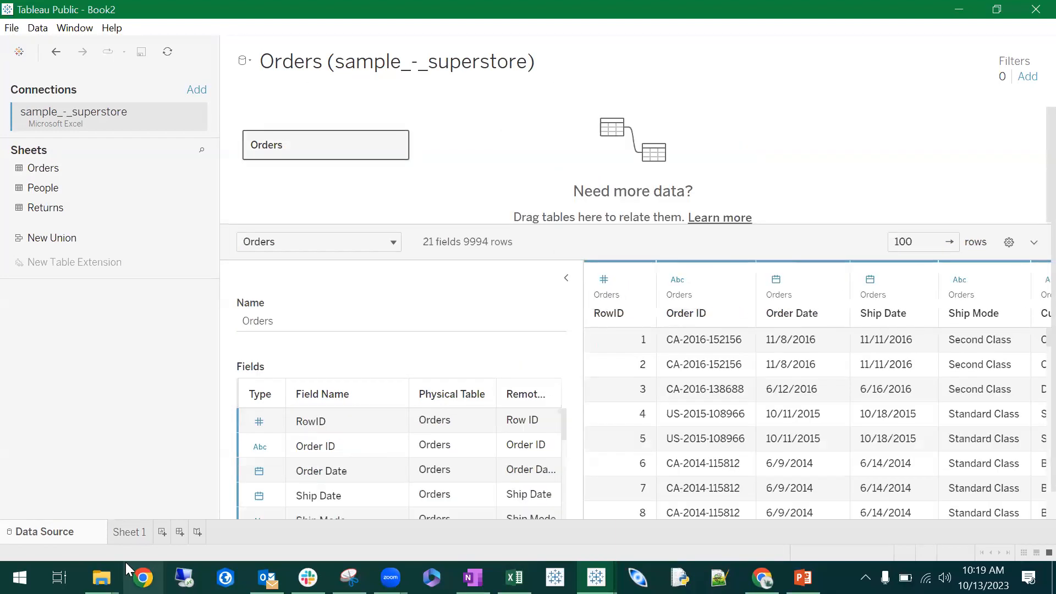
click(128, 532)
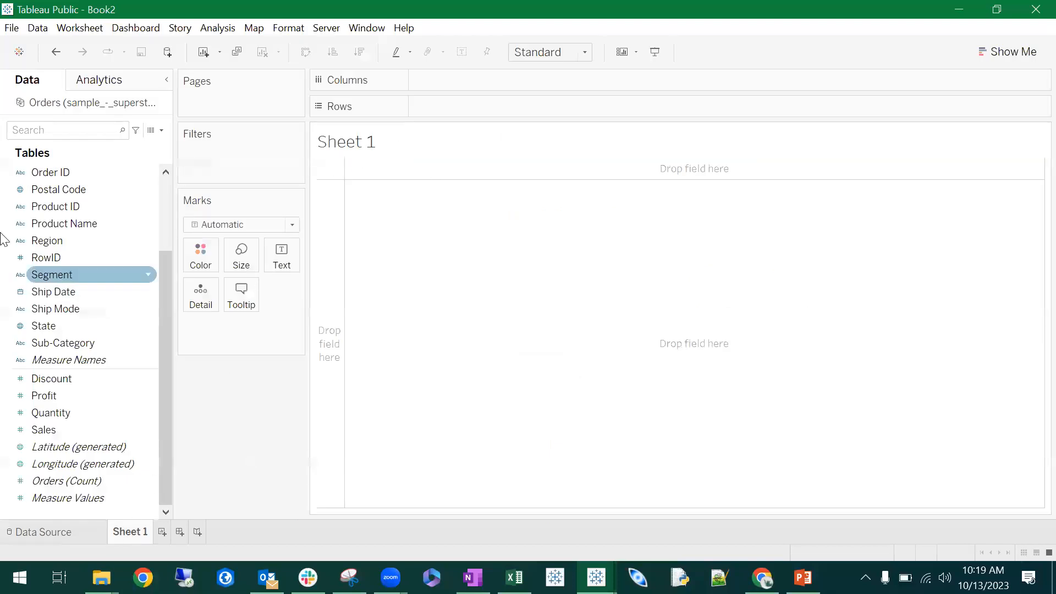
- Look through the Orders fields and display the Show Me chart types to check what a map requires
scroll(72, 209, up, 3)
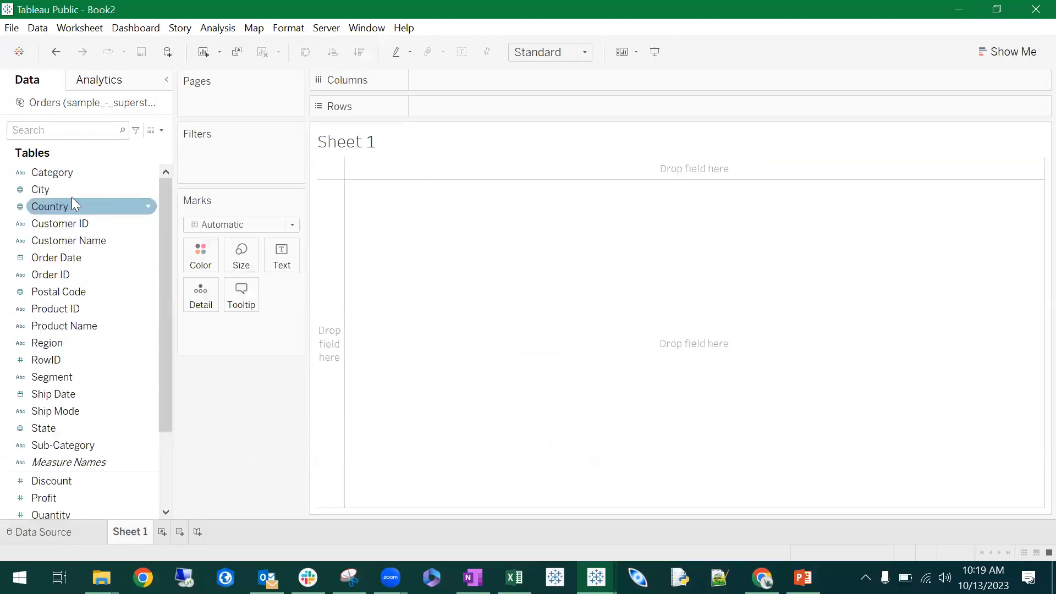
scroll(83, 253, down, 3)
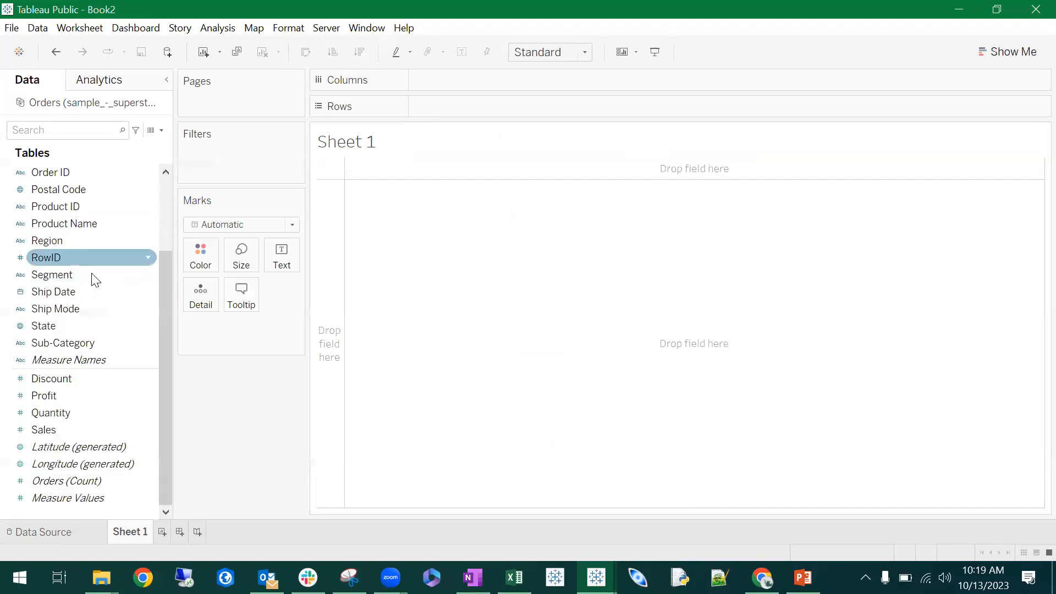
scroll(97, 220, up, 3)
scroll(91, 247, down, 3)
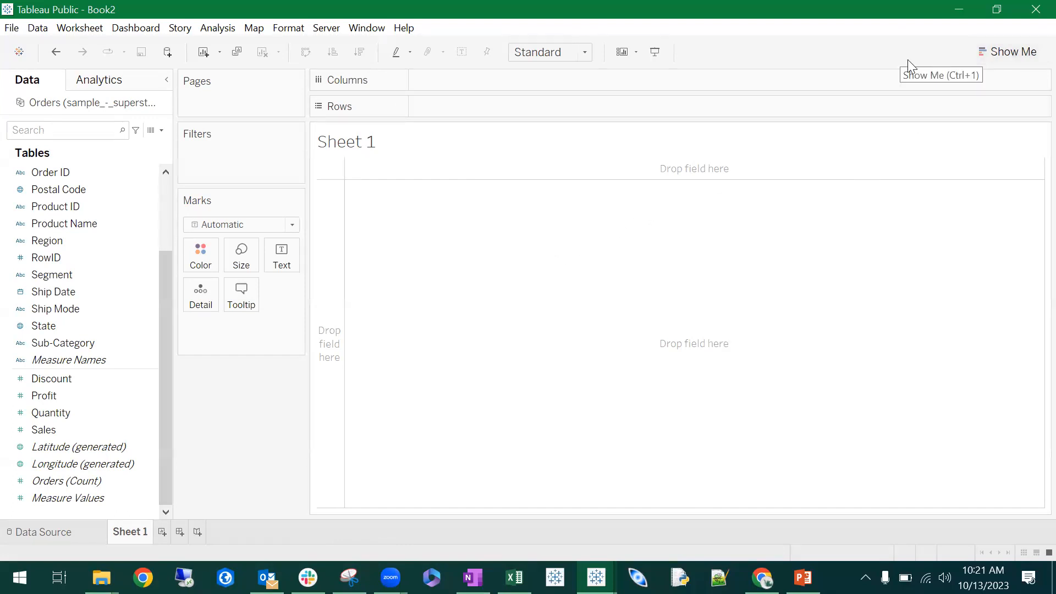
click(1011, 55)
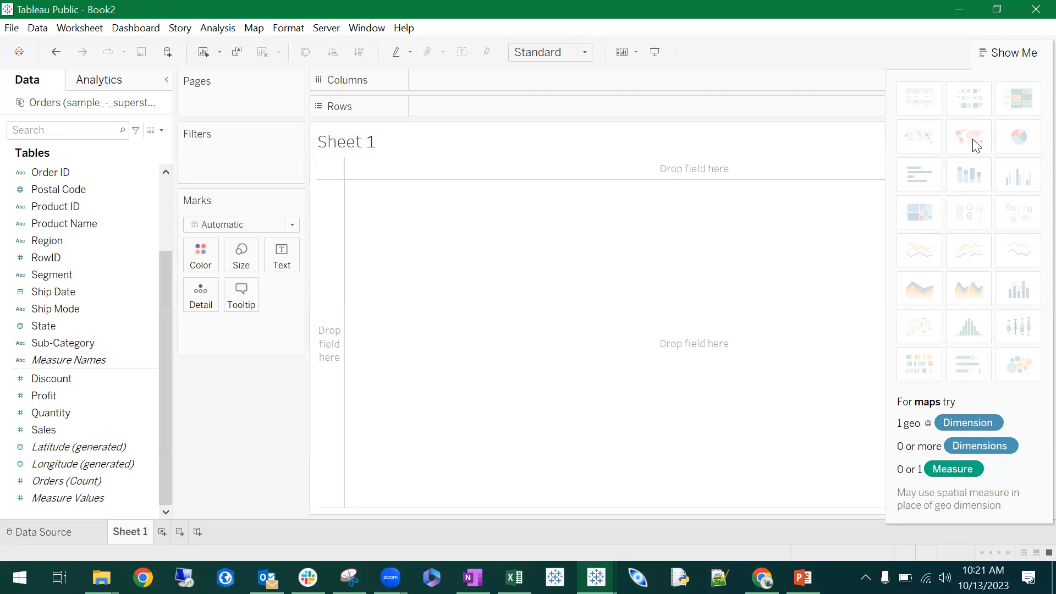
- Build a map with Longitude (generated) on Columns and Latitude (generated) on Rows
scroll(74, 275, up, 2)
scroll(74, 278, down, 2)
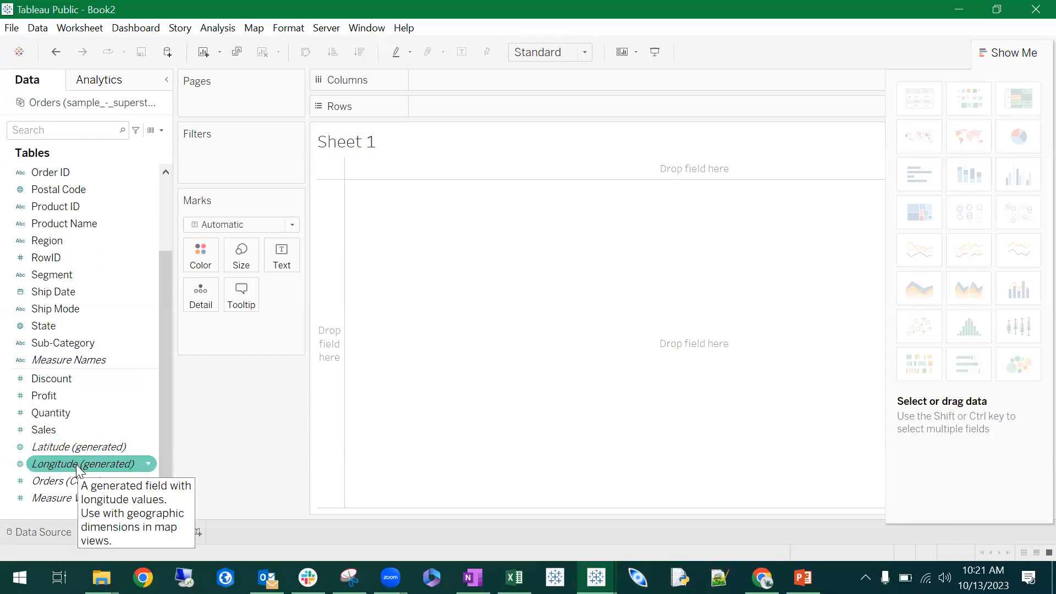
drag(81, 463, 498, 80)
drag(164, 416, 487, 114)
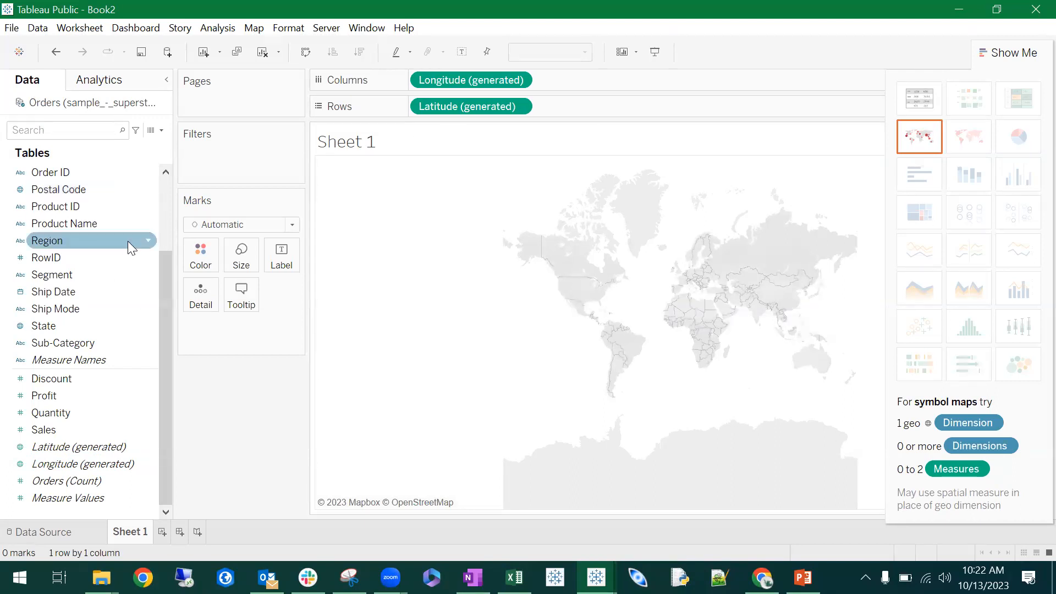
- Add the Country field to the map as a Detail mark
scroll(90, 220, up, 2)
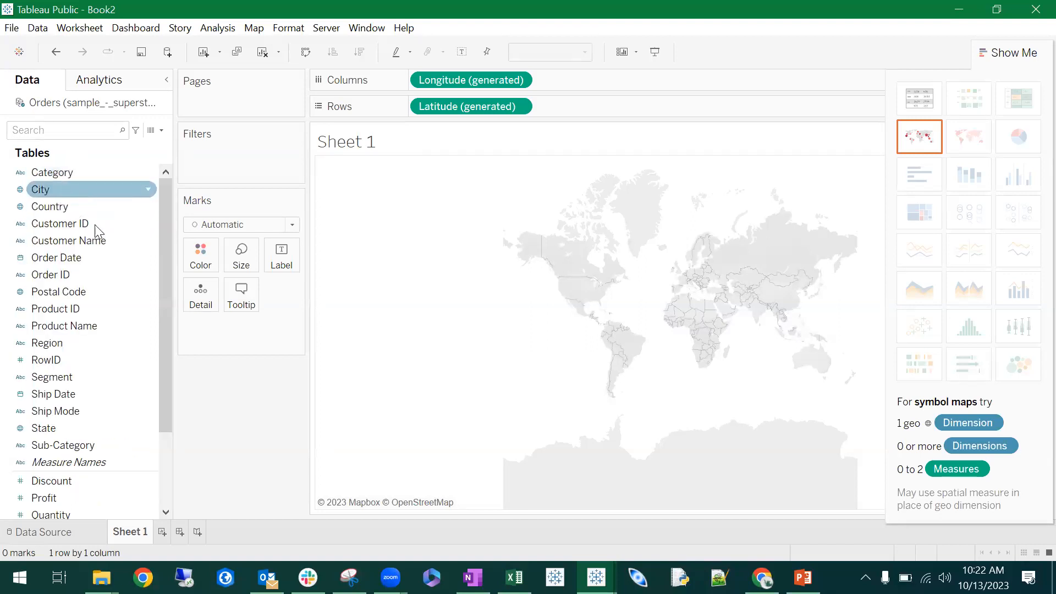
click(105, 189)
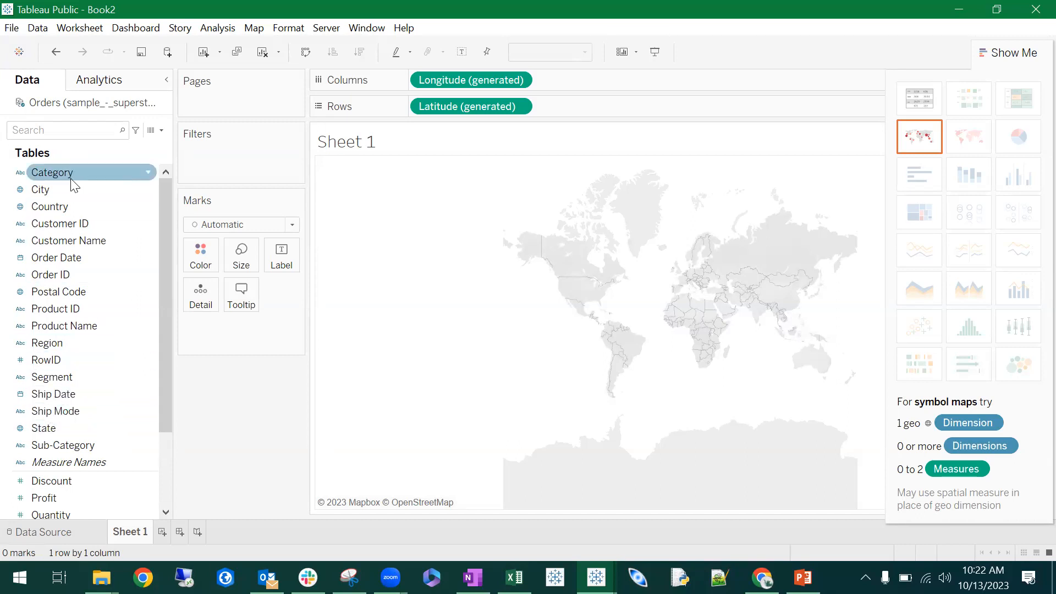
drag(68, 205, 205, 304)
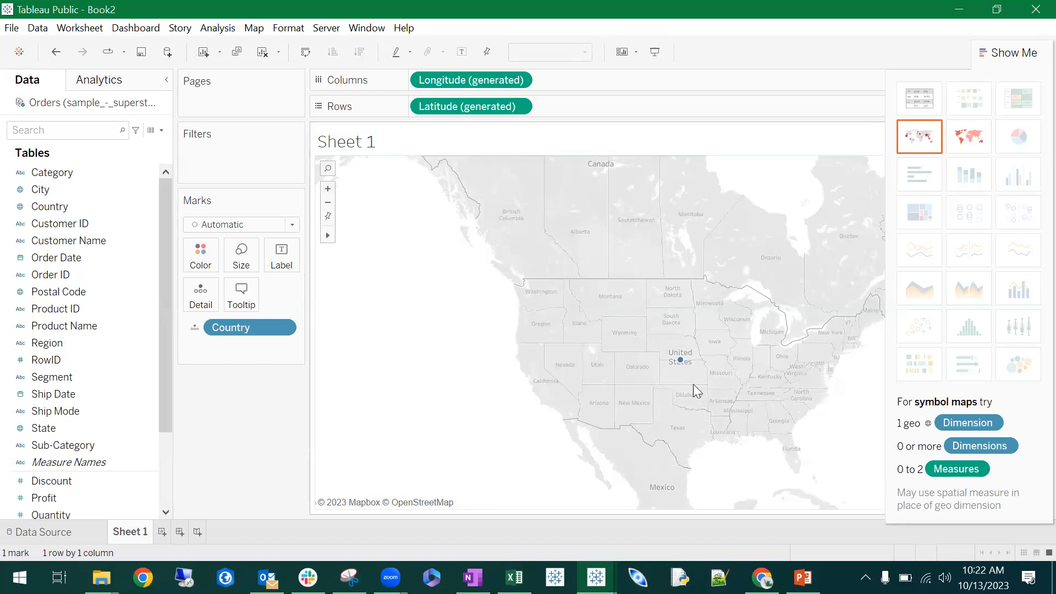
scroll(90, 374, down, 2)
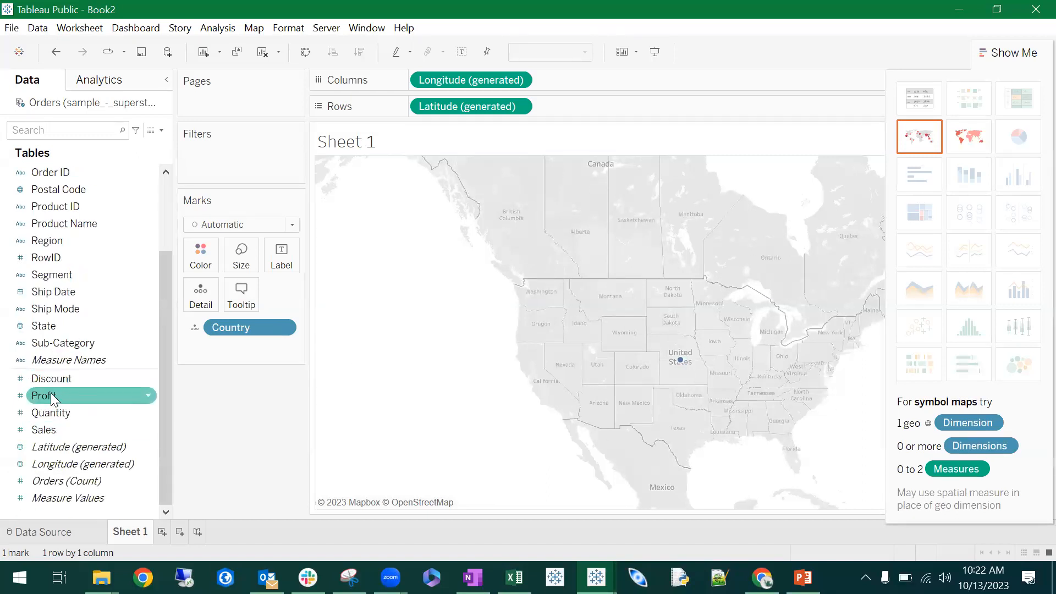
- Color the country map by Profit and hide the Show Me chart types
drag(50, 401, 204, 266)
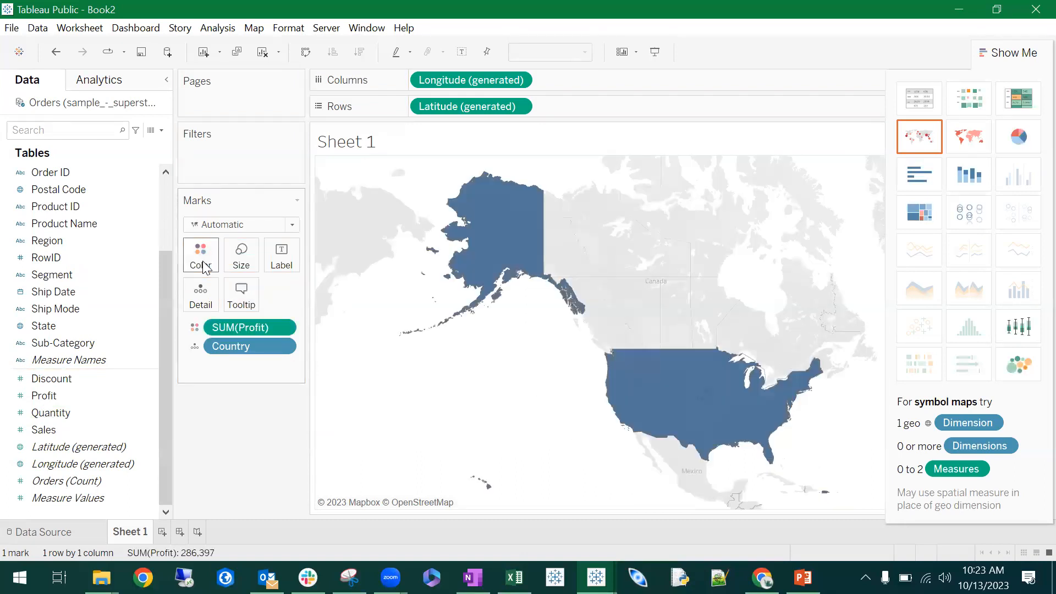
mouse_move(697, 425)
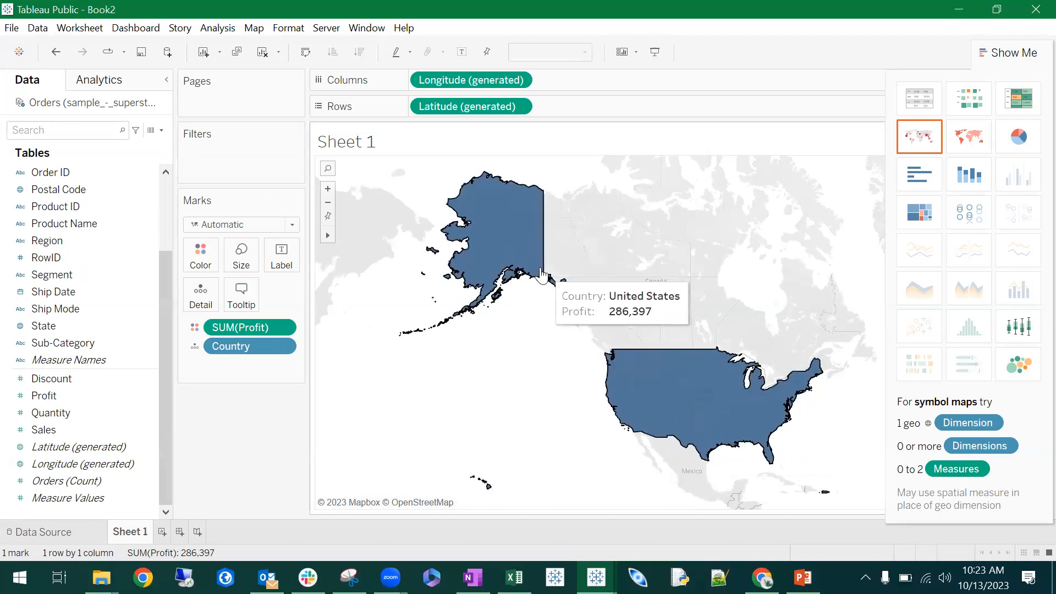
click(1031, 53)
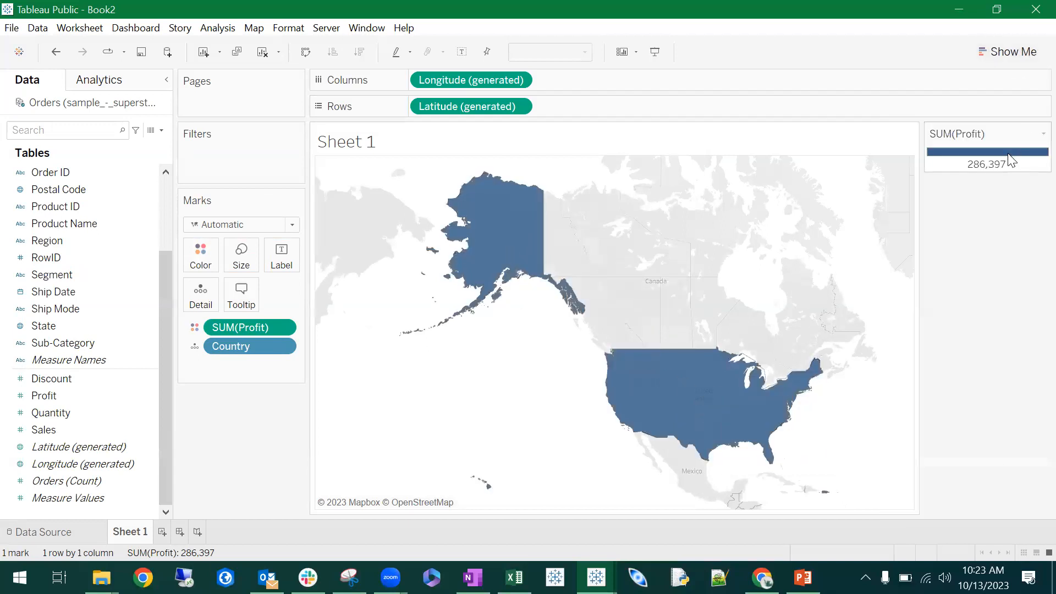
mouse_move(726, 409)
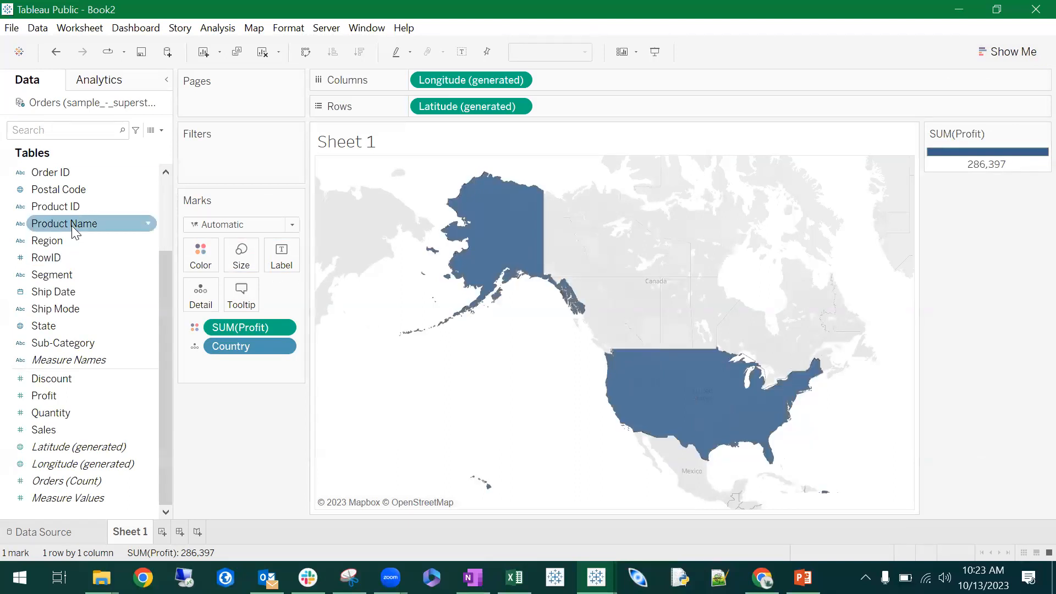
- Replace Country with State as the map's detail field, and replace State with City
scroll(72, 228, up, 2)
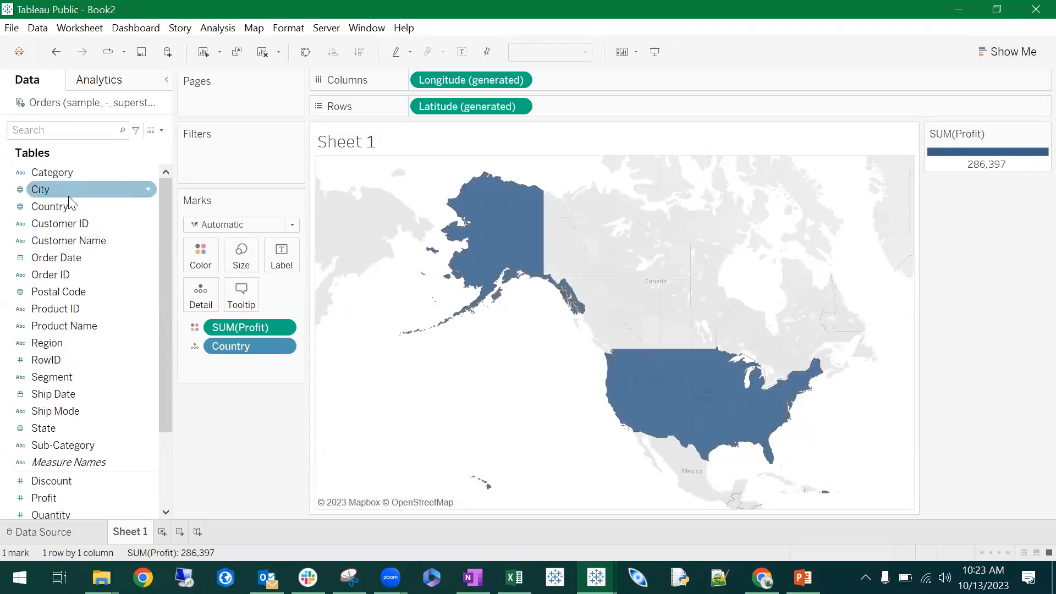
drag(83, 428, 259, 344)
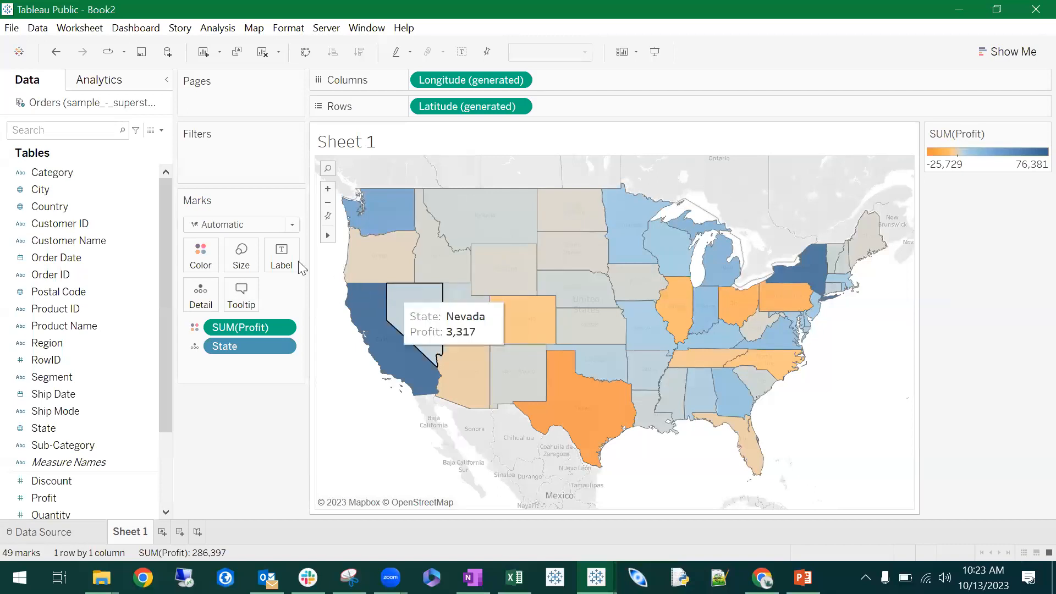
drag(44, 189, 237, 347)
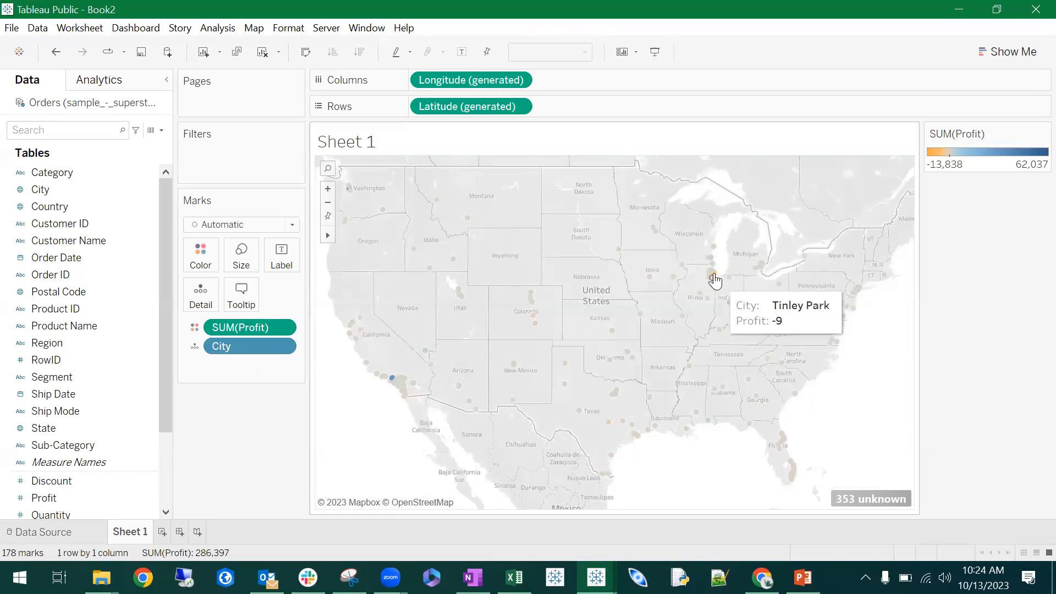
- Change the Profit mark from Color to Size and add Profit again as the Color mark
drag(234, 327, 256, 261)
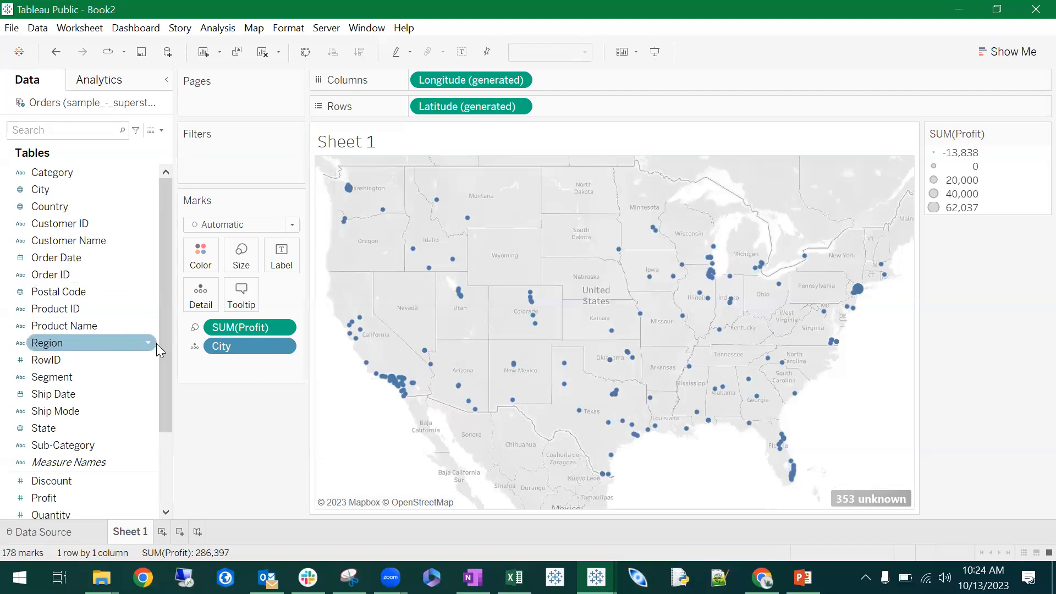
scroll(157, 343, down, 1)
drag(107, 446, 216, 266)
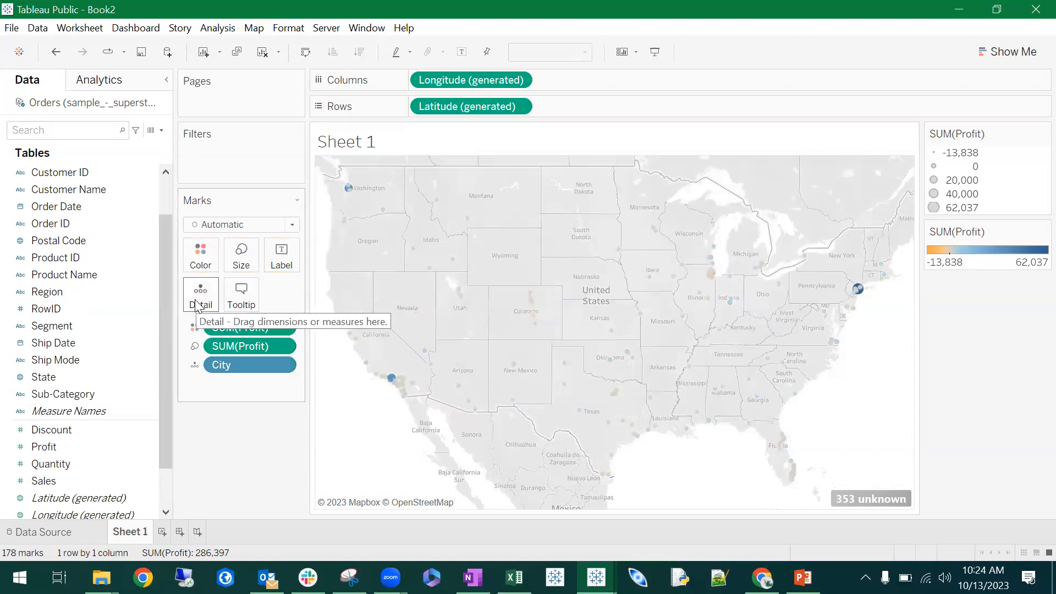
- Enlarge the city marks to somewhat above the middle of the size range and check the Seattle and New York City marks
click(209, 270)
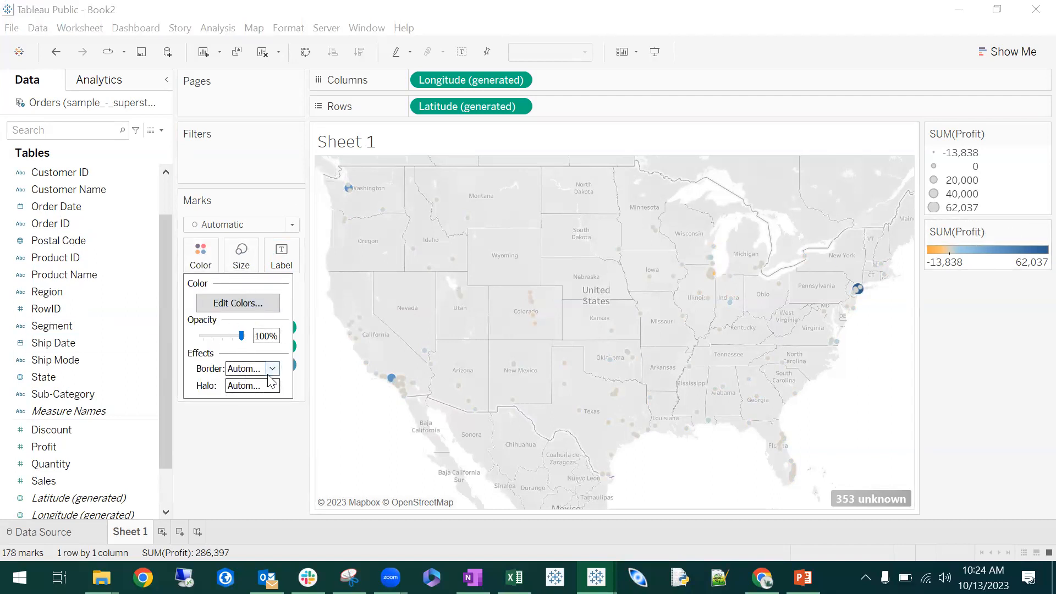
click(240, 261)
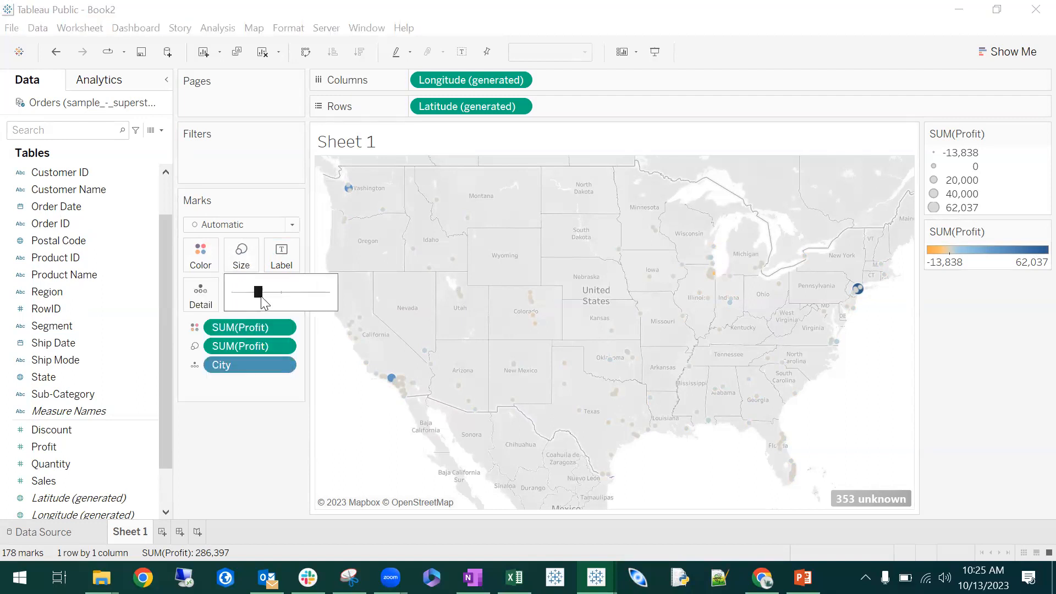
drag(282, 297, 295, 295)
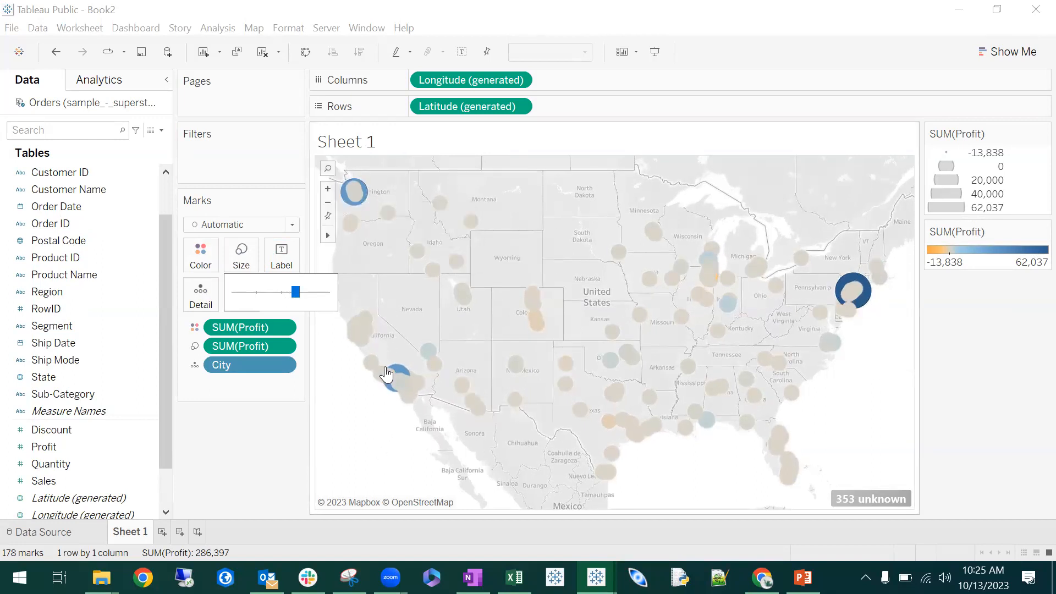
mouse_move(398, 374)
mouse_move(840, 285)
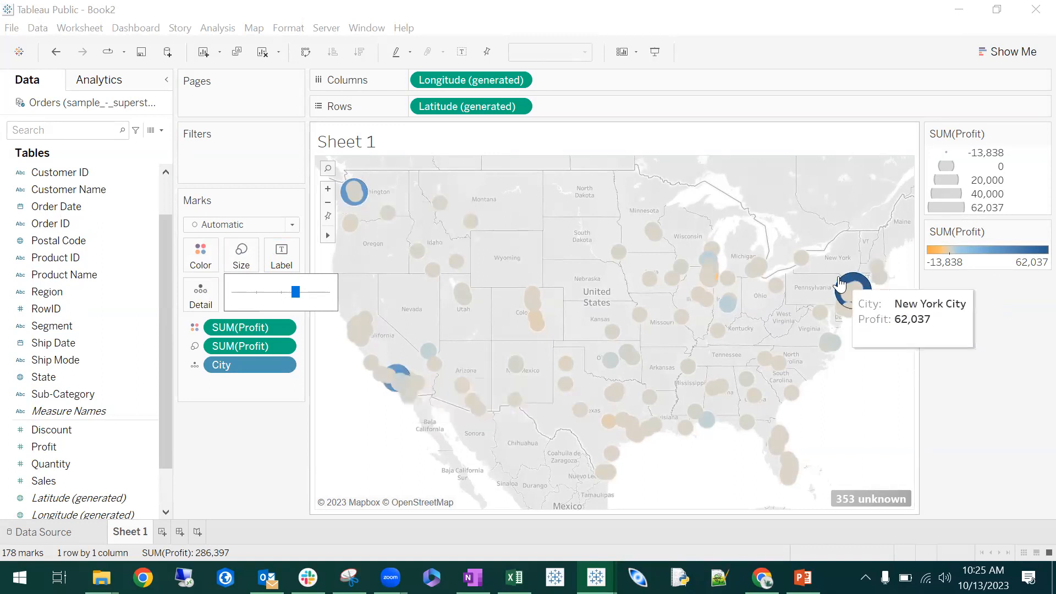
mouse_move(364, 209)
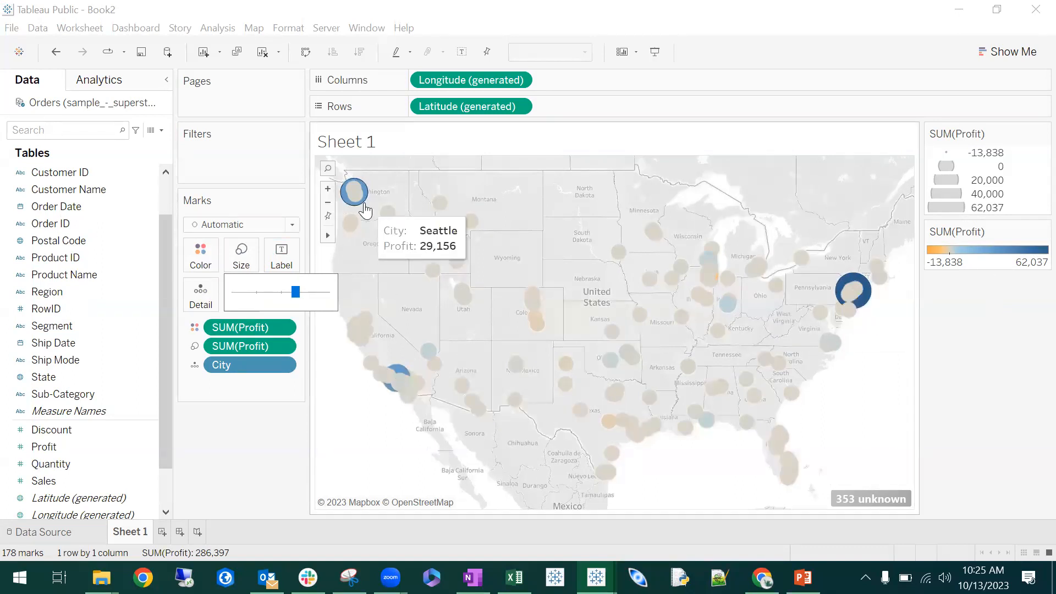
click(490, 196)
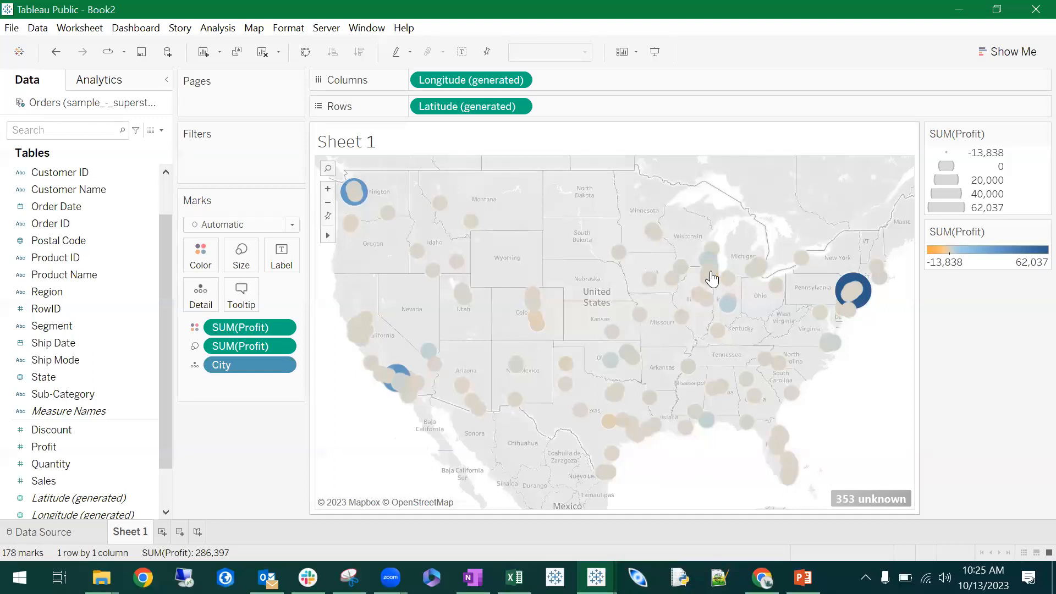
mouse_move(853, 307)
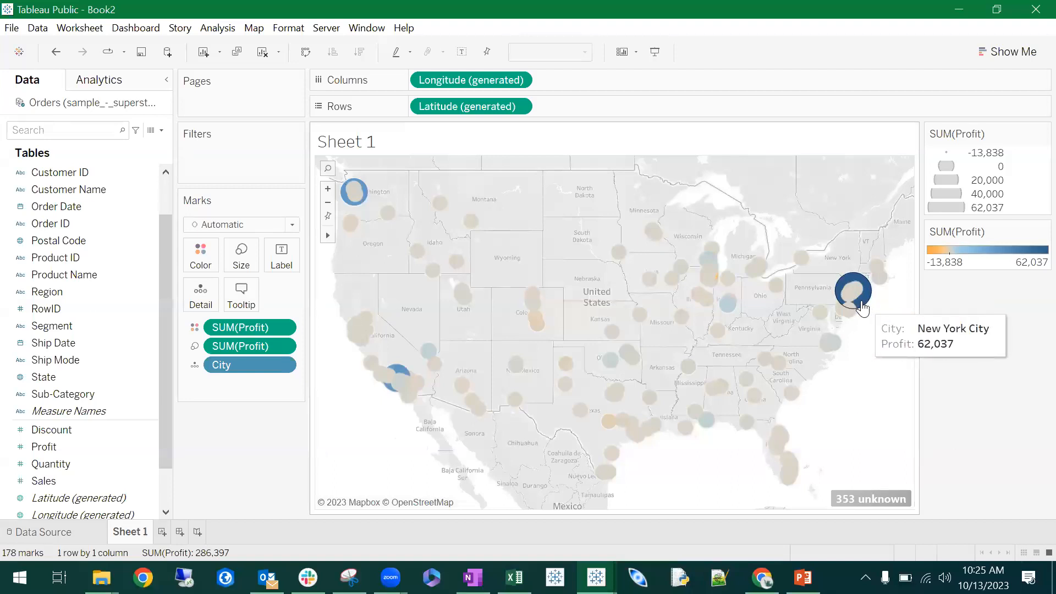
mouse_move(347, 202)
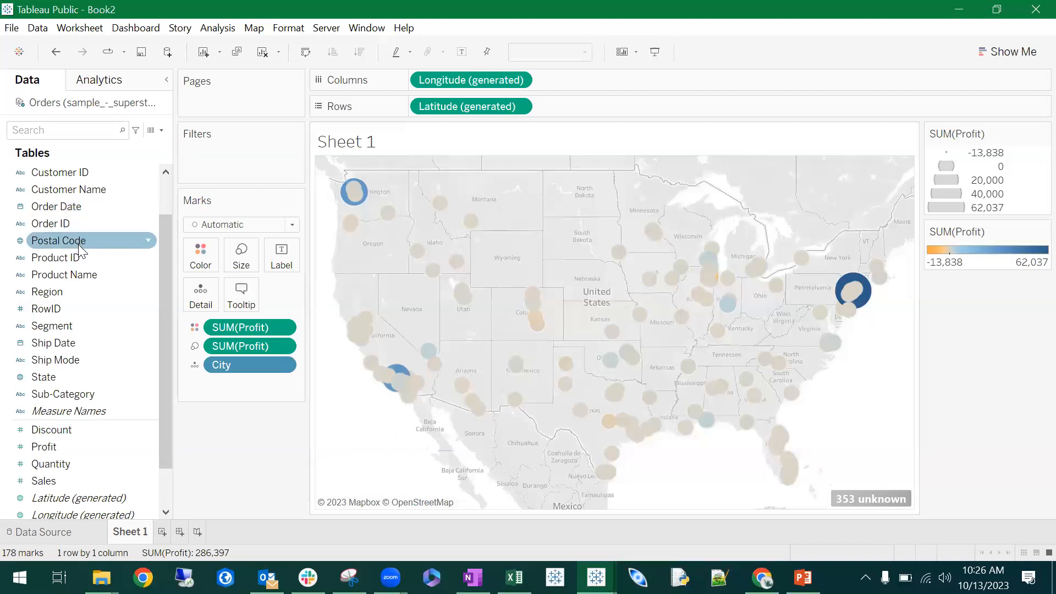
- Find the Order Date and Ship Date fields and check their columns in the sample_-_superstore workbook in Excel
scroll(58, 193, up, 1)
scroll(126, 176, down, 1)
scroll(132, 165, up, 1)
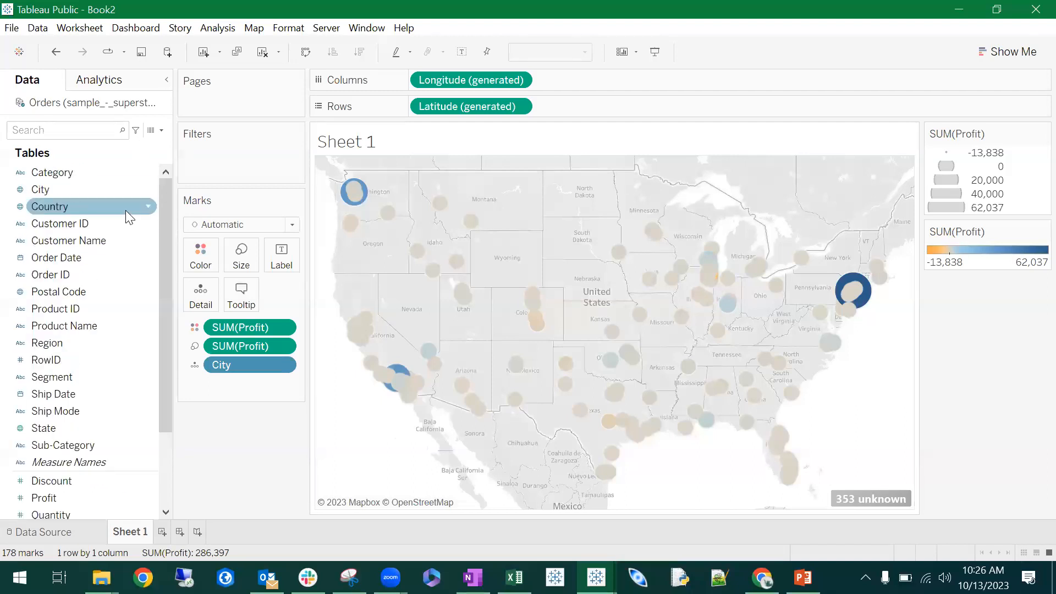
click(131, 258)
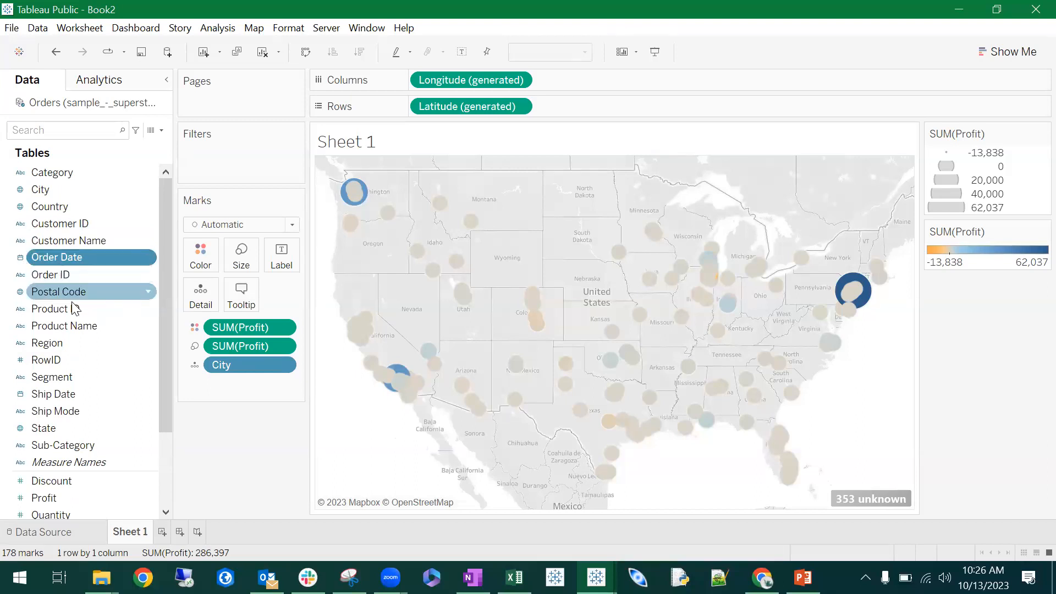
click(90, 393)
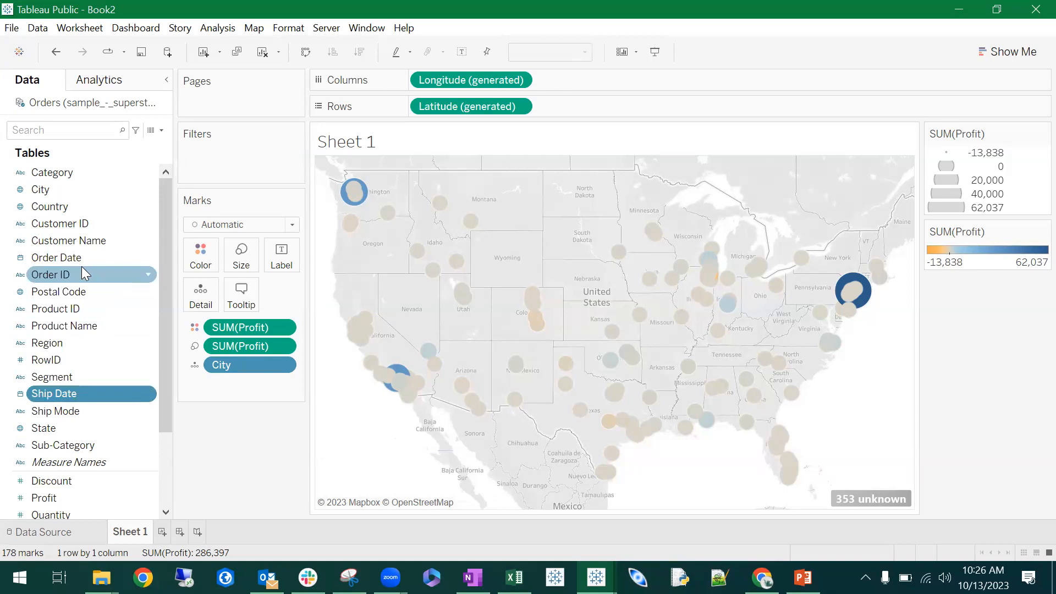
click(108, 258)
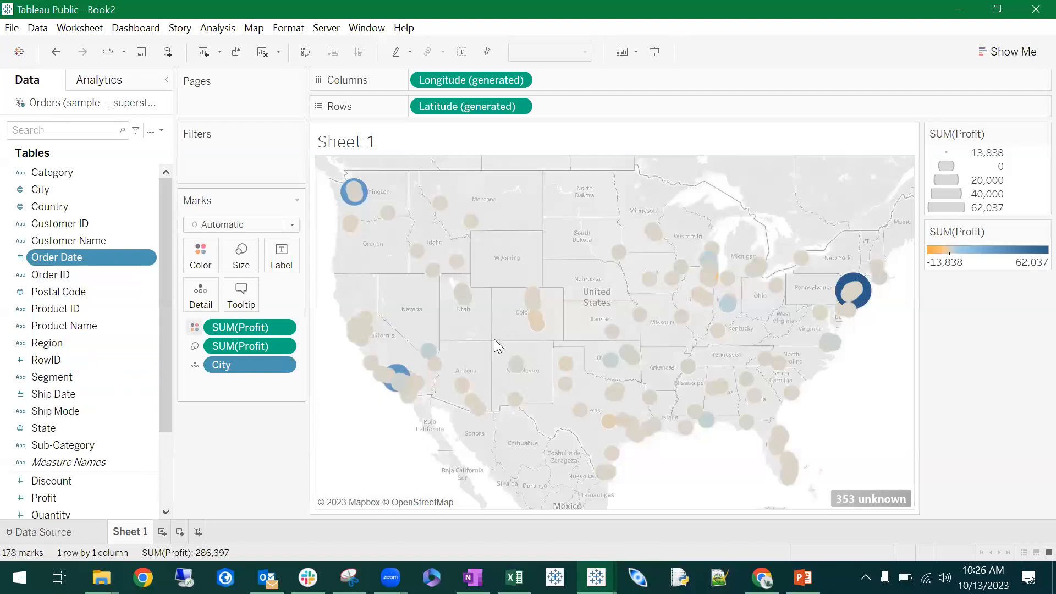
click(514, 577)
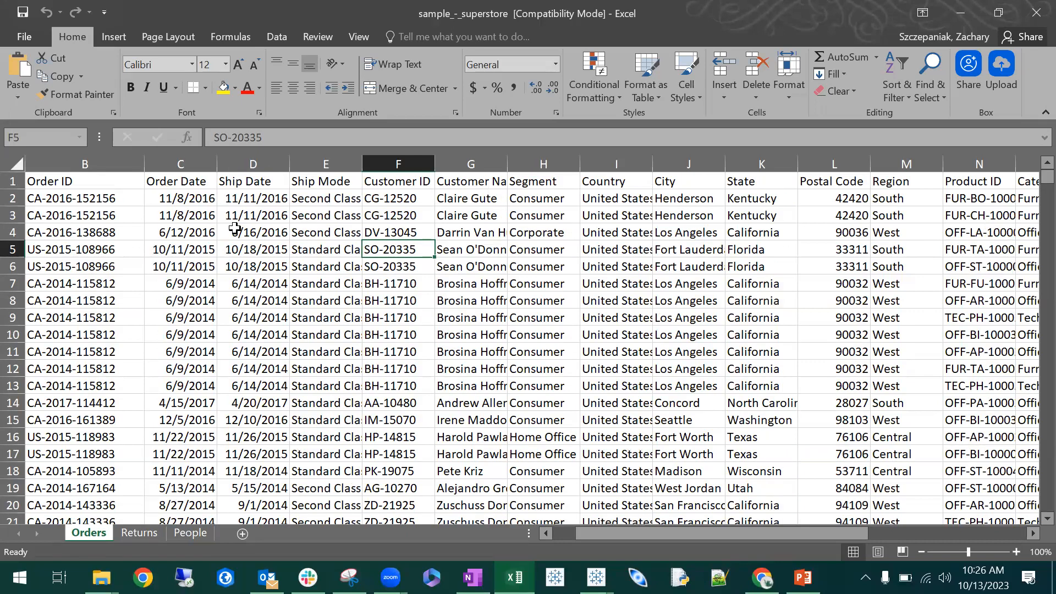
click(960, 12)
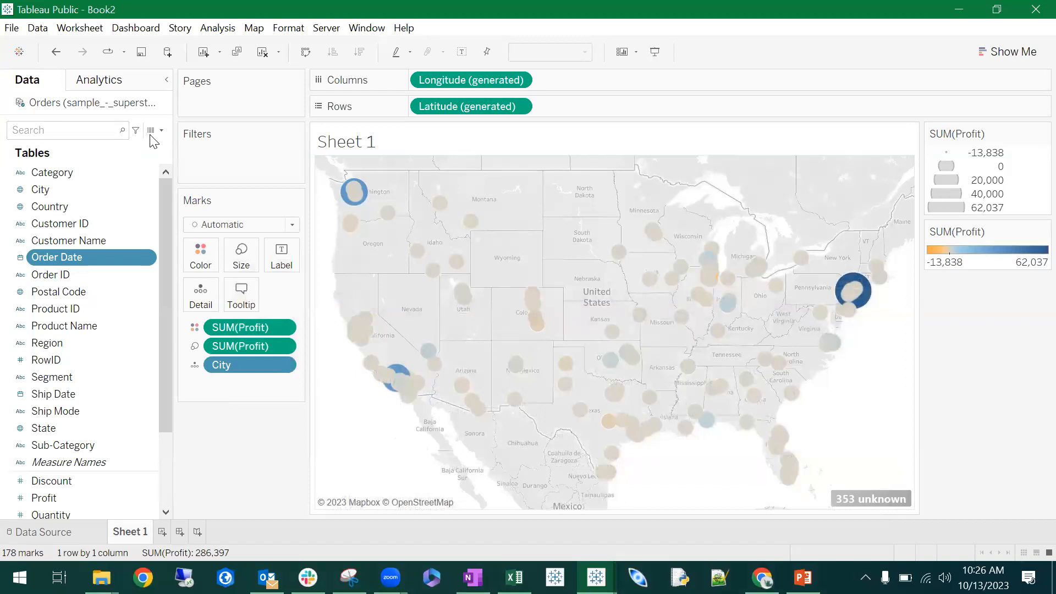
- View the underlying Orders data, look through its columns and close the data view
click(152, 131)
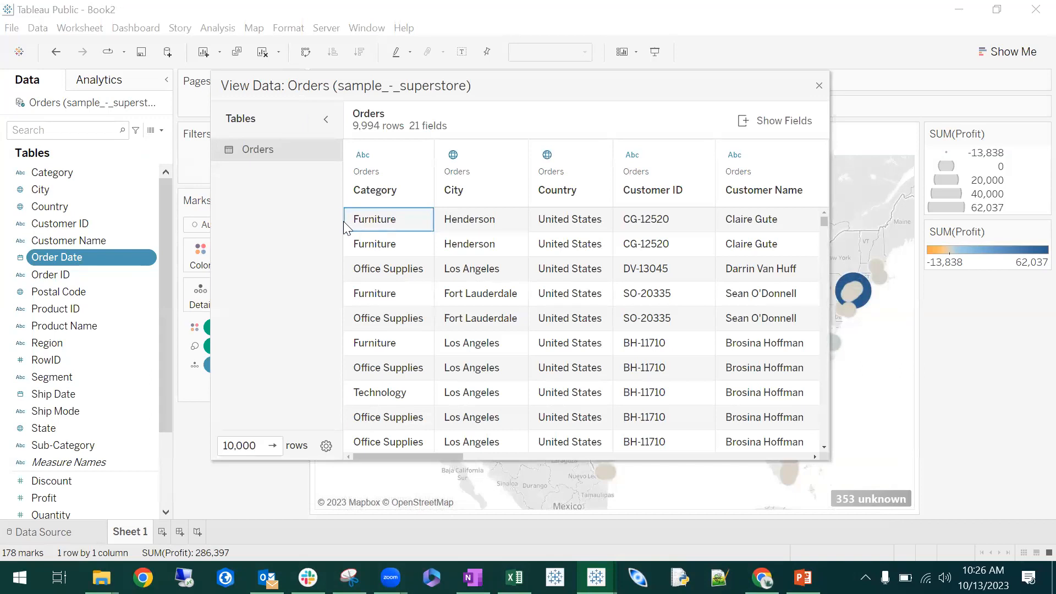
drag(451, 455, 866, 451)
drag(581, 443, 554, 445)
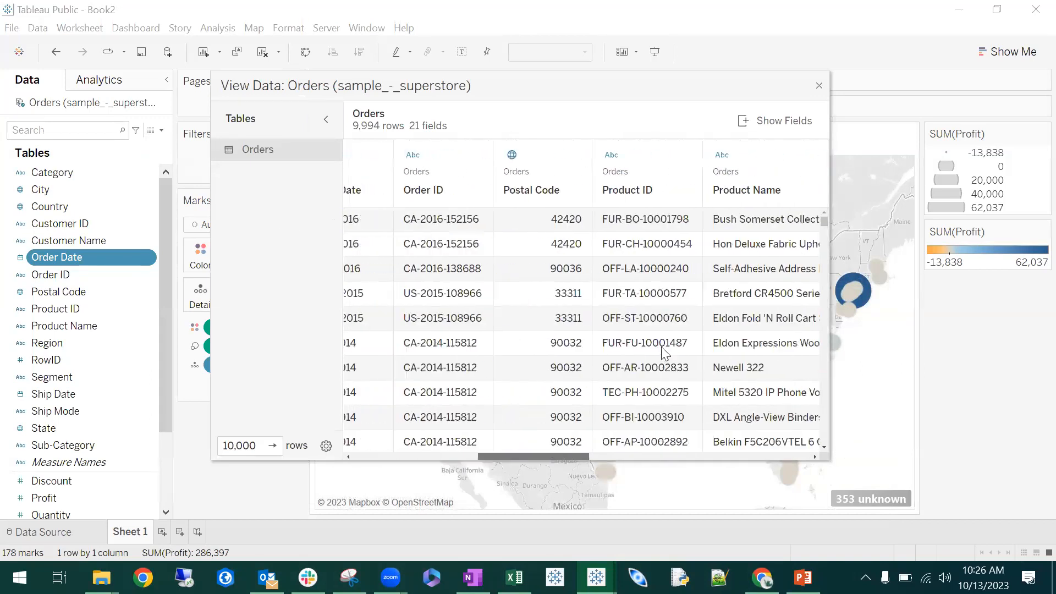
scroll(668, 352, down, 3)
click(820, 86)
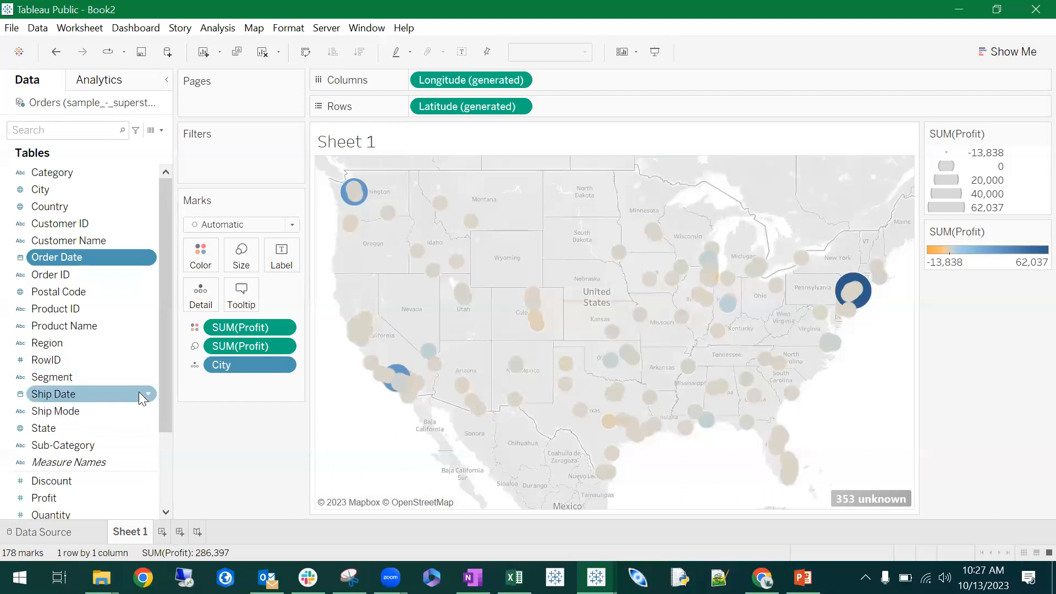
- Add a new worksheet and rename Sheet 1 as Map
click(162, 533)
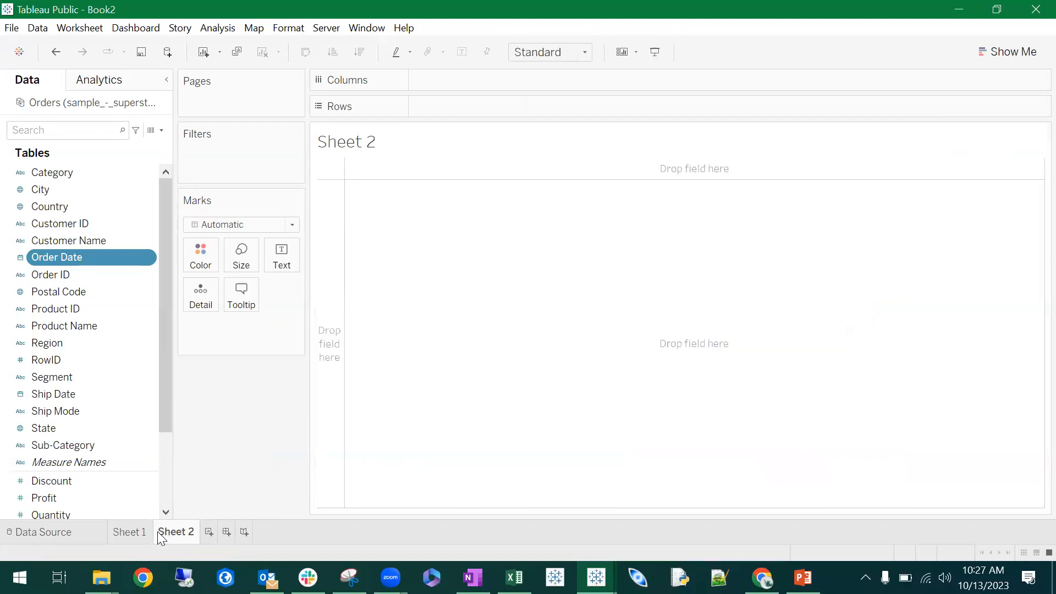
double_click(127, 532)
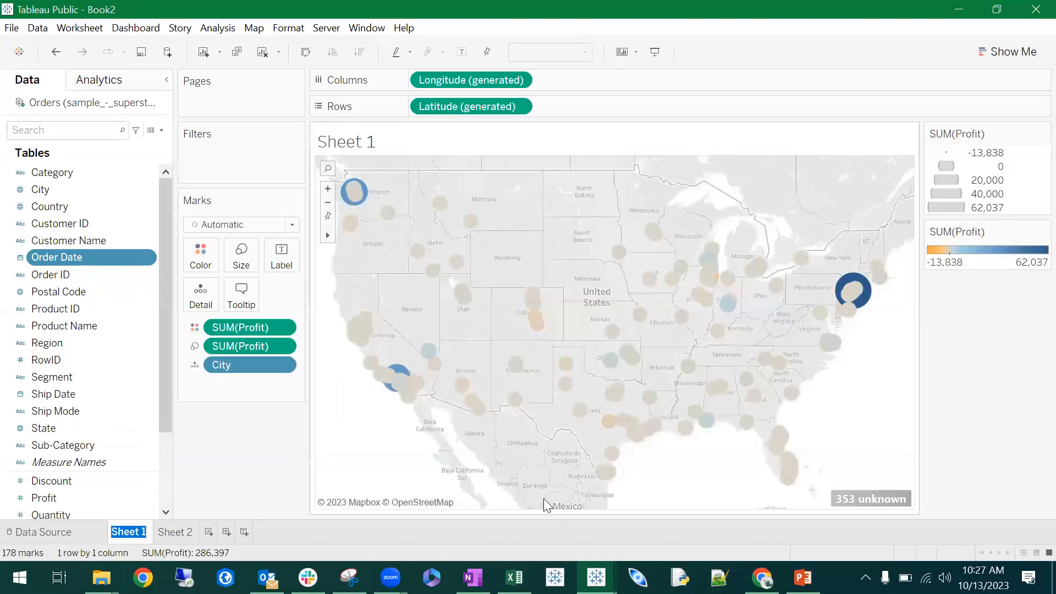
text(Map)
key(Return)
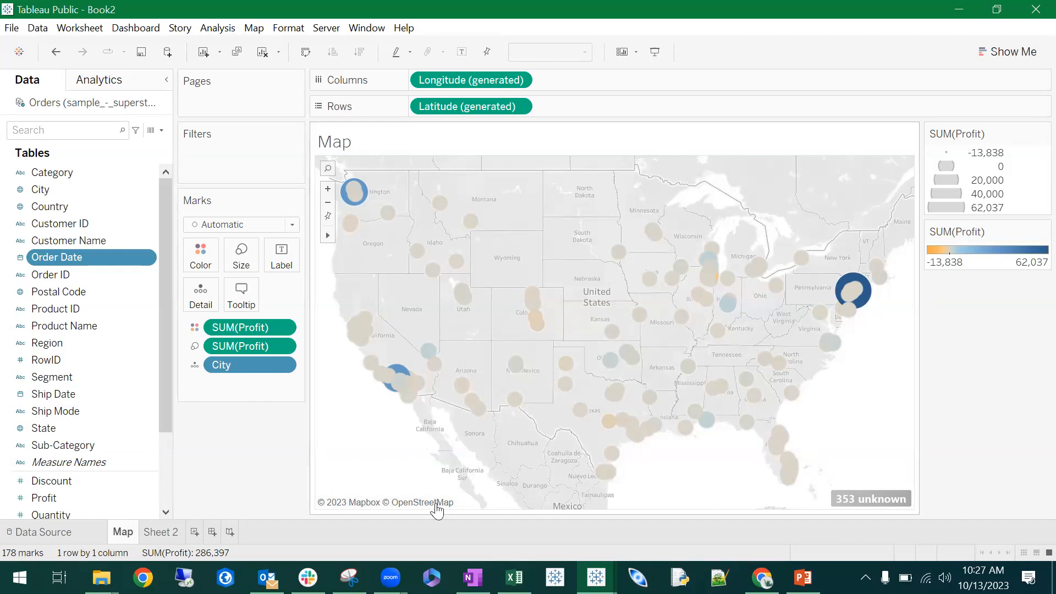
- Rename Sheet 2 as Datediff
double_click(164, 536)
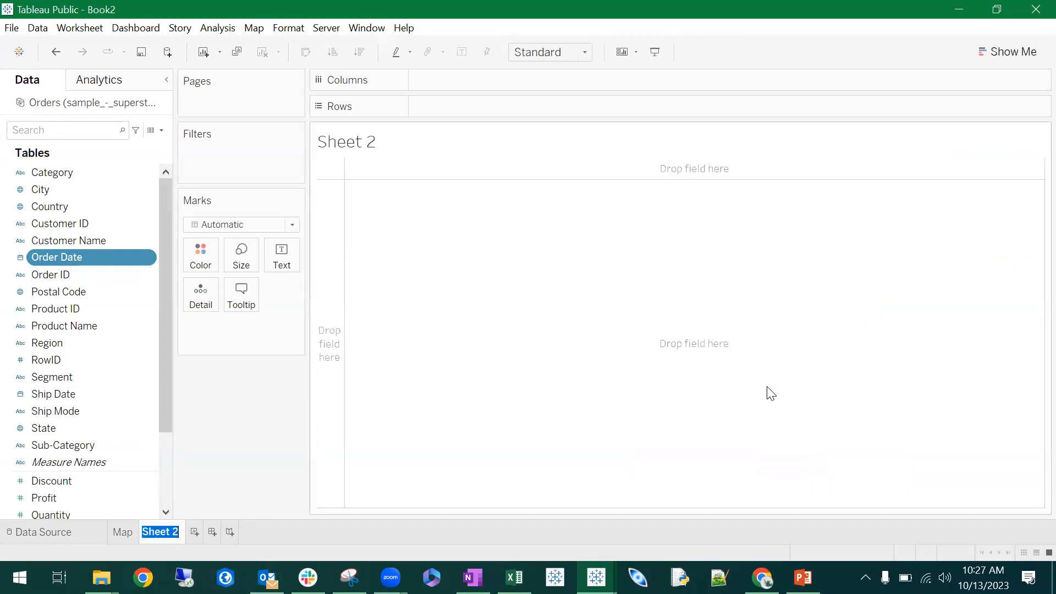
text(Datediff)
key(Return)
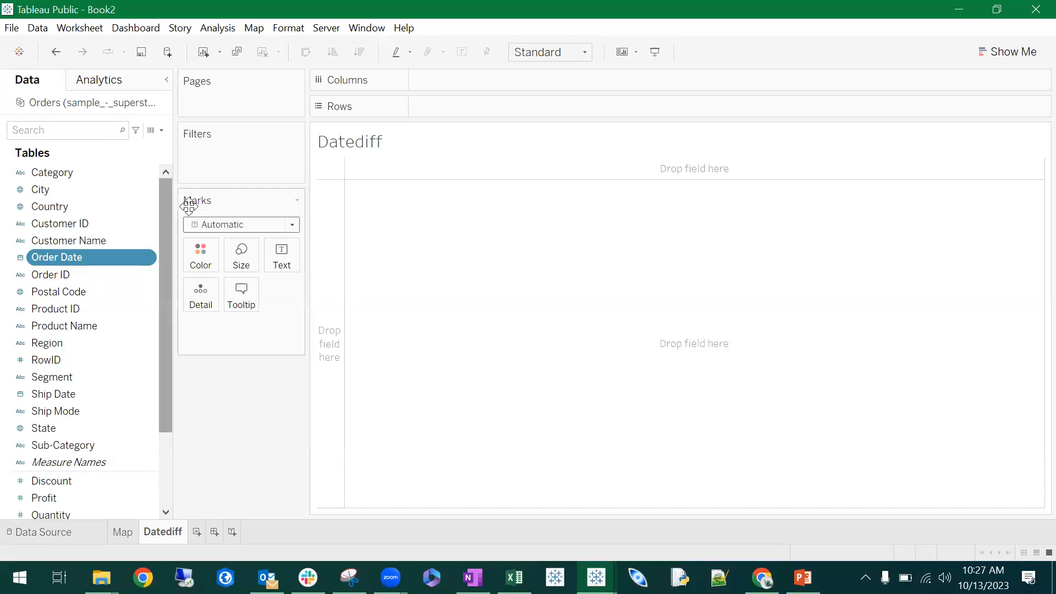
- Return to the Map sheet and review the city profit marks and the Orders field list
scroll(78, 276, down, 1)
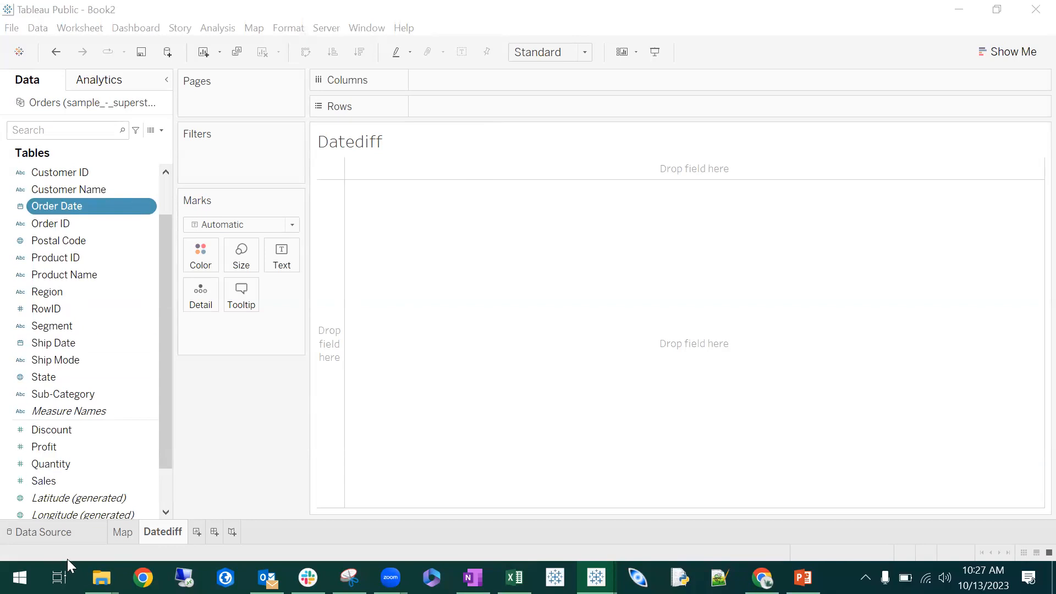
click(124, 532)
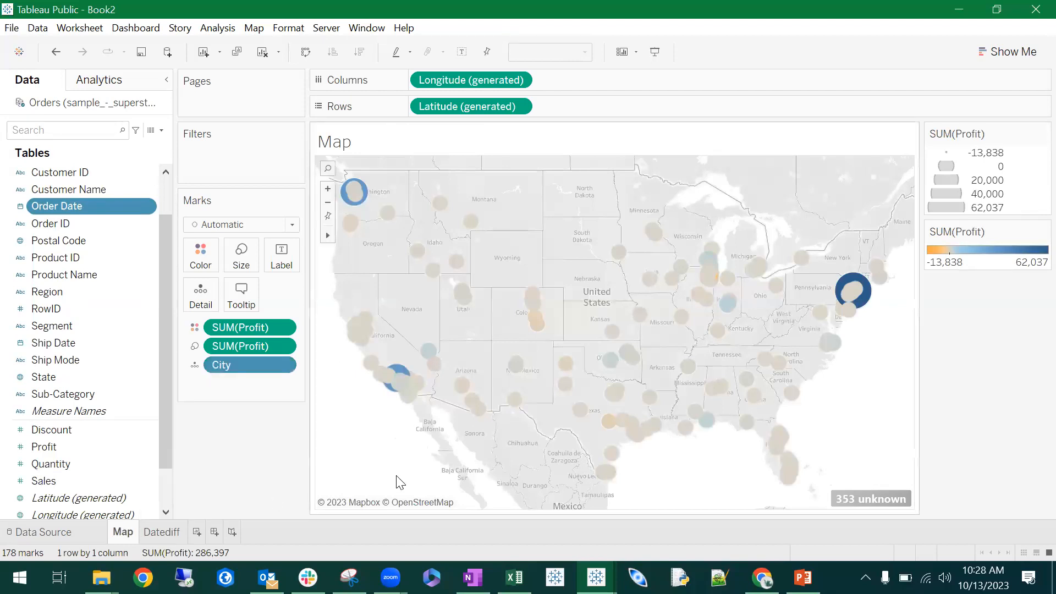
mouse_move(842, 290)
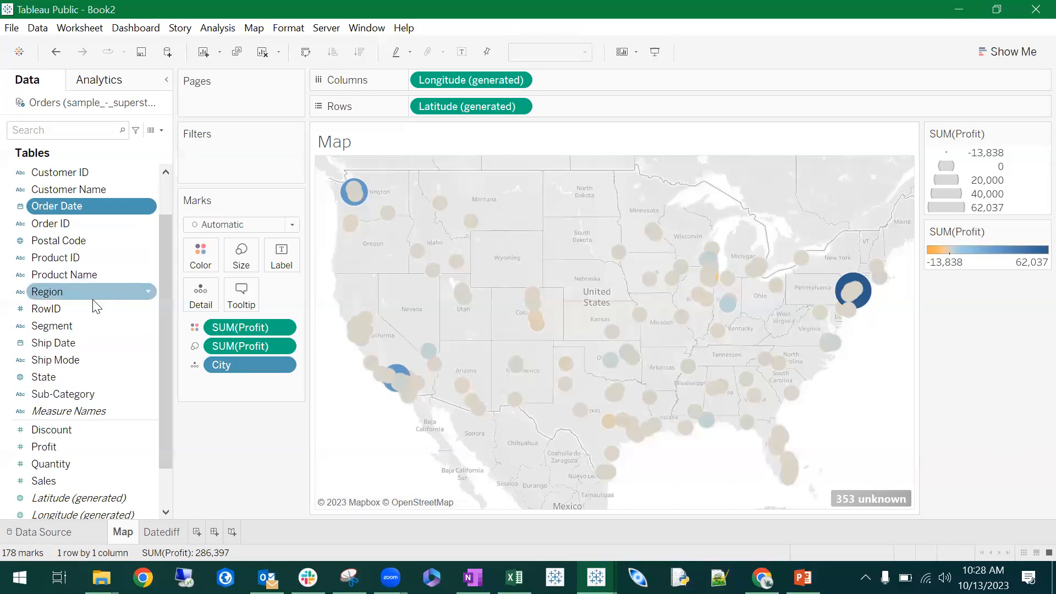
scroll(145, 339, up, 1)
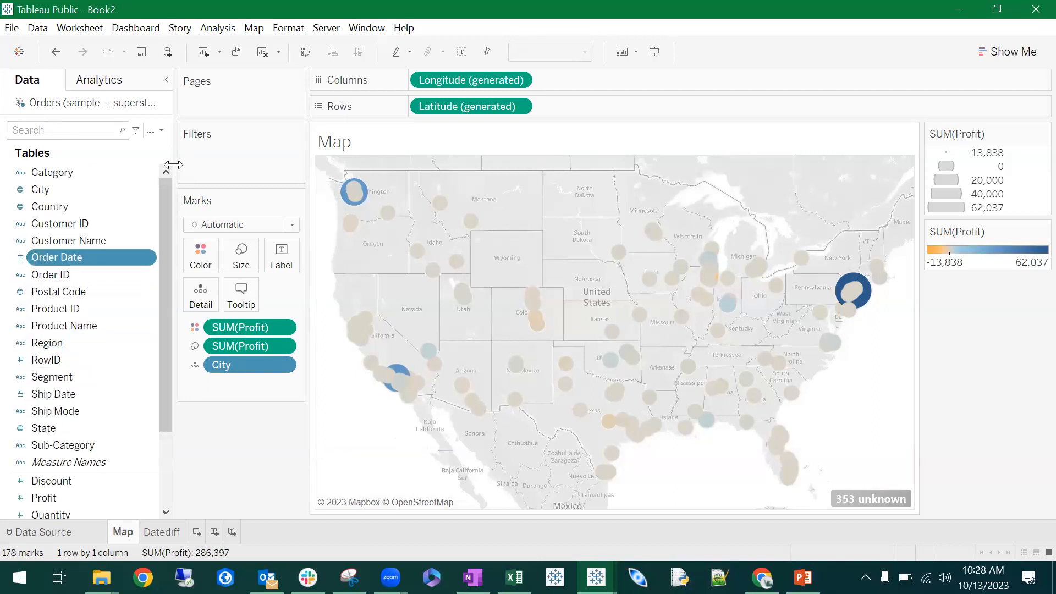
- Check the geographic role options for the RowID field in the data source and return to the Map sheet
click(60, 531)
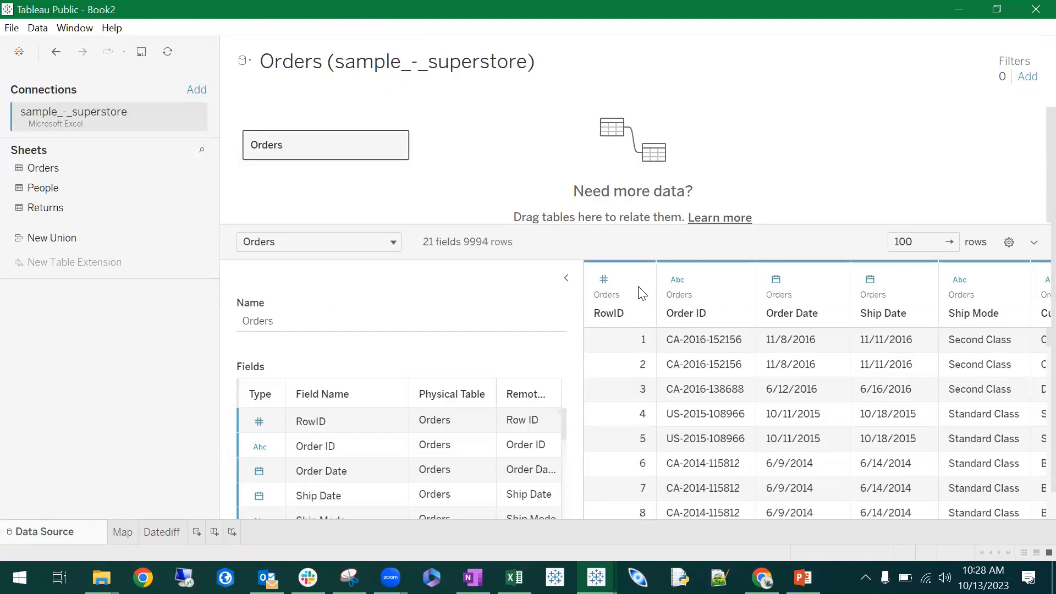
click(603, 280)
mouse_move(690, 438)
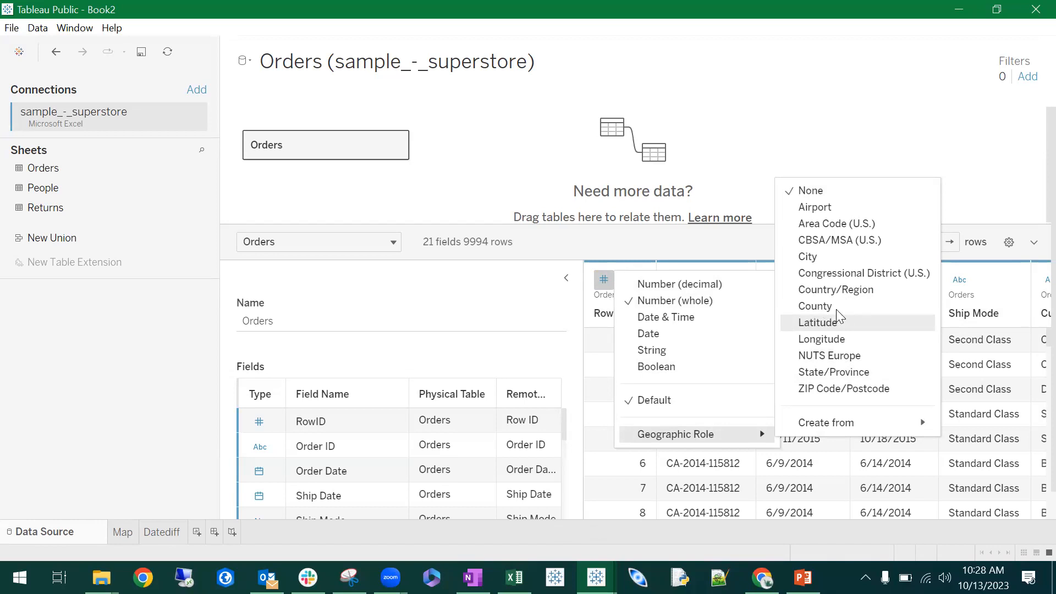
click(513, 187)
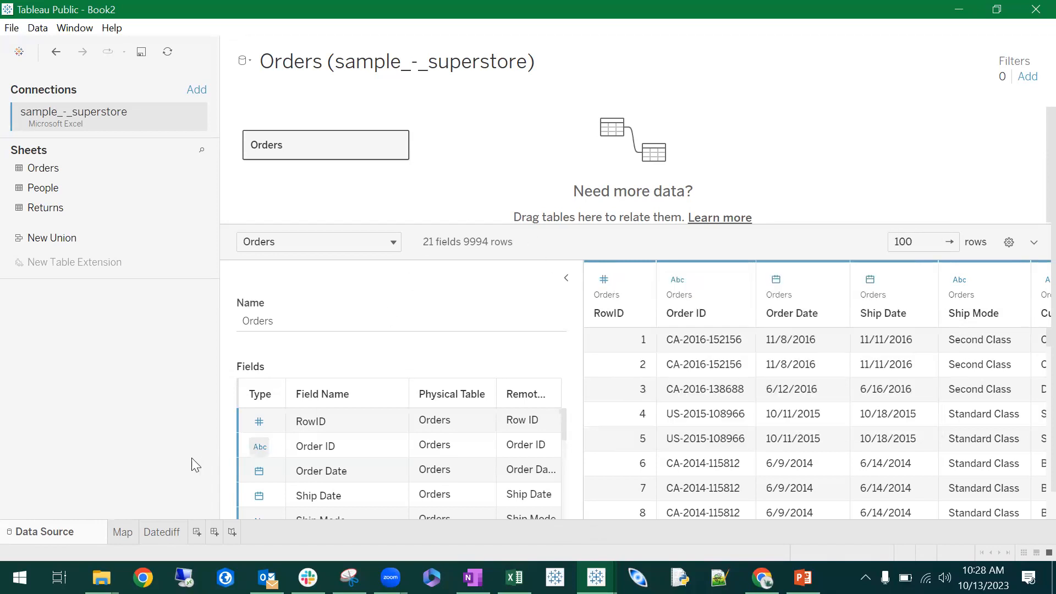
click(122, 532)
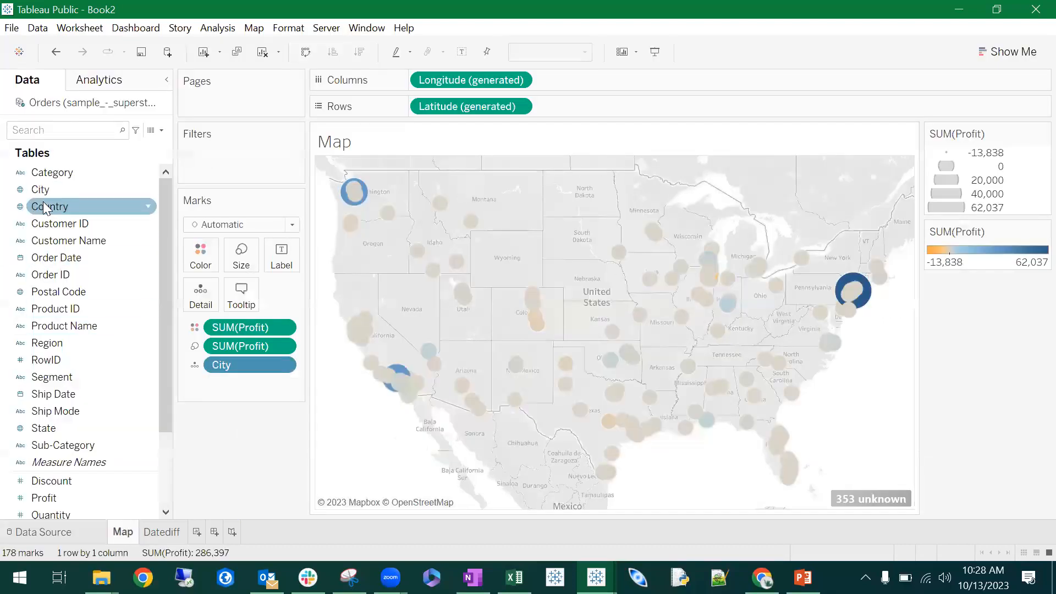
- Try Country in place of City as the map's level of detail, and undo the replacement
drag(57, 207, 240, 368)
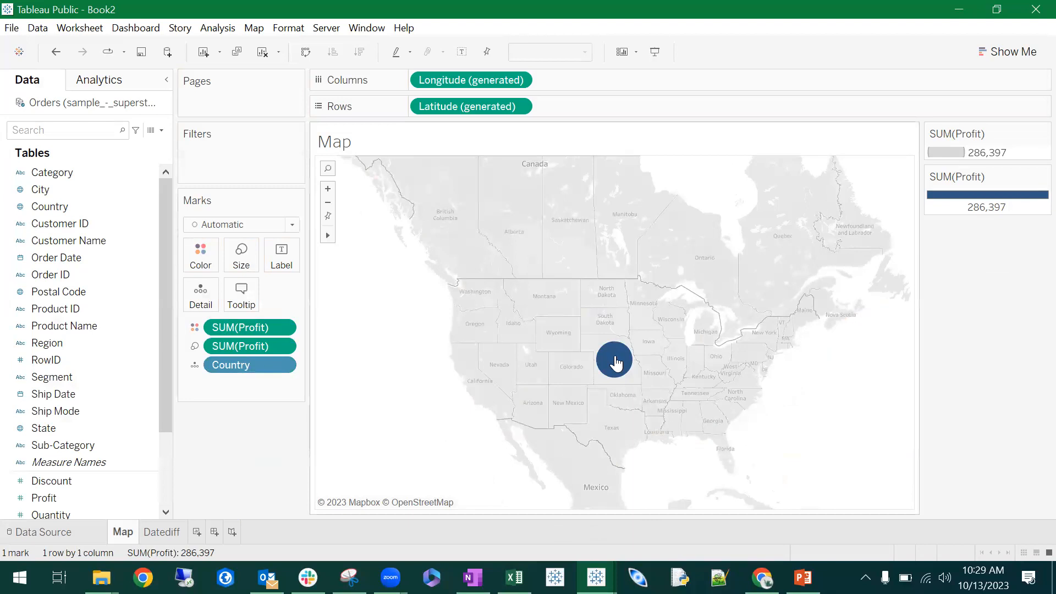
click(55, 52)
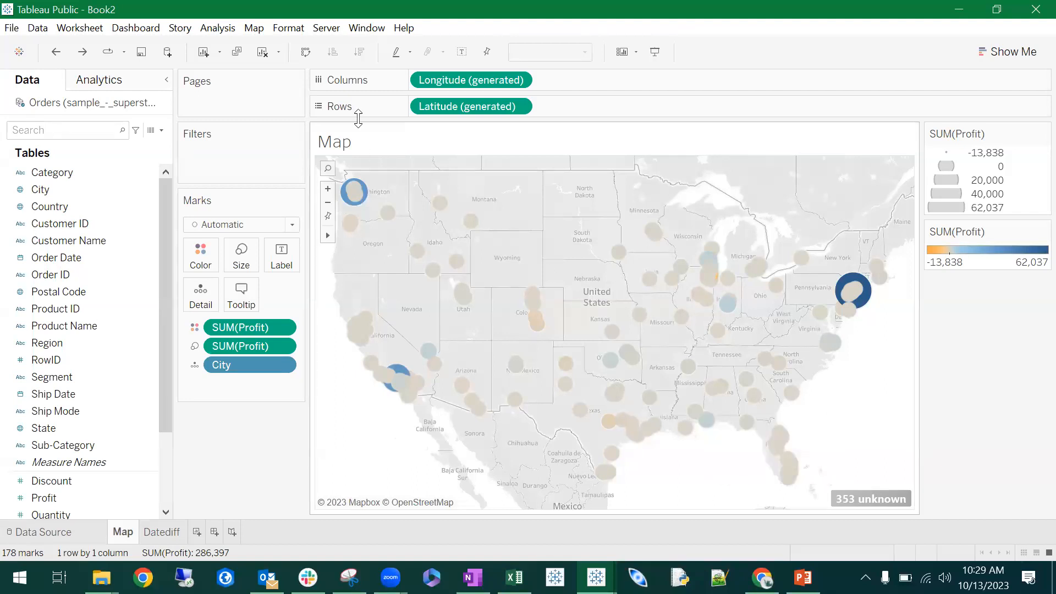
- Look through the background map styles available for the Map sheet and leave without choosing one
click(254, 28)
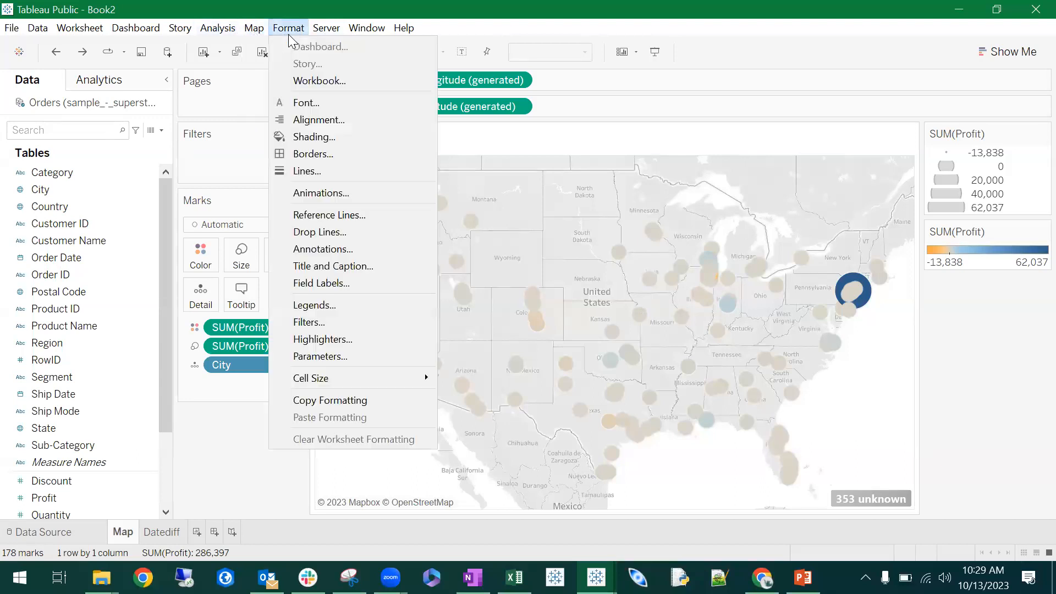
mouse_move(269, 47)
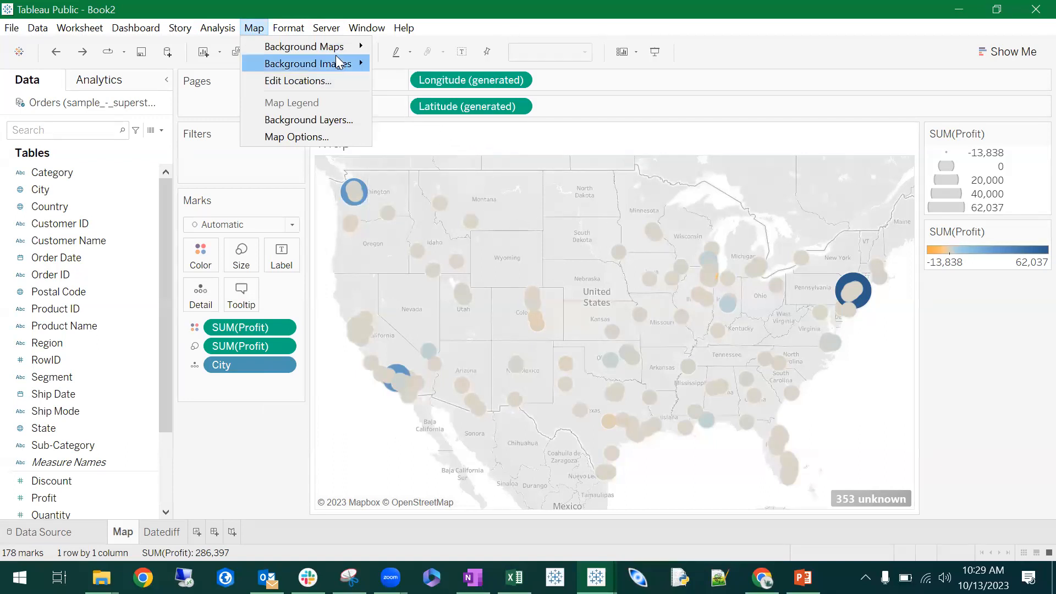
mouse_move(341, 46)
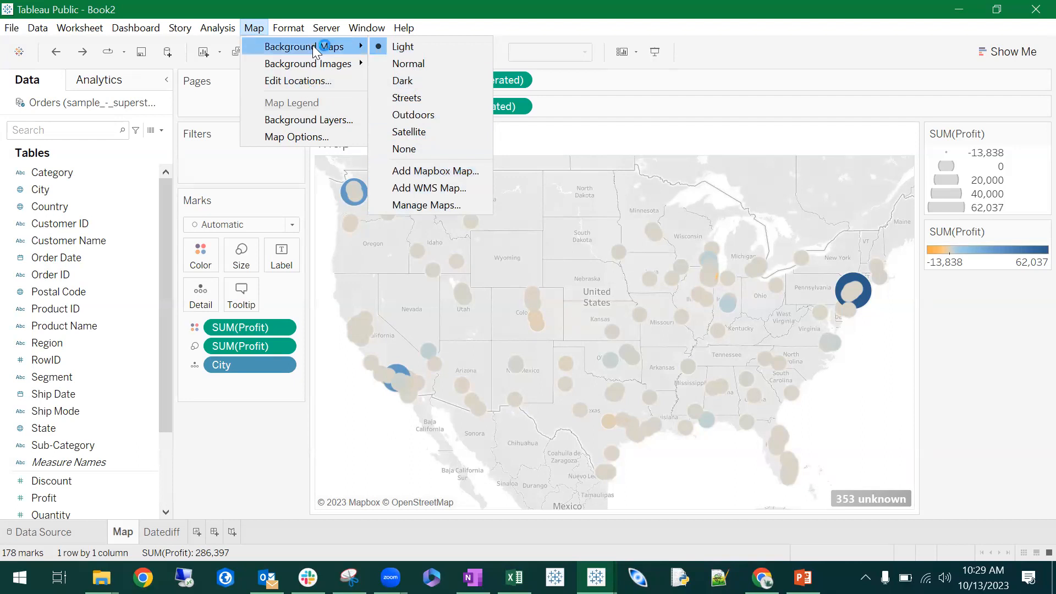
key(Escape)
key(Escape)
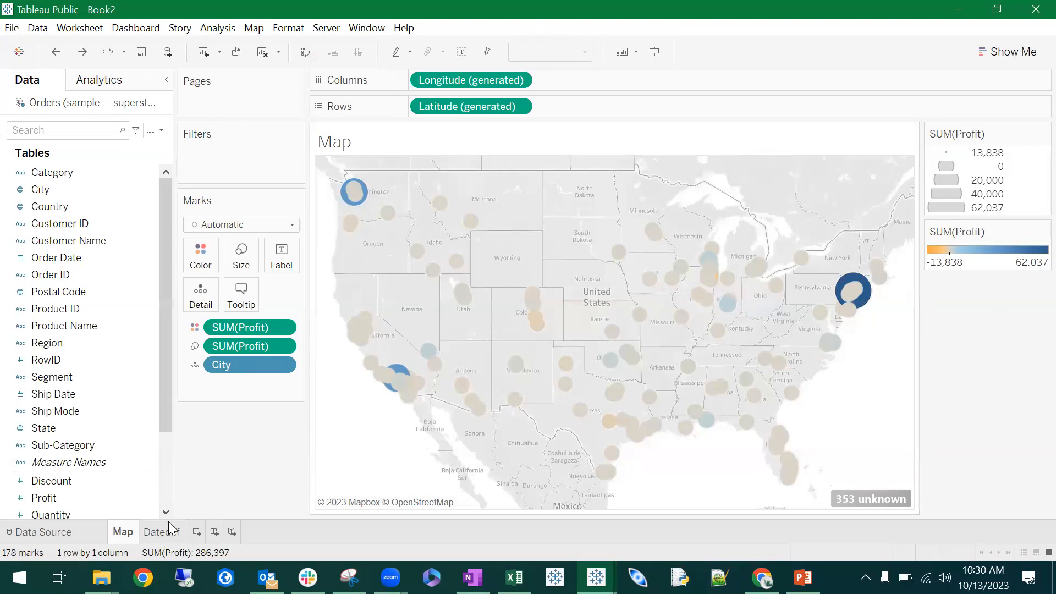
- On the Datediff sheet, add RowID to Rows with all of its members
mouse_move(165, 534)
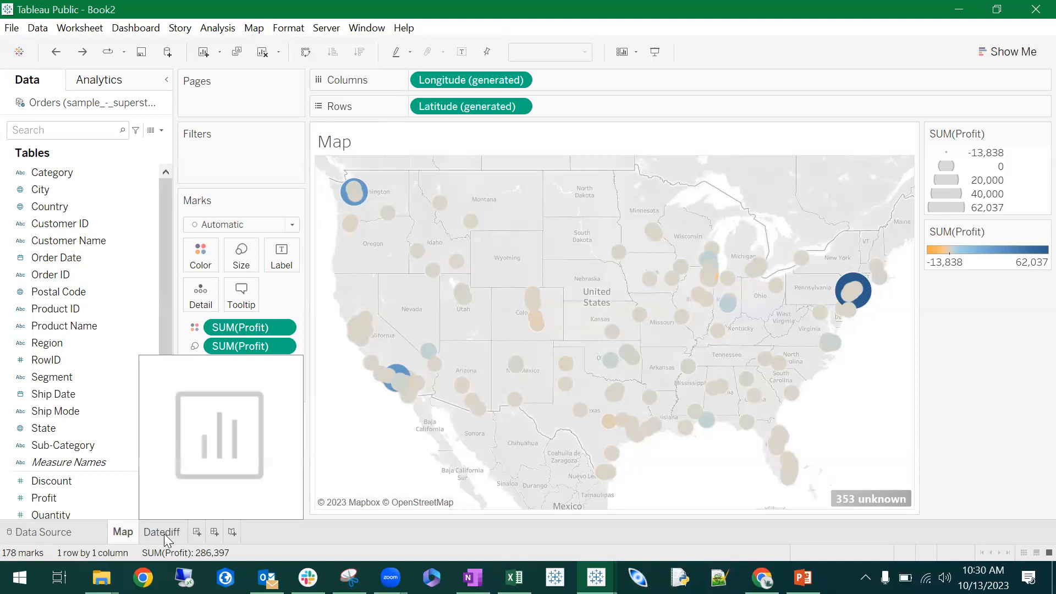
click(163, 535)
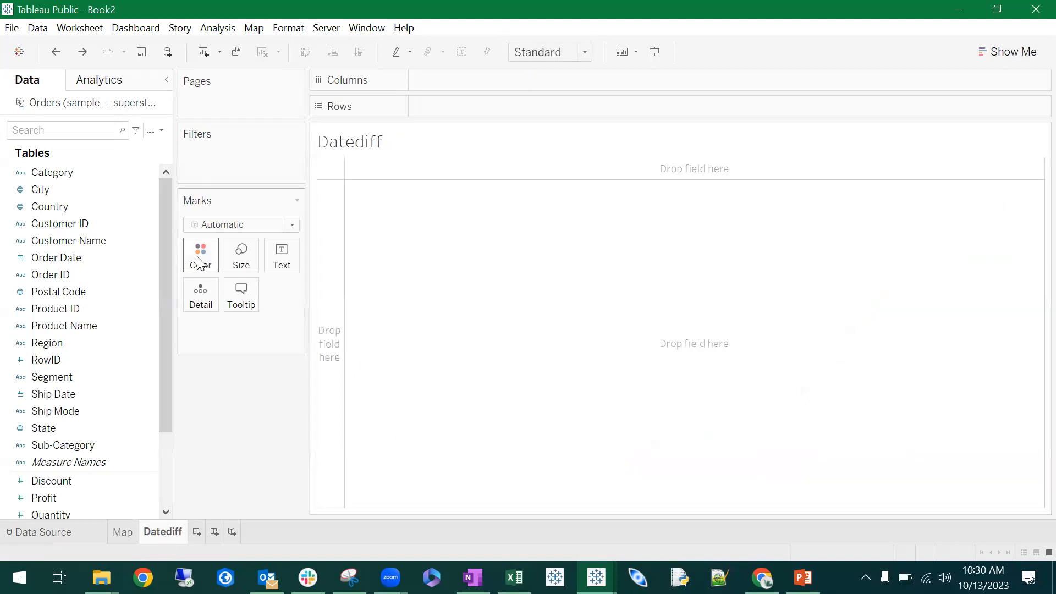
click(86, 191)
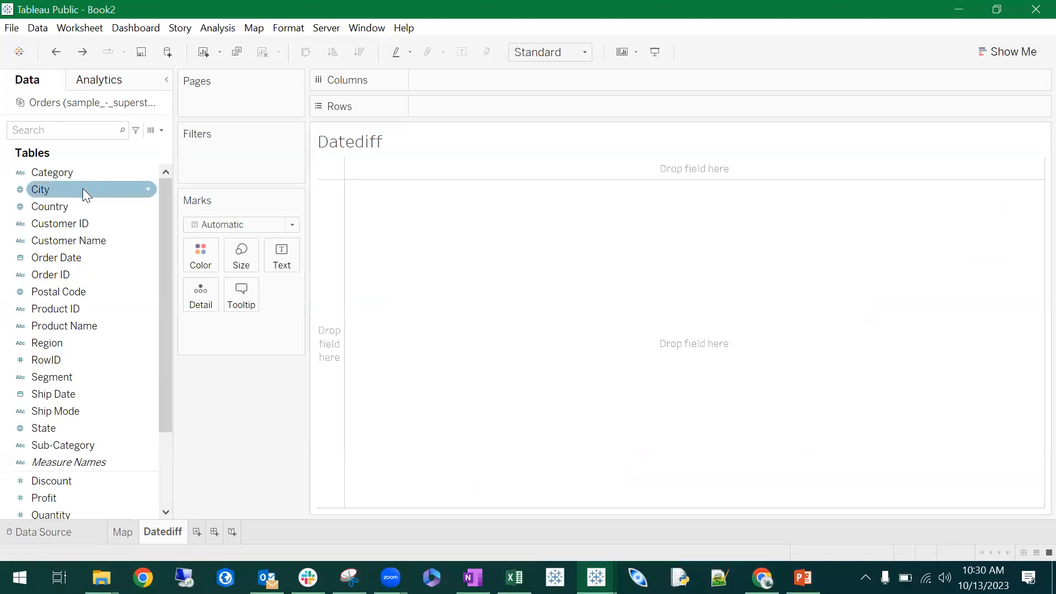
scroll(101, 338, down, 3)
scroll(103, 392, up, 3)
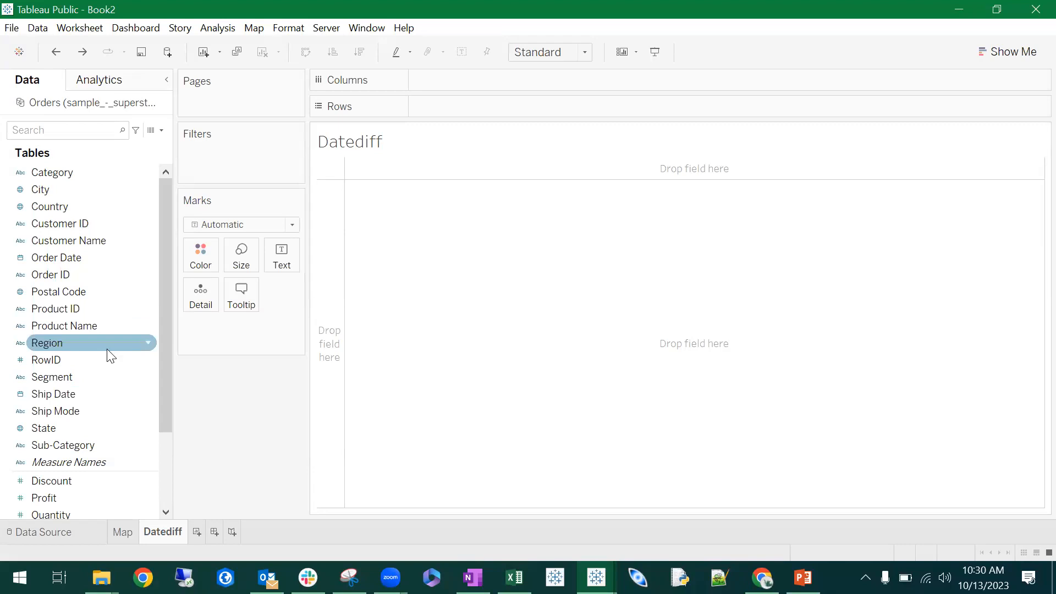
drag(59, 359, 236, 333)
drag(236, 333, 469, 113)
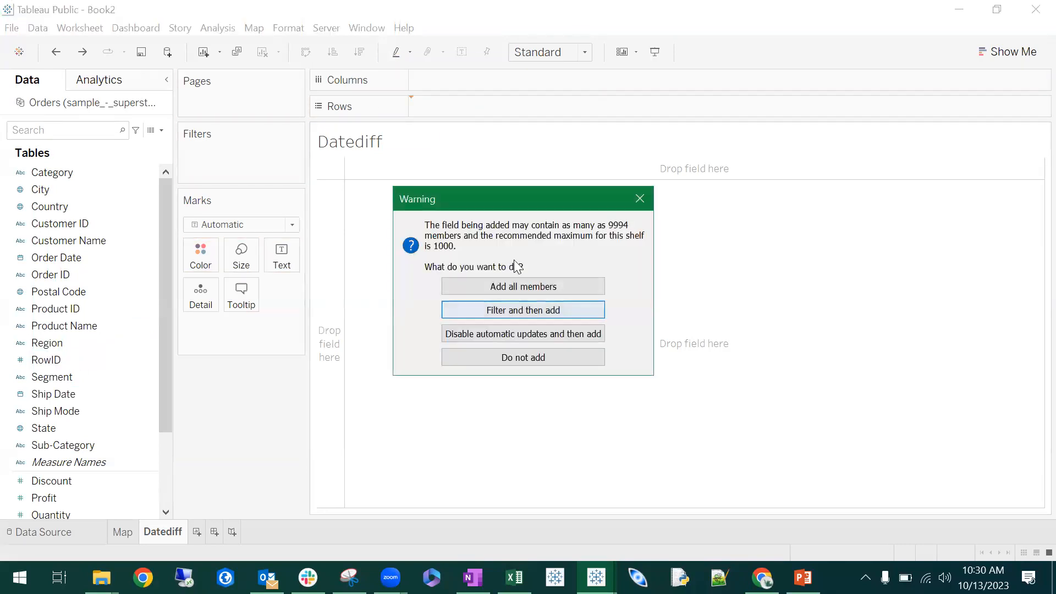
click(537, 289)
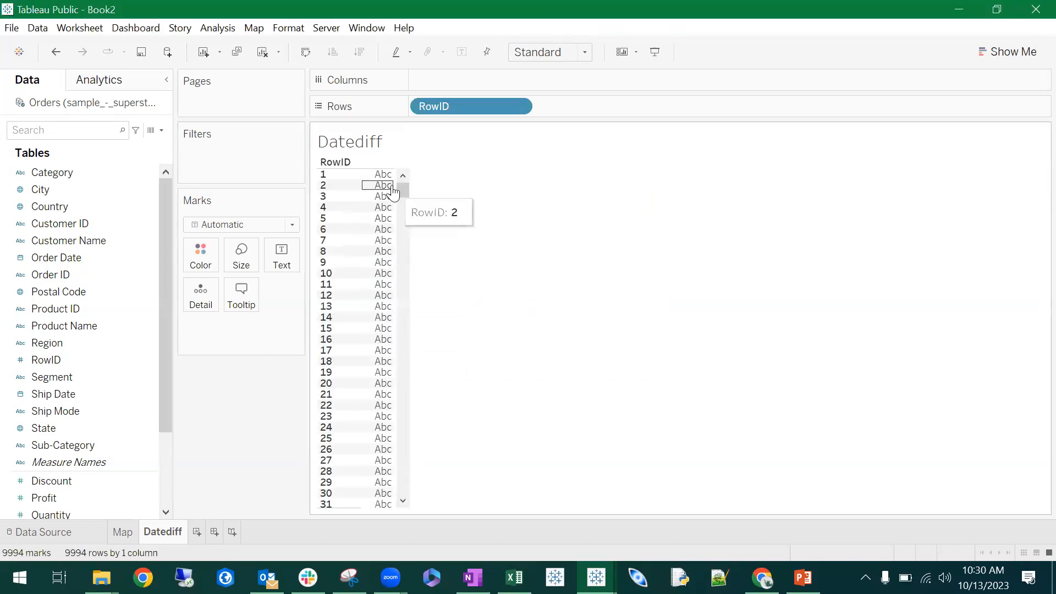
drag(405, 186, 408, 165)
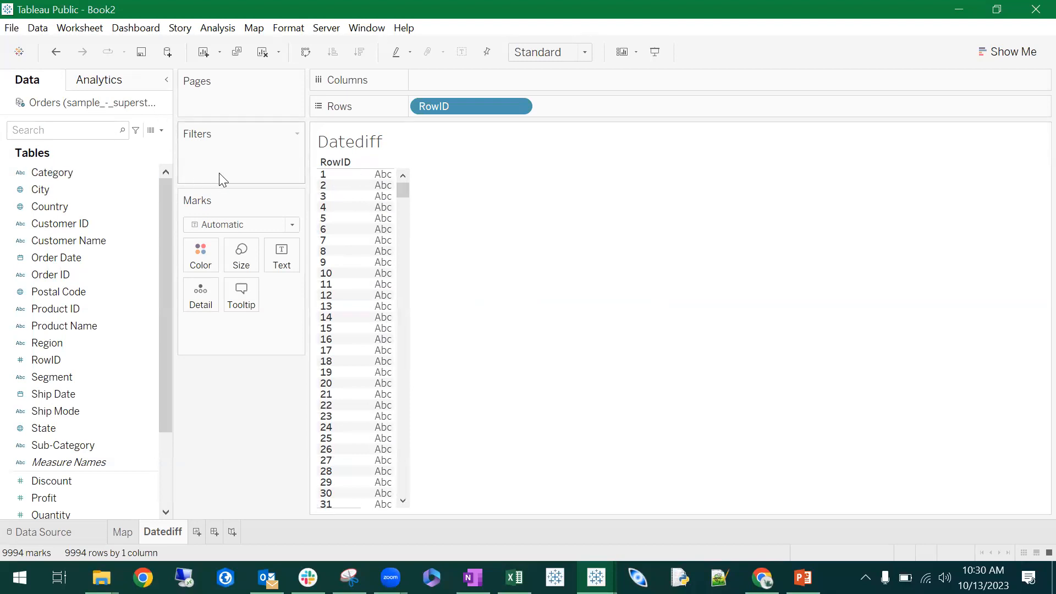
- Add Order Date and Ship Date to Rows after RowID
click(144, 203)
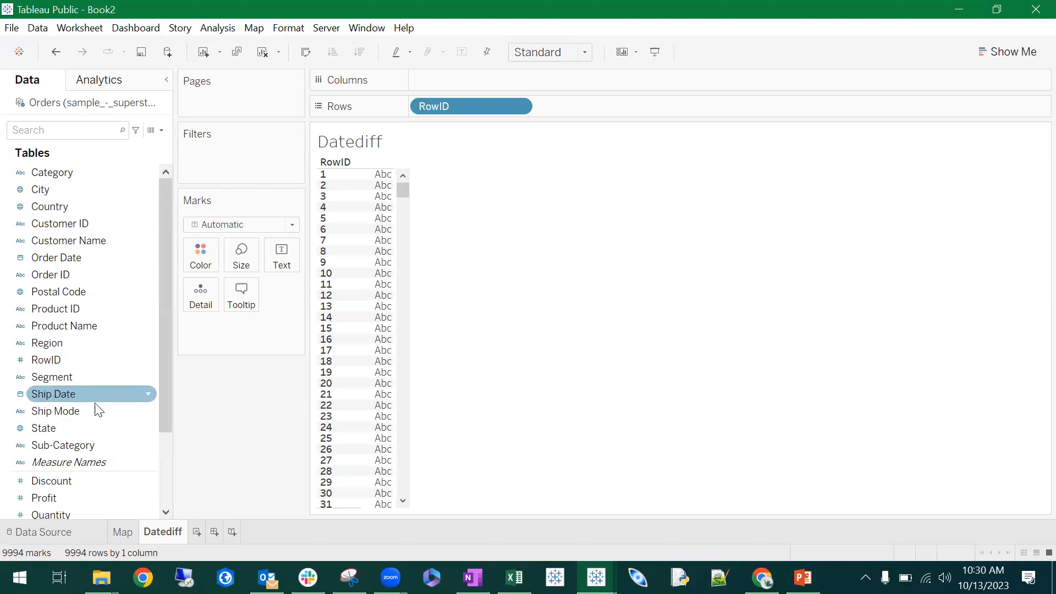
drag(83, 273, 523, 202)
drag(58, 258, 629, 106)
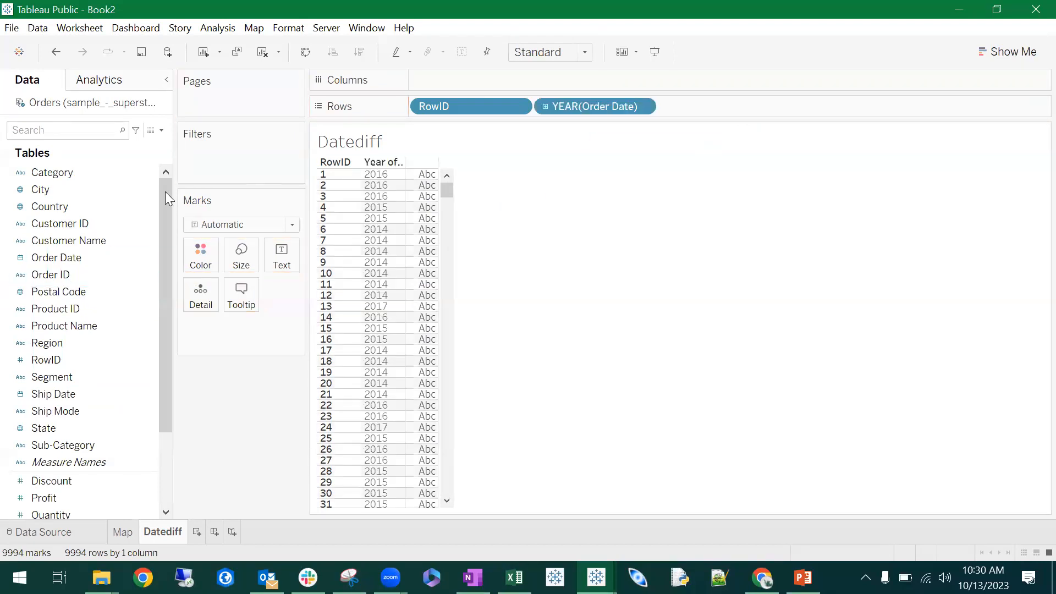
drag(77, 394, 823, 110)
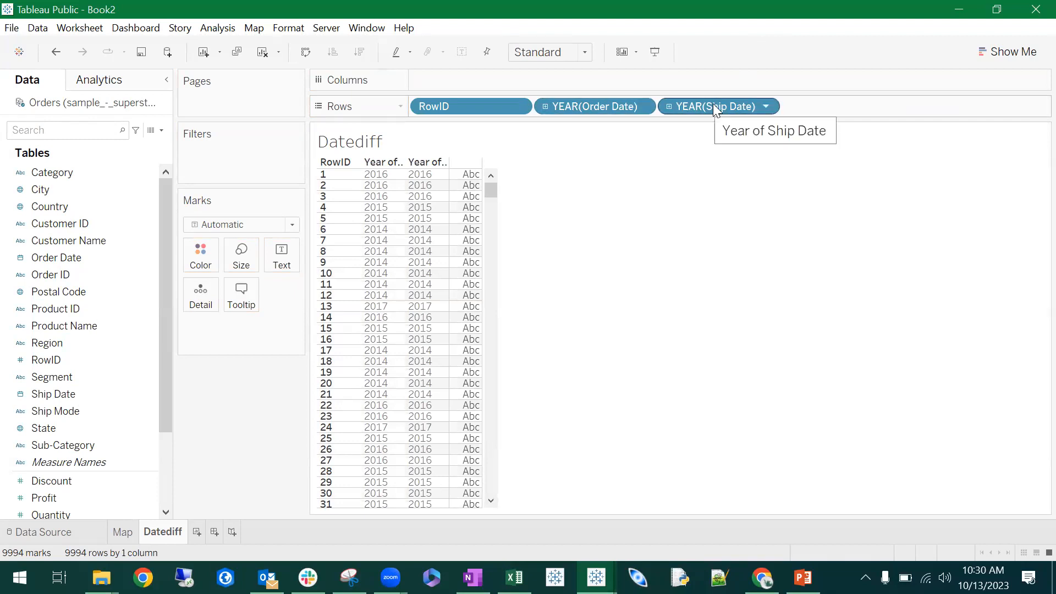
right_click(576, 107)
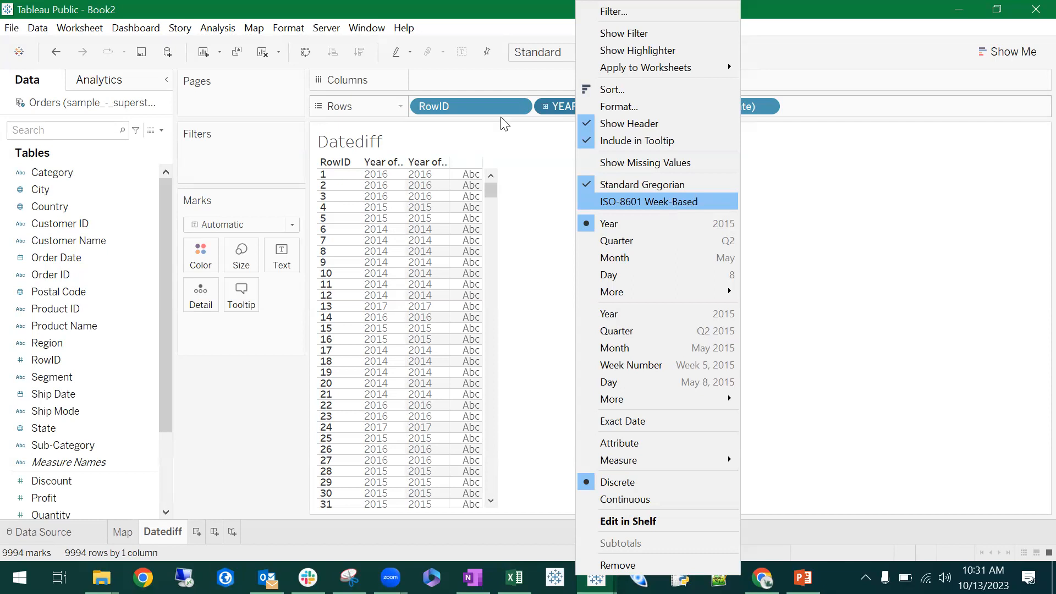
click(276, 537)
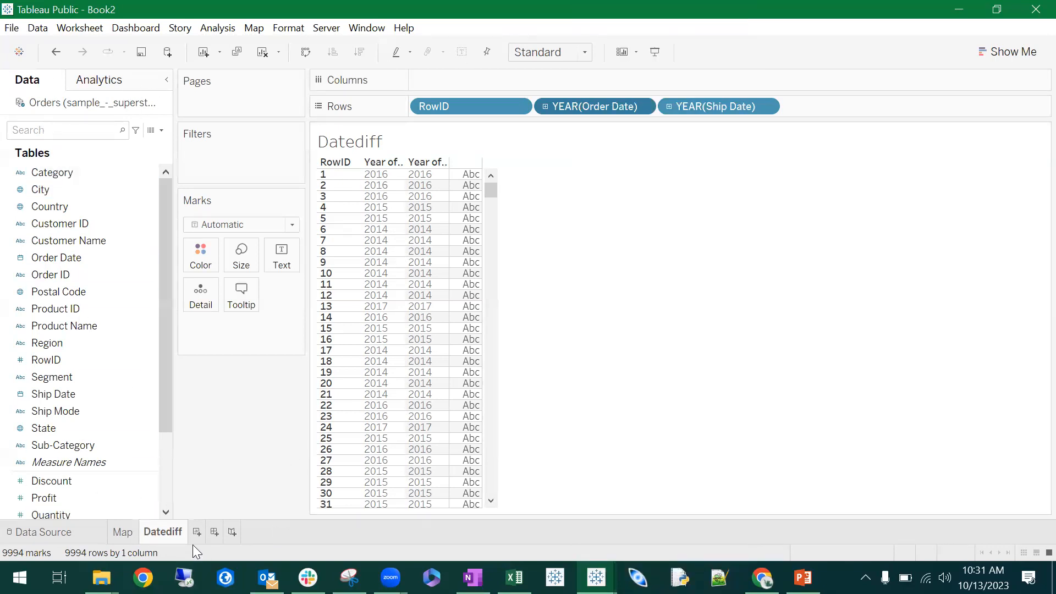
click(214, 532)
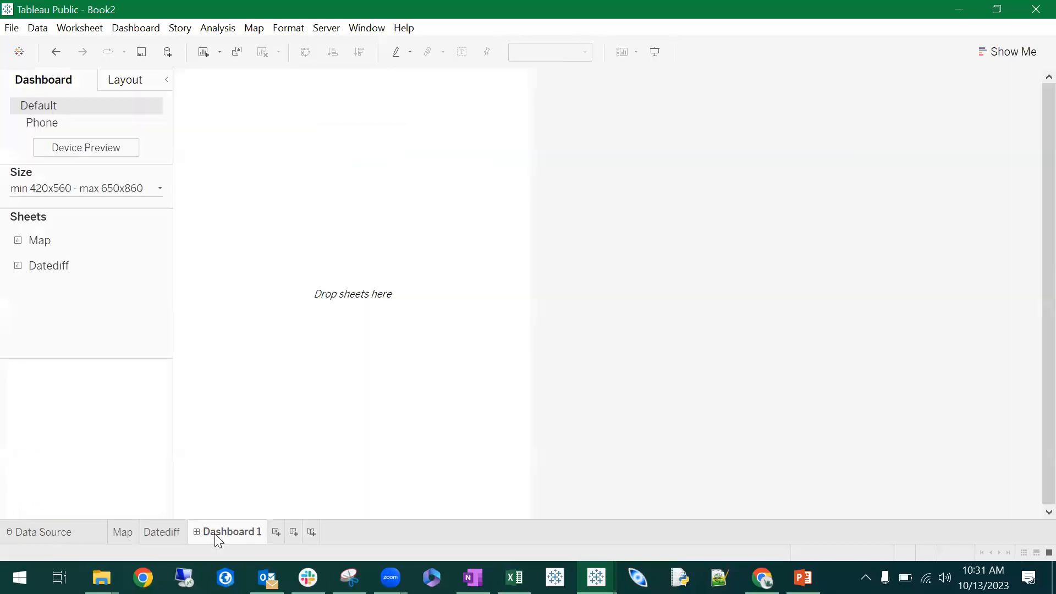
right_click(262, 532)
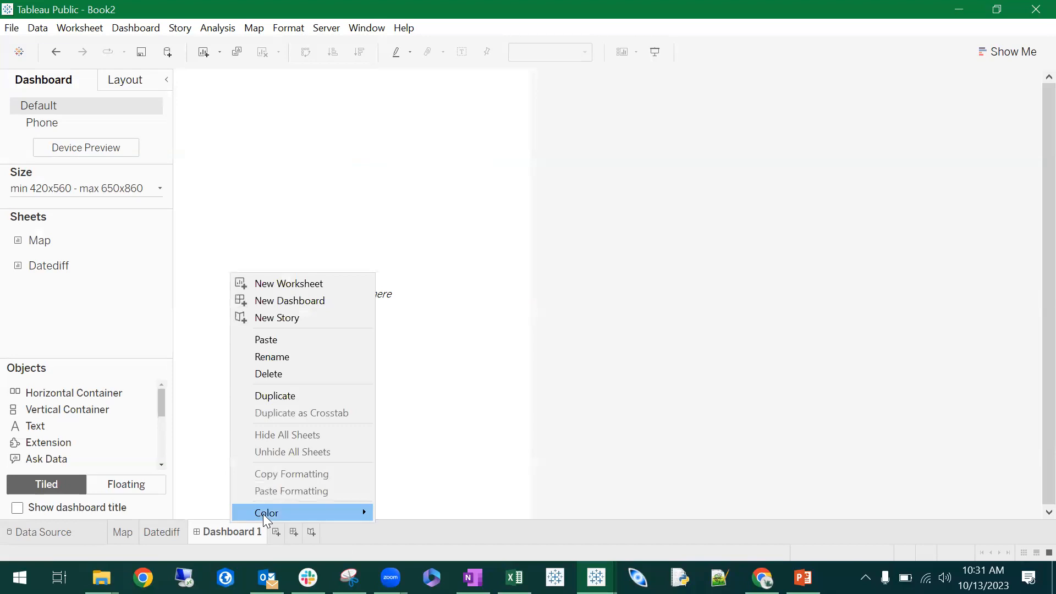
click(263, 372)
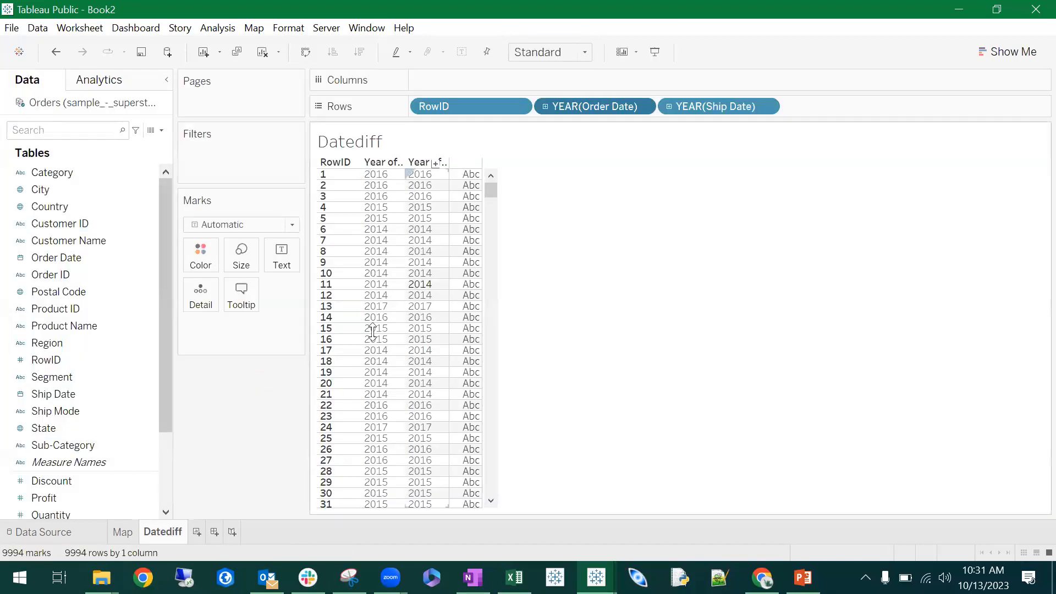
- Change Order Date and Ship Date on Rows from year to exact date
right_click(605, 106)
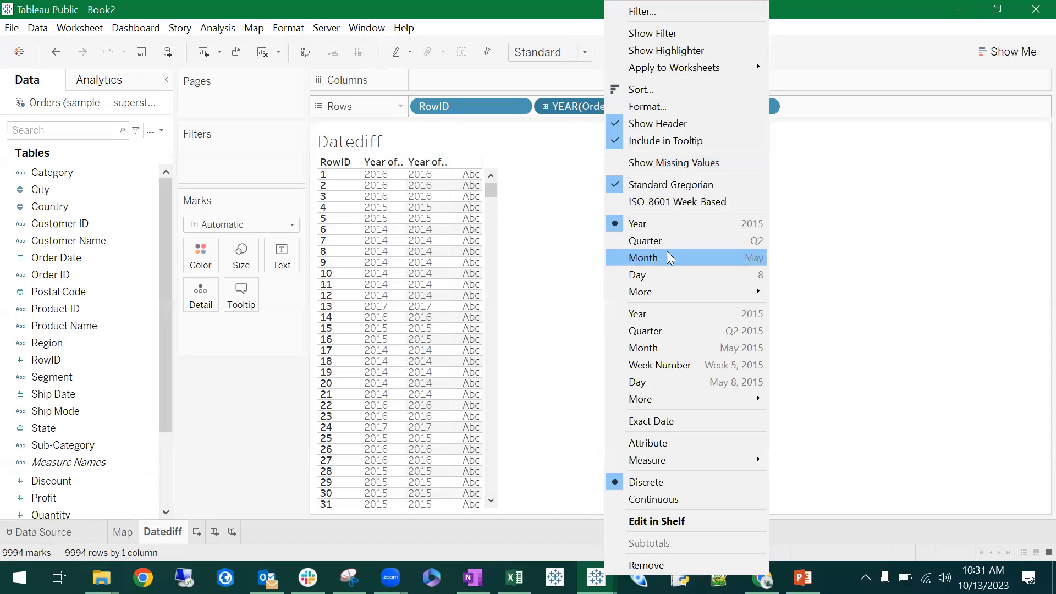
click(638, 426)
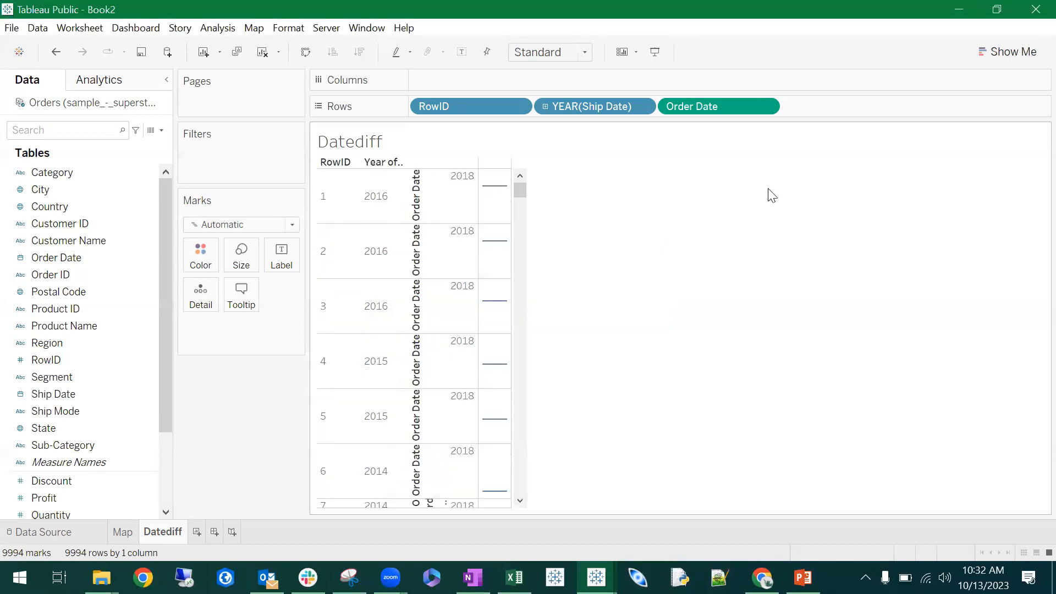
right_click(579, 106)
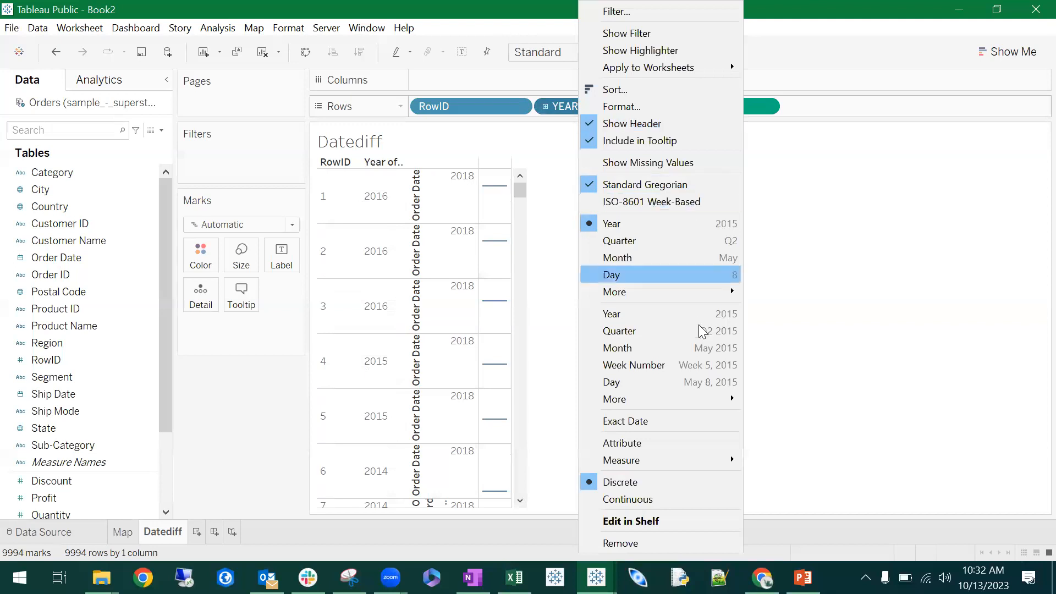
click(676, 421)
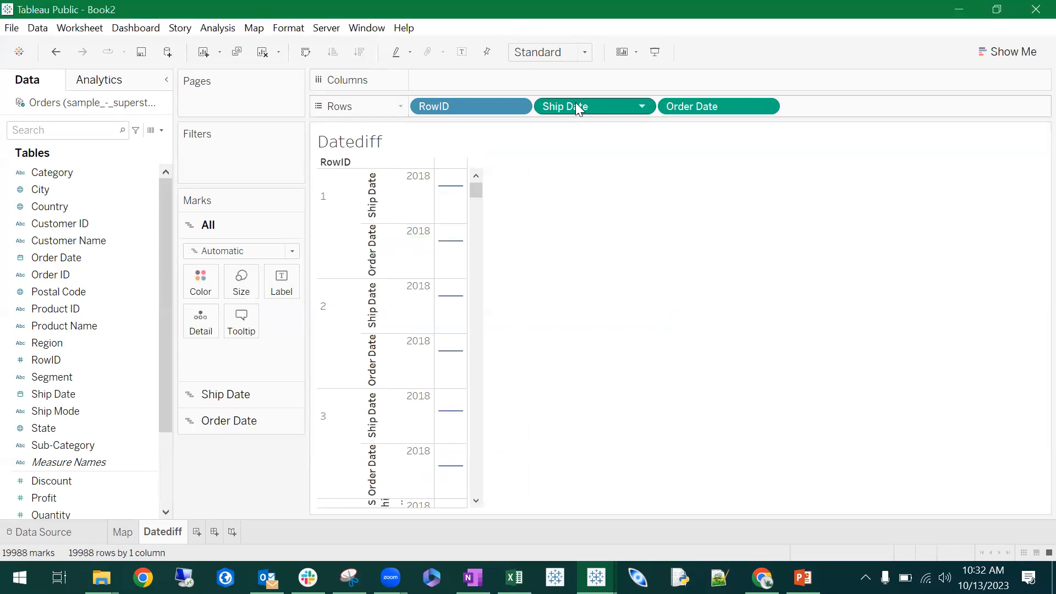
- Convert the Ship Date and Order Date fields on Rows from continuous to discrete
click(55, 308)
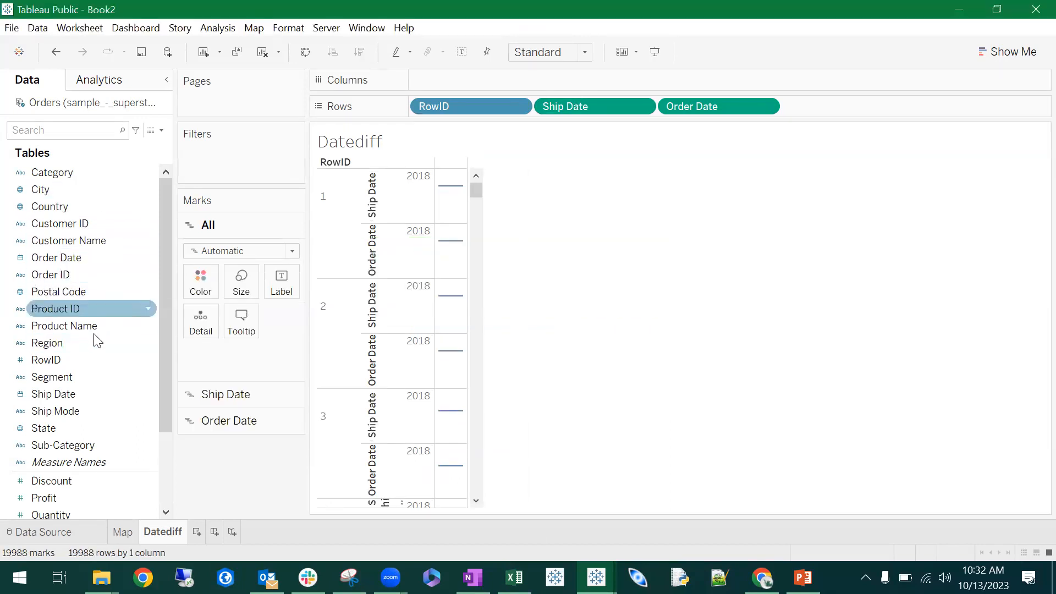
scroll(65, 430, down, 2)
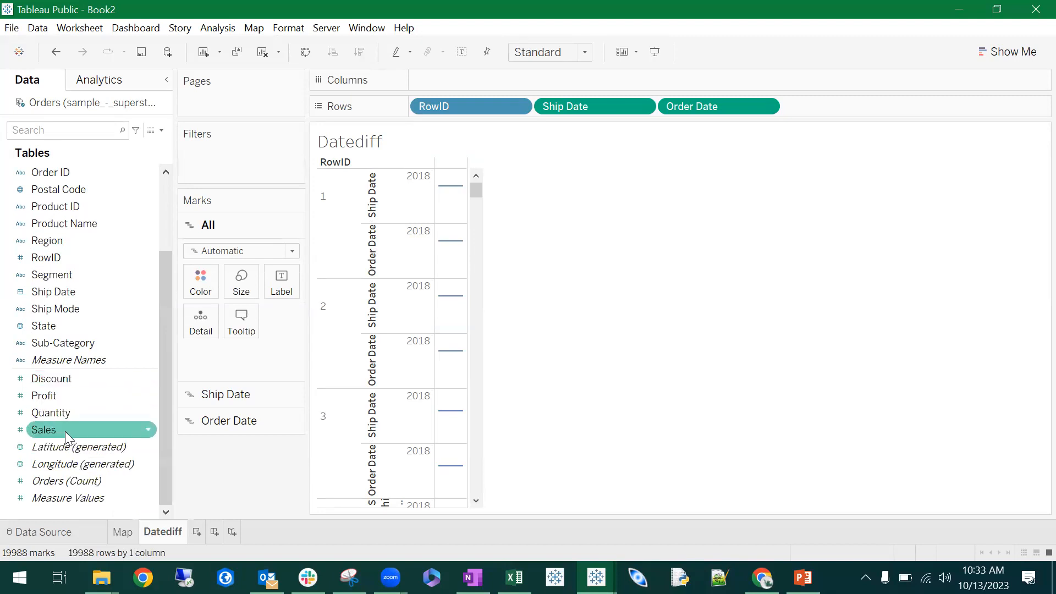
right_click(579, 111)
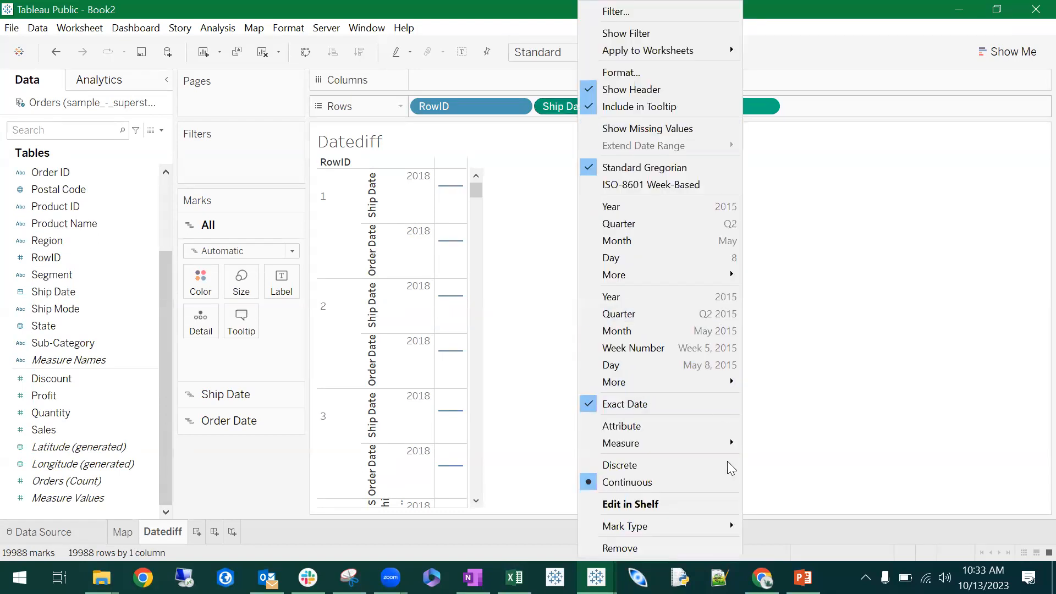
click(627, 482)
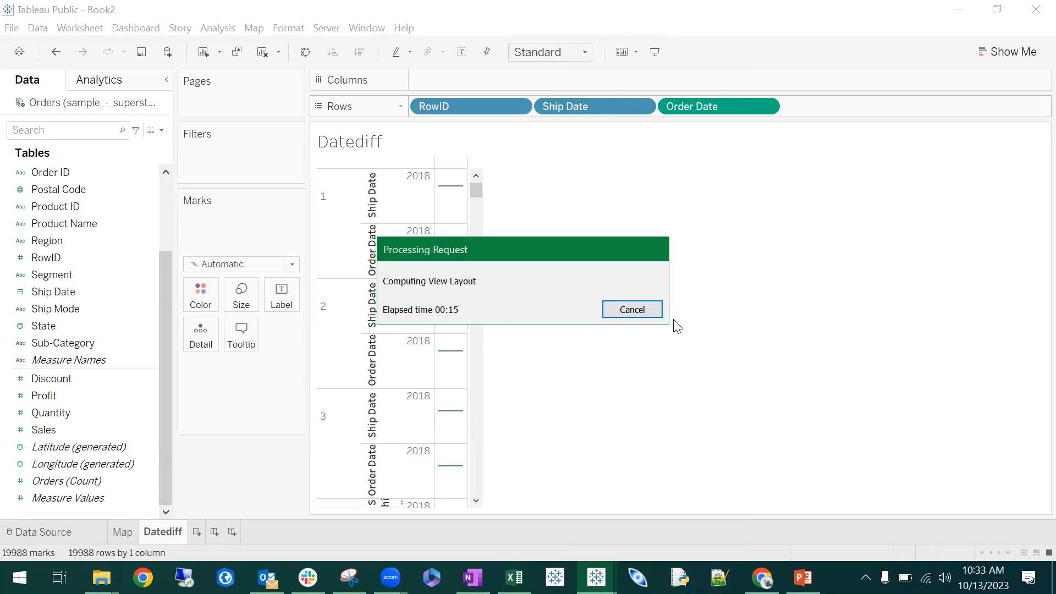
right_click(701, 108)
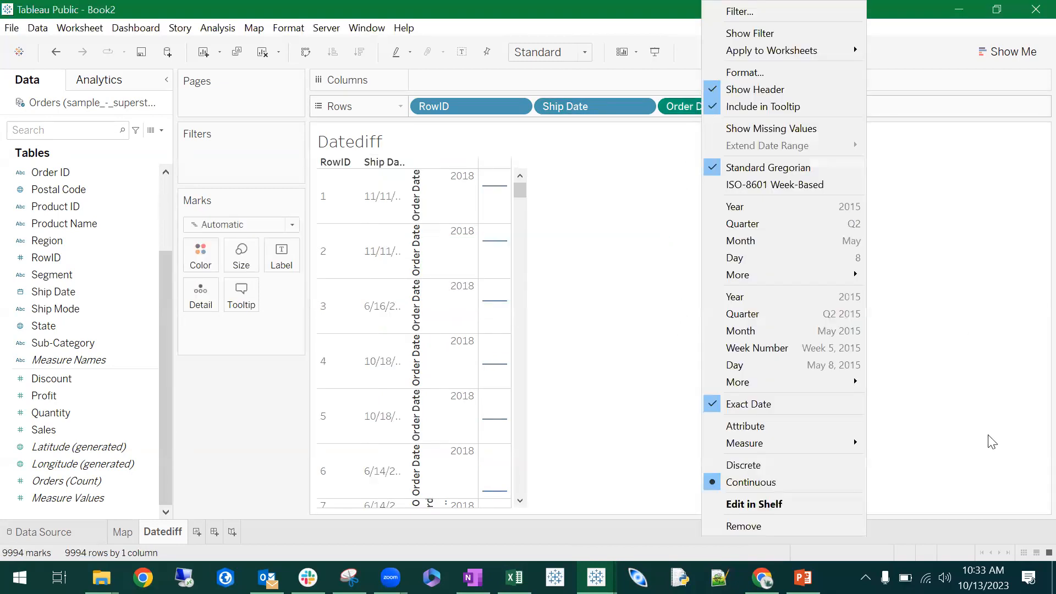
click(761, 466)
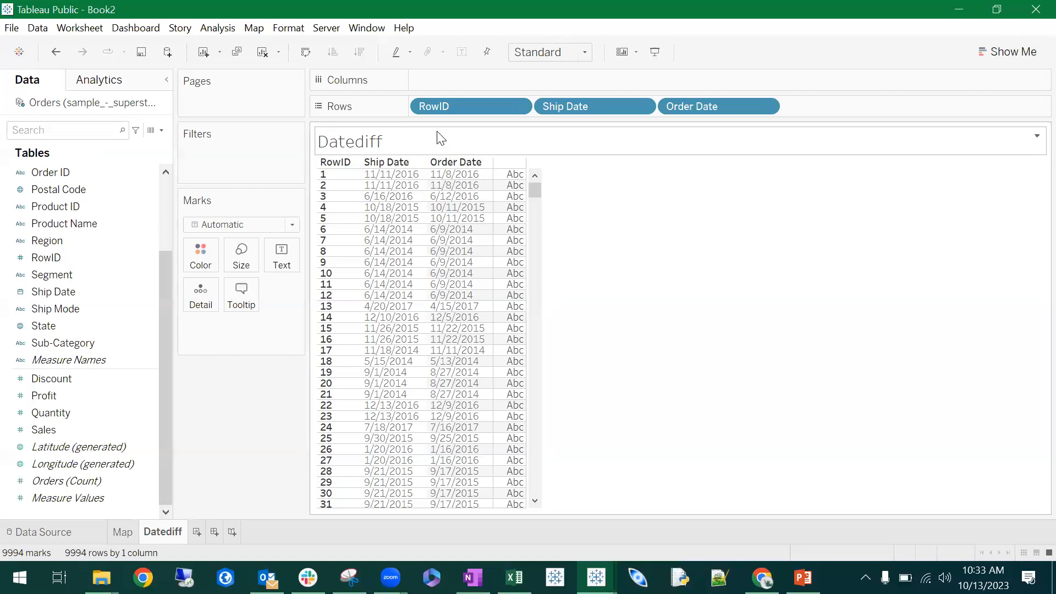
- Reorder the fields on Rows so that Order Date comes before Ship Date
drag(709, 104, 547, 105)
click(550, 108)
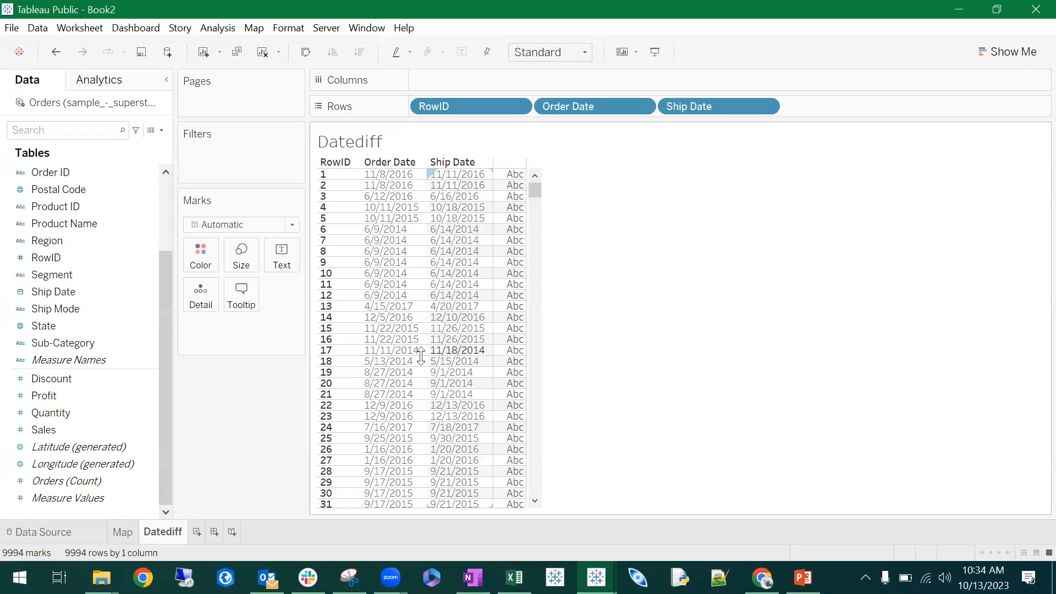
scroll(448, 366, down, 5)
scroll(448, 366, up, 5)
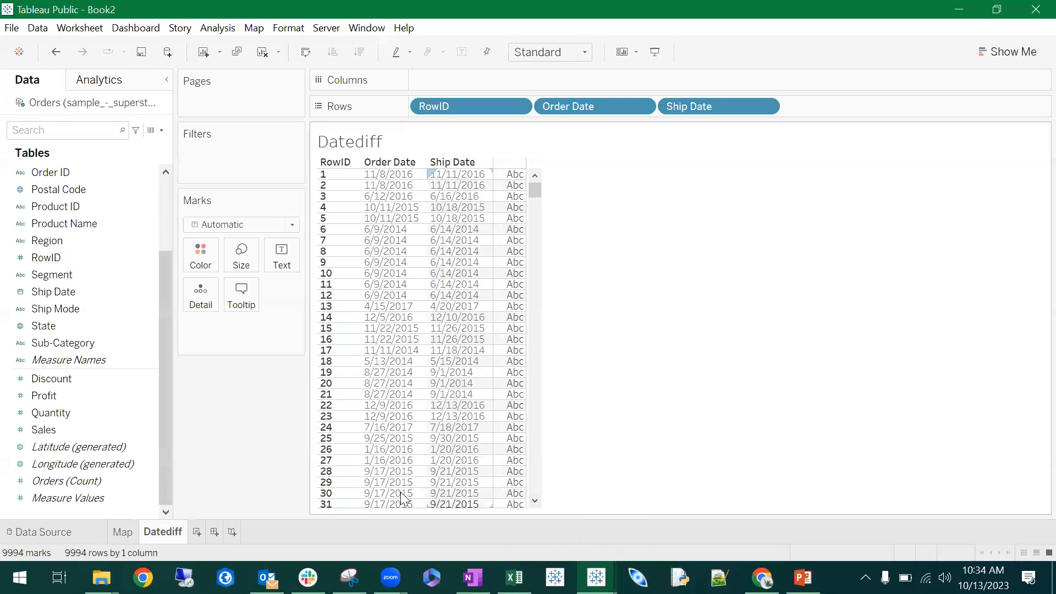
scroll(495, 171, down, 1)
scroll(495, 172, up, 1)
- Create a new calculated field and name it Datediff
click(138, 293)
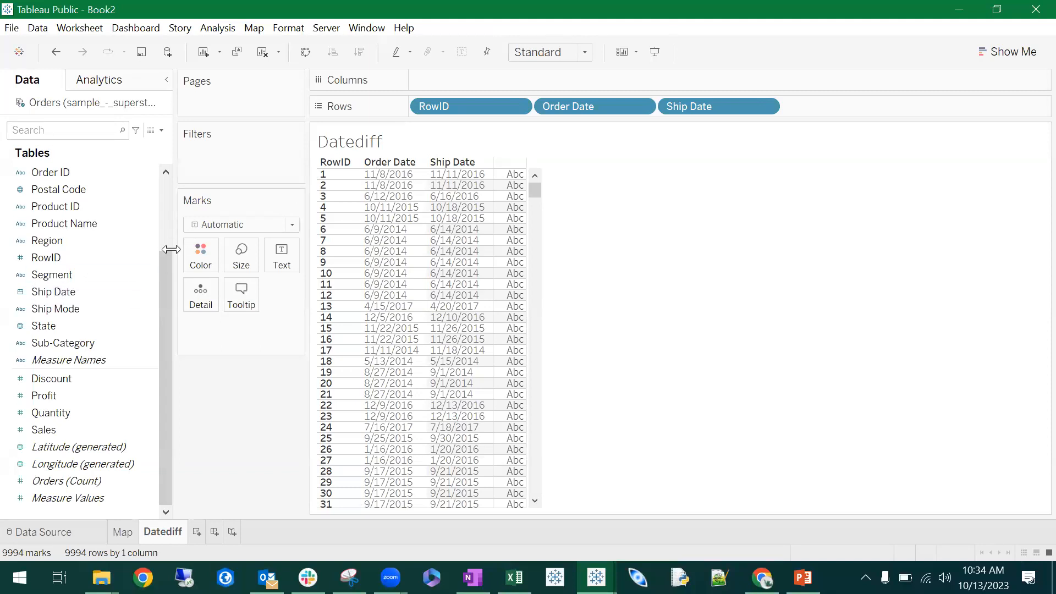
scroll(78, 341, up, 3)
scroll(78, 341, down, 2)
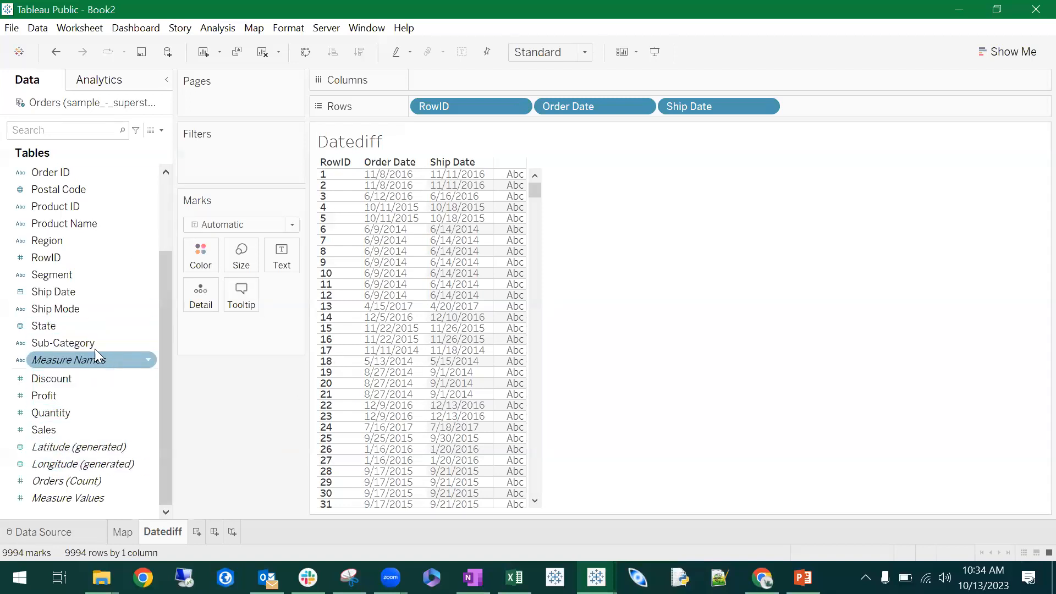
scroll(53, 309, up, 2)
scroll(77, 269, down, 2)
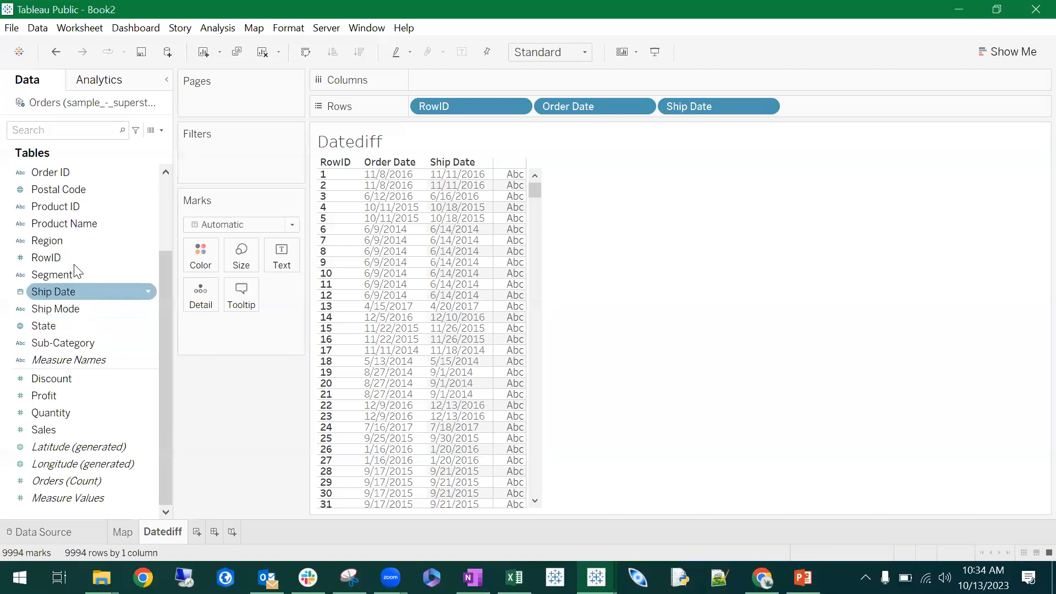
right_click(71, 513)
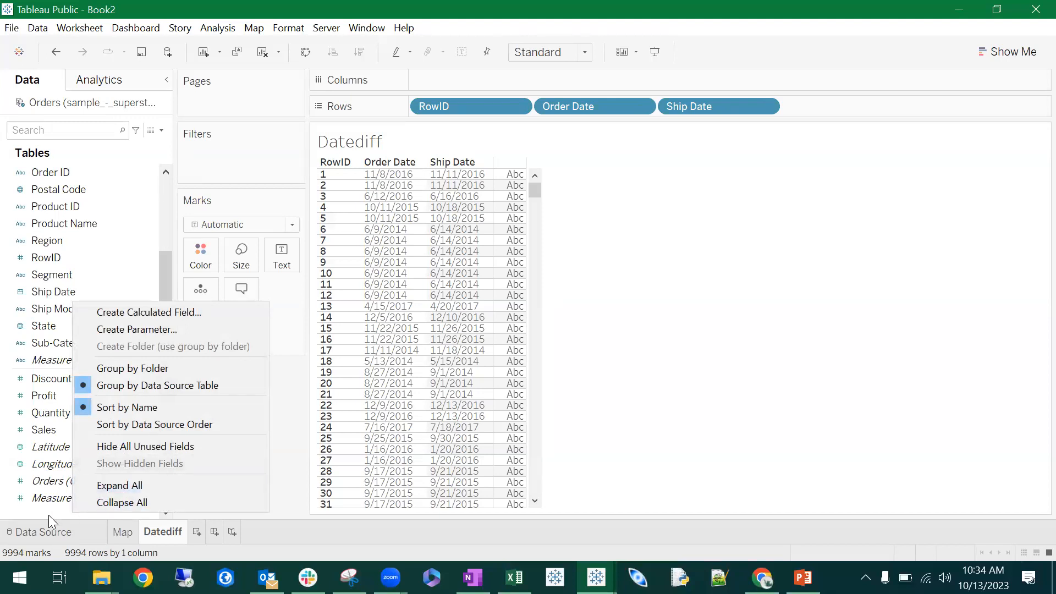
right_click(48, 515)
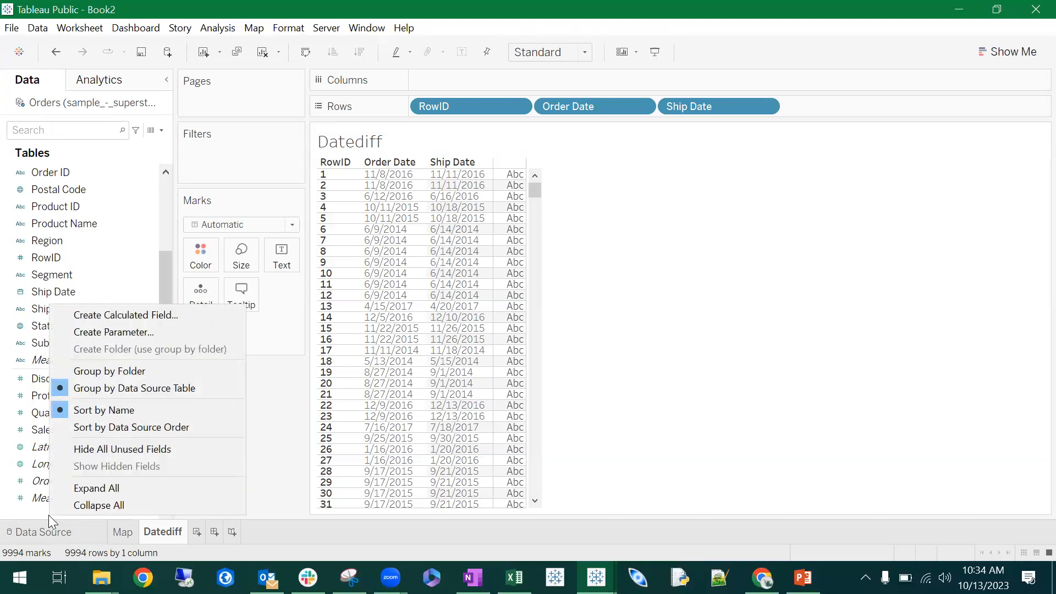
click(211, 315)
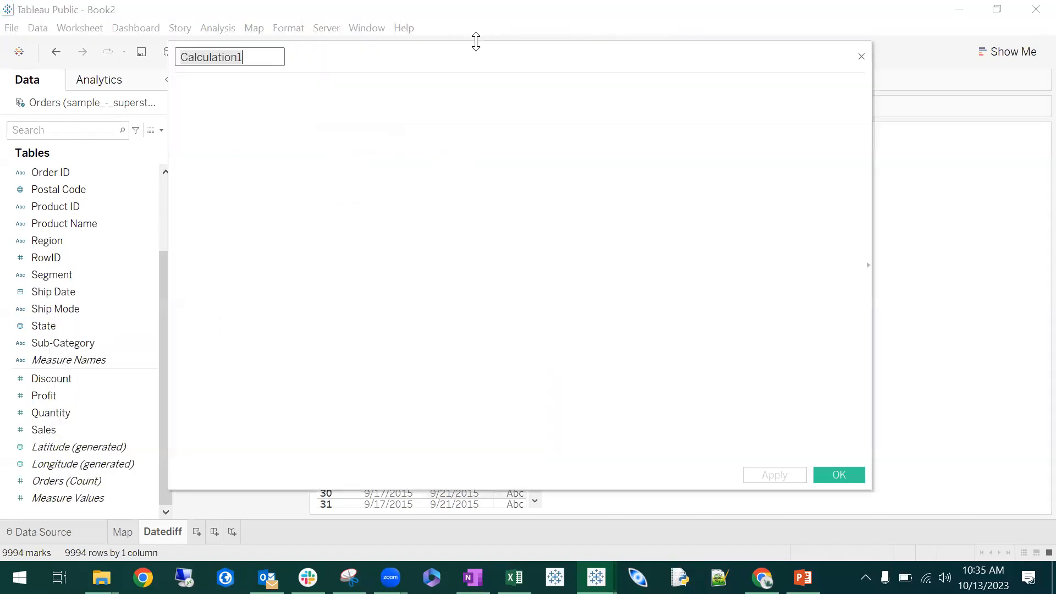
drag(452, 57, 468, 72)
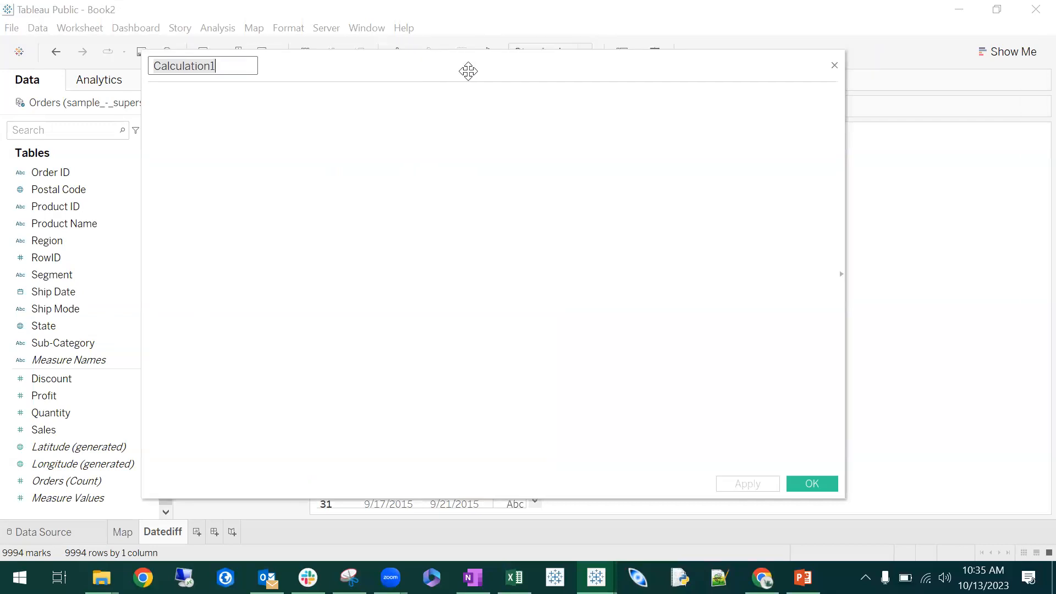
text(Datediff)
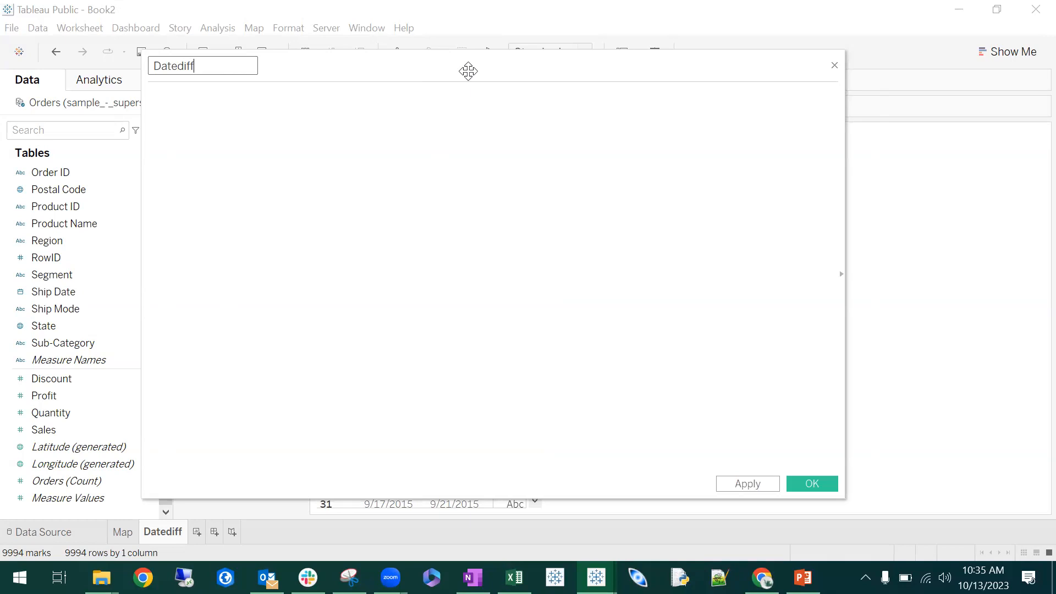
- Enter the formula [Ship Date] - [Order Date] for the Datediff calculation, using the fields from the Orders data
drag(468, 72, 539, 73)
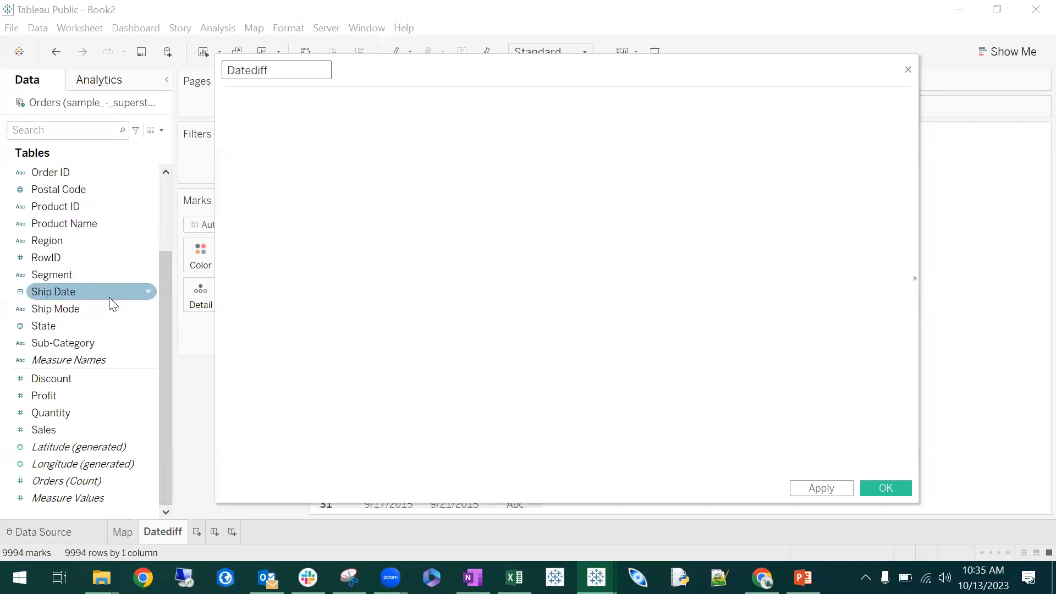
scroll(112, 302, up, 3)
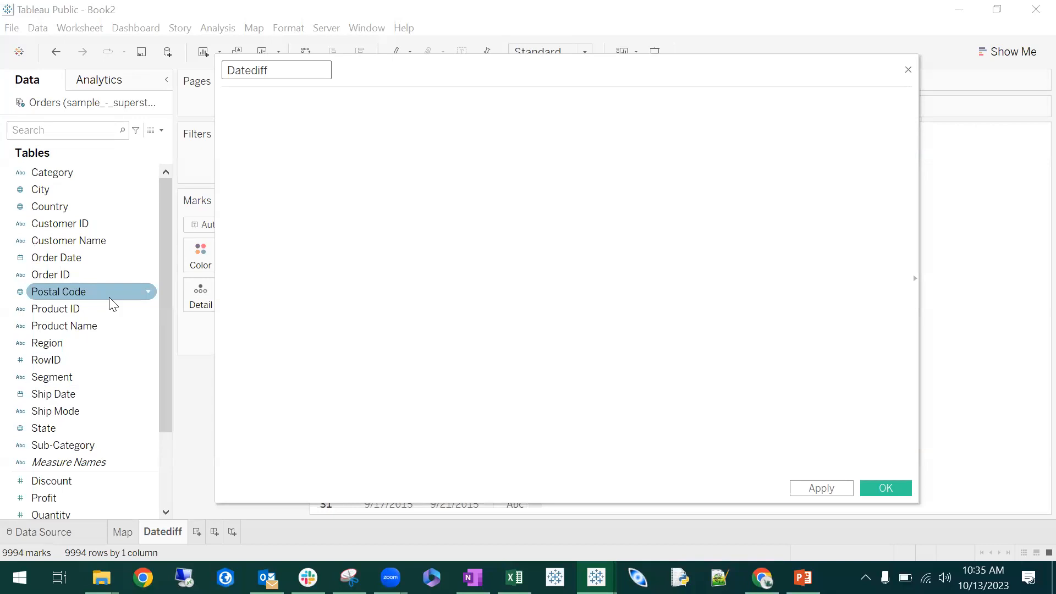
drag(60, 394, 378, 199)
text(-)
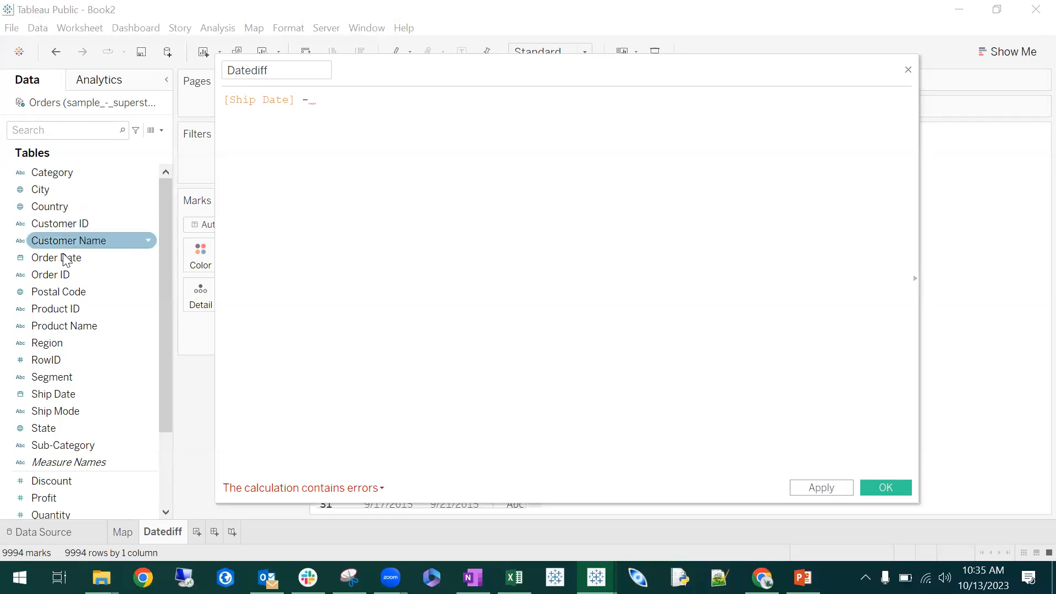
drag(54, 259, 496, 140)
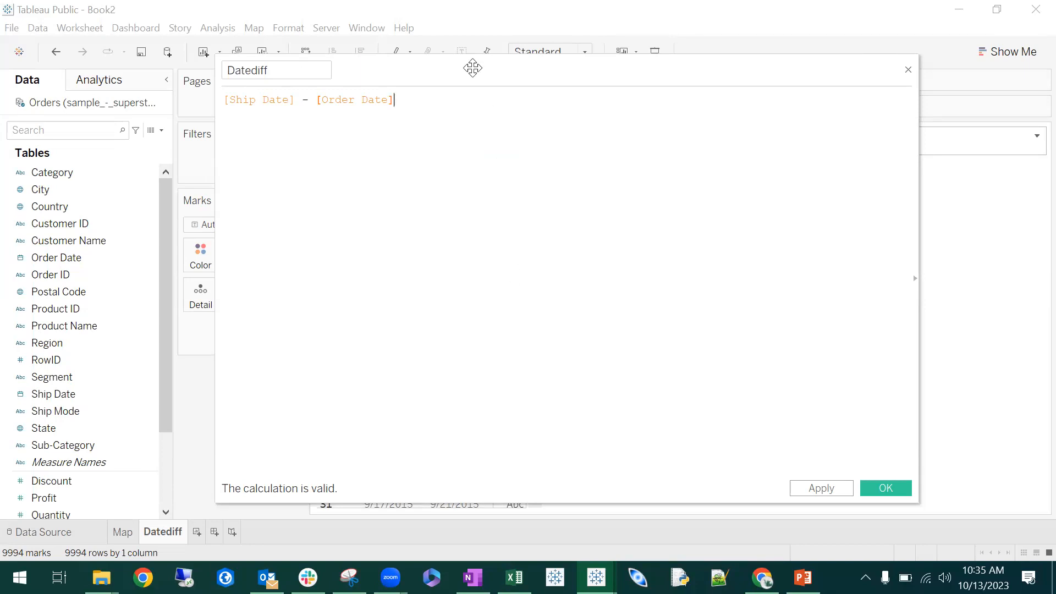
- Show the list of available functions and their descriptions beside the Datediff formula
drag(472, 67, 355, 60)
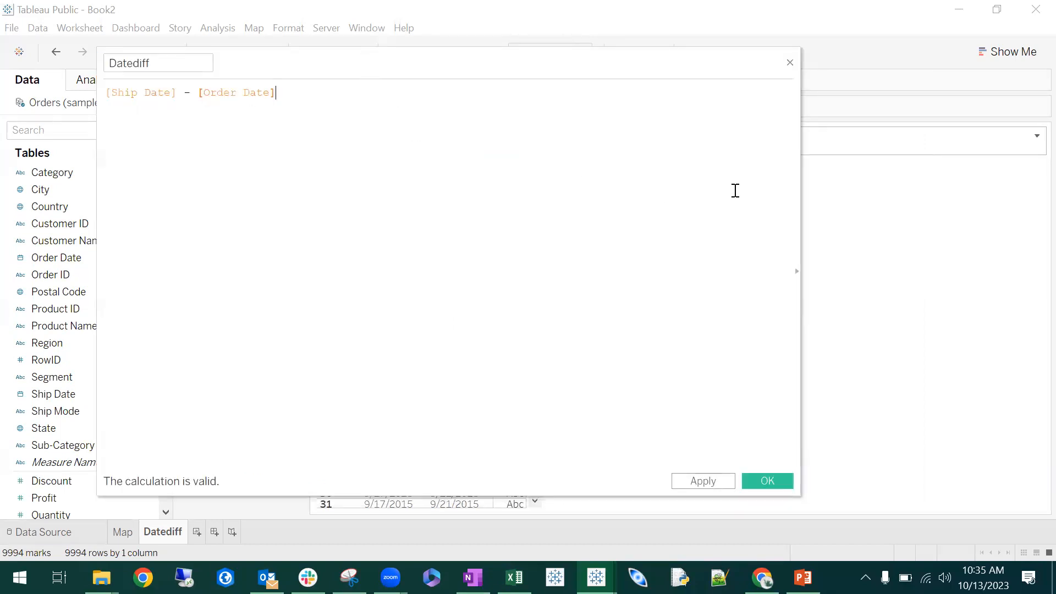
click(796, 272)
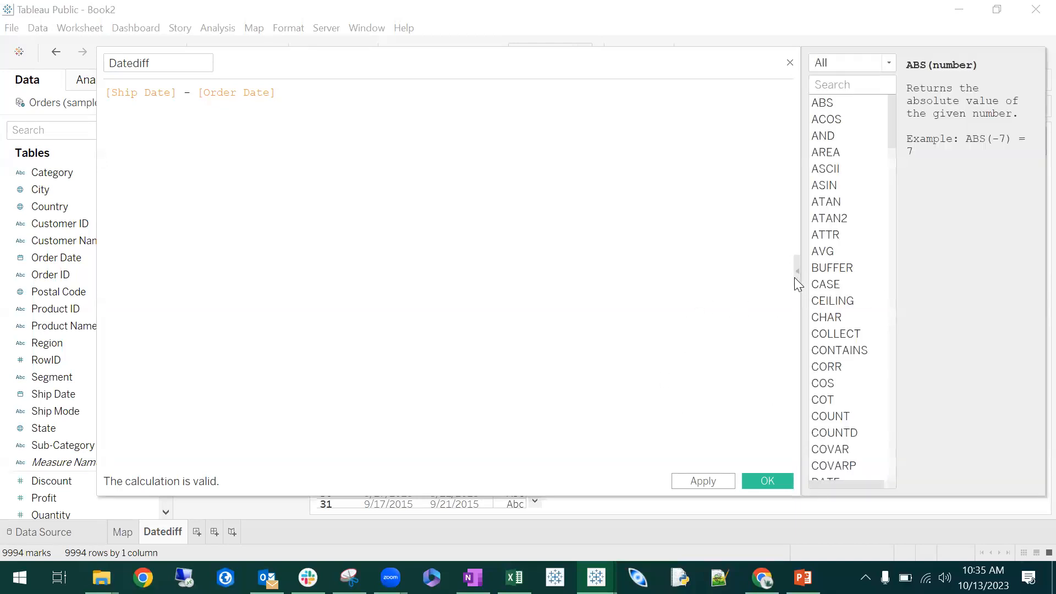
drag(891, 107, 918, 89)
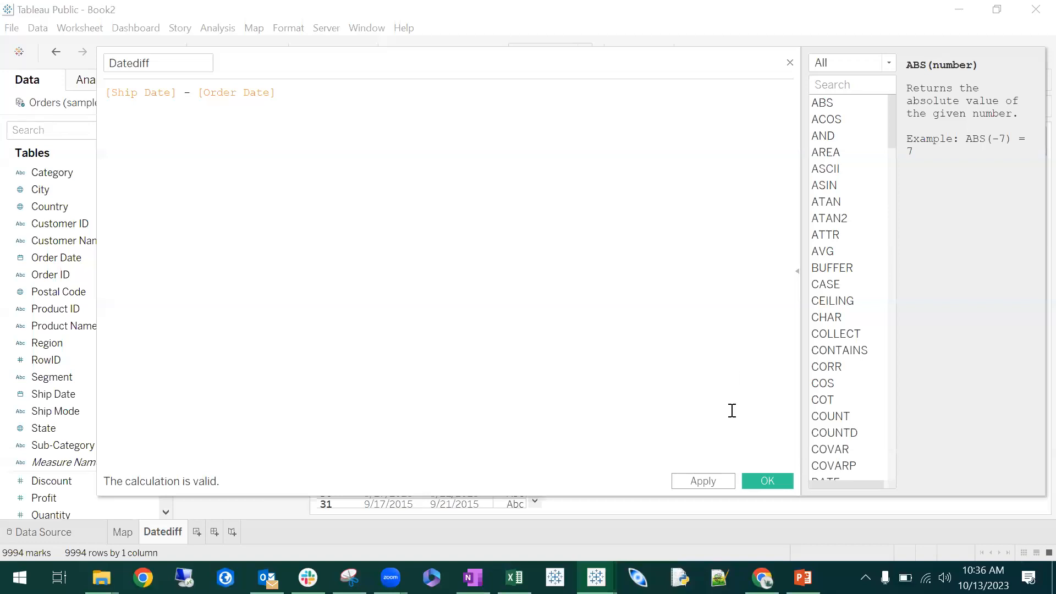
- Save the Datediff calculation and place Datediff in the table as the value shown for each RowID
click(767, 482)
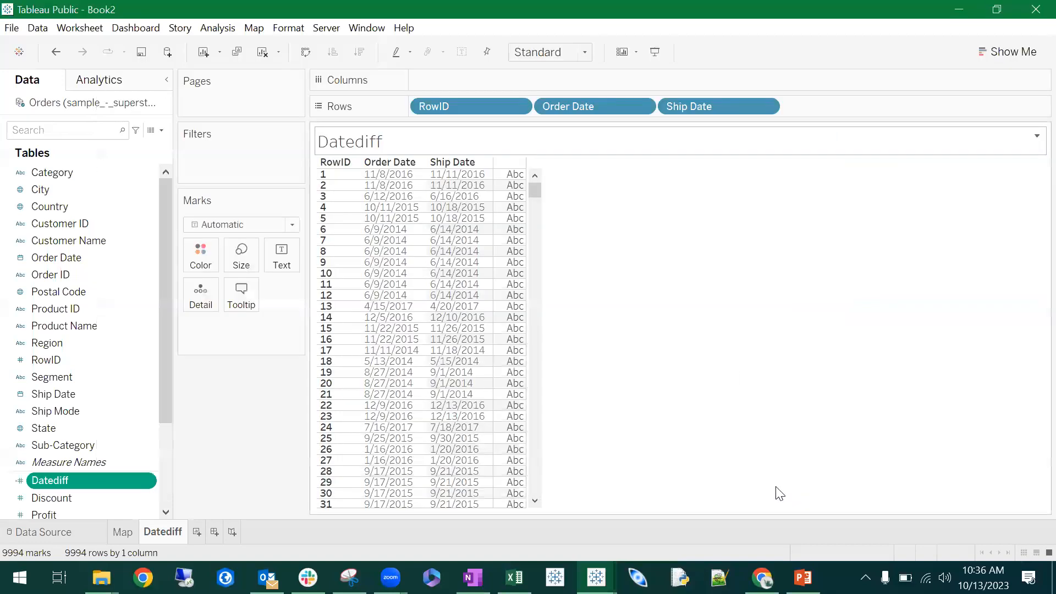
scroll(96, 368, down, 1)
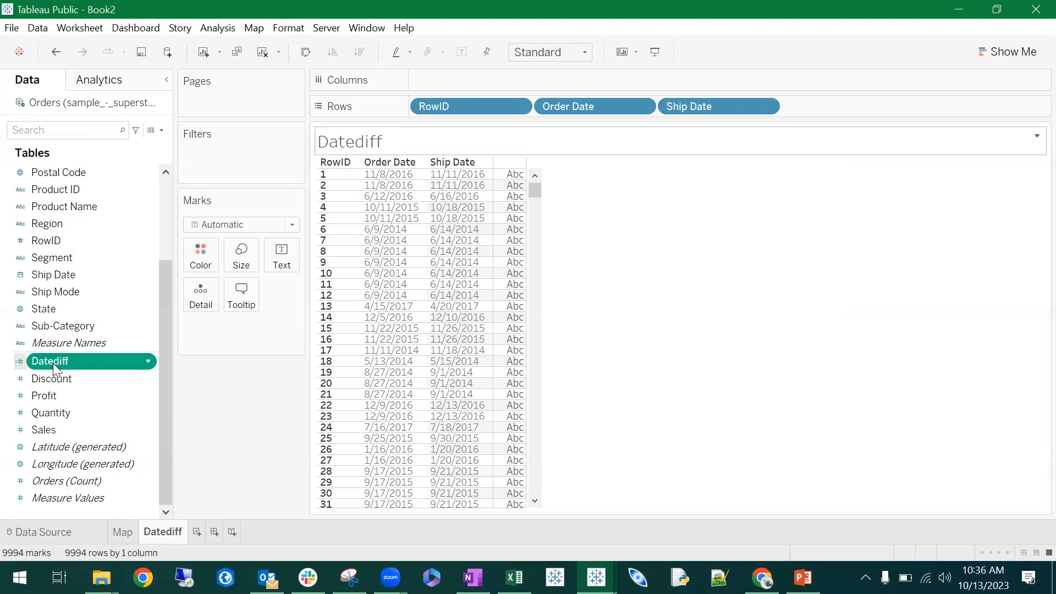
drag(63, 362, 519, 214)
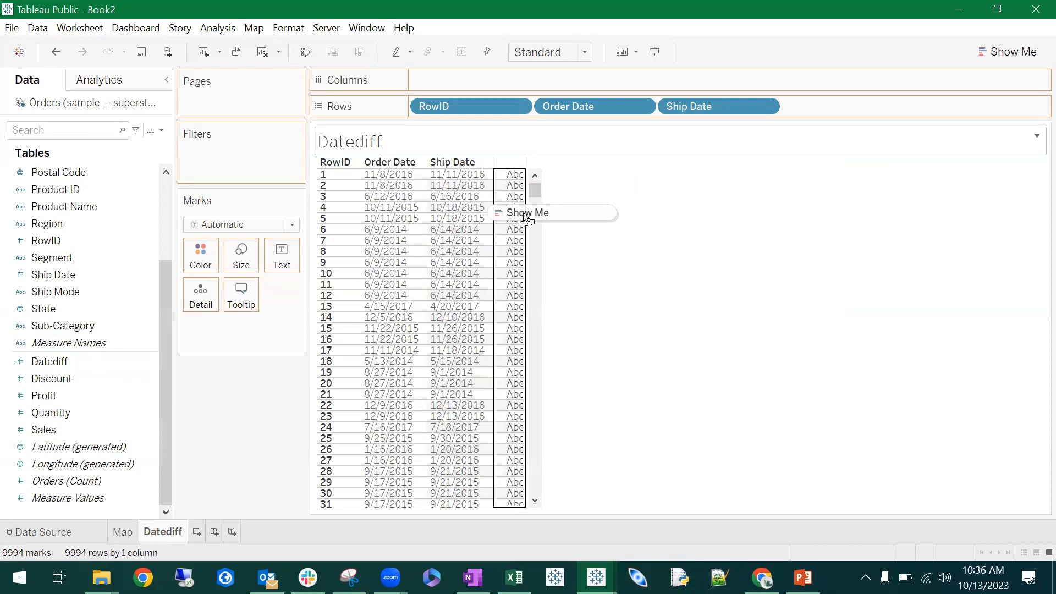
drag(527, 219, 526, 219)
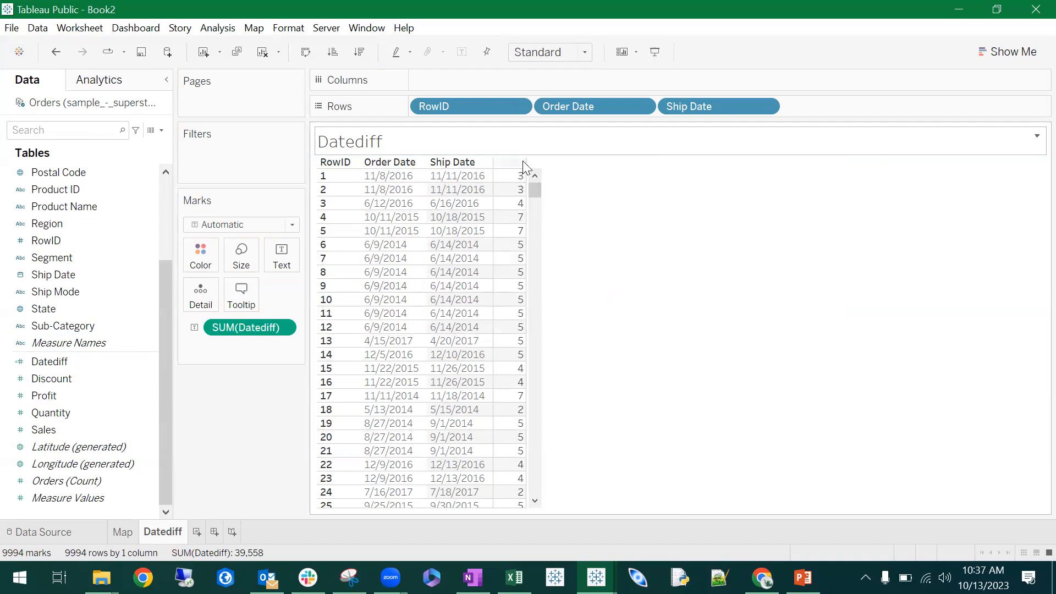
- Remove SUM(Datediff) from the marks and add the Datediff field again as text
right_click(236, 328)
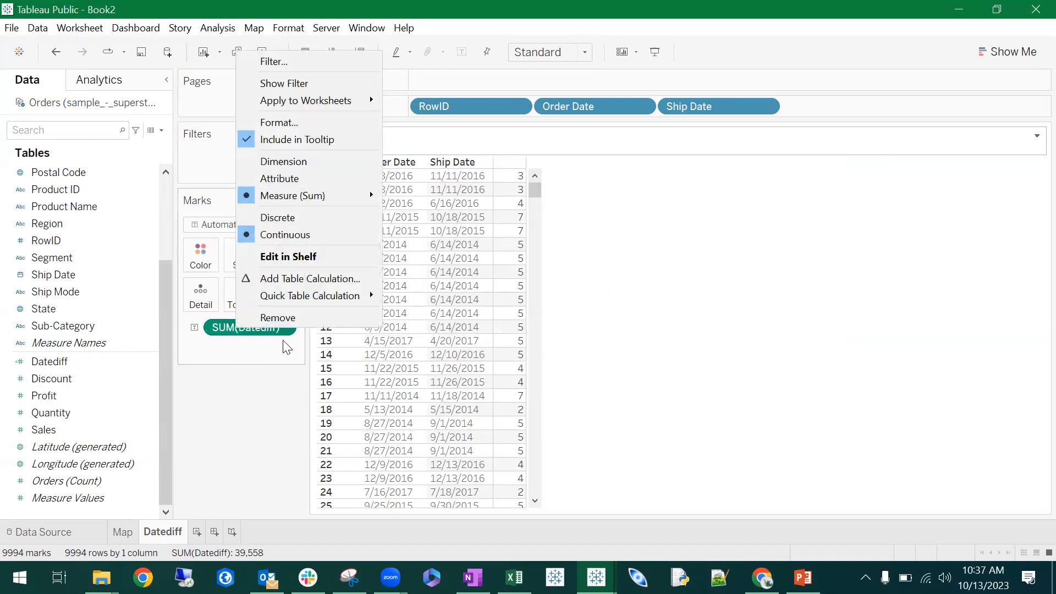
click(275, 314)
scroll(94, 398, up, 3)
drag(73, 482, 288, 255)
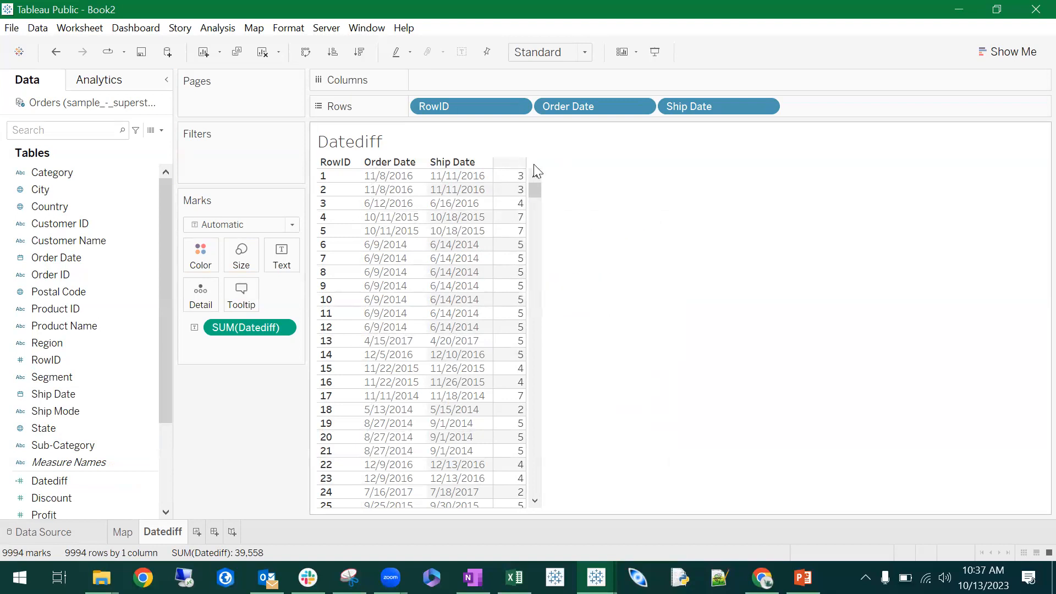
- Sort the RowID rows in descending order by Datediff
click(360, 52)
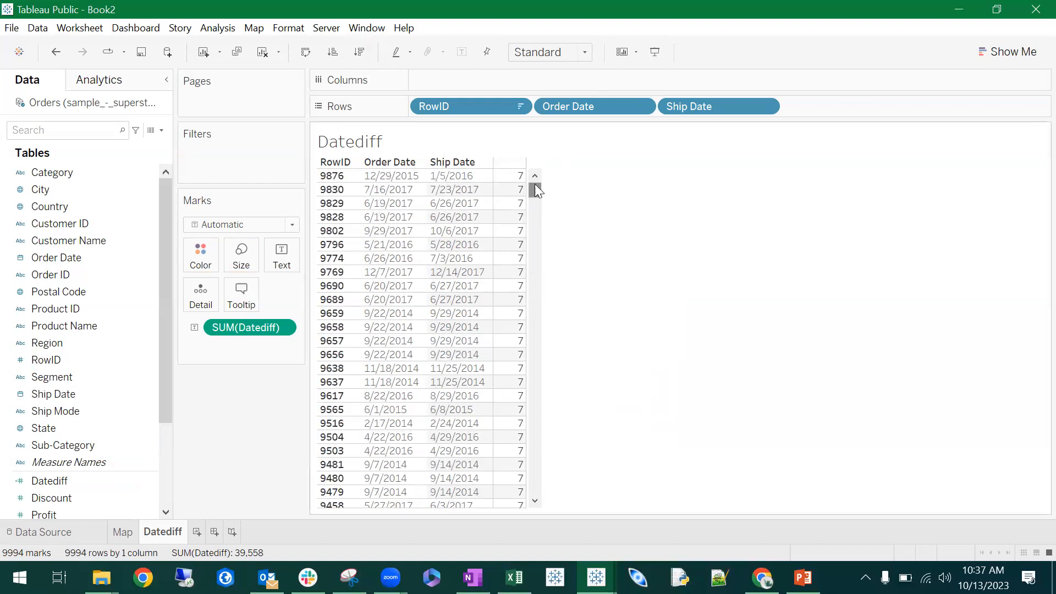
drag(533, 193, 536, 165)
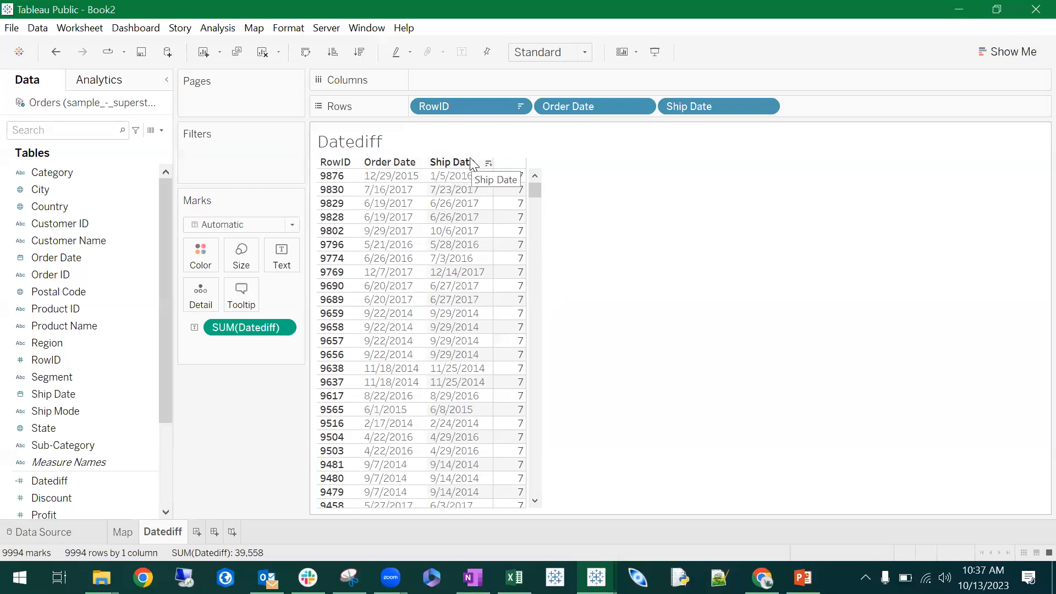
- On the Map sheet, remove both SUM(Profit) fields used for the marks' size and color
mouse_move(122, 539)
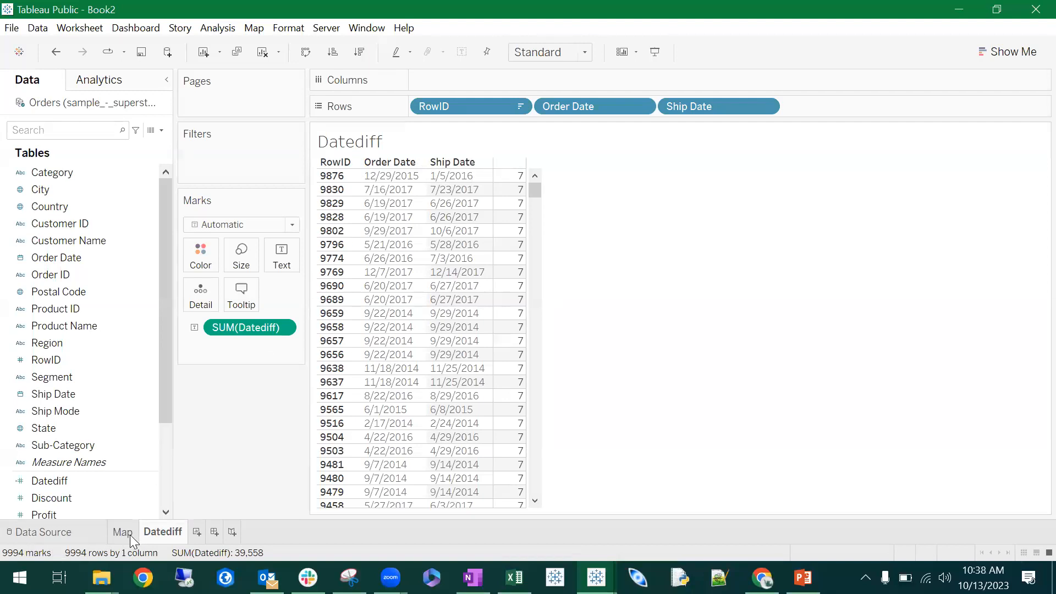
click(123, 532)
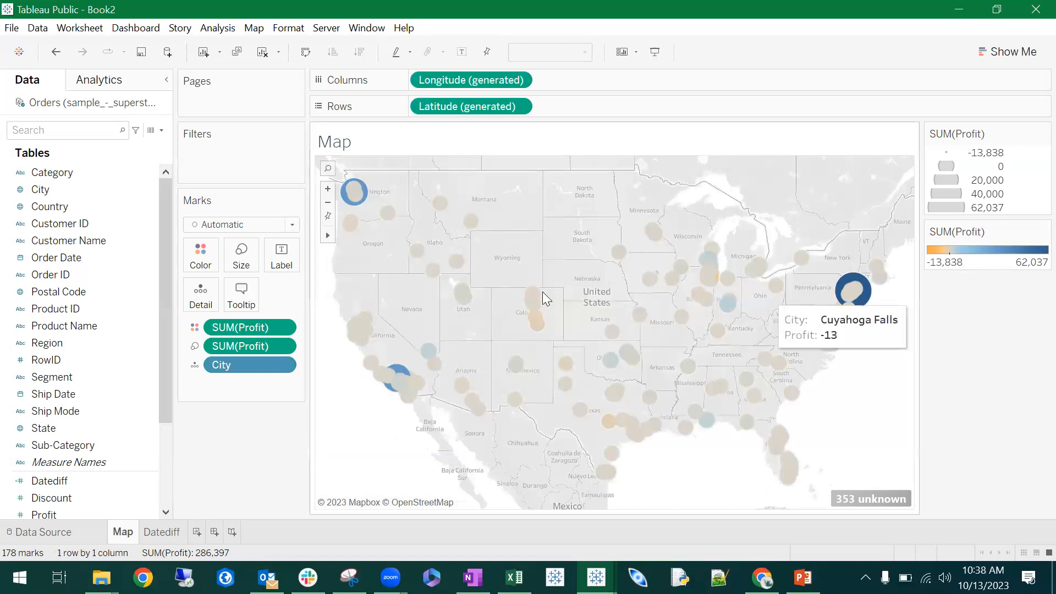
right_click(237, 346)
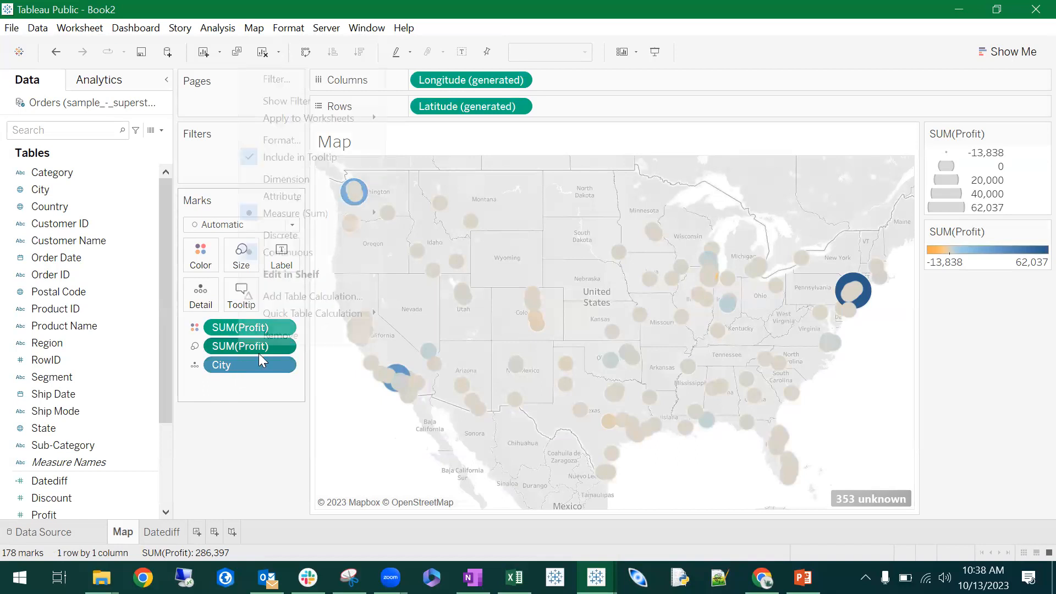
click(308, 336)
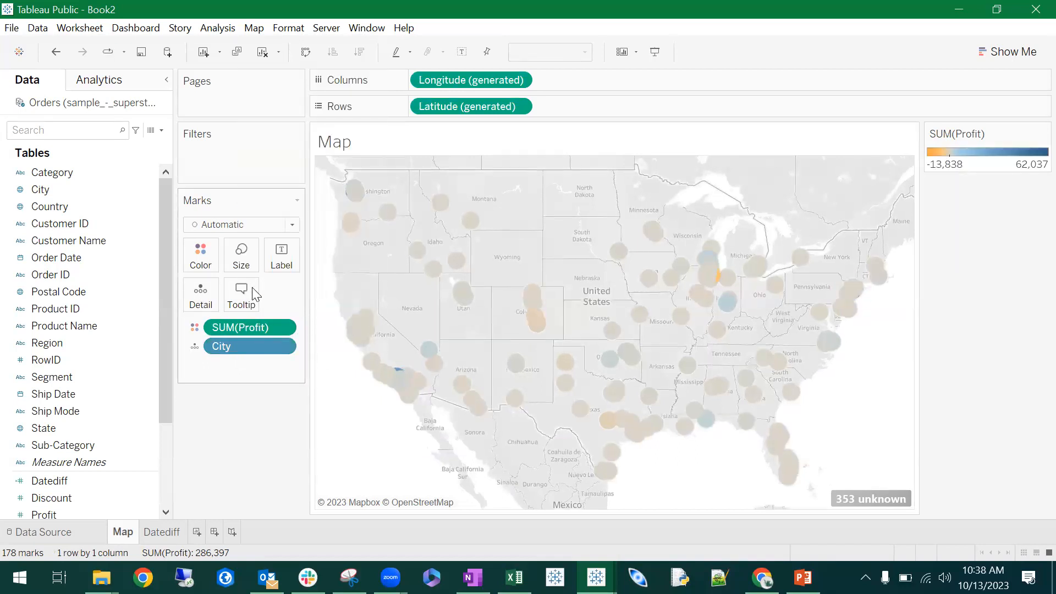
right_click(240, 330)
click(275, 582)
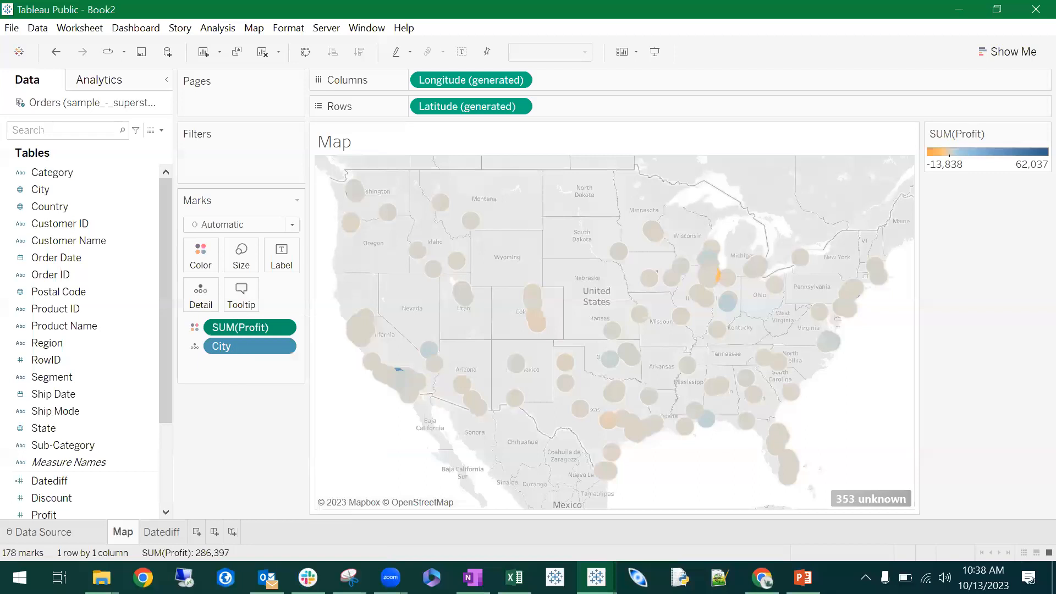
mouse_move(267, 578)
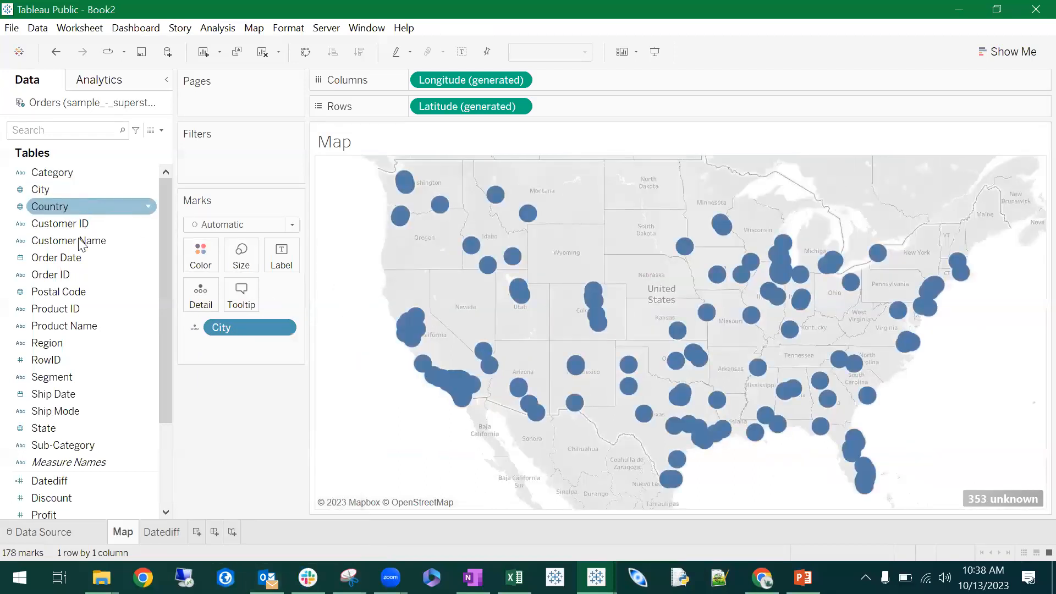
- Replace City with State as the map's detail level and color the marks by State
drag(85, 428, 259, 329)
drag(86, 428, 207, 264)
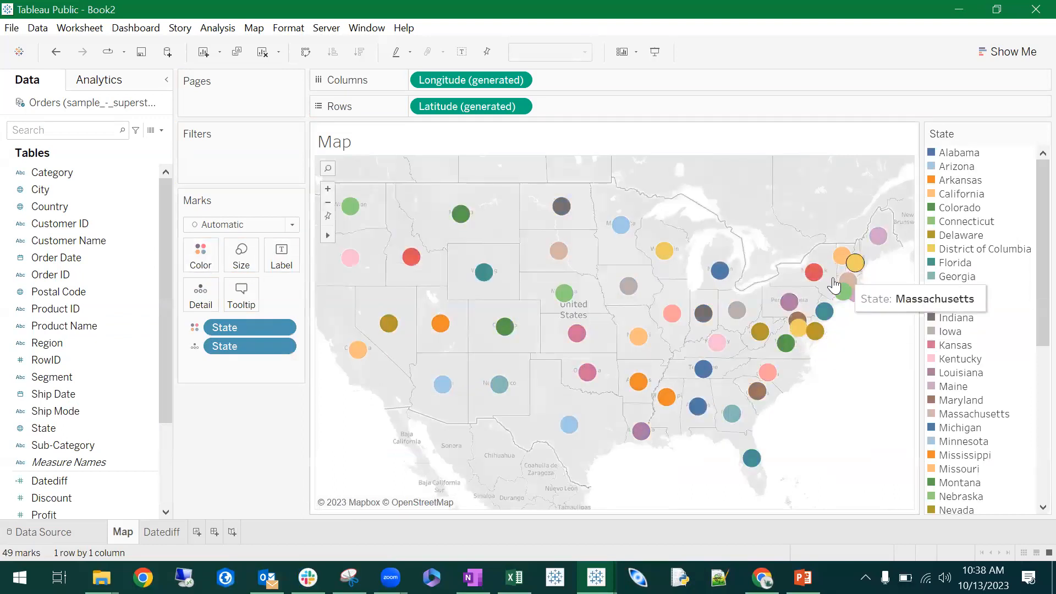
- Change the mark type to Map and color the states by Profit instead of State
click(292, 225)
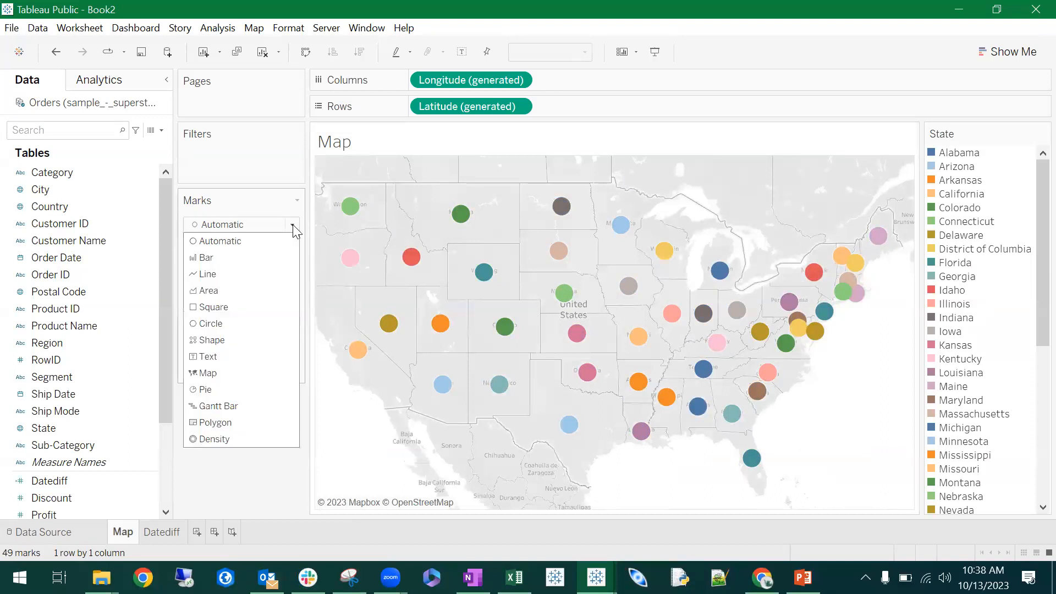
click(252, 374)
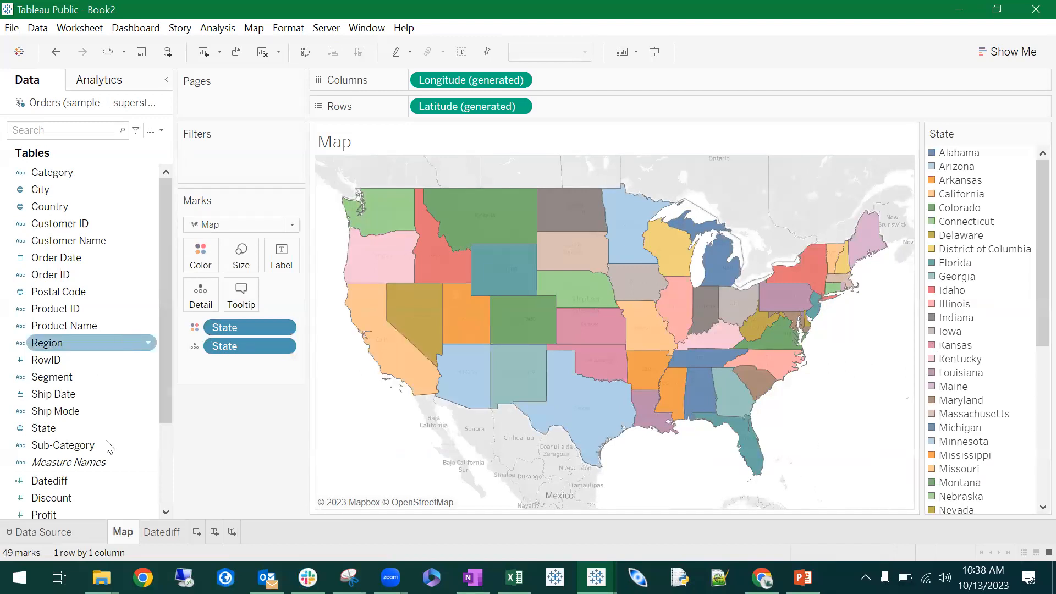
scroll(107, 462, down, 3)
drag(105, 393, 276, 328)
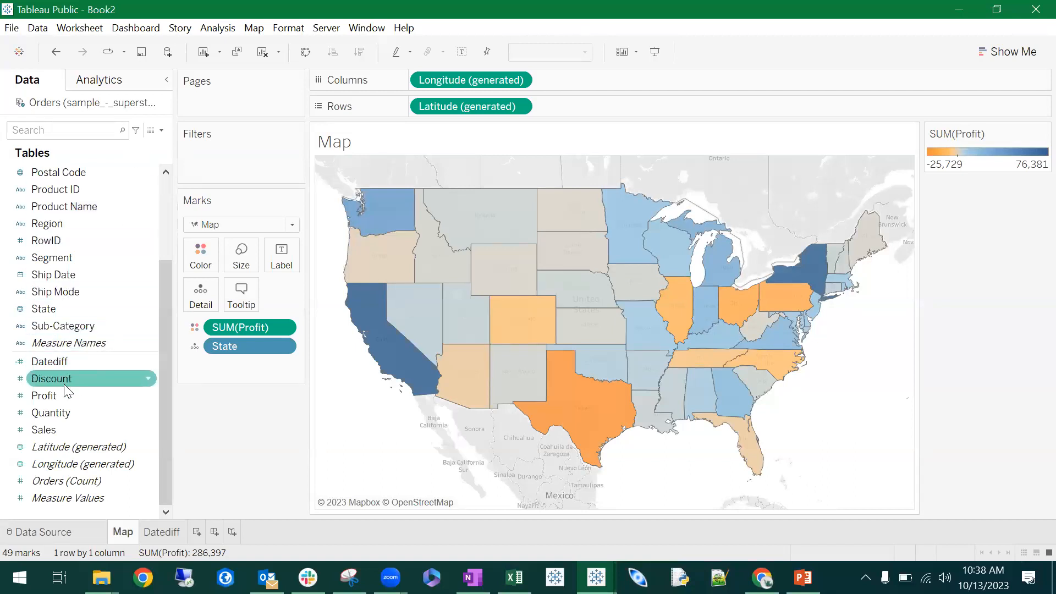
- Add an Order Date filter by Years to the map with all years from 2014 to 2017 selected
scroll(70, 358, up, 3)
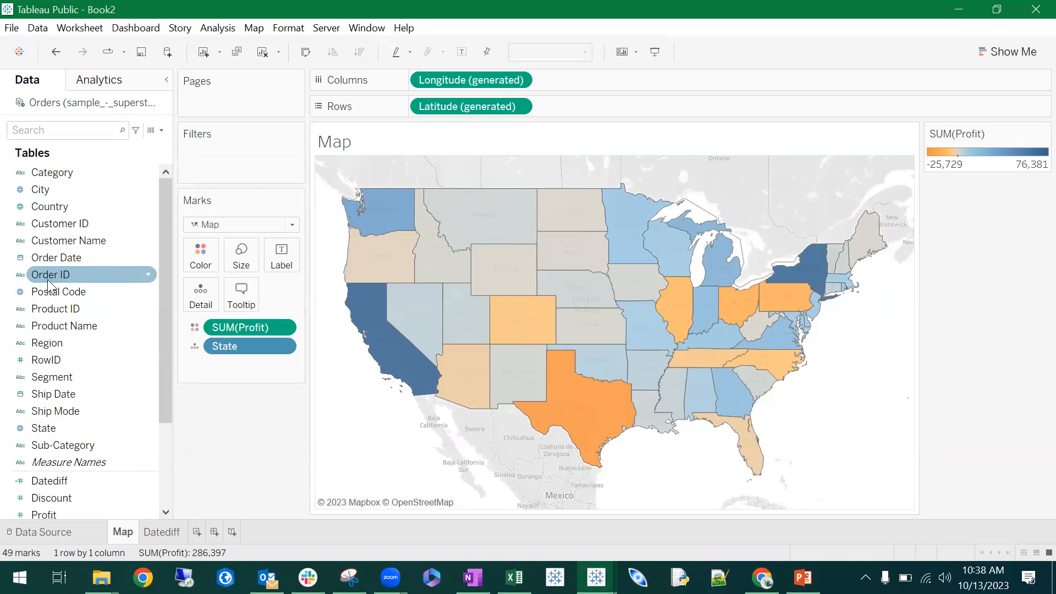
drag(48, 260, 209, 167)
drag(60, 284, 217, 167)
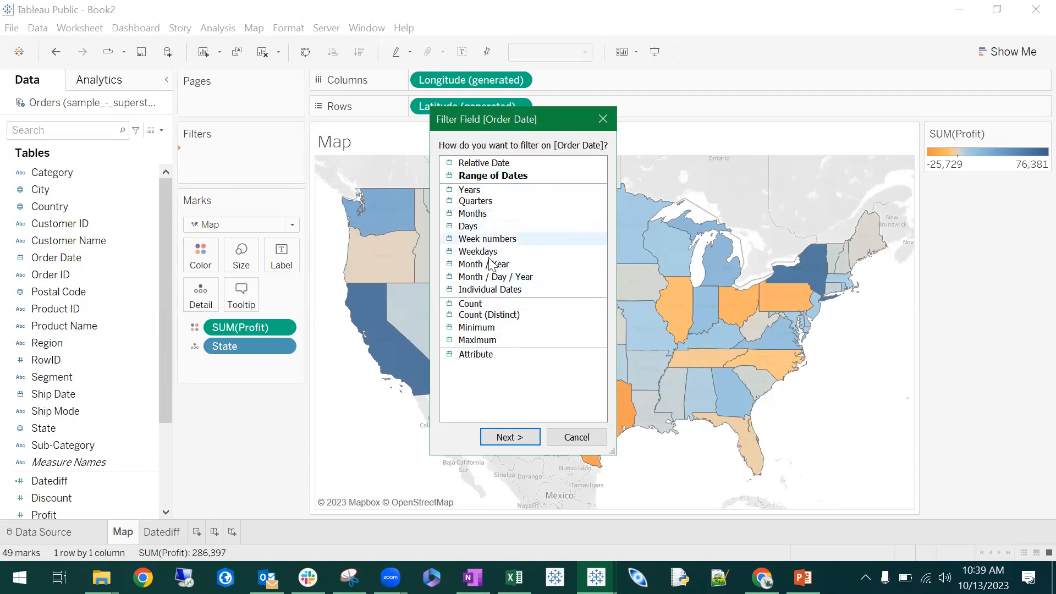
click(485, 193)
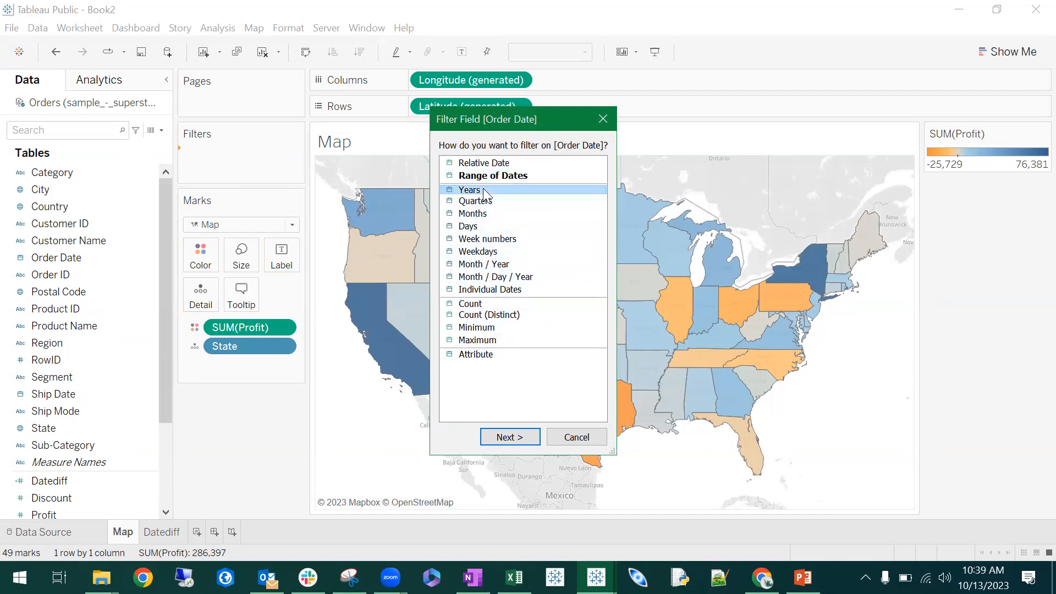
click(512, 437)
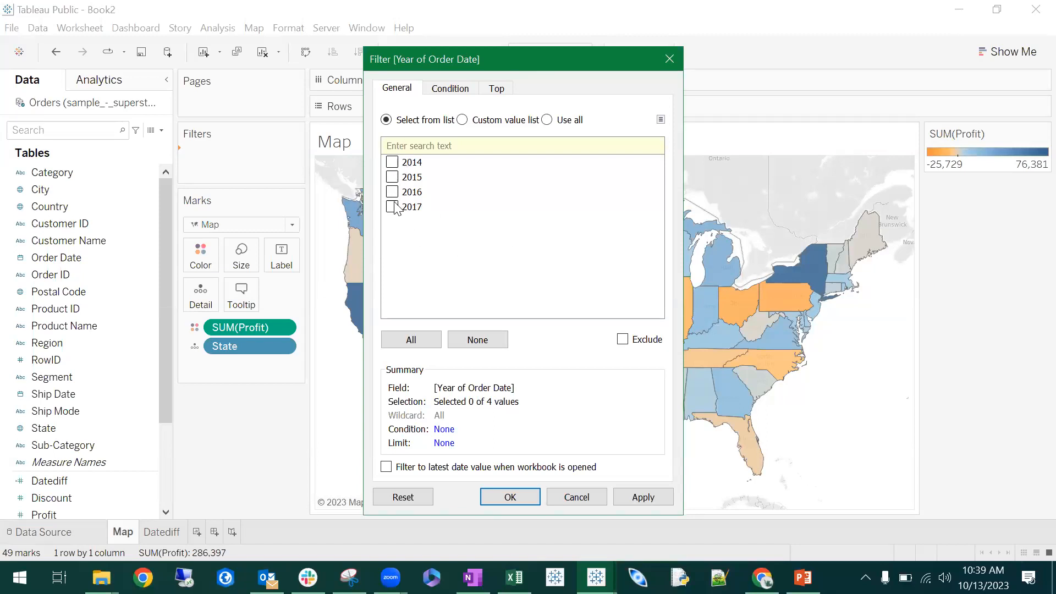
click(421, 341)
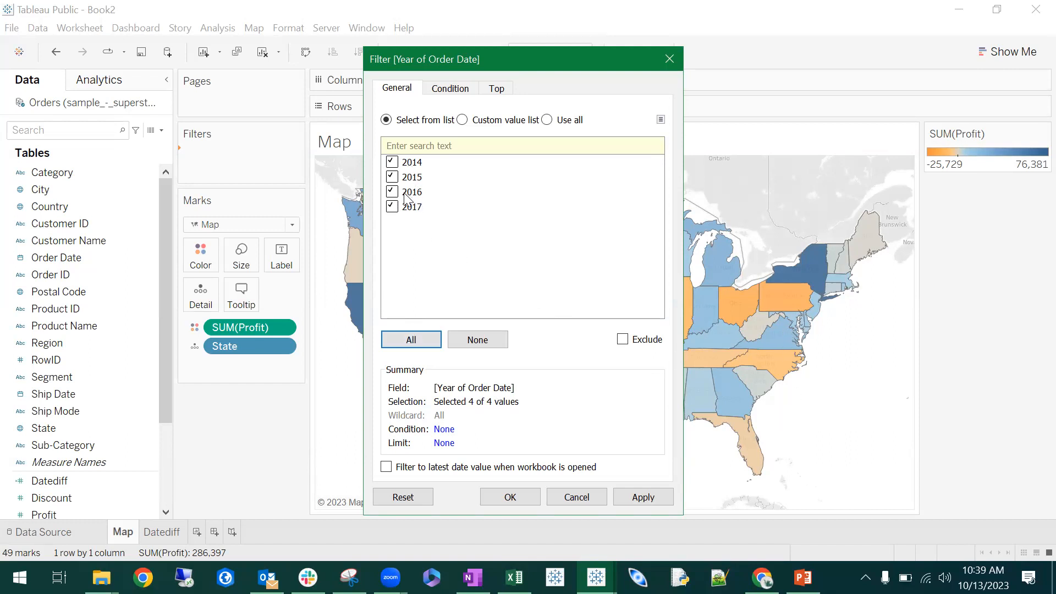
click(512, 497)
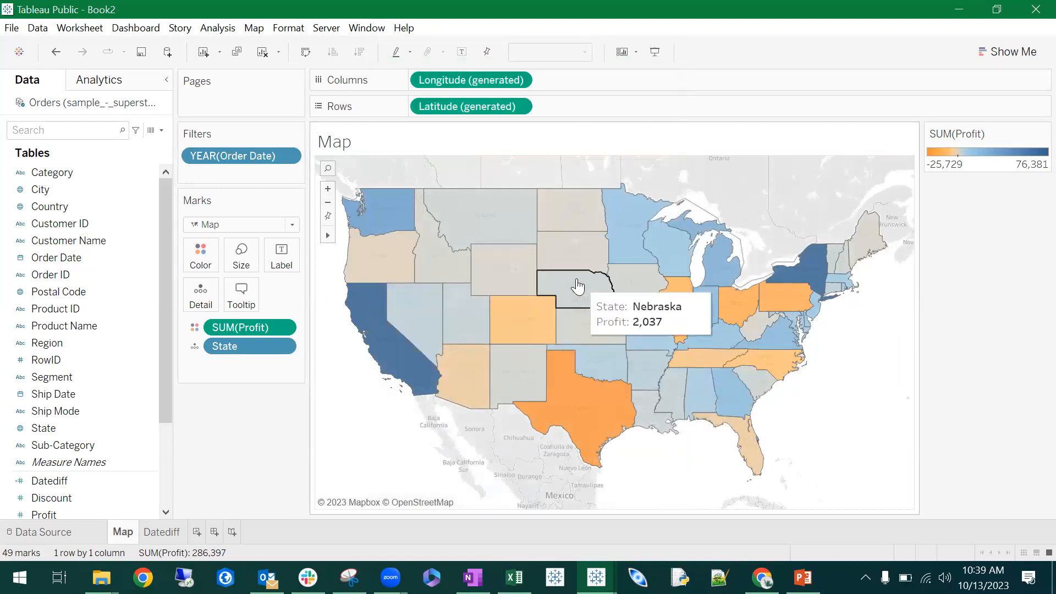
- Edit the Order Date year filter to keep only 2014
right_click(223, 156)
right_click(217, 155)
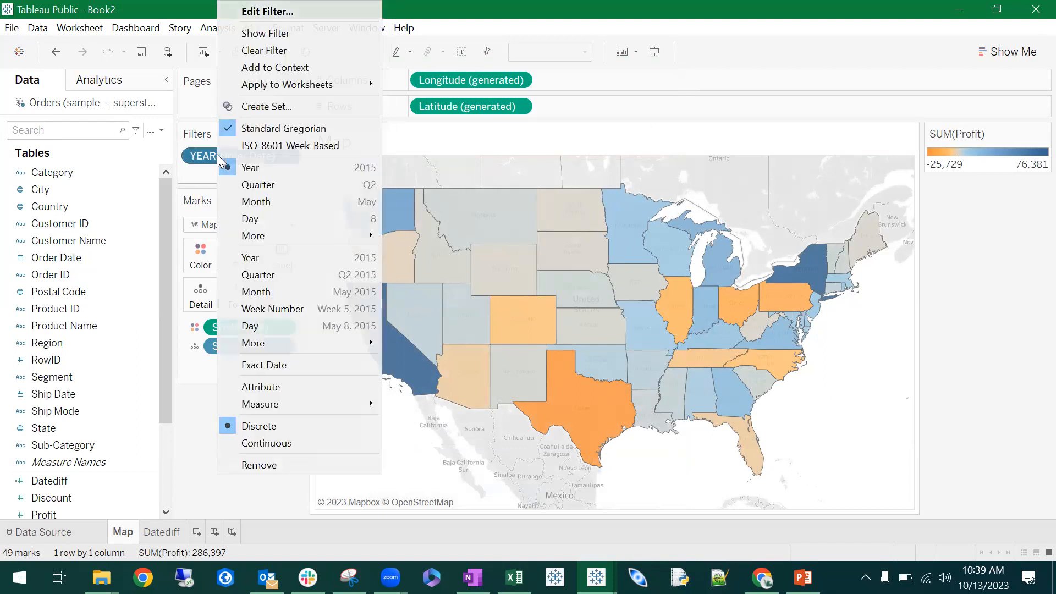
click(291, 13)
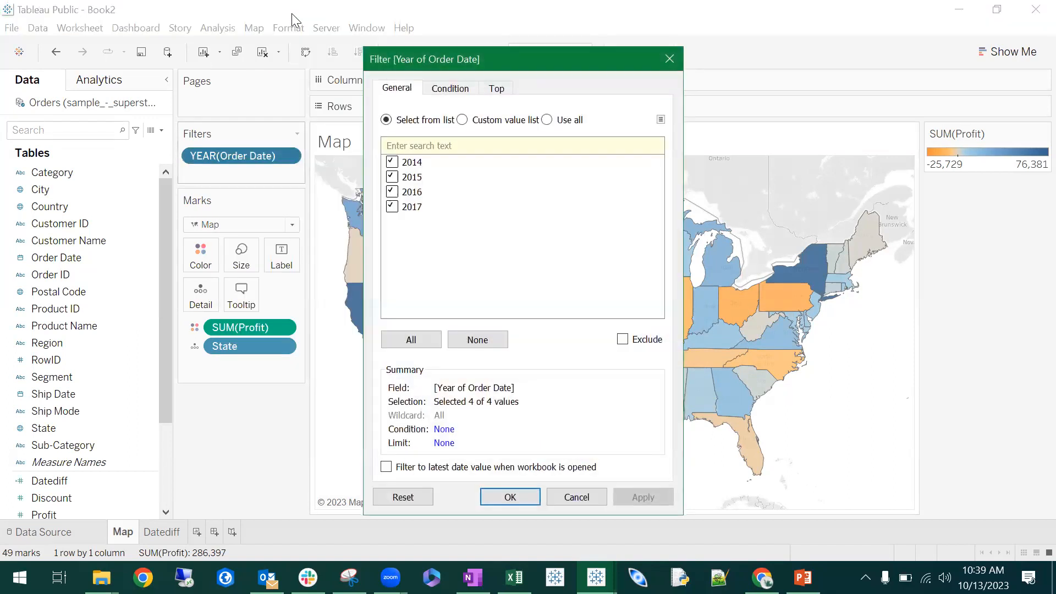
click(393, 178)
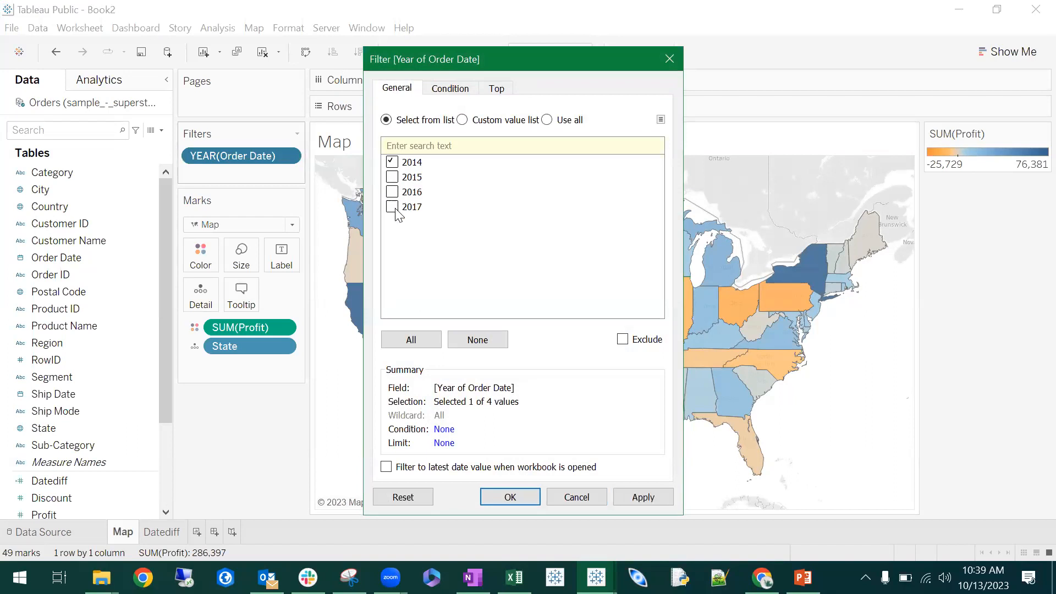
click(511, 497)
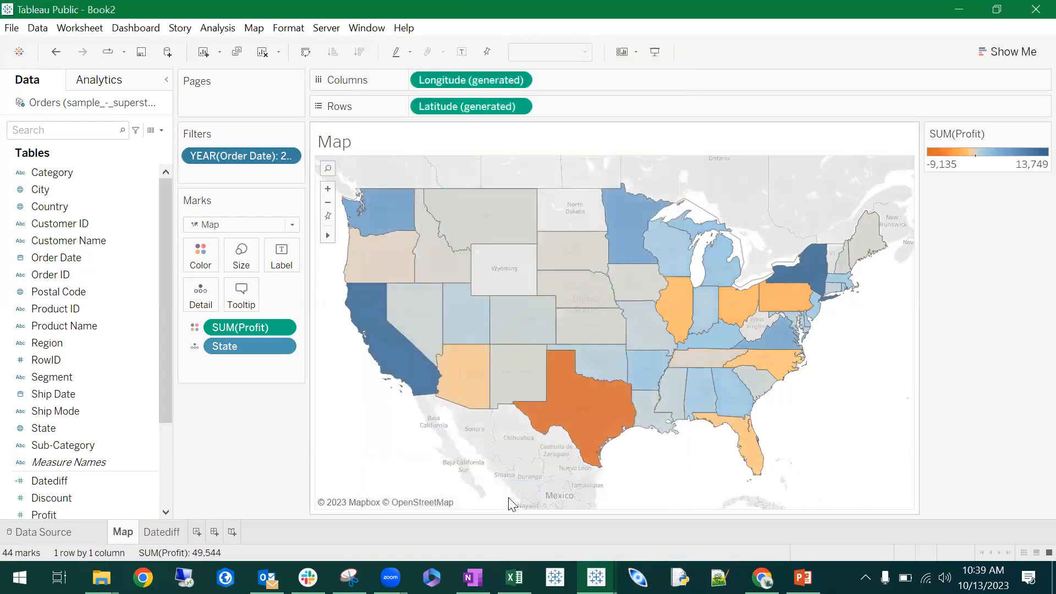
mouse_move(583, 424)
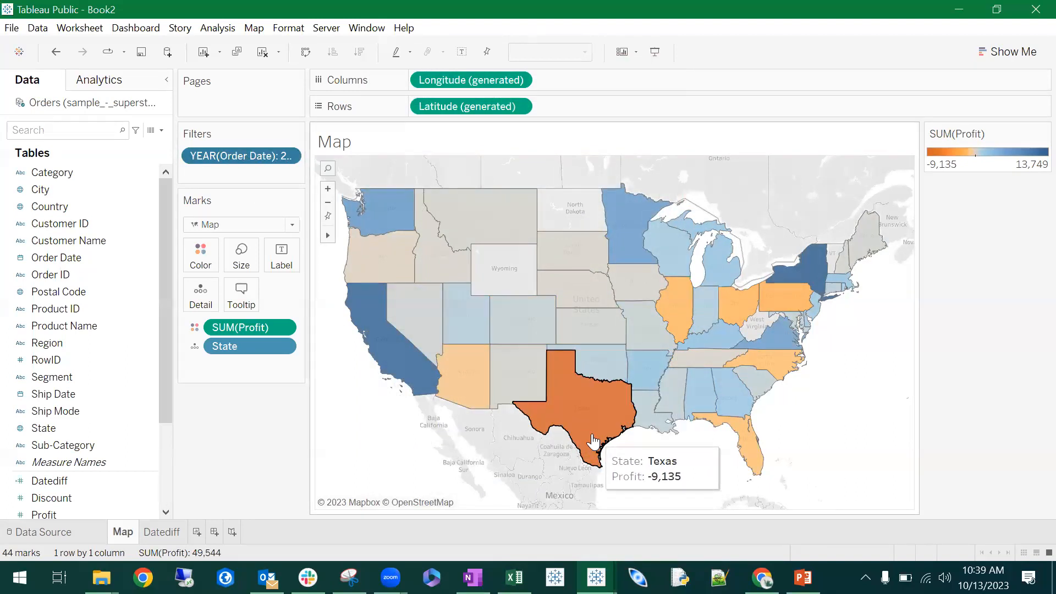
- Add 2016 to the years included in the Order Date filter
right_click(256, 151)
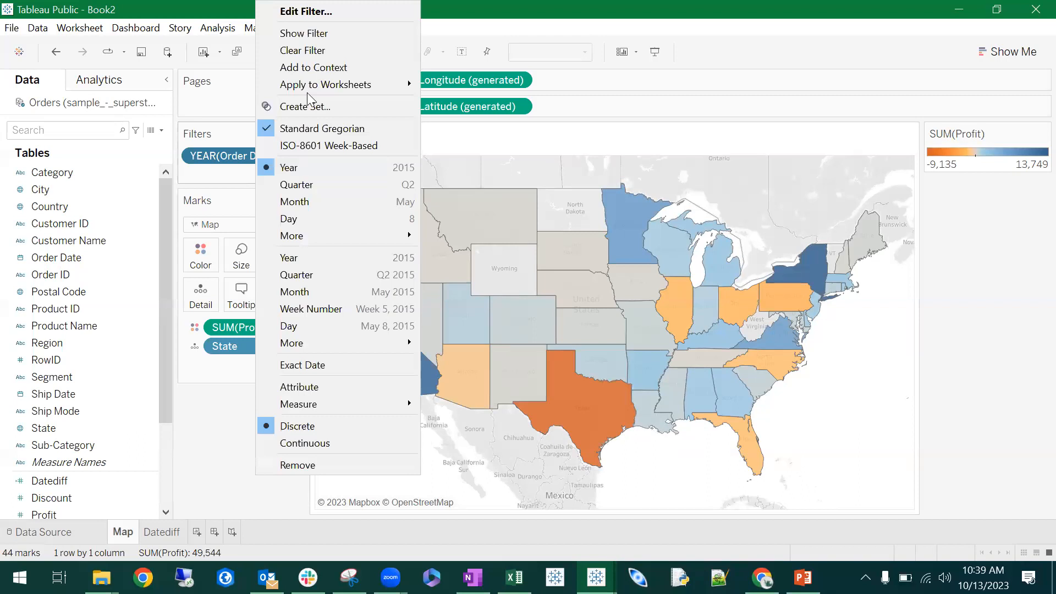
click(342, 11)
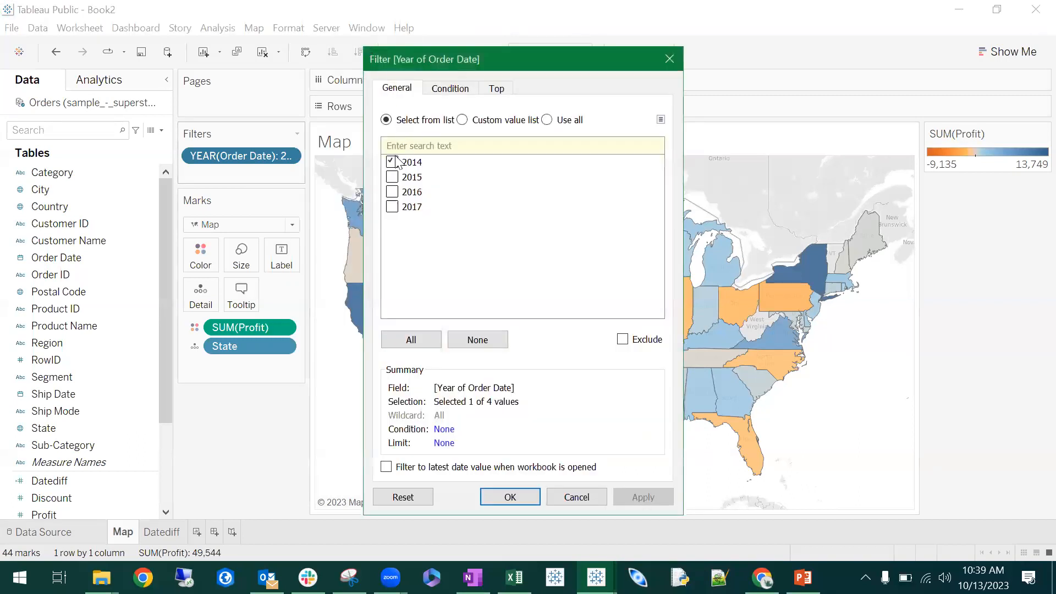
click(392, 192)
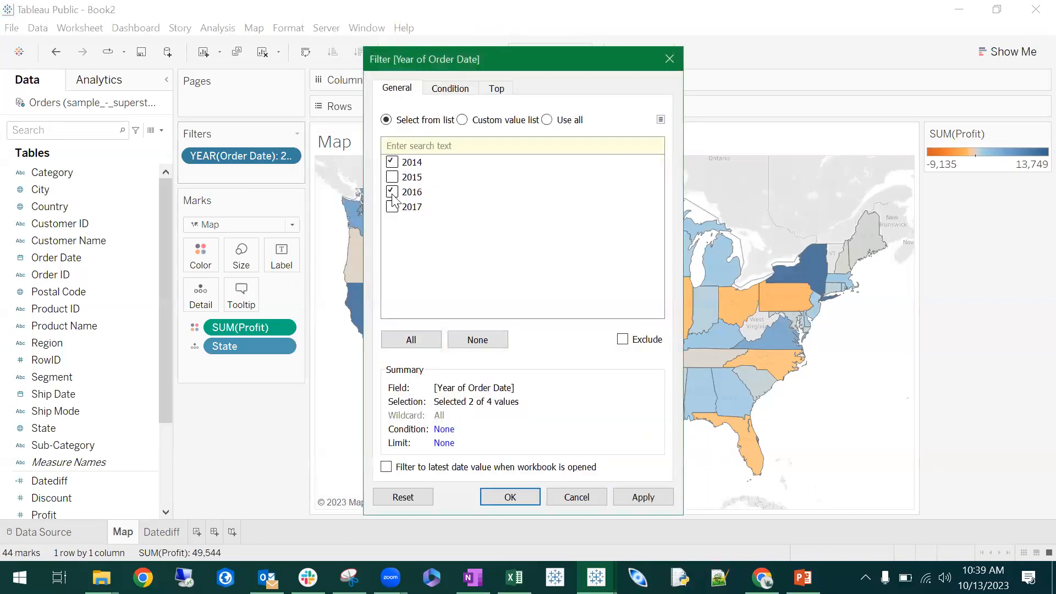
click(510, 498)
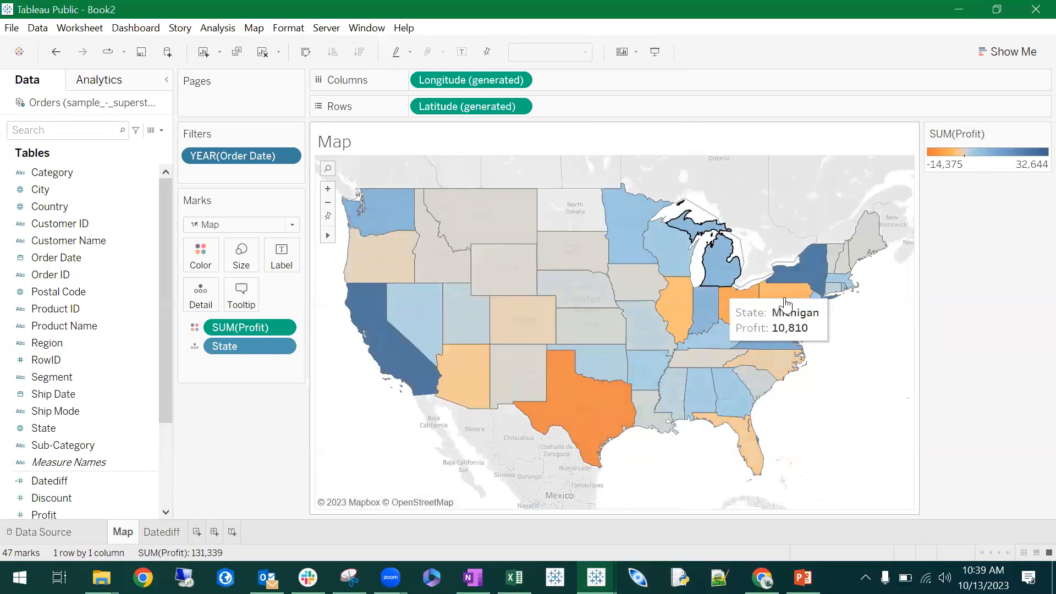
- Edit the map's Order Date year filter to include all years from 2014 to 2017
right_click(252, 156)
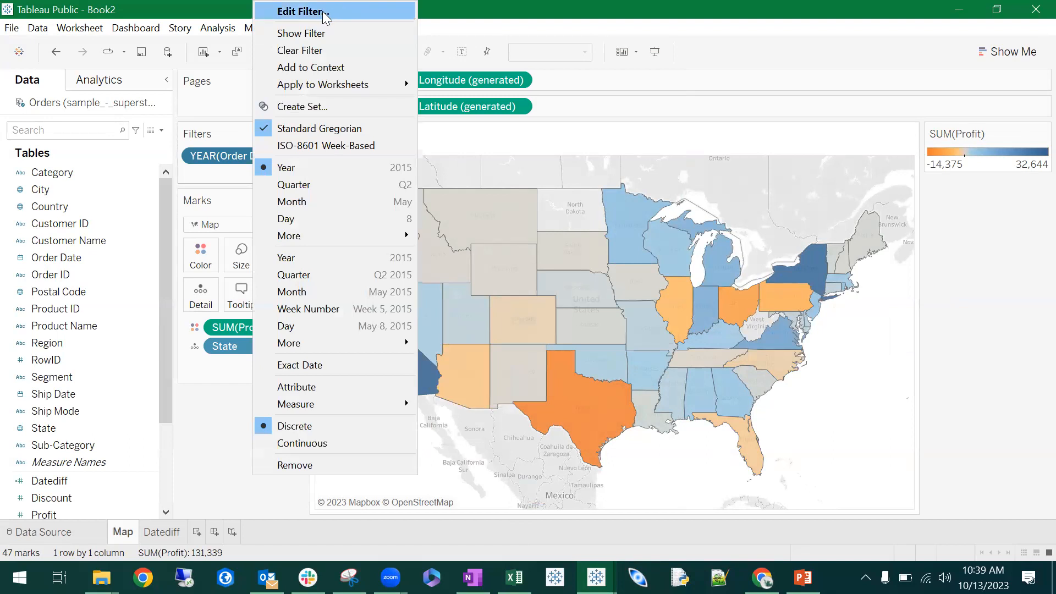
click(323, 11)
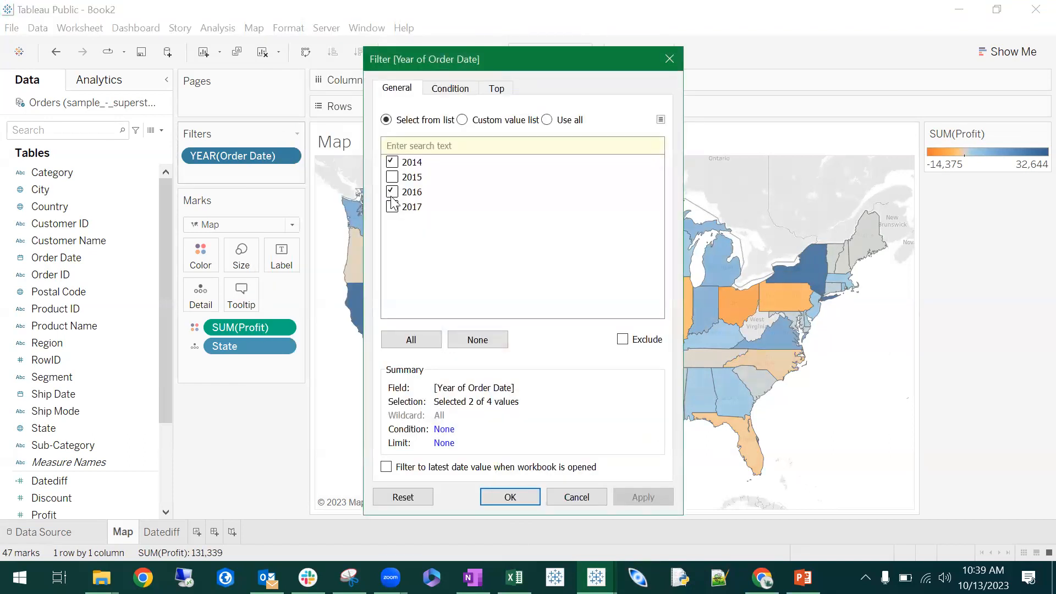
click(427, 344)
click(515, 500)
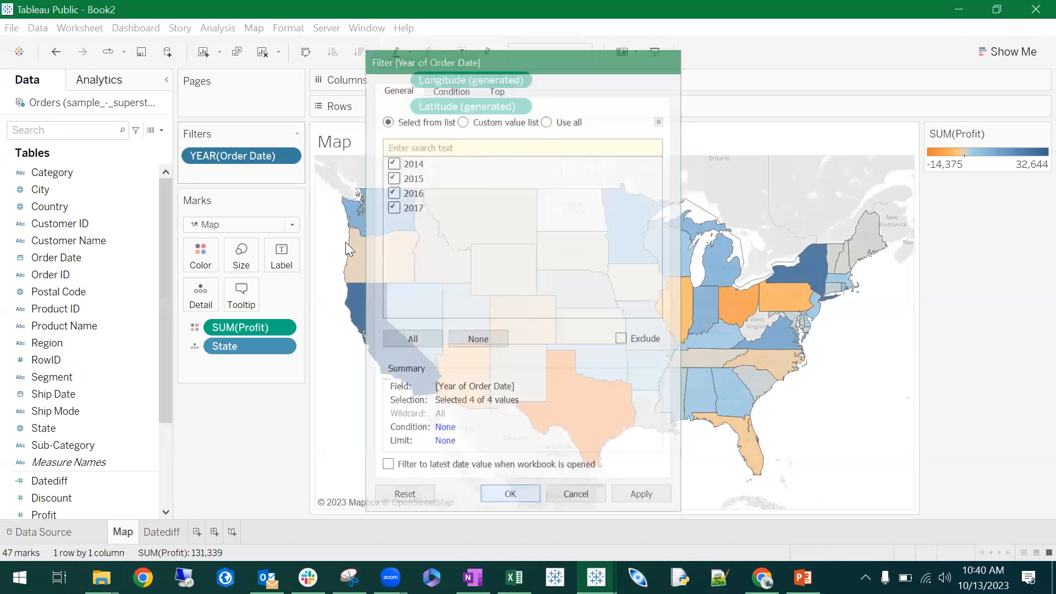
- Show the Order Date year filter beside the map and display it as a single-value list
right_click(244, 155)
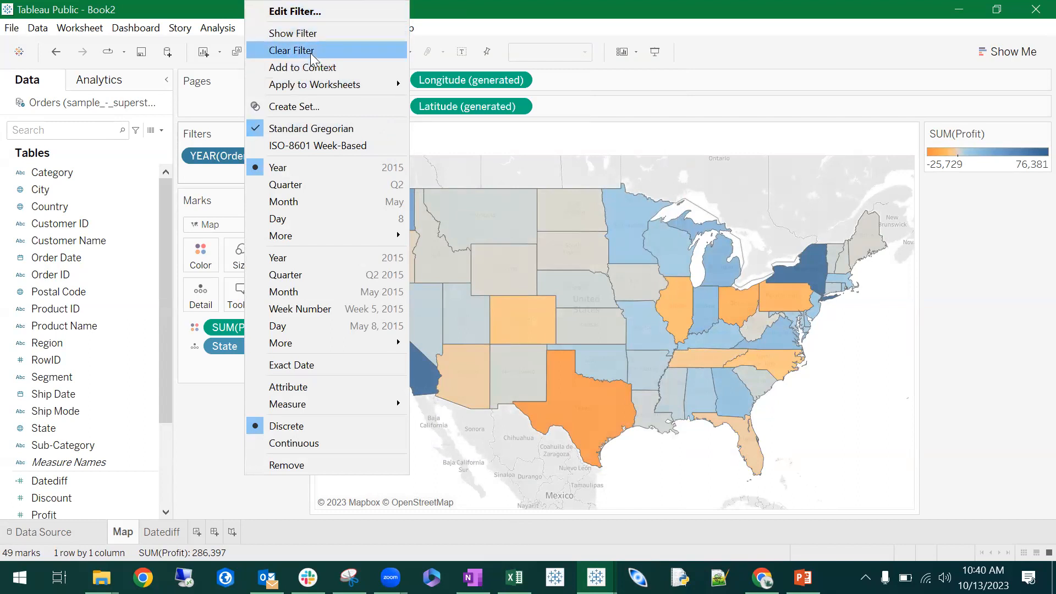
click(312, 36)
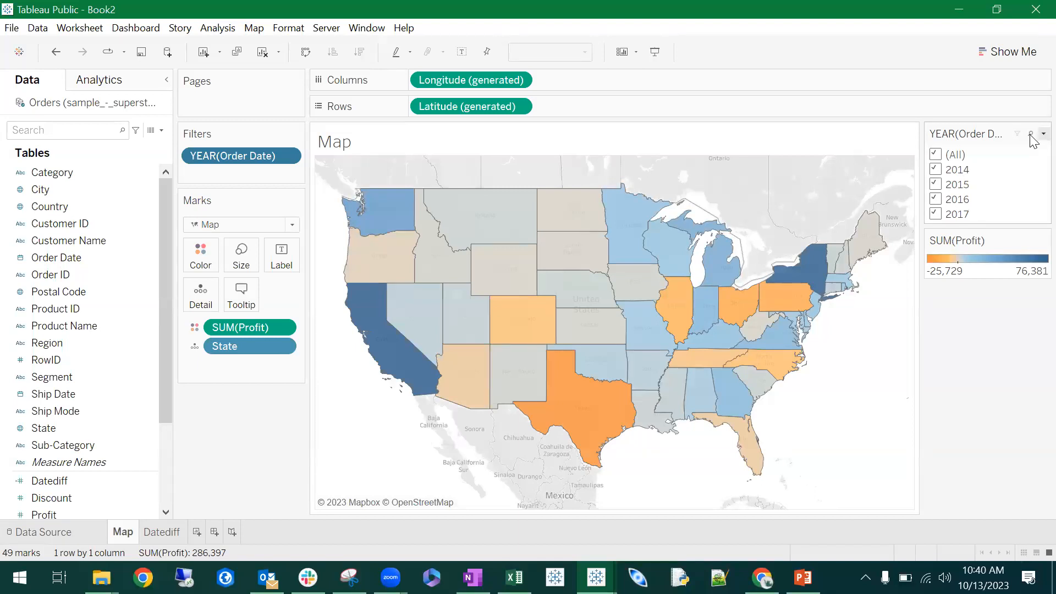
click(1032, 136)
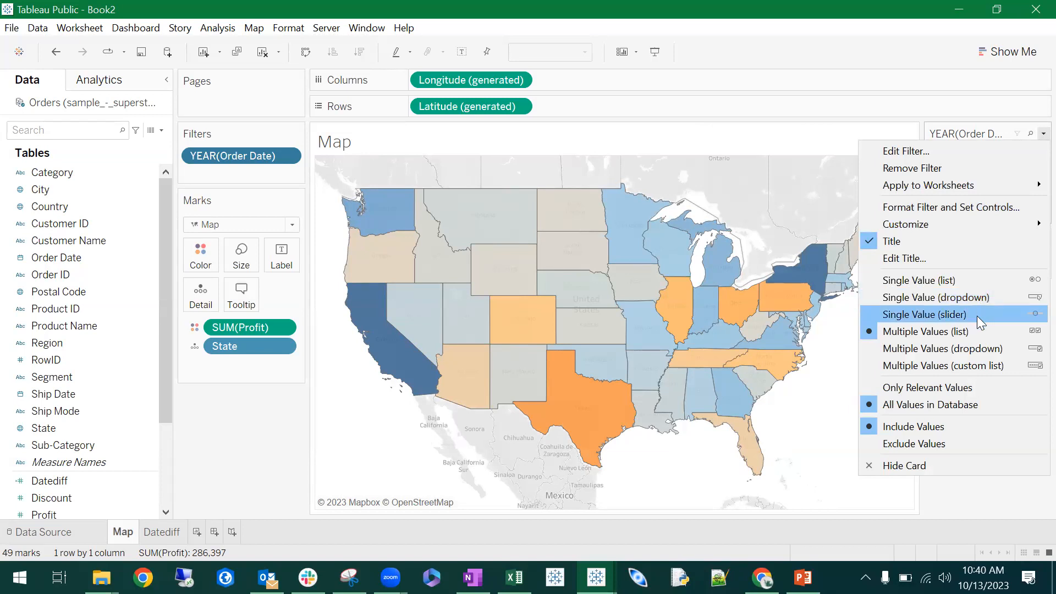
click(947, 280)
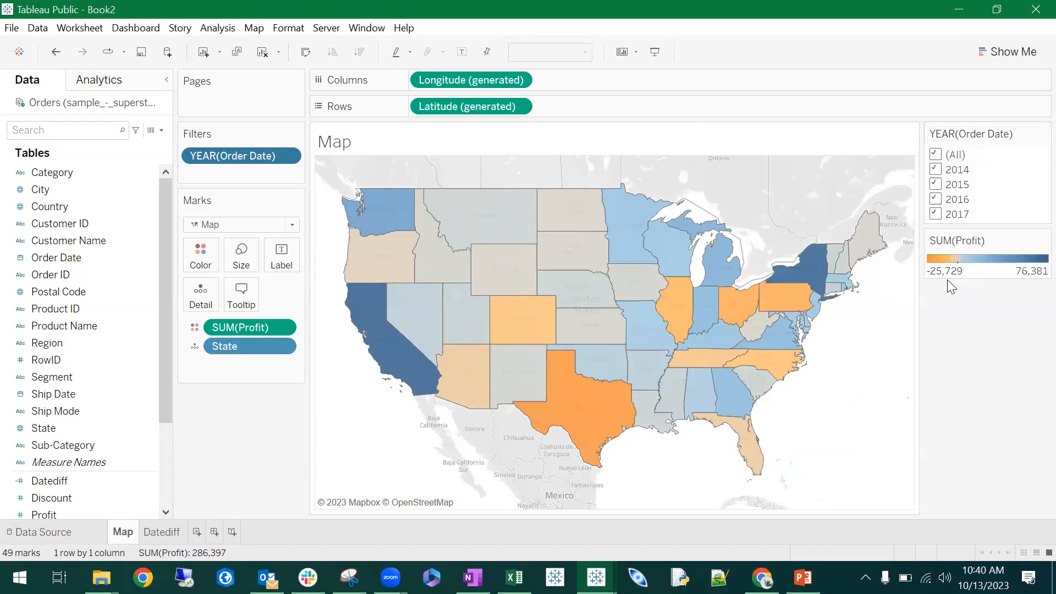
- Switch the map through order years 2015, 2016 and 2017, and back down to 2014 to compare state profits
click(938, 184)
click(937, 199)
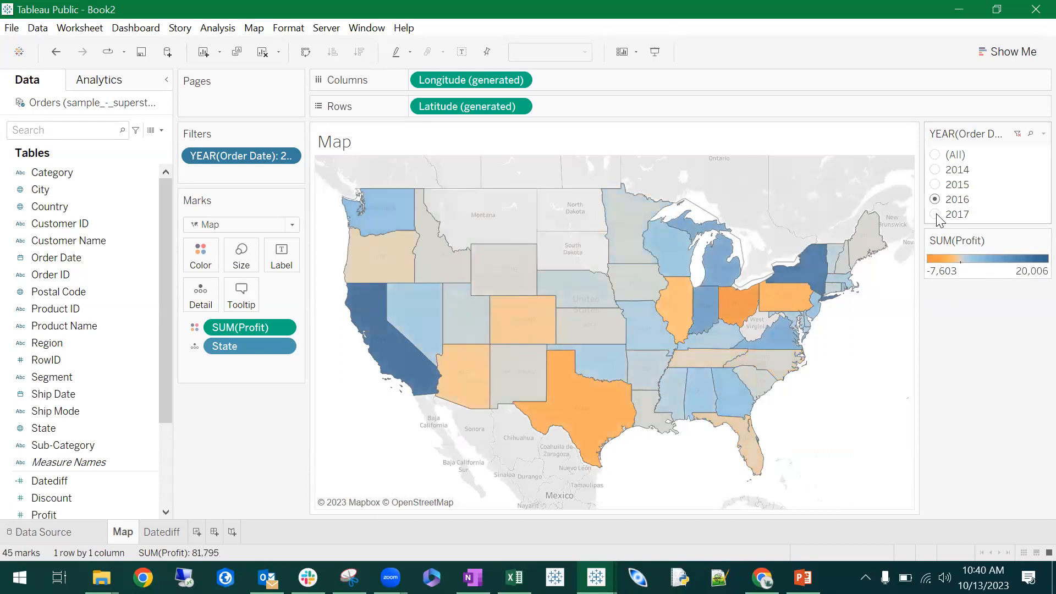
click(937, 214)
click(935, 199)
click(935, 185)
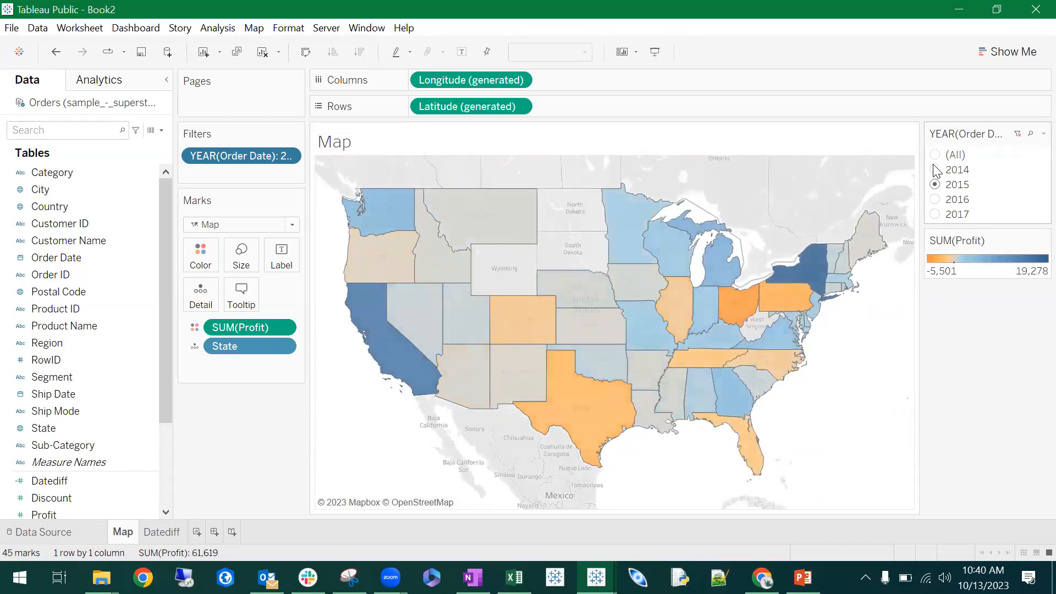
click(936, 170)
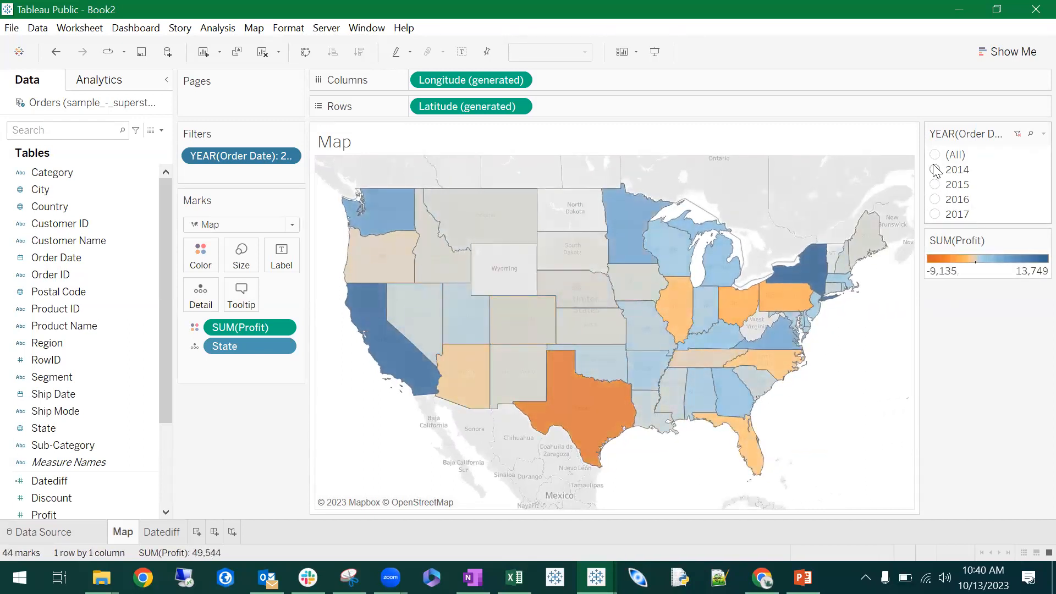
- Change the order year filter to a single-value slider and advance it from 2014 to 2017
click(1033, 133)
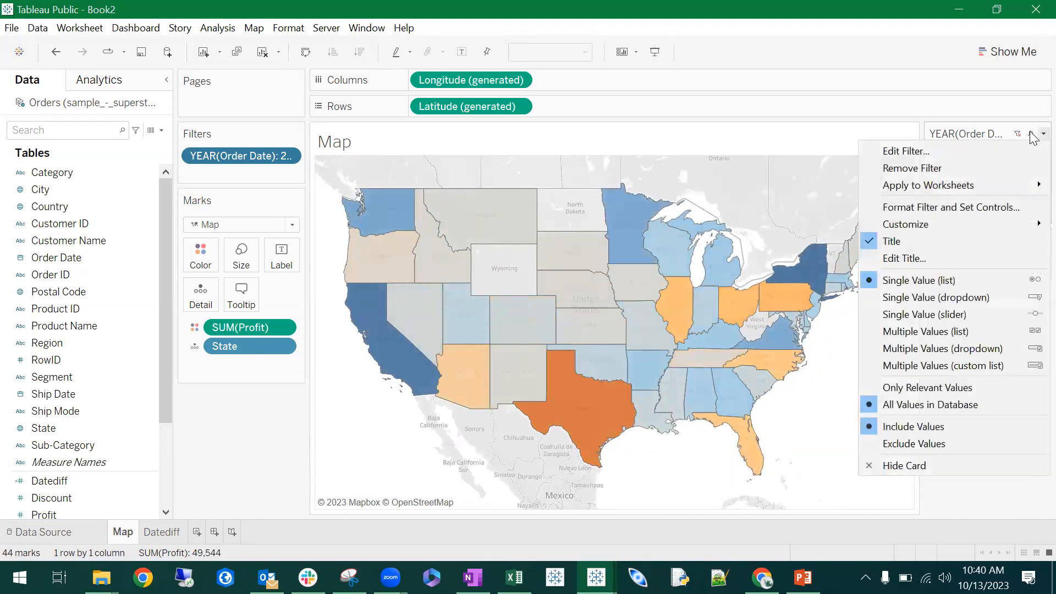
click(983, 320)
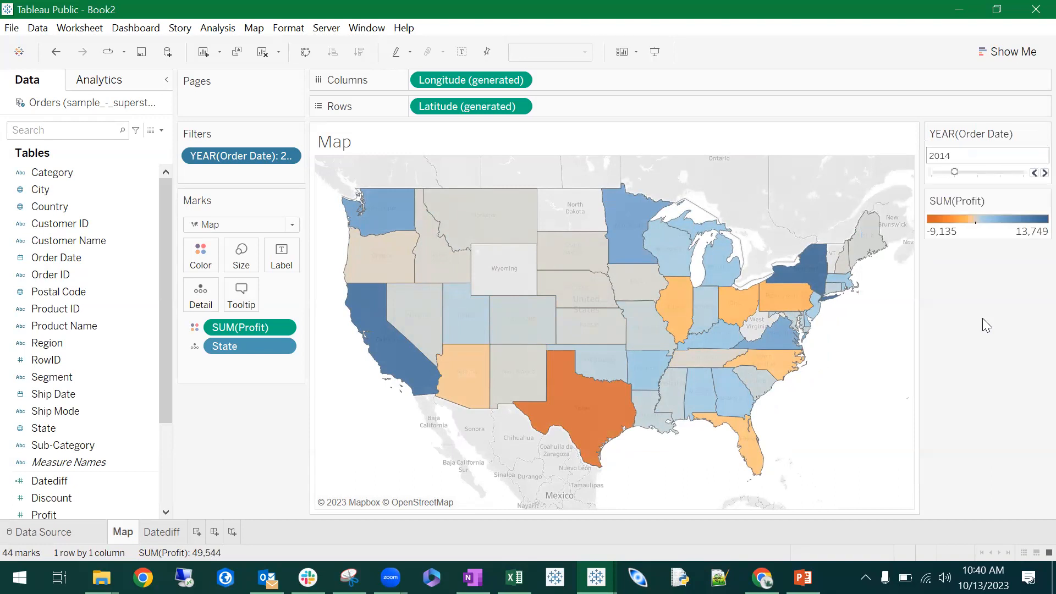
click(1033, 174)
click(1034, 174)
click(1033, 174)
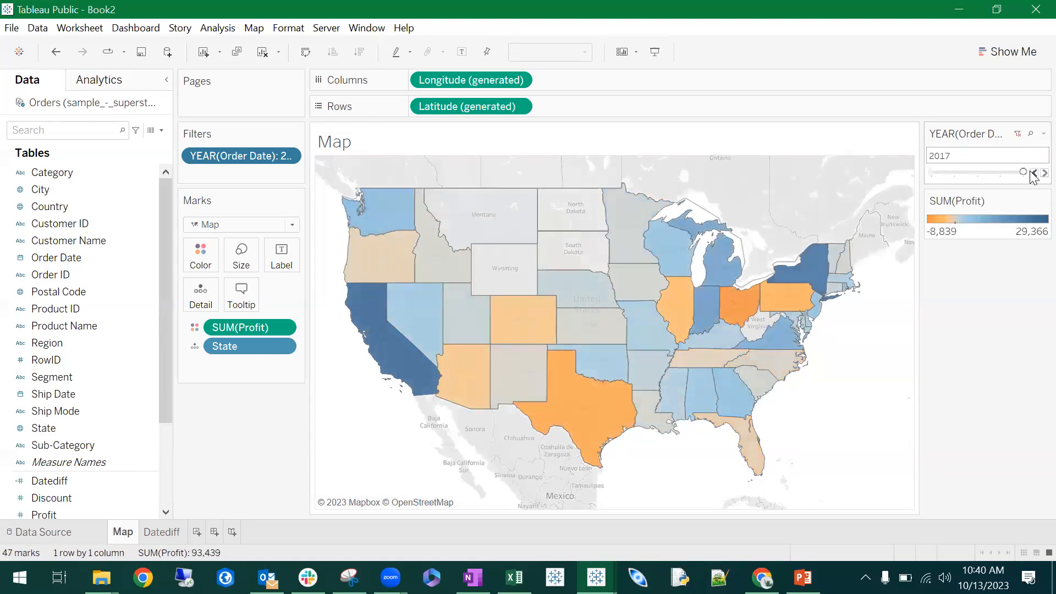
- Step the order year slider back through the years to (All)
click(1032, 174)
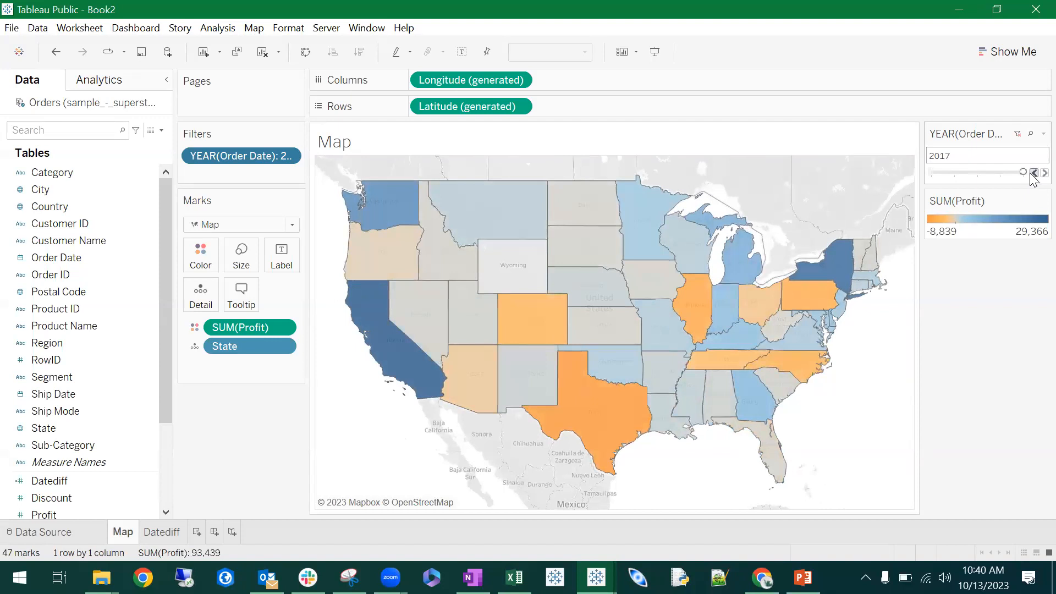
click(1034, 174)
click(1034, 174)
click(1033, 174)
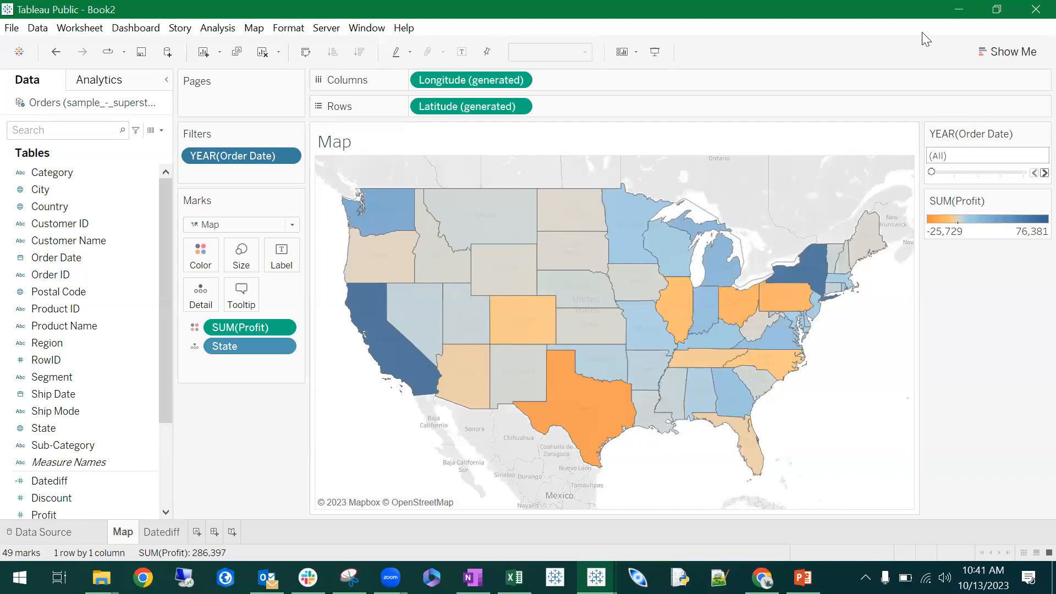
click(993, 51)
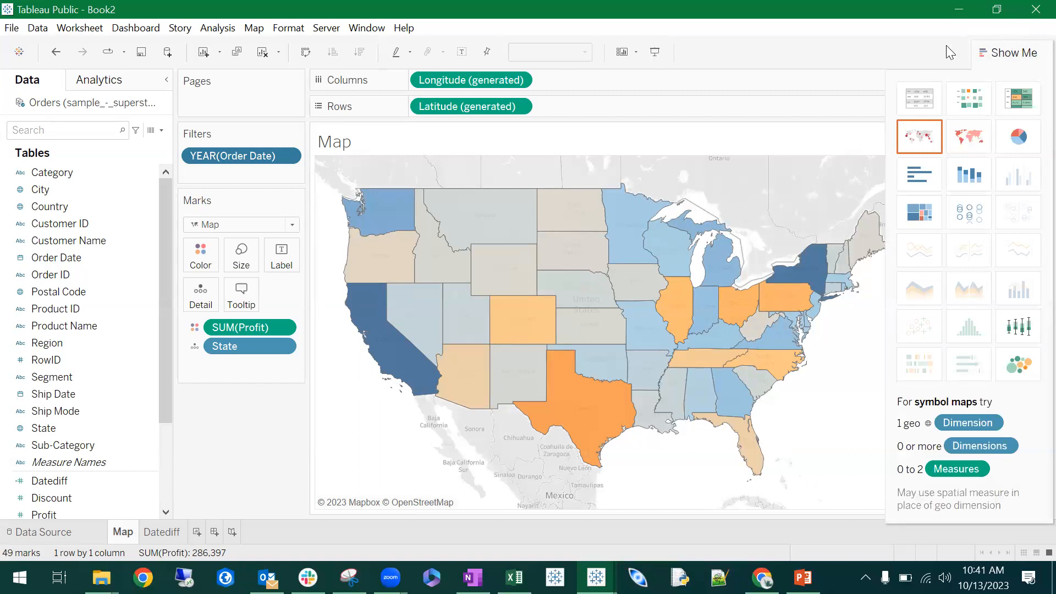
click(988, 55)
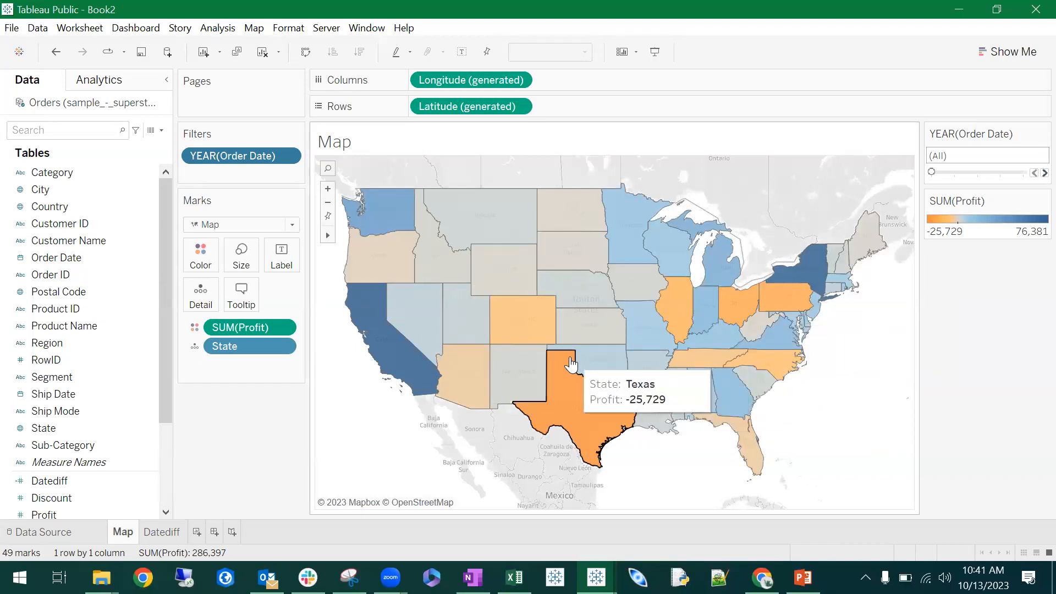
- Add a new blank worksheet to the workbook
click(197, 532)
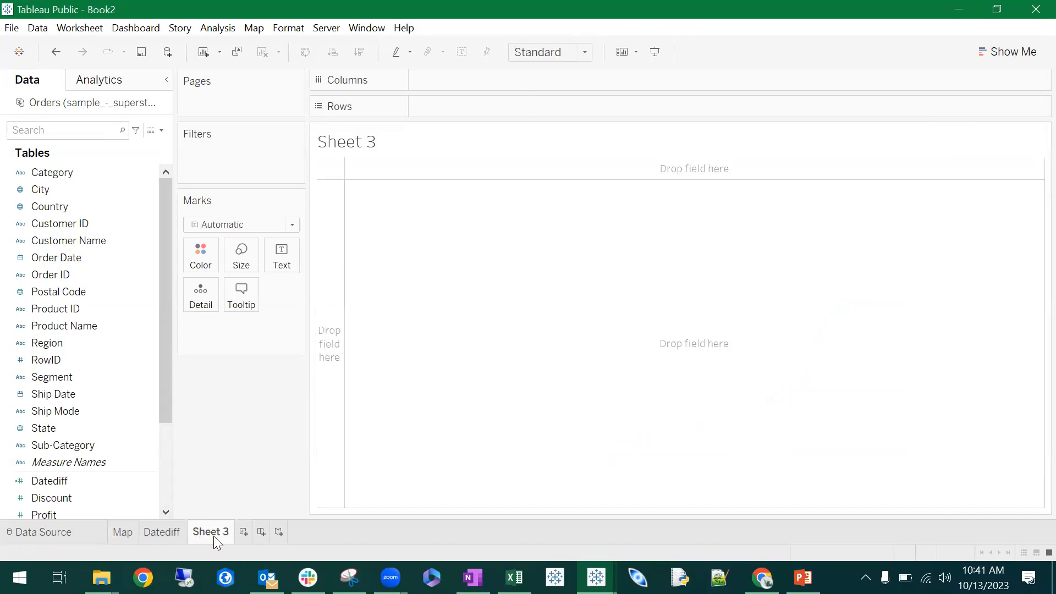
right_click(213, 534)
- Return to the Map worksheet and duplicate it
click(129, 533)
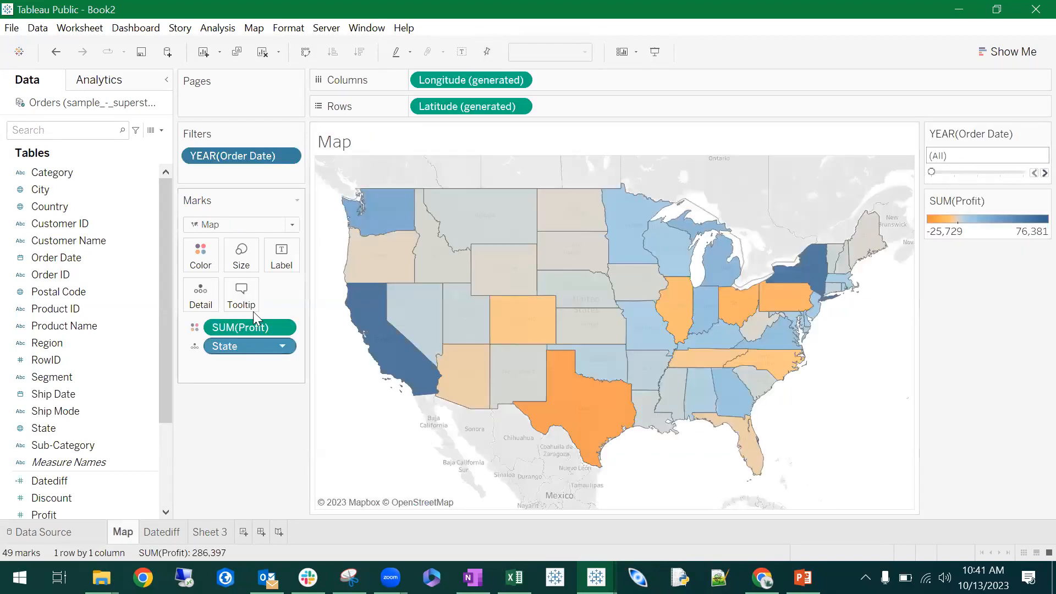
right_click(129, 536)
click(184, 405)
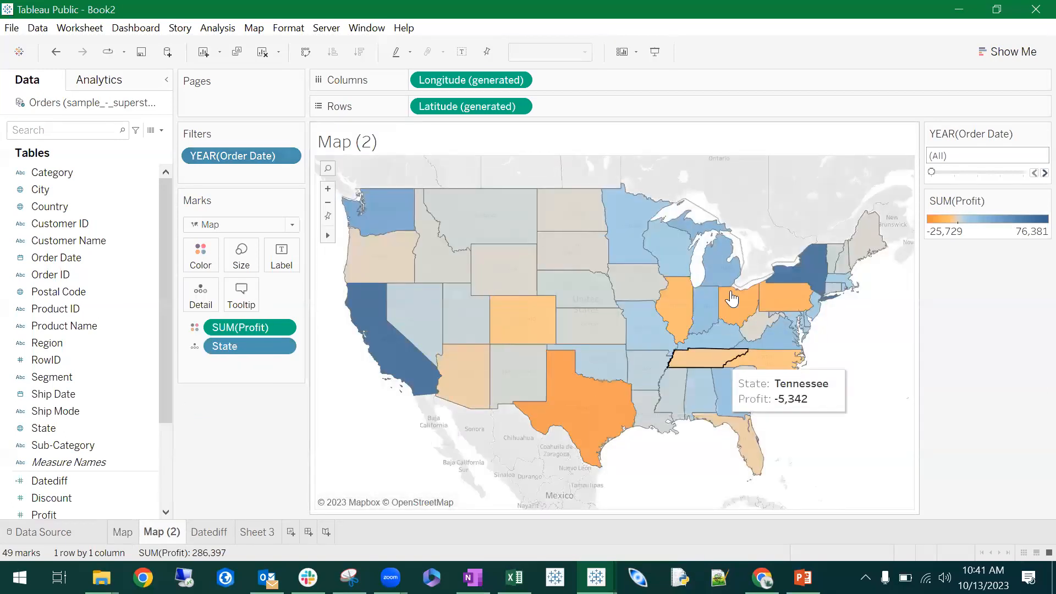
- Delete the duplicated Map (2) worksheet
right_click(167, 533)
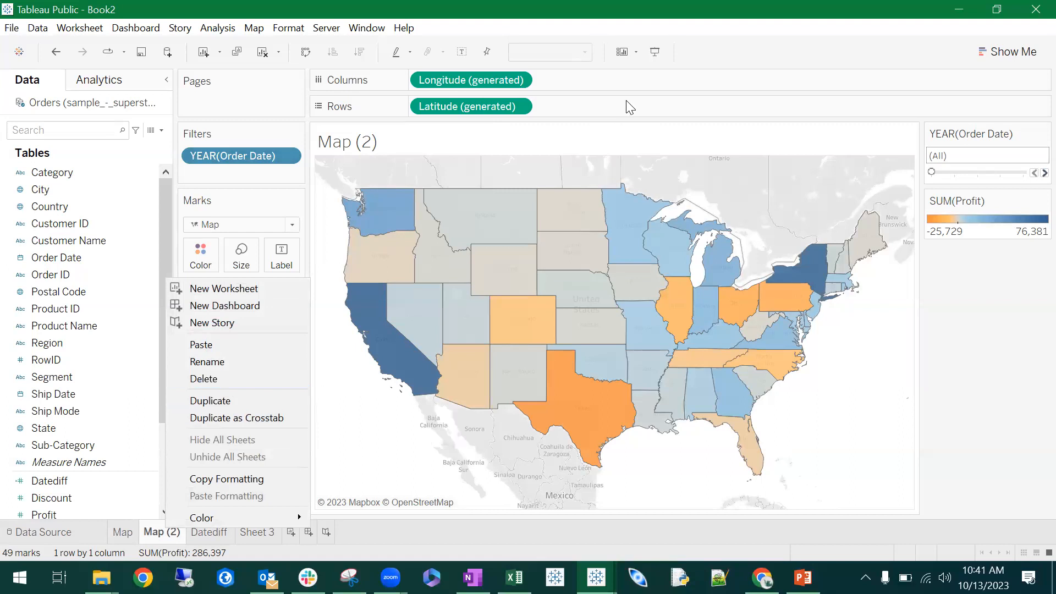
click(740, 63)
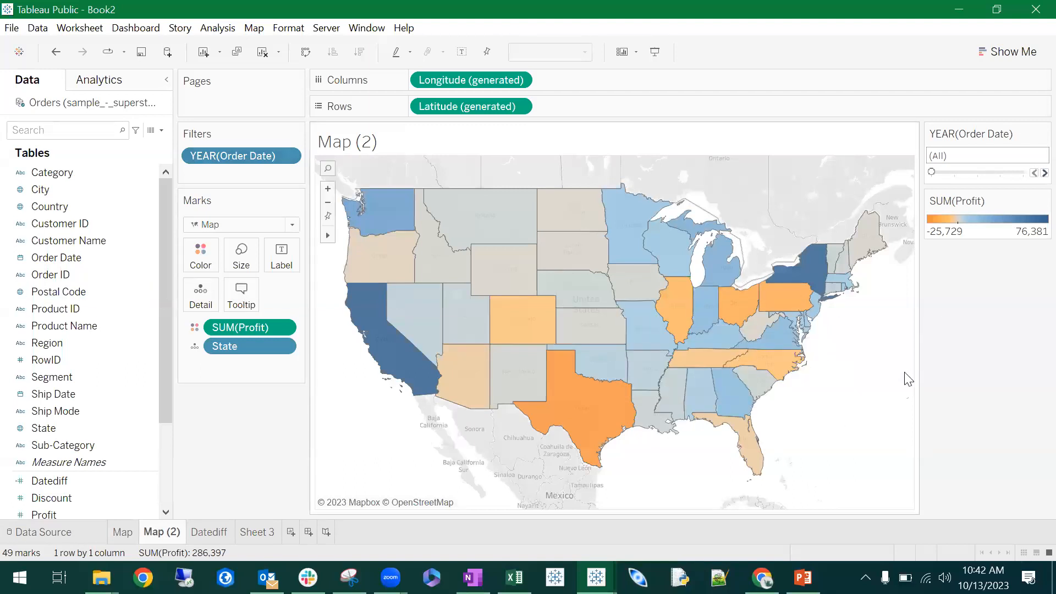
right_click(170, 535)
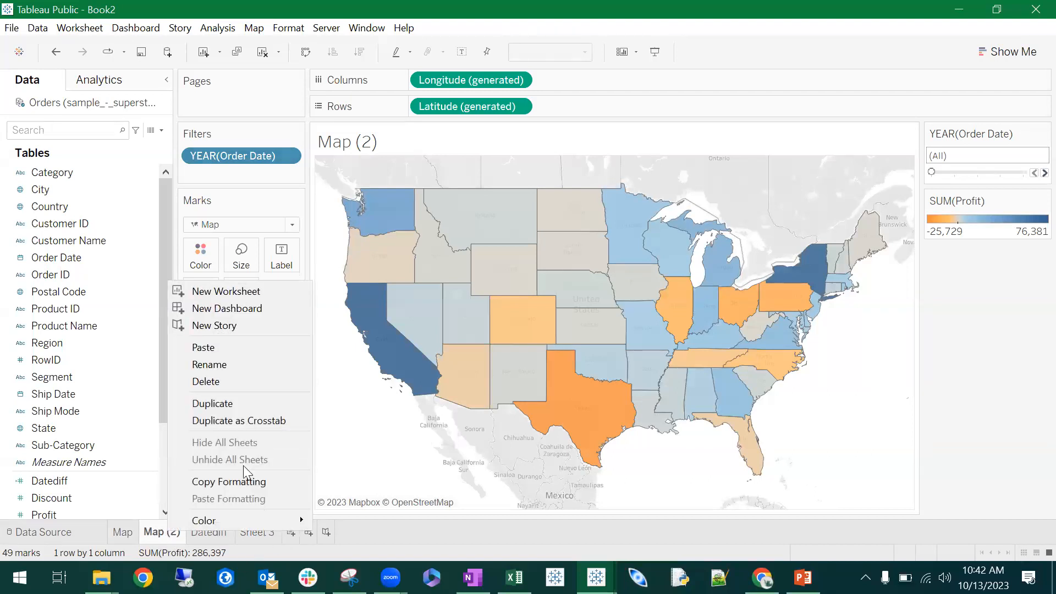
click(217, 381)
- Check the blank Sheet 3, go back to the Map worksheet and duplicate it again
click(209, 533)
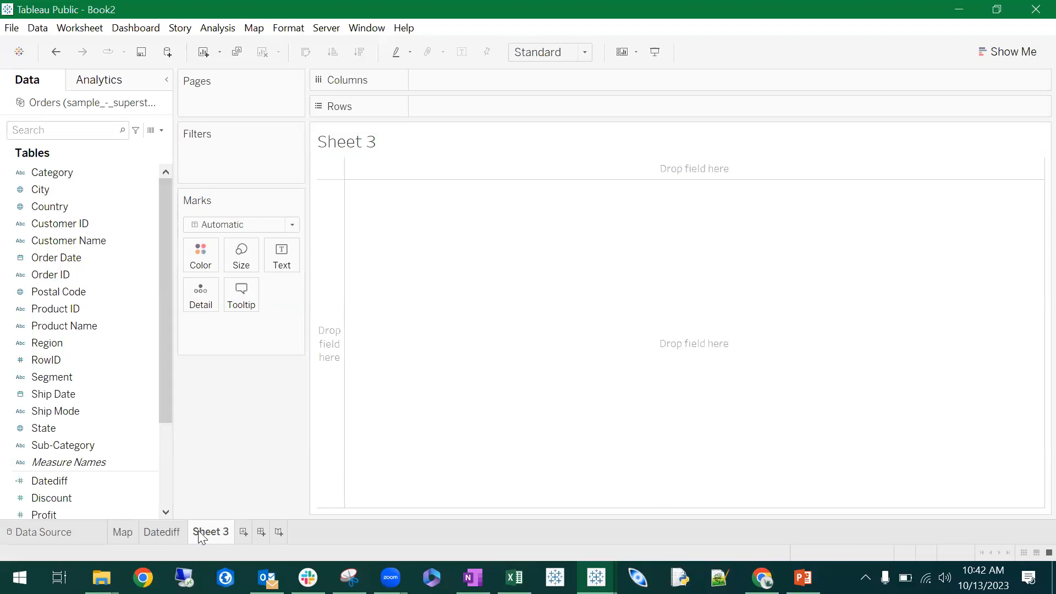
click(121, 532)
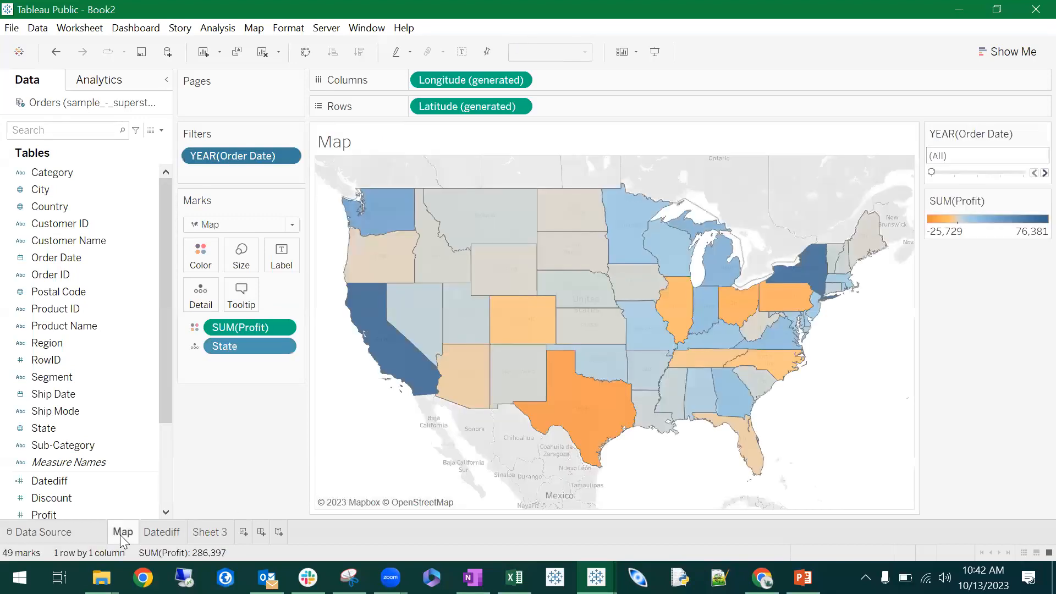
right_click(121, 533)
click(187, 408)
- Try the Show Me treemap, highlight table, pie chart, heat map and filled map types on the Map (2) sheet
click(1008, 54)
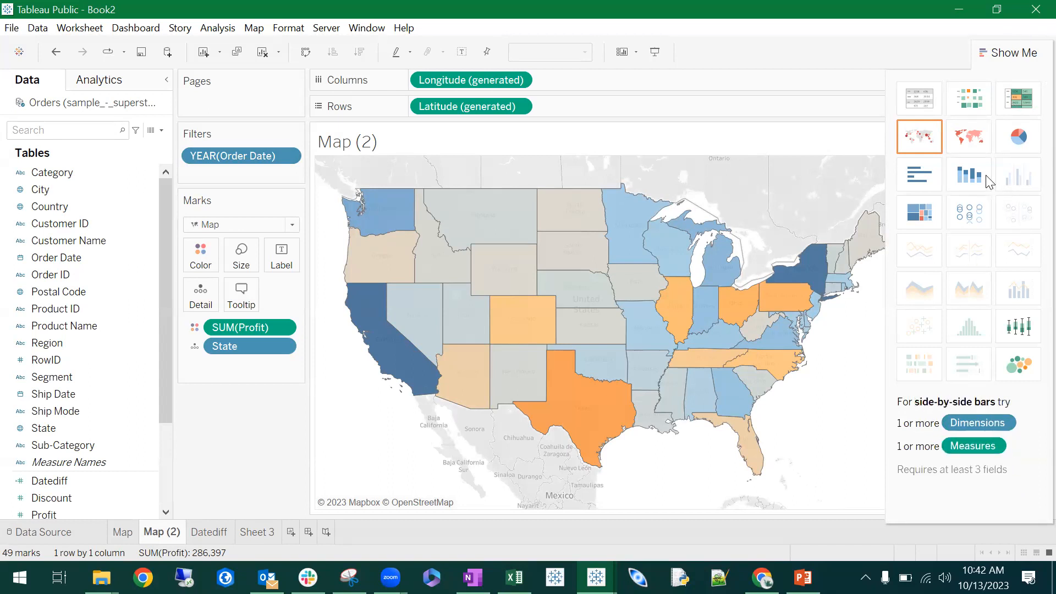
click(929, 223)
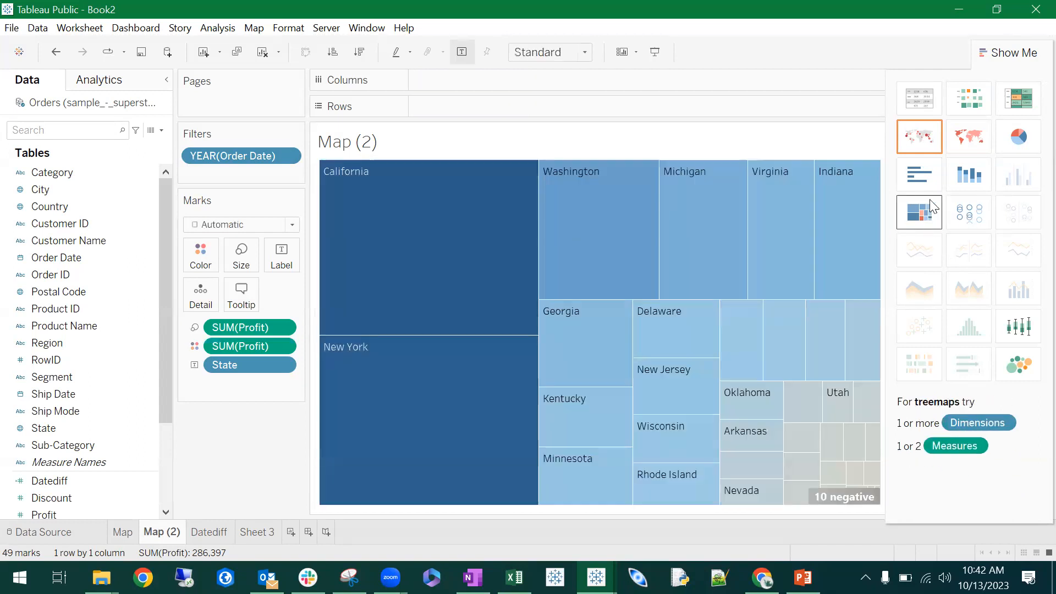
click(1027, 100)
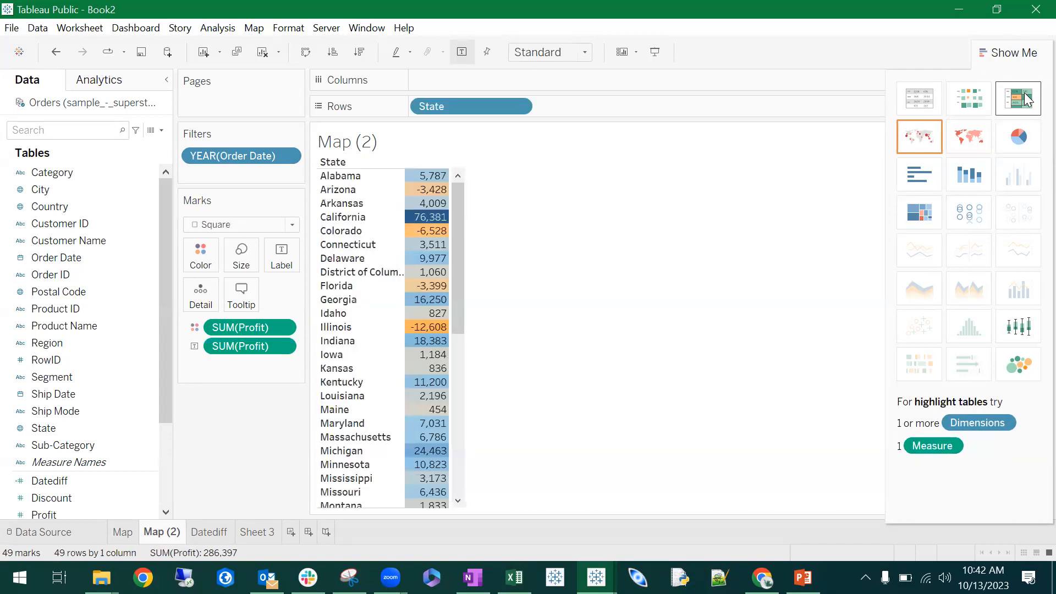
click(1032, 147)
click(968, 99)
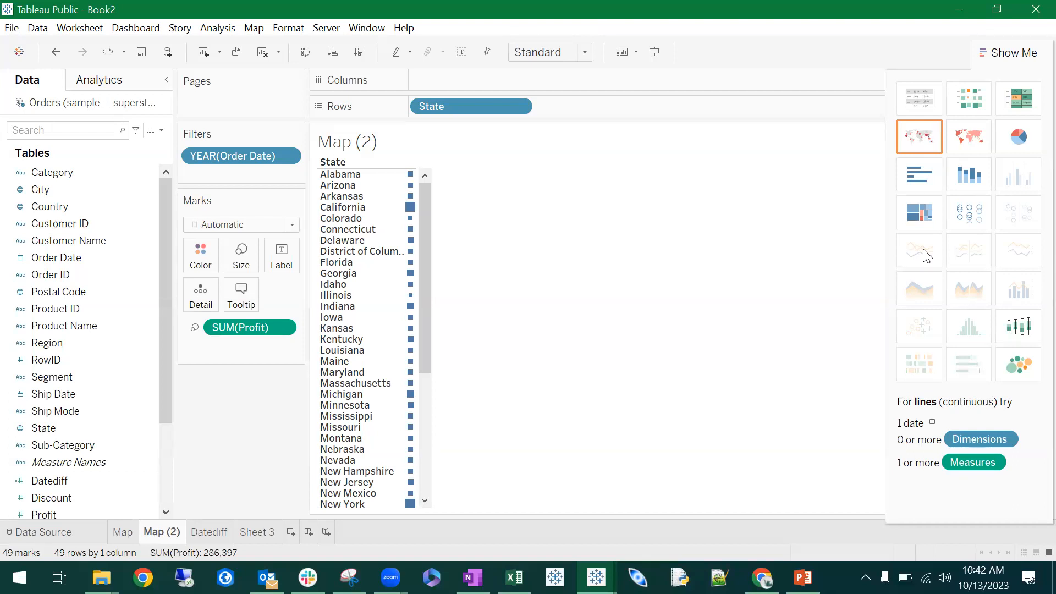
click(976, 146)
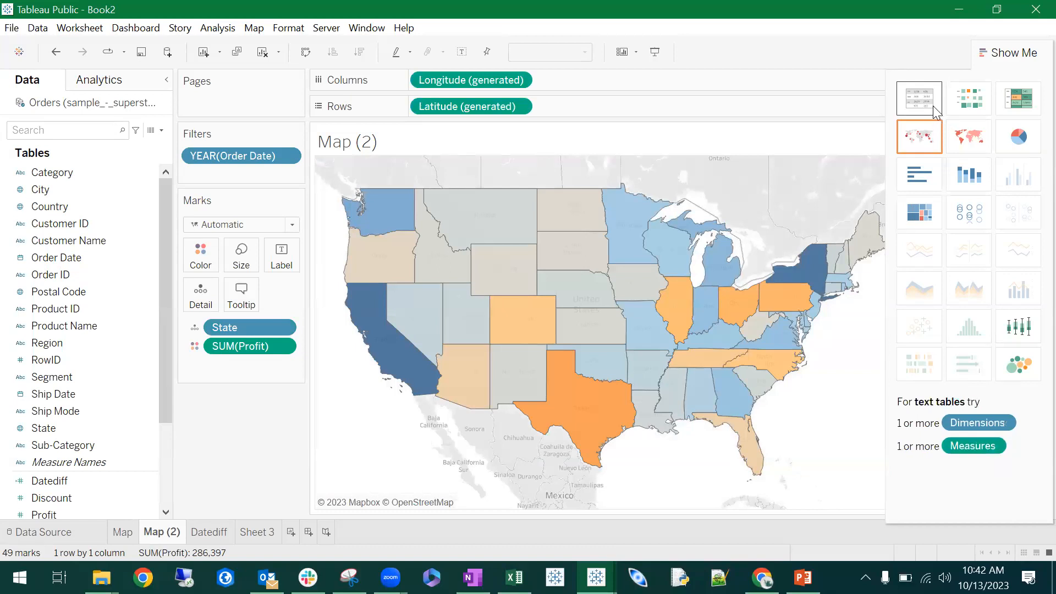
- Remove the generated longitude from the columns and clear the entire Map (2) worksheet
right_click(457, 78)
click(511, 209)
right_click(471, 96)
click(36, 27)
mouse_move(100, 30)
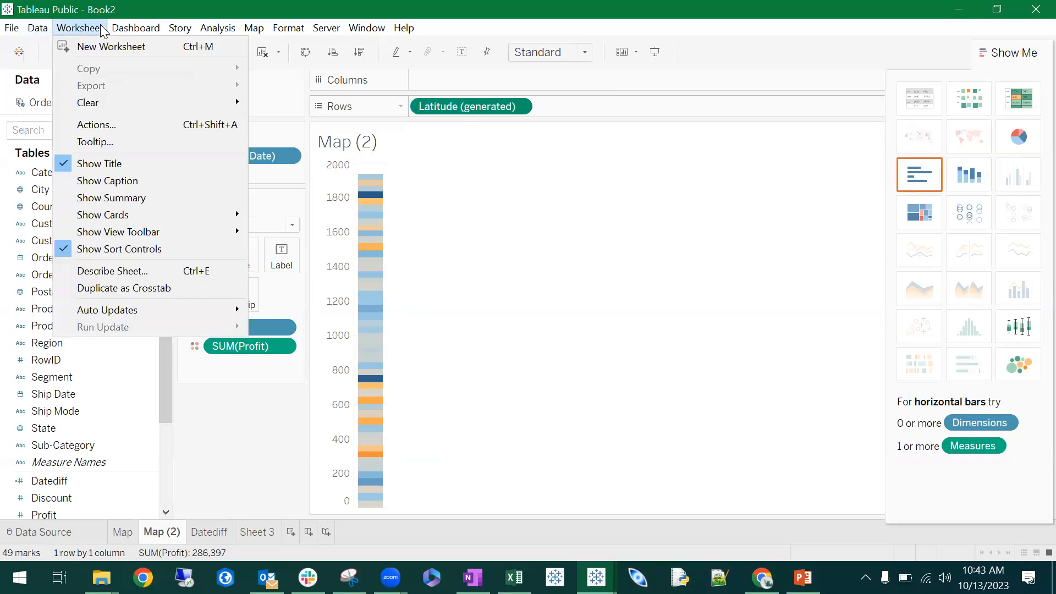
mouse_move(99, 102)
click(297, 100)
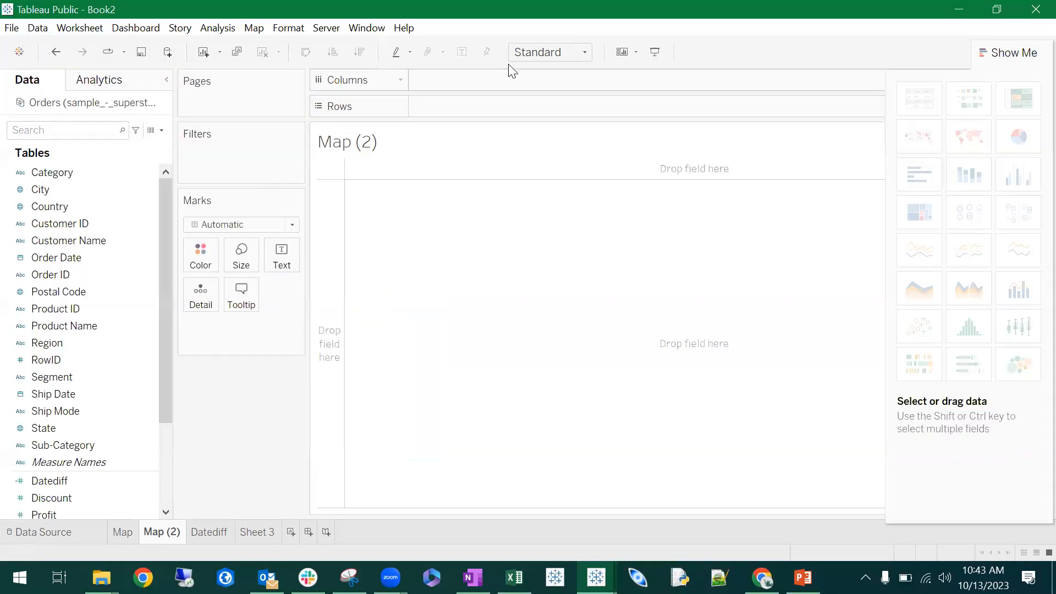
- Place Order Date by year on the columns of the cleared Map (2) sheet
click(79, 188)
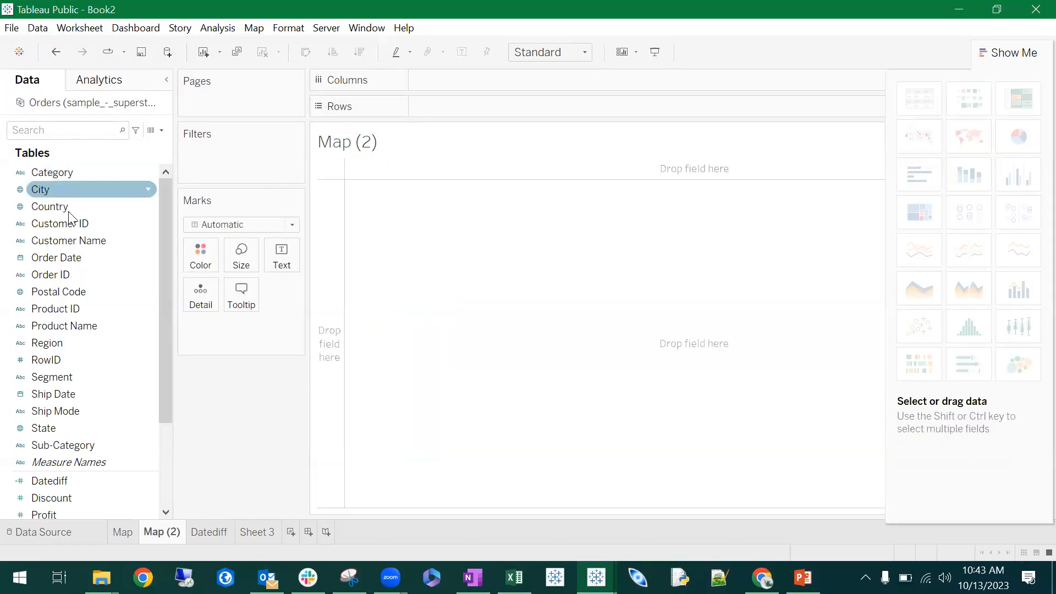
click(70, 257)
drag(342, 197, 456, 87)
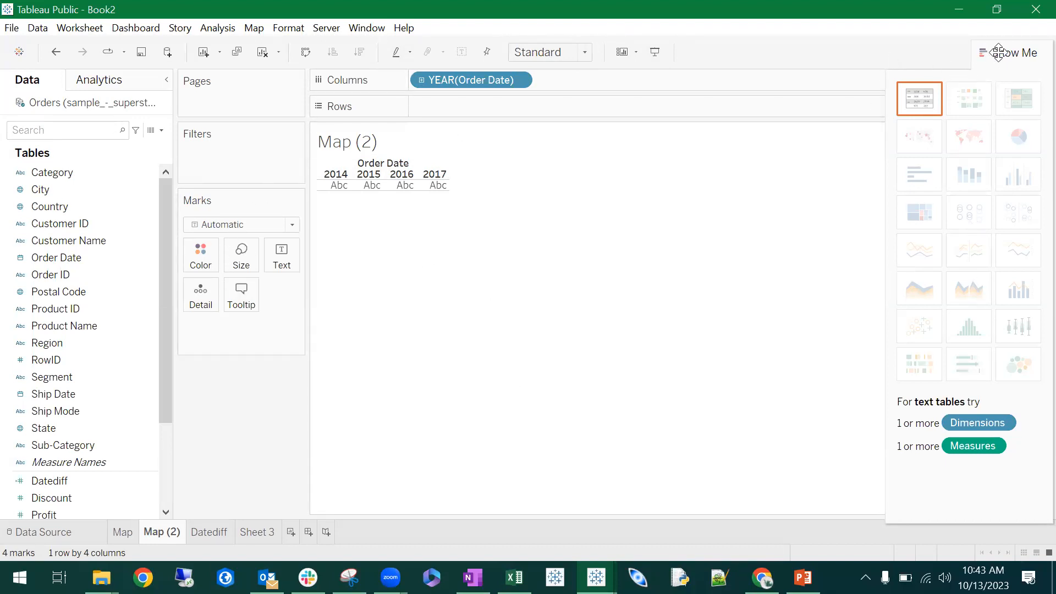
- Delete the Map (2) sheet and create a fresh duplicate of the Map worksheet
right_click(173, 535)
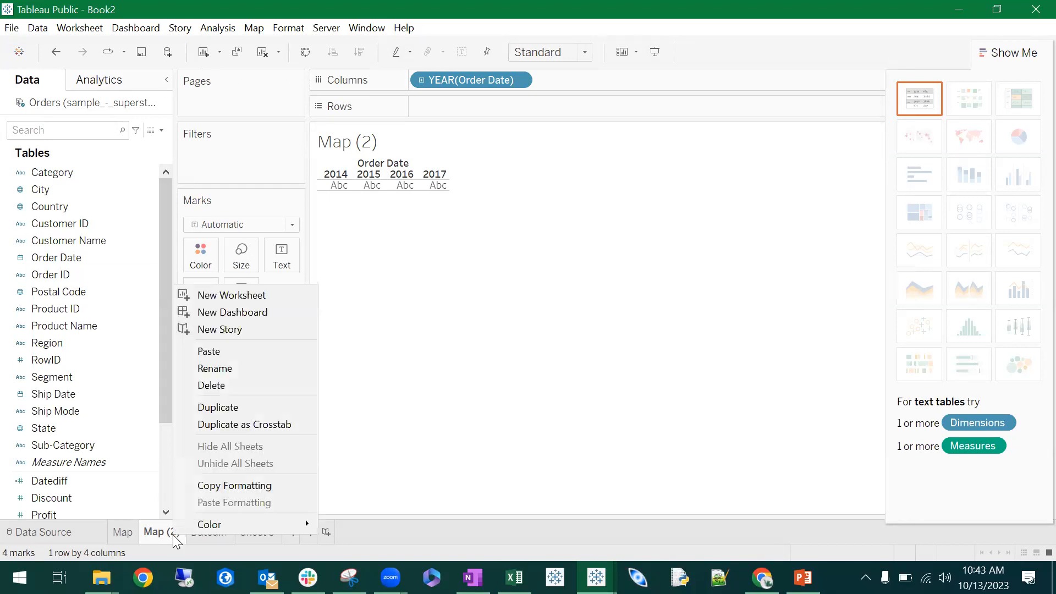
click(223, 378)
click(128, 531)
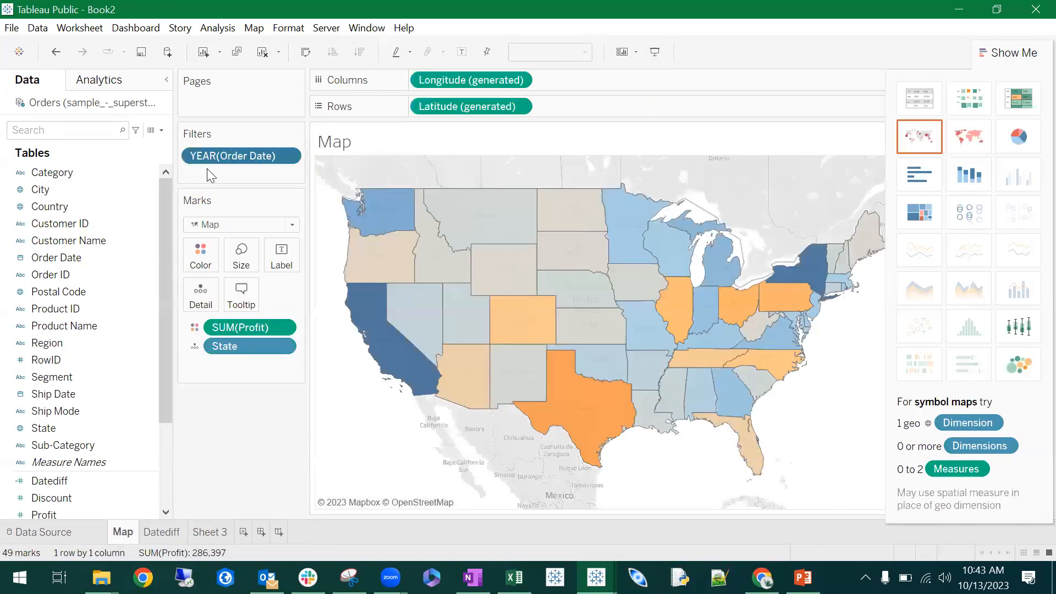
right_click(128, 532)
click(171, 406)
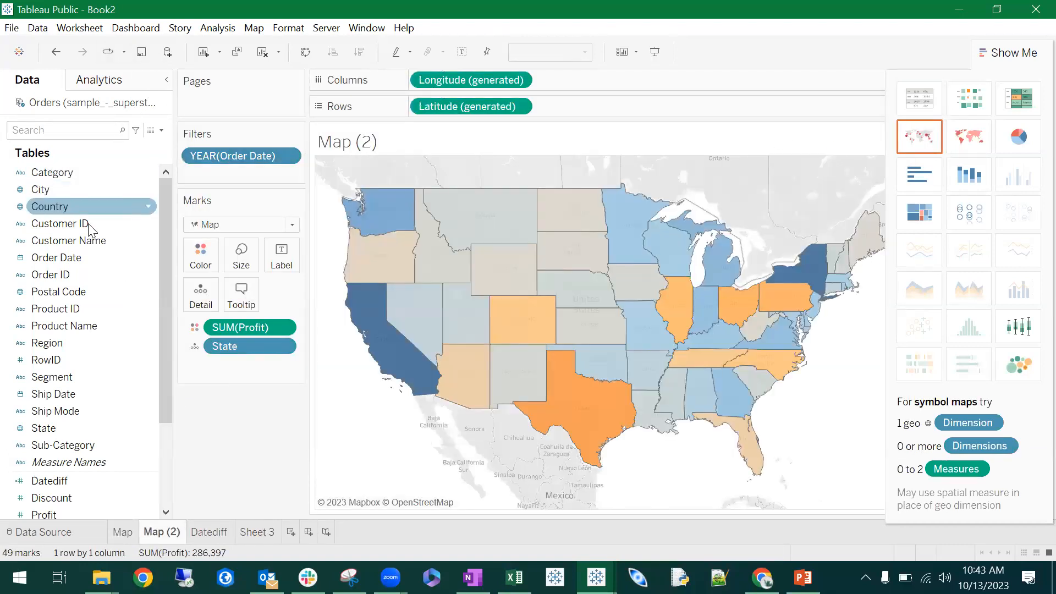
- Add Order Date by year to the columns ahead of the generated longitude and close the Show Me chart list
drag(81, 260, 574, 84)
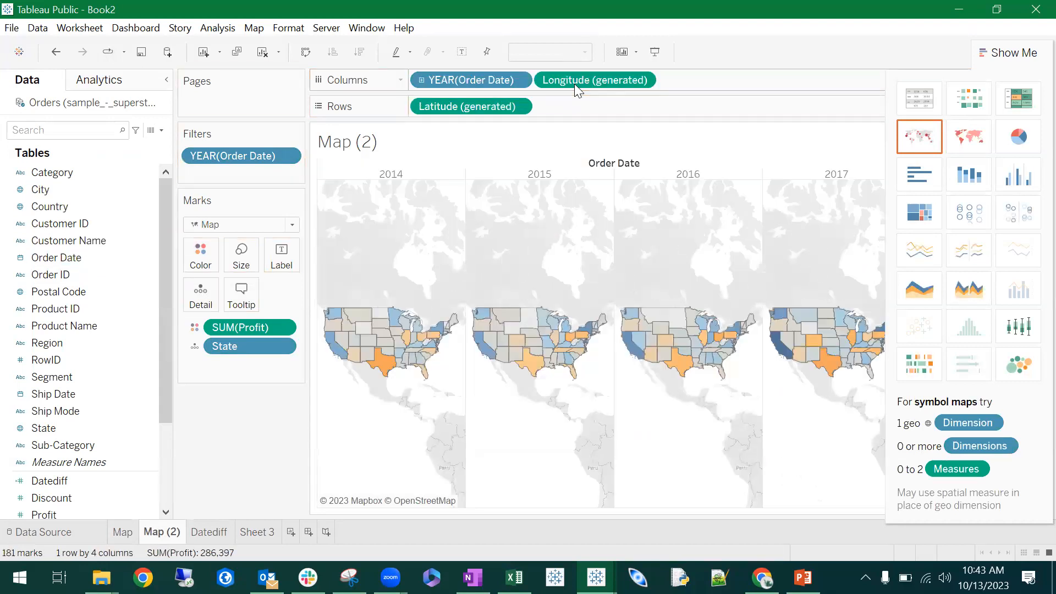
click(1034, 52)
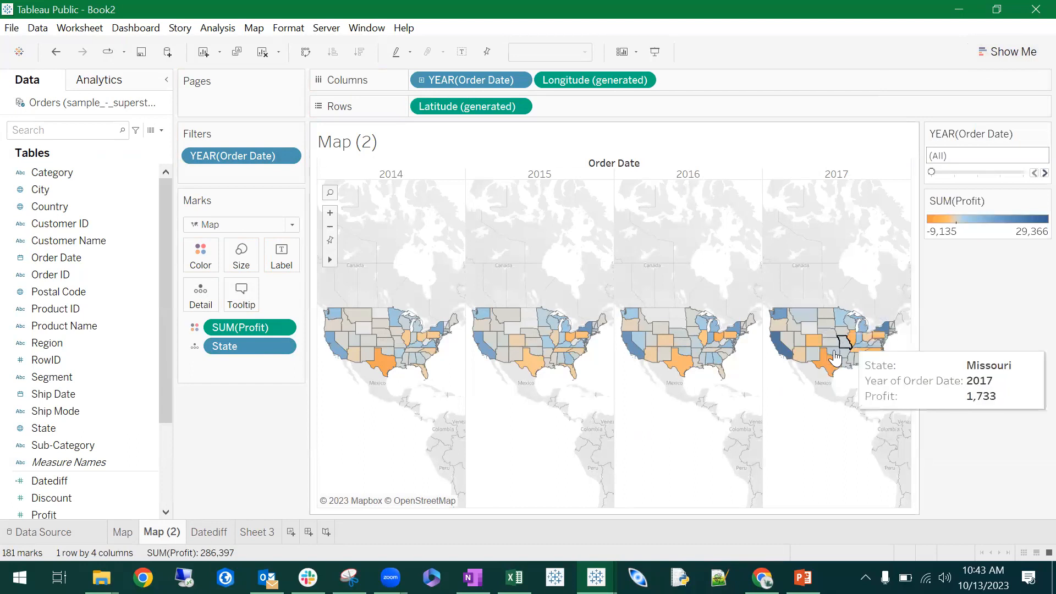
- Step the order year filter forward through individual years and return it to all years
click(1044, 173)
click(1044, 174)
click(1034, 173)
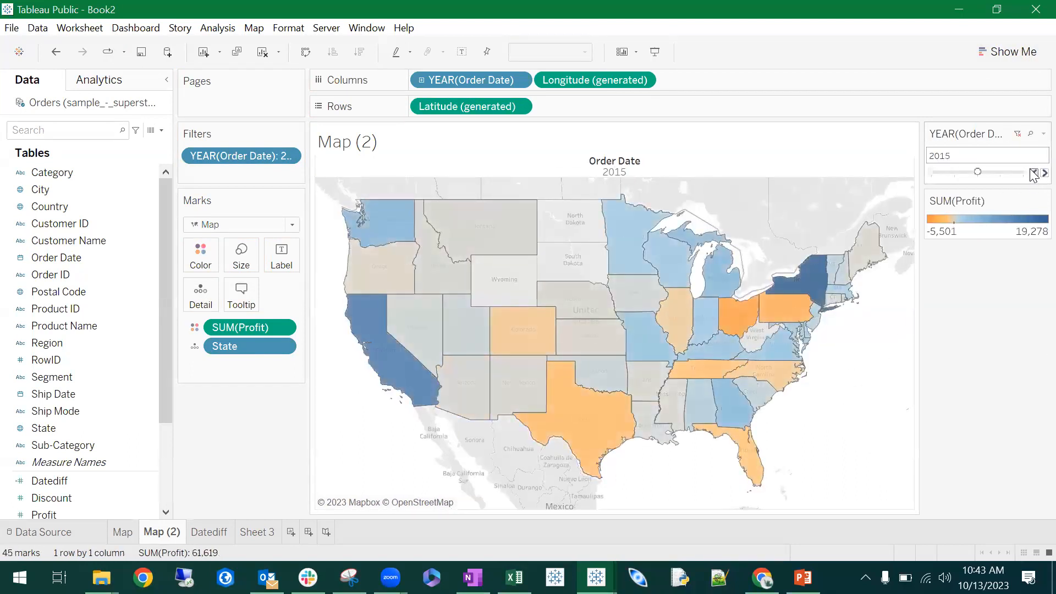
click(1034, 173)
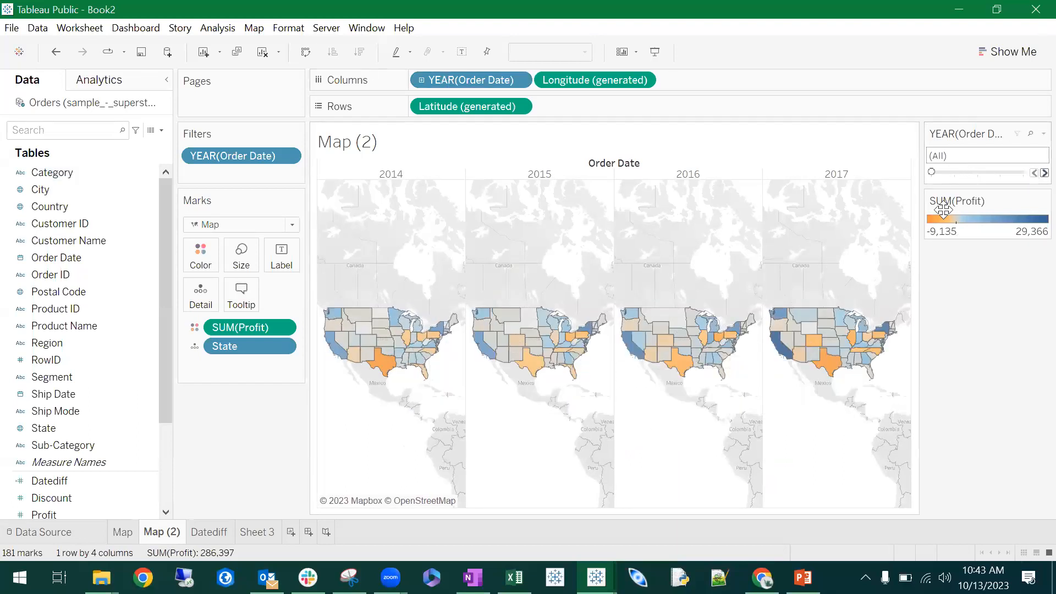
- Convert the Map (2) sheet to a continuous line chart with Show Me
click(988, 51)
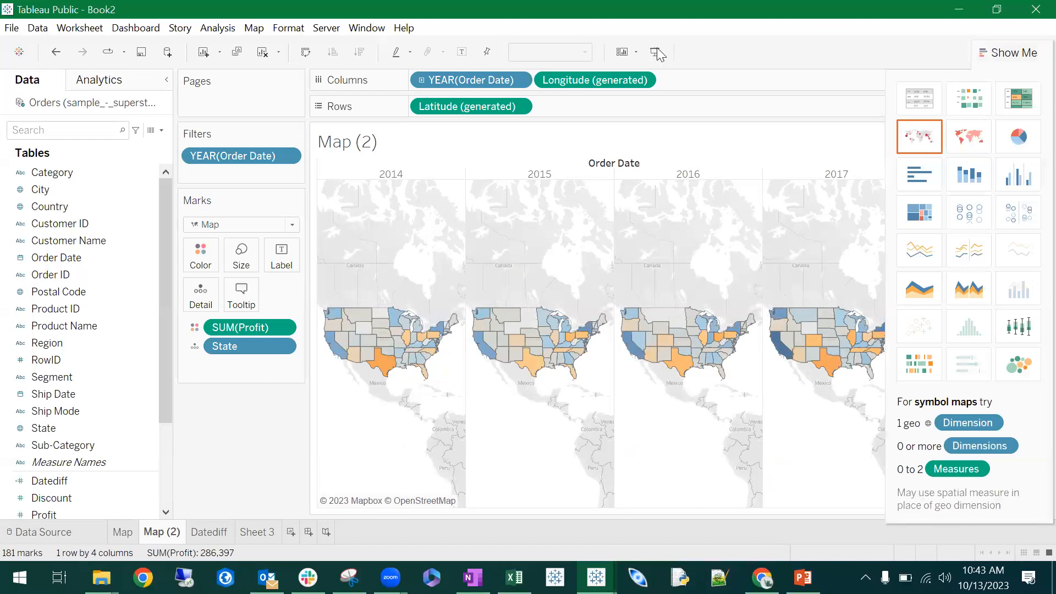
click(924, 265)
click(1031, 59)
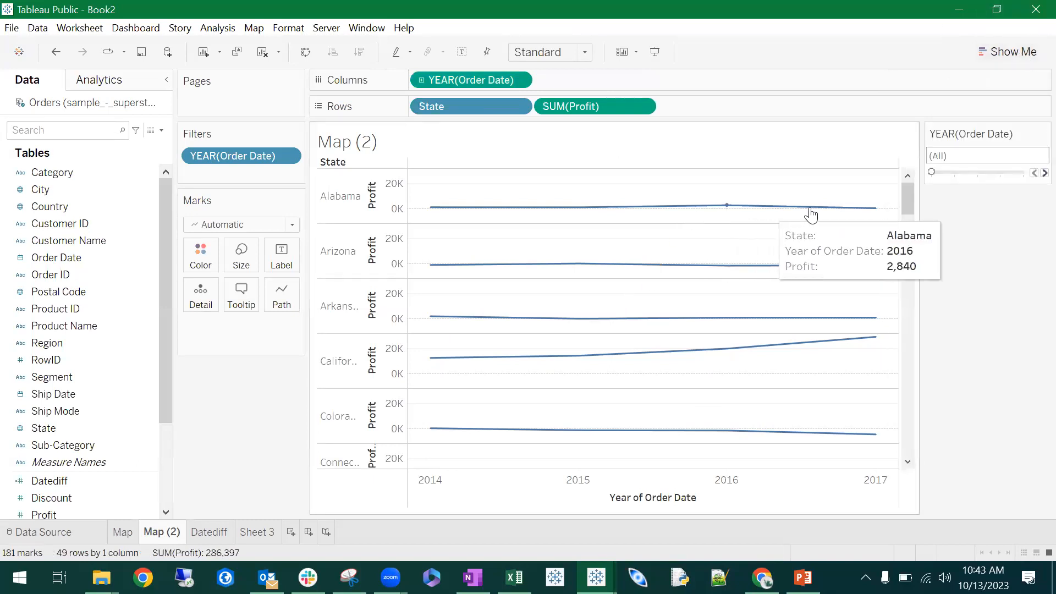
- Move State from the rows to Color so all states share one profit line chart
scroll(517, 264, down, 4)
scroll(540, 290, up, 4)
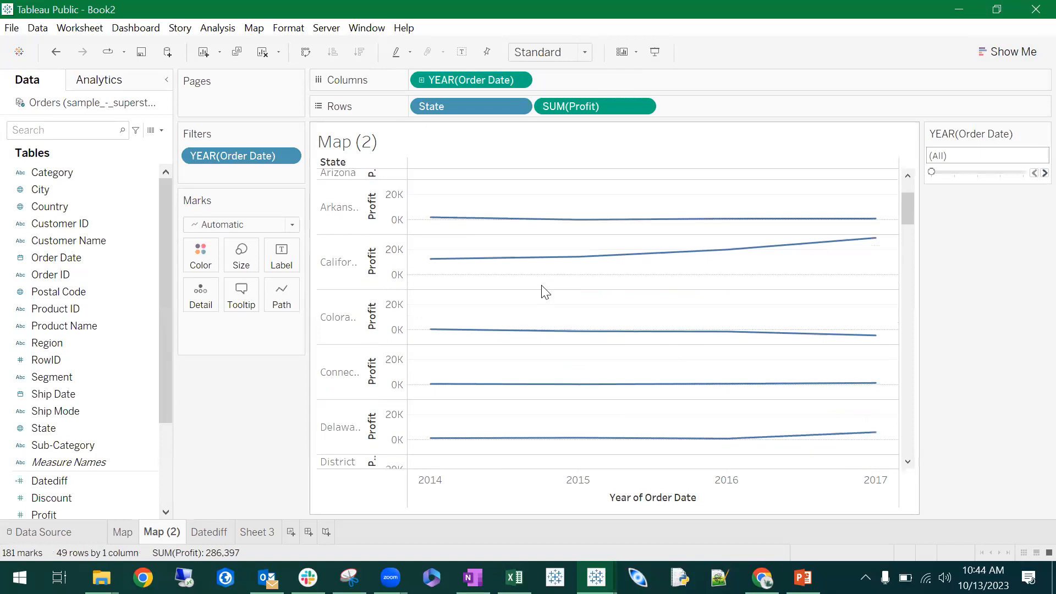
mouse_move(869, 219)
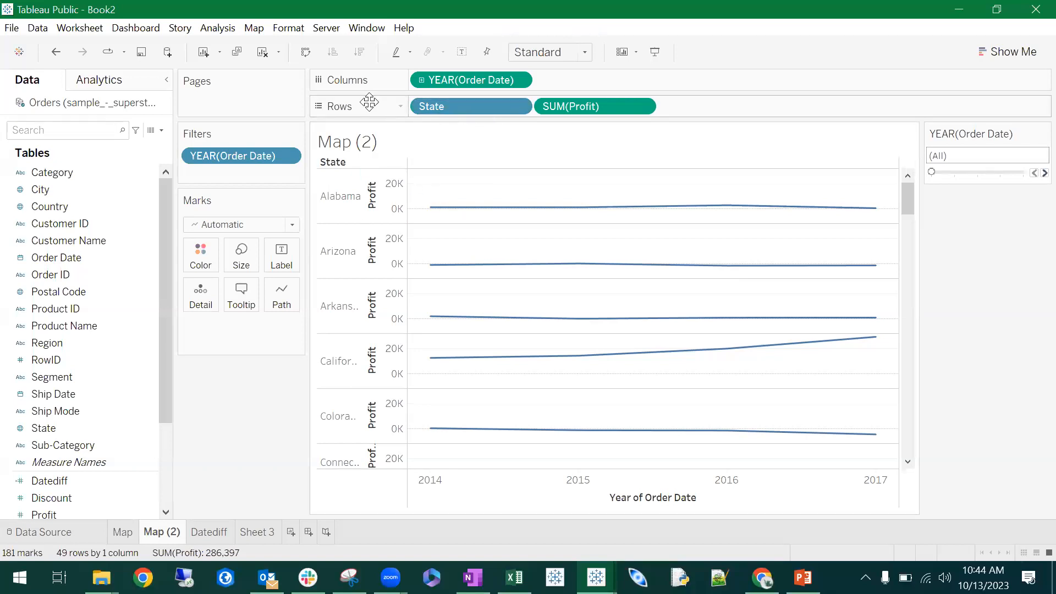
drag(460, 106, 203, 263)
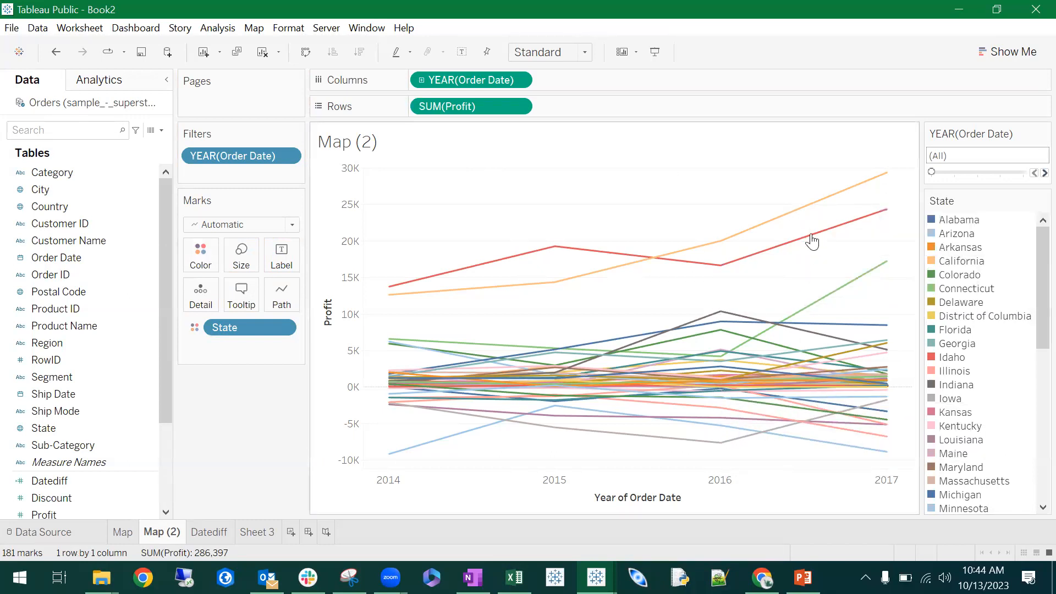
- Highlight individual states in the State legend one after another, including Alabama and Arkansas, to examine their profit lines
click(958, 222)
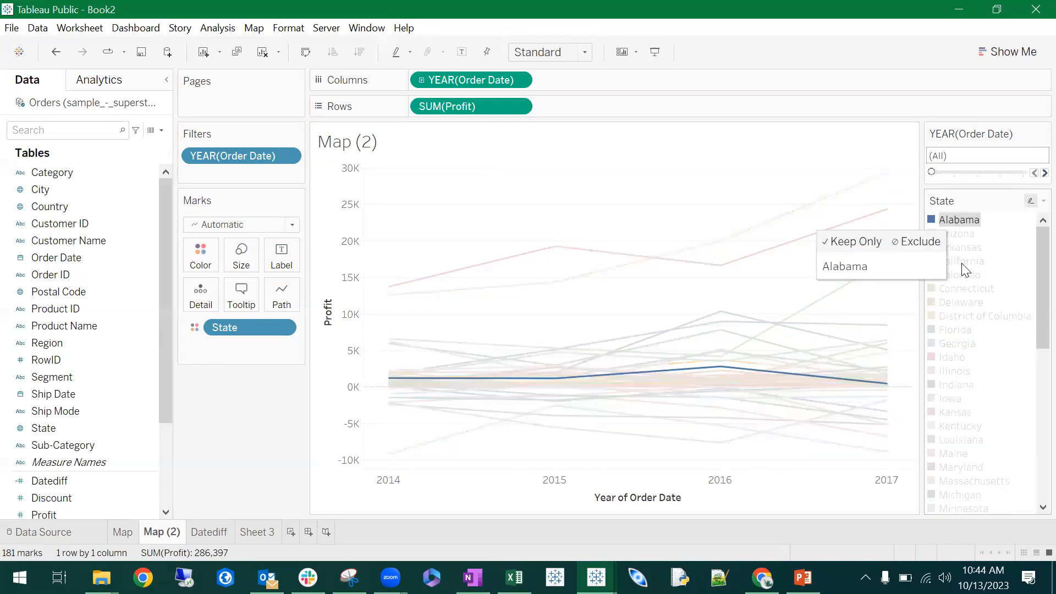
click(962, 266)
click(970, 318)
click(960, 396)
click(988, 221)
click(969, 220)
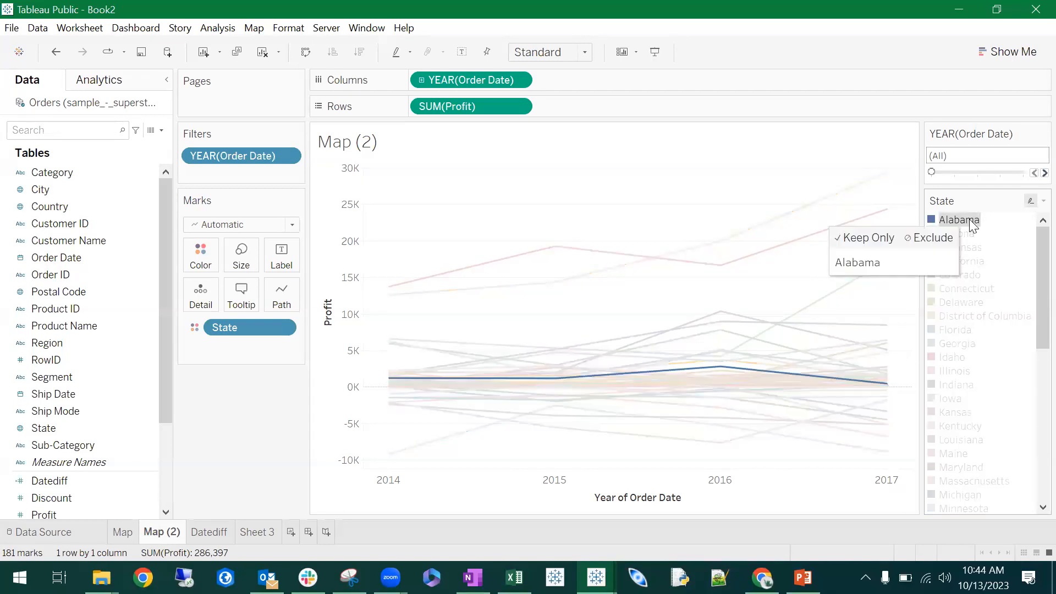
click(966, 247)
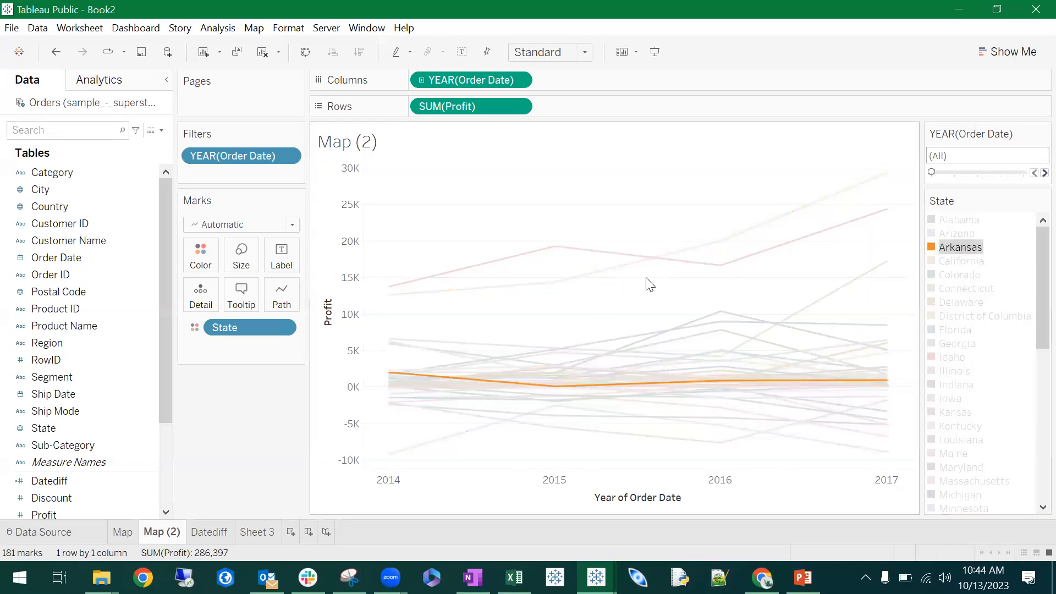
click(961, 356)
click(969, 425)
click(972, 467)
click(950, 275)
click(952, 249)
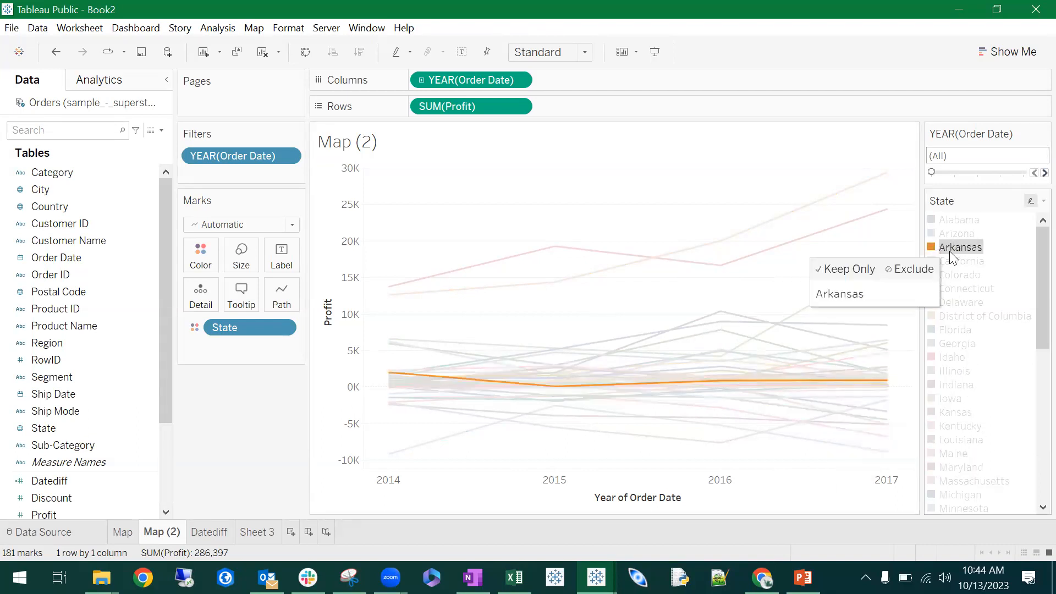
- Inspect the highest profit lines in the chart, including California and Washington, and clear the selection
click(778, 227)
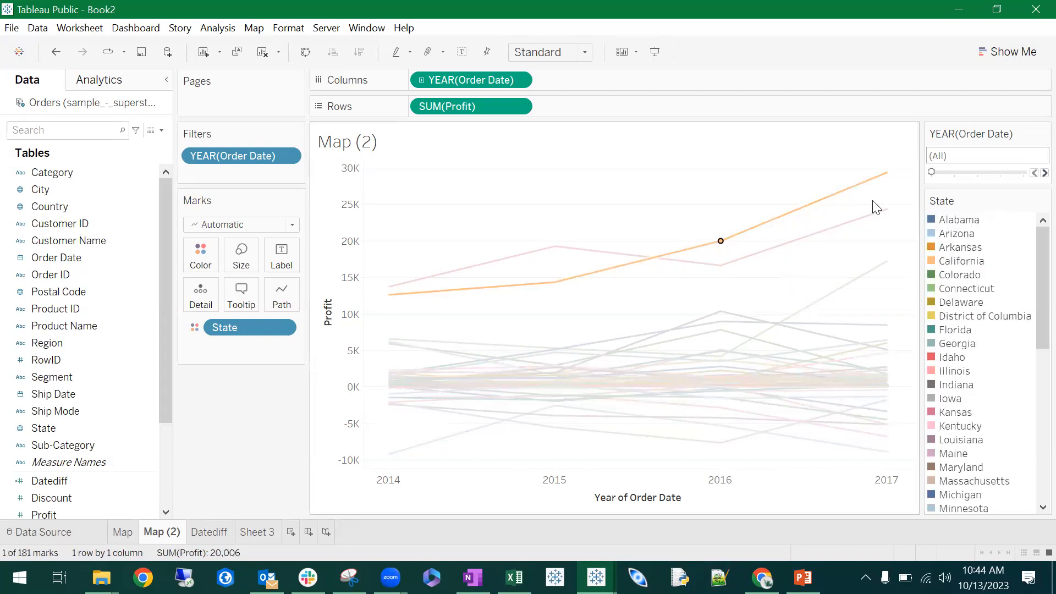
click(885, 209)
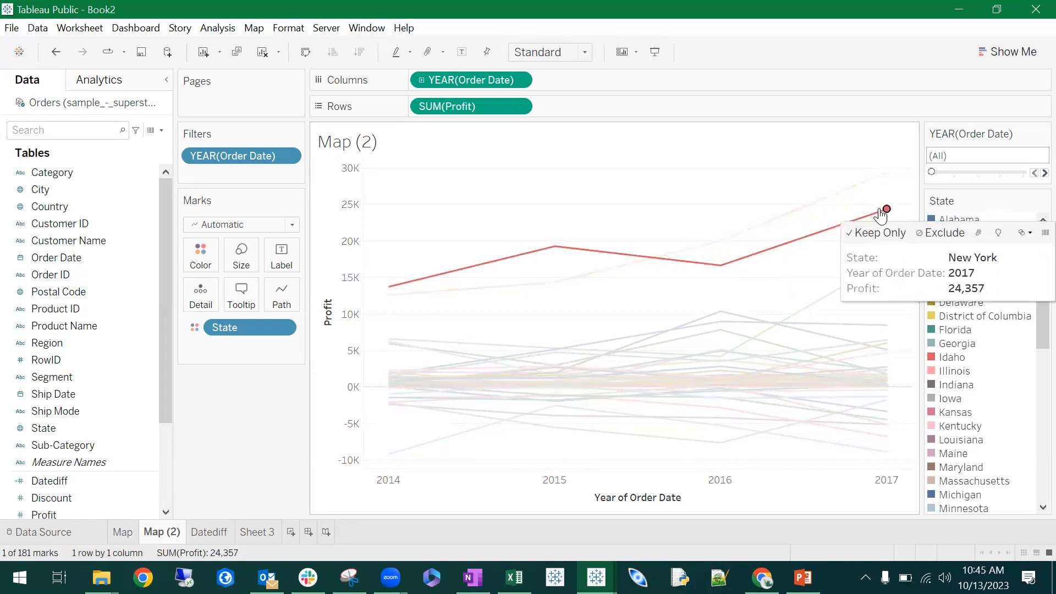
click(815, 316)
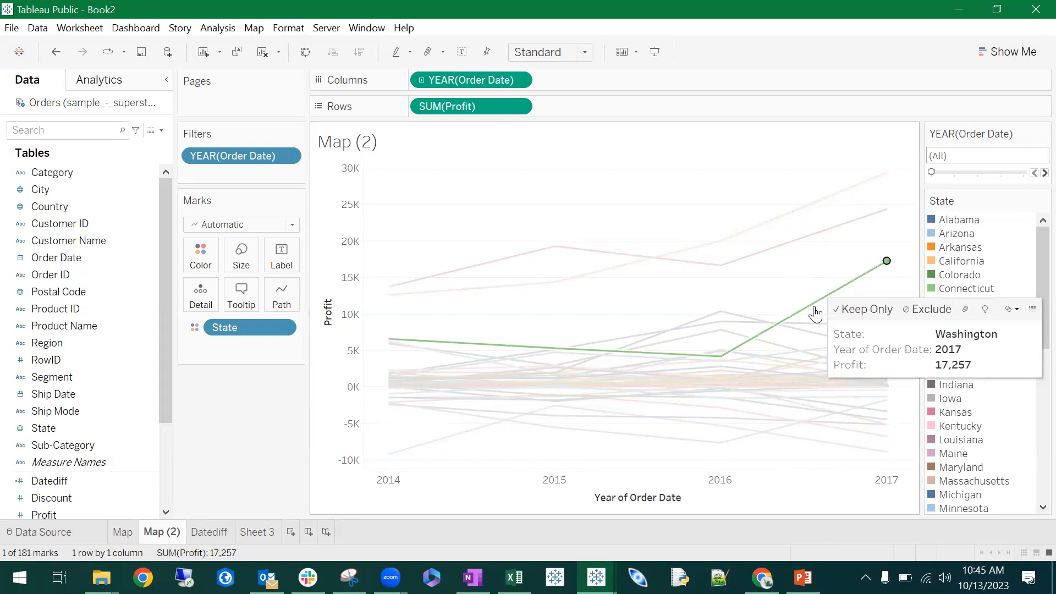
click(773, 165)
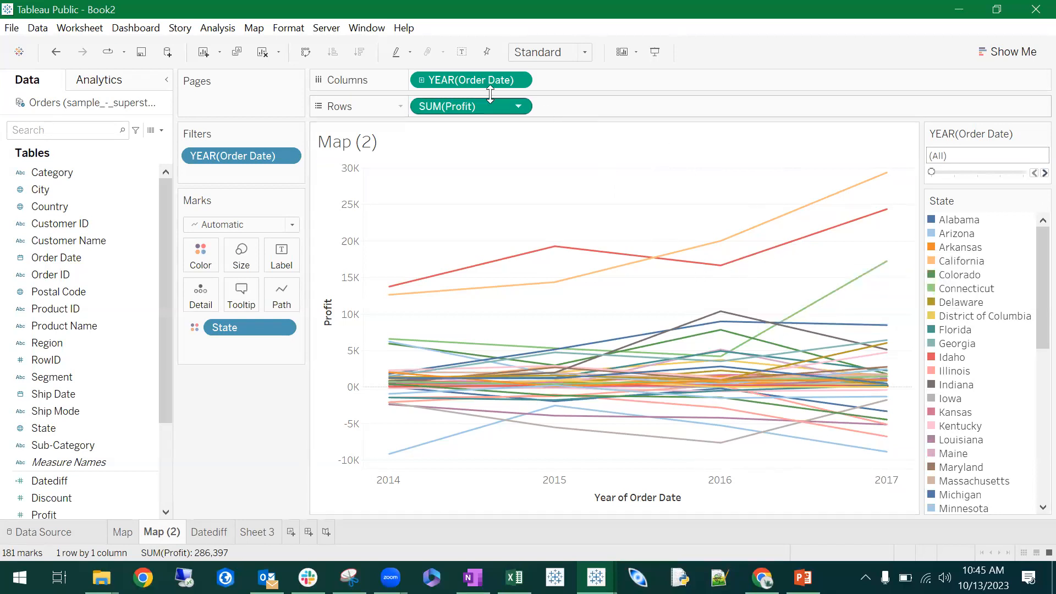
- Change Order Date on the columns from yearly to Exact Date
right_click(469, 80)
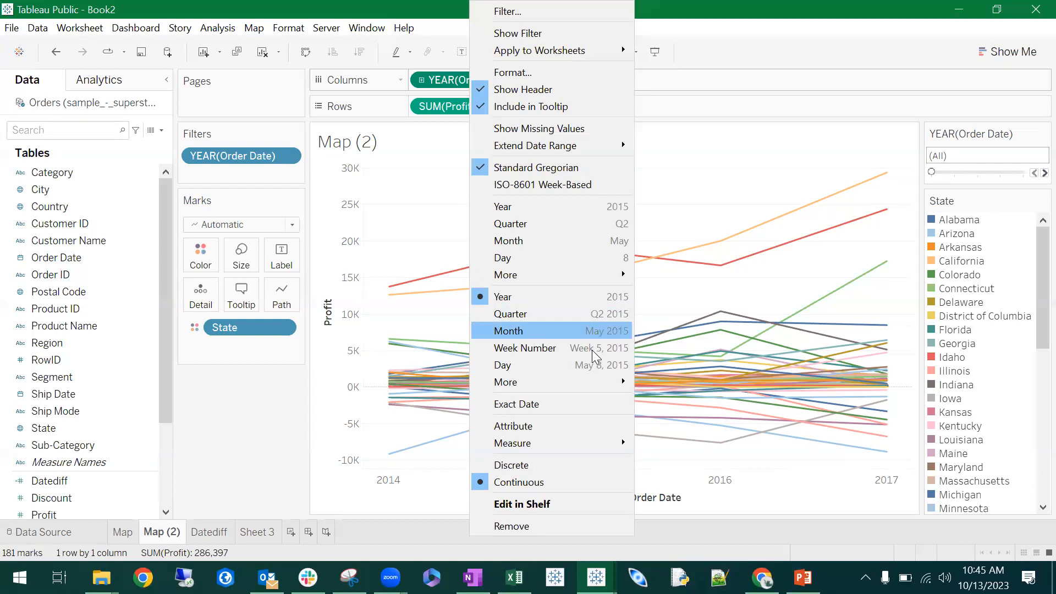
mouse_move(552, 385)
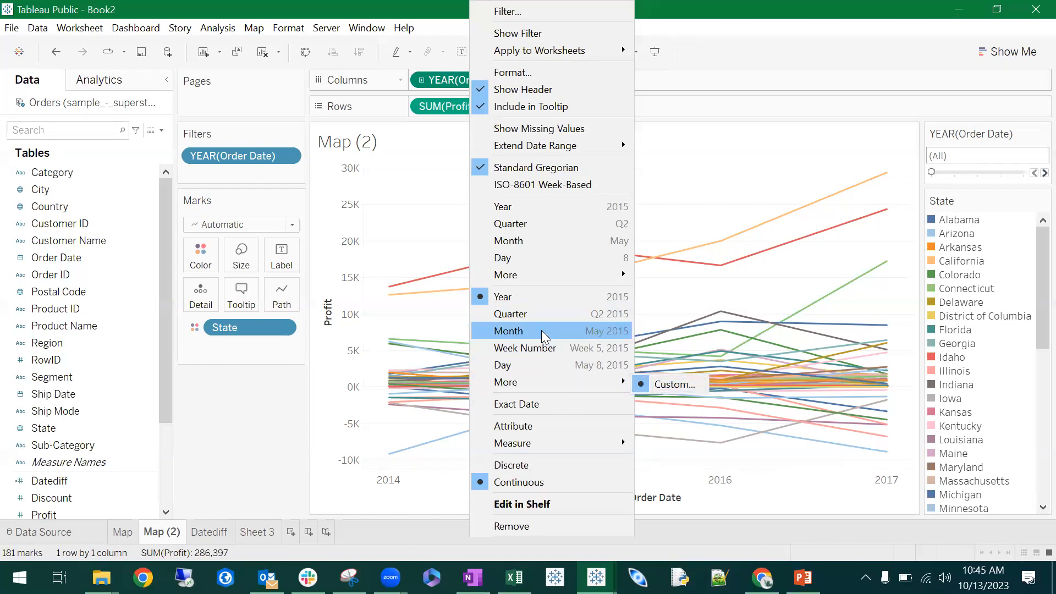
click(543, 400)
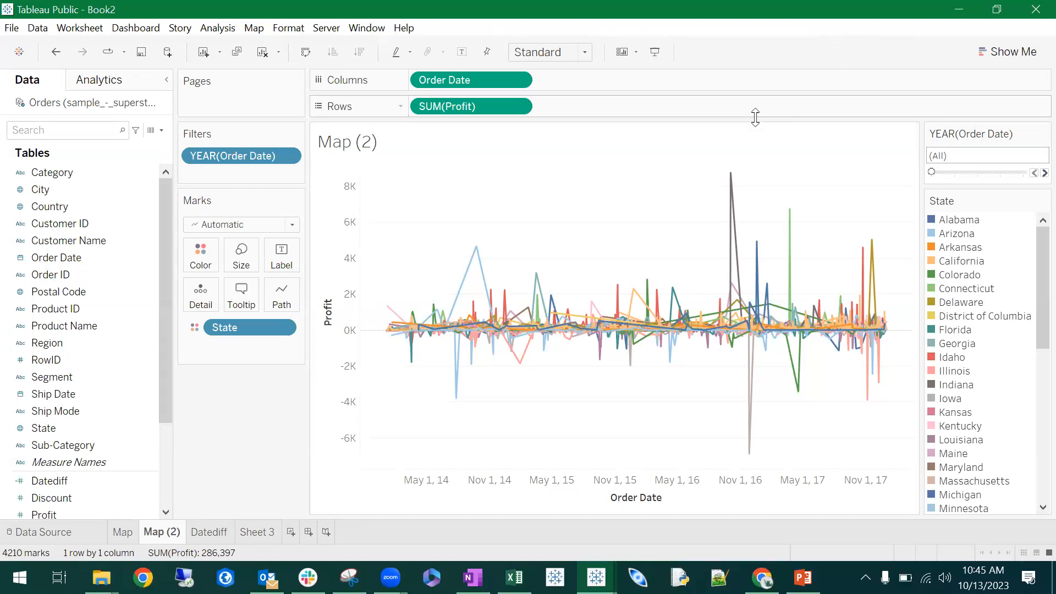
mouse_move(732, 175)
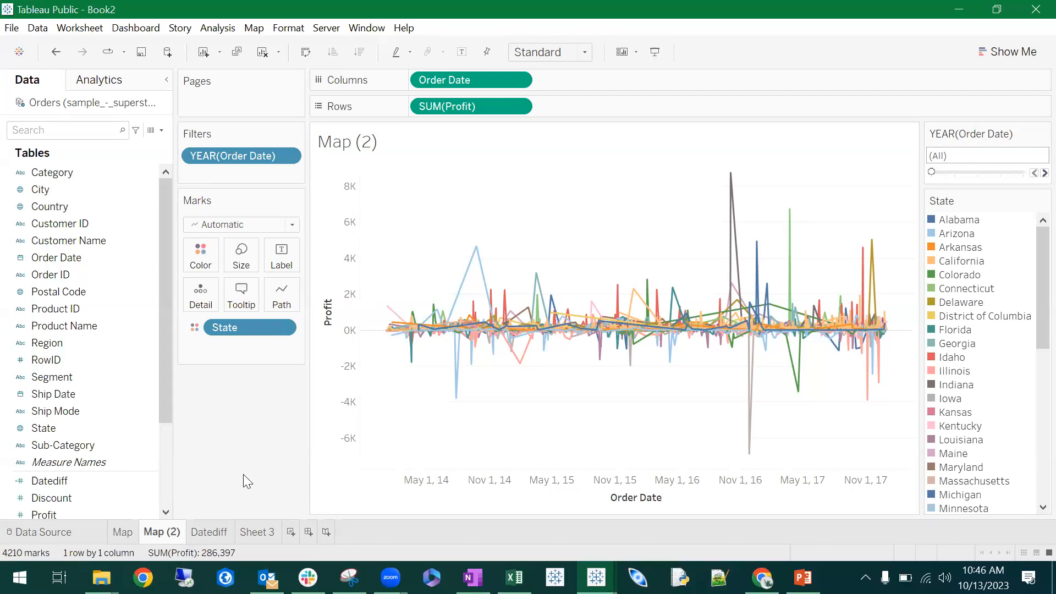
- Rename the Map (2) sheet to "LIne"
double_click(161, 532)
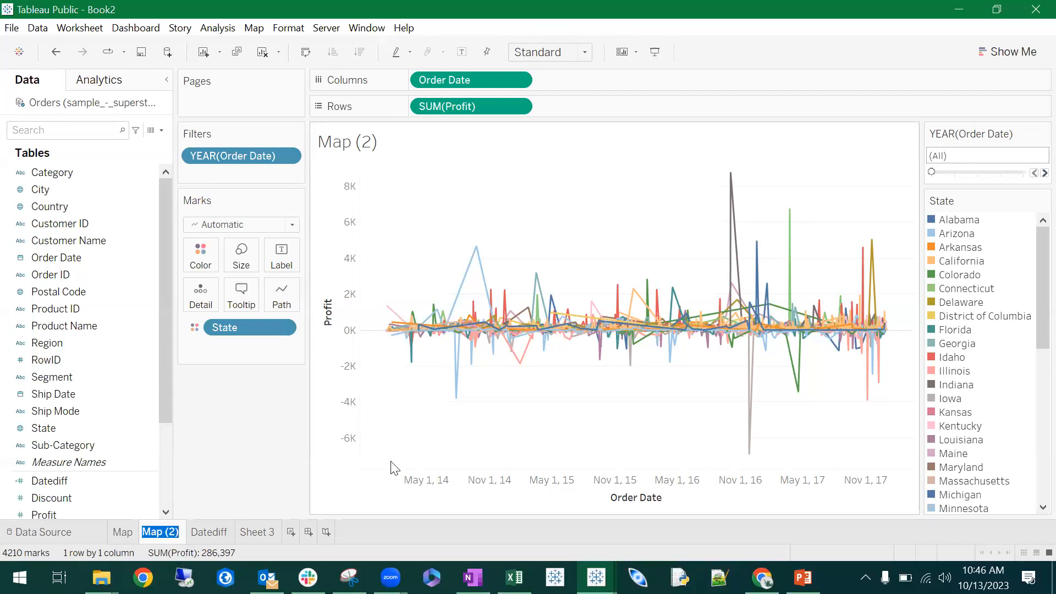
text(LIne)
key(Return)
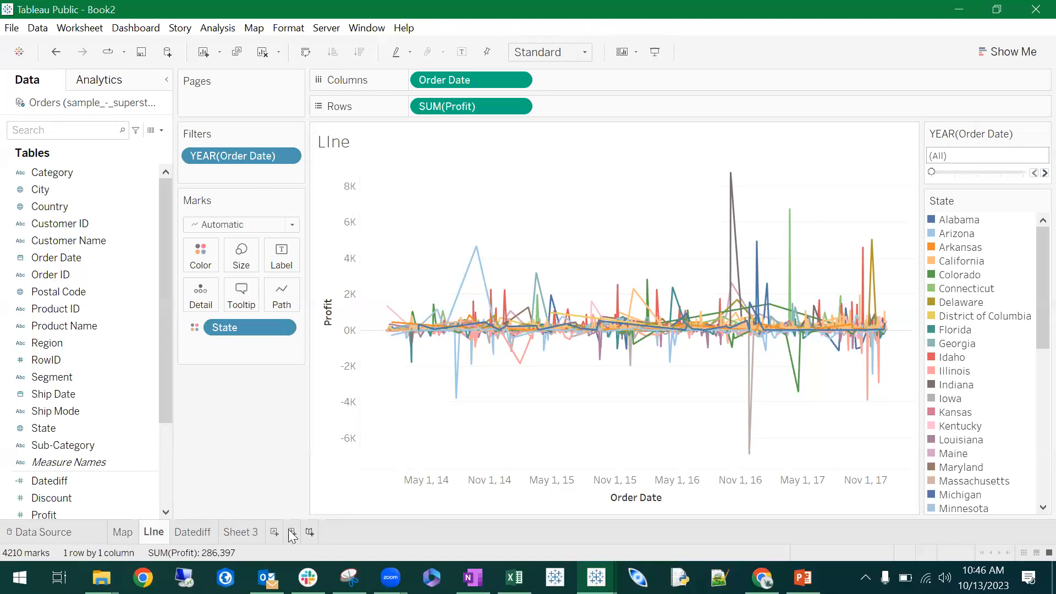
- On Sheet 3, place Profit on the columns and Sales on the rows, with Show Me open
click(251, 532)
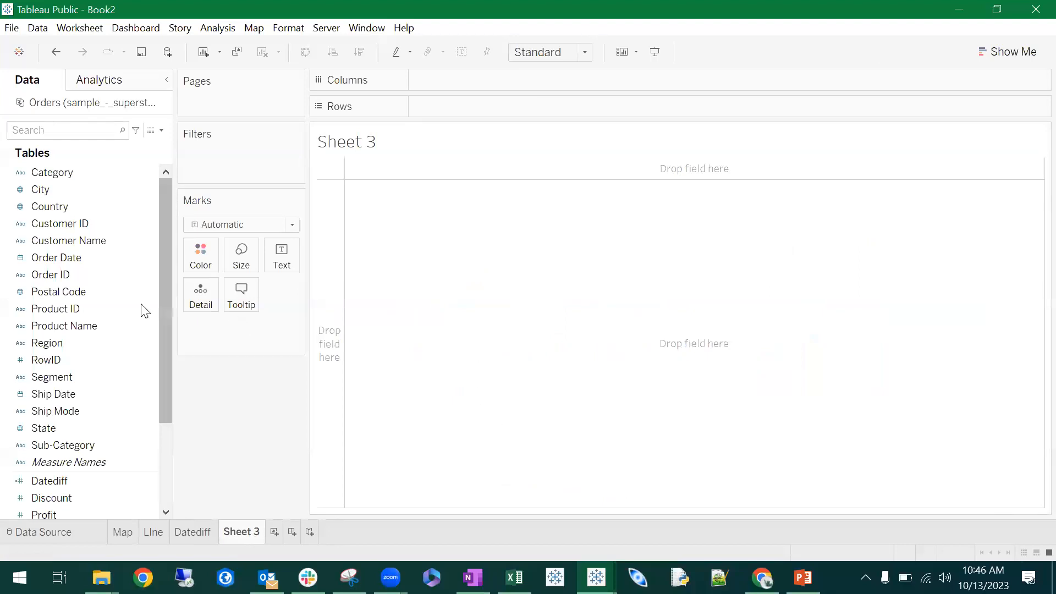
scroll(111, 309, down, 3)
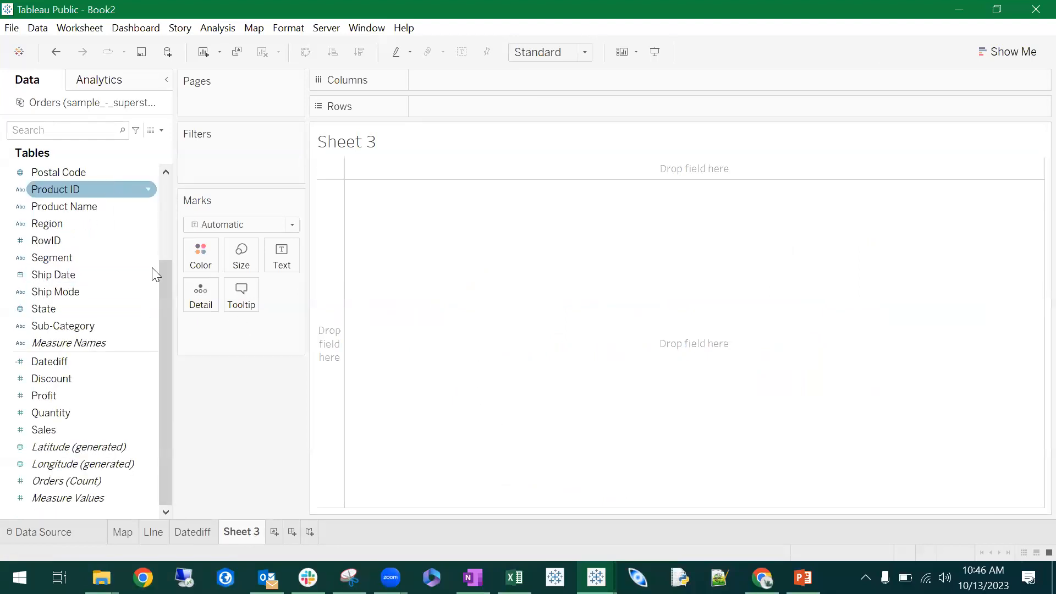
click(1030, 53)
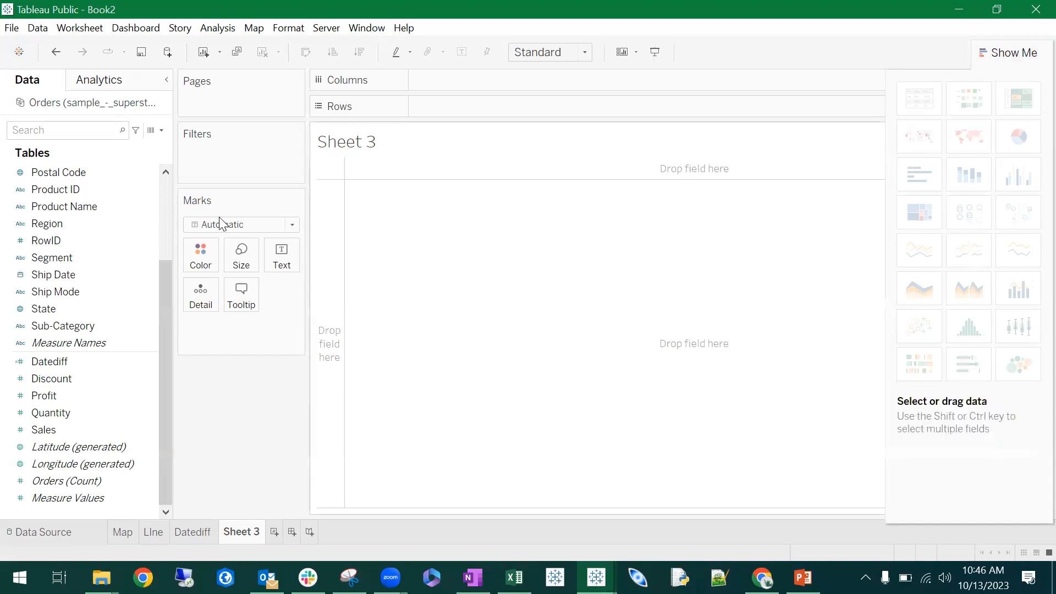
scroll(91, 234, up, 3)
click(90, 175)
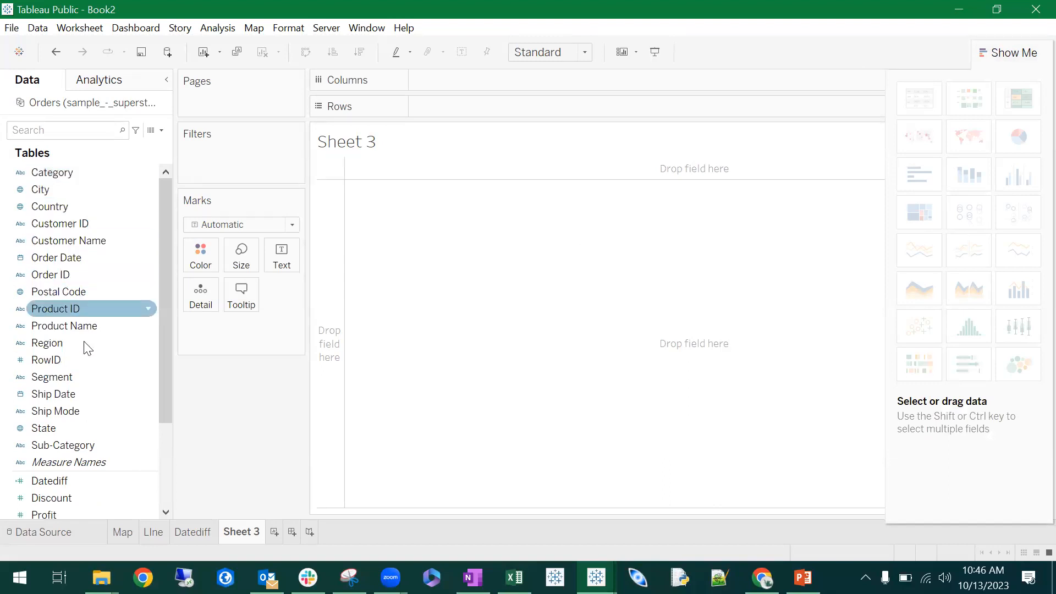
scroll(95, 325, down, 3)
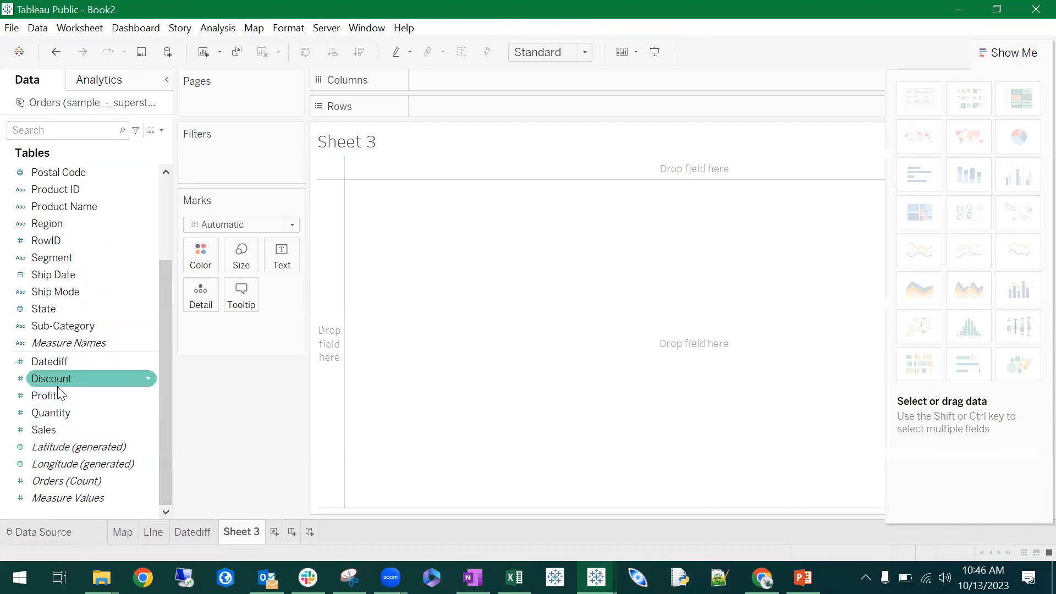
drag(55, 395, 490, 86)
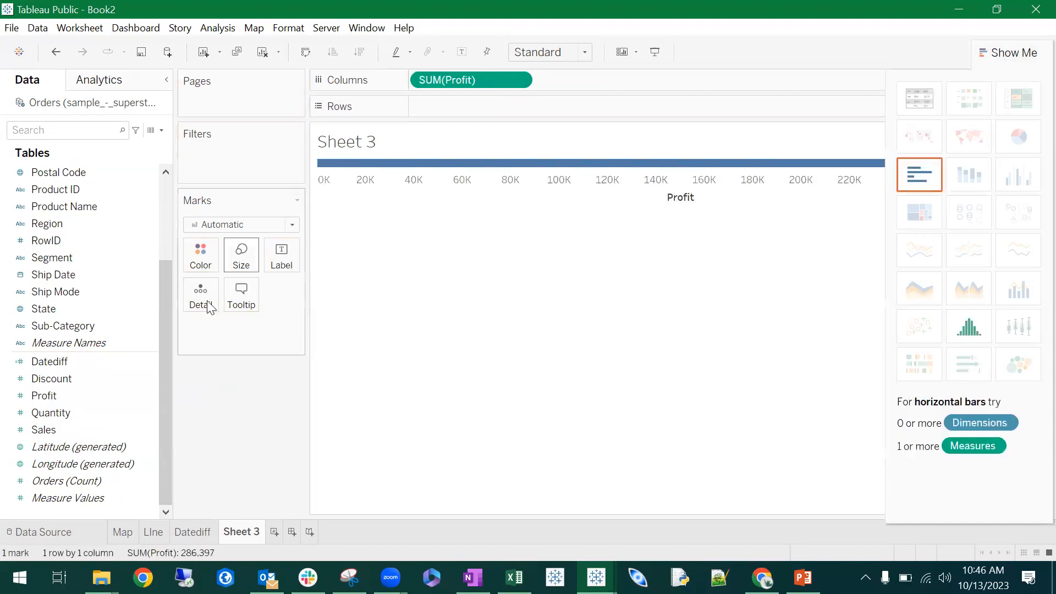
drag(58, 432, 534, 106)
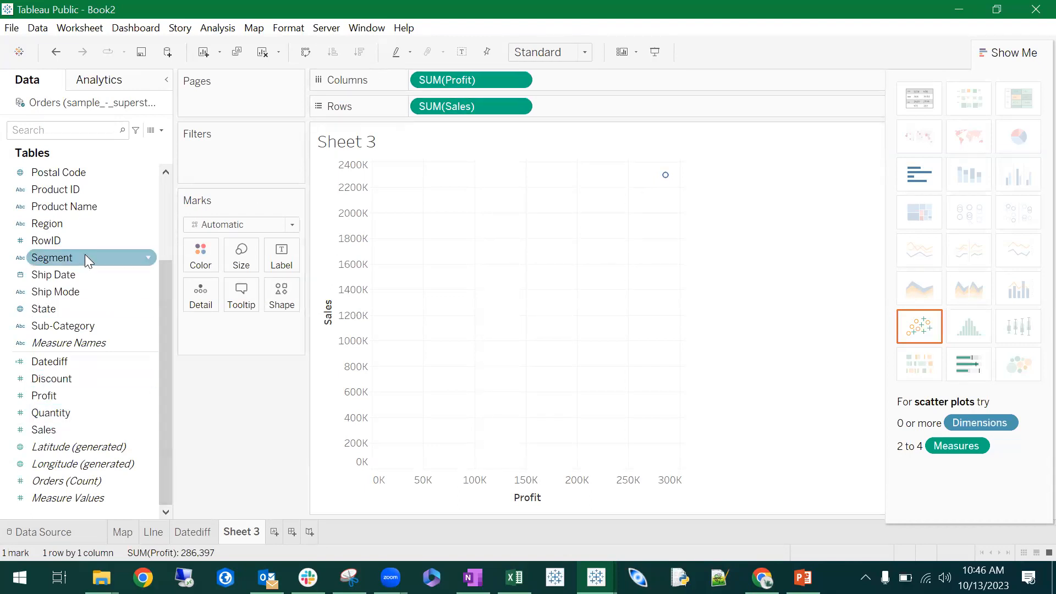
scroll(85, 254, up, 3)
scroll(90, 209, down, 3)
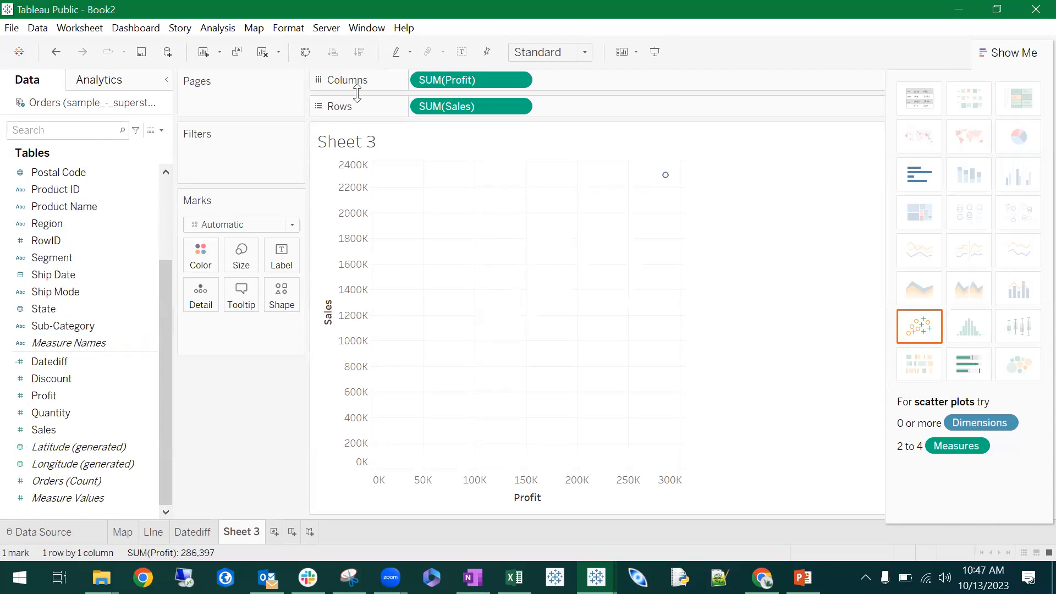
click(60, 223)
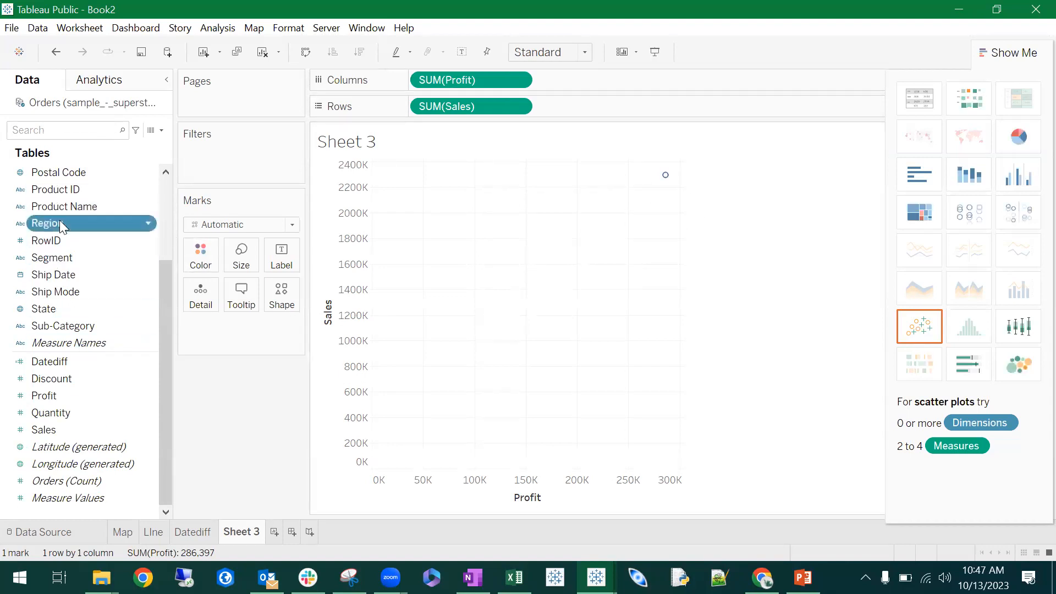
right_click(59, 221)
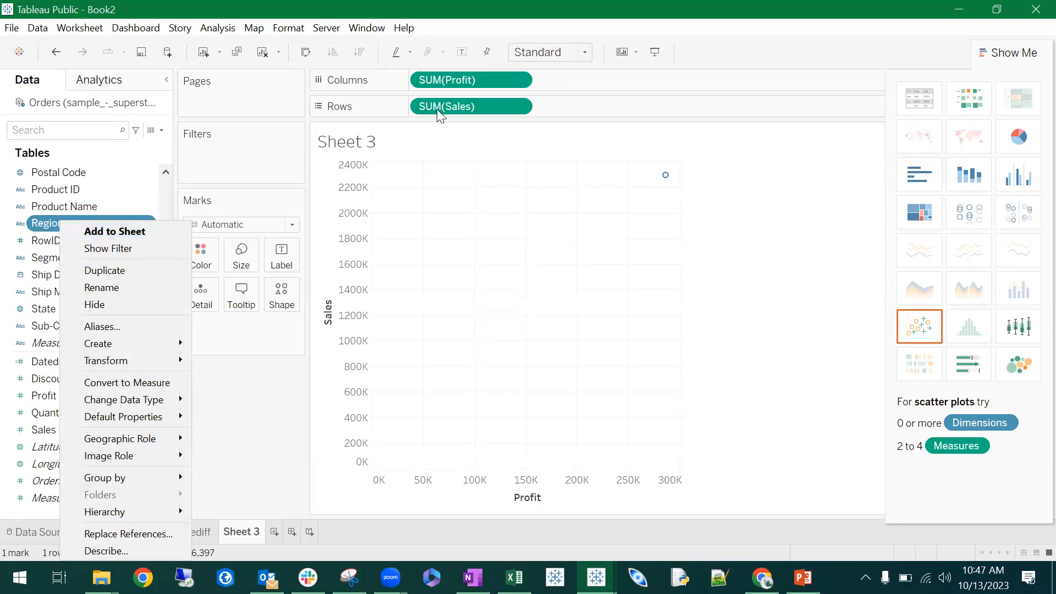
click(772, 53)
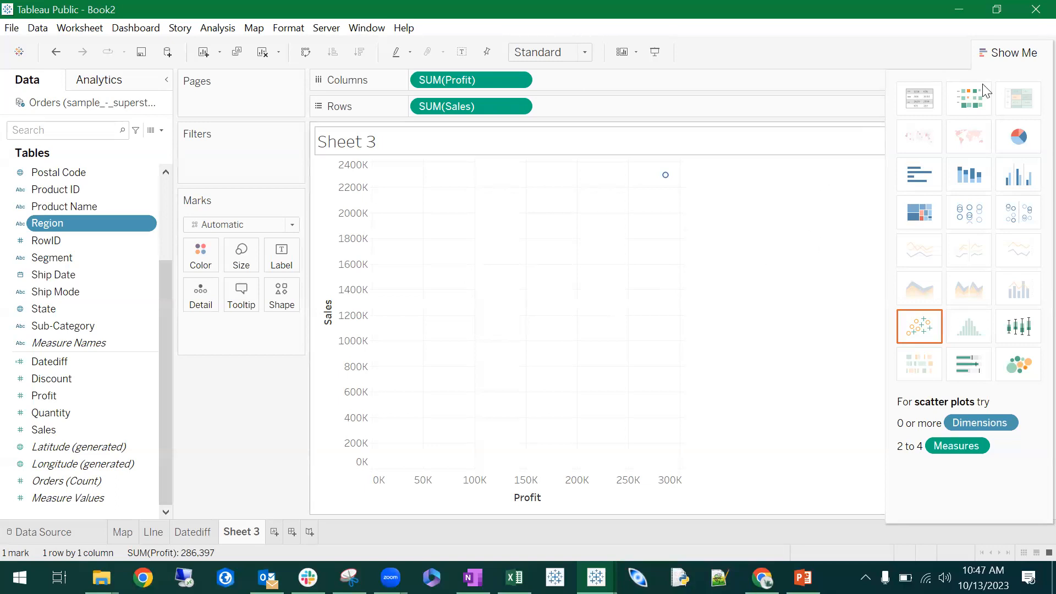
- Close Show Me and color the scatter plot marks by Sub-Category
click(1018, 49)
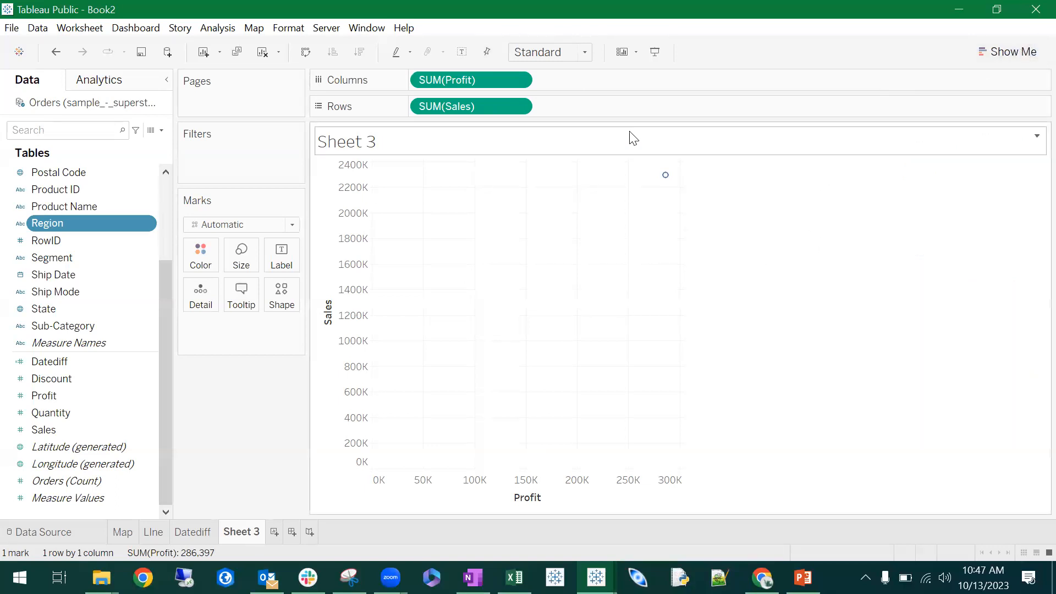
mouse_move(663, 179)
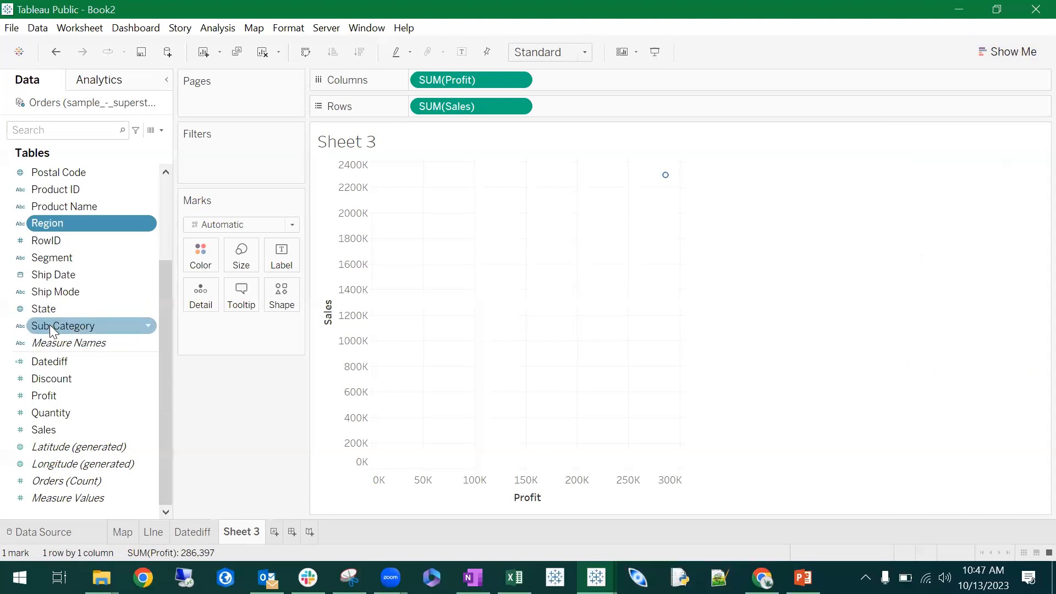
drag(49, 325, 199, 254)
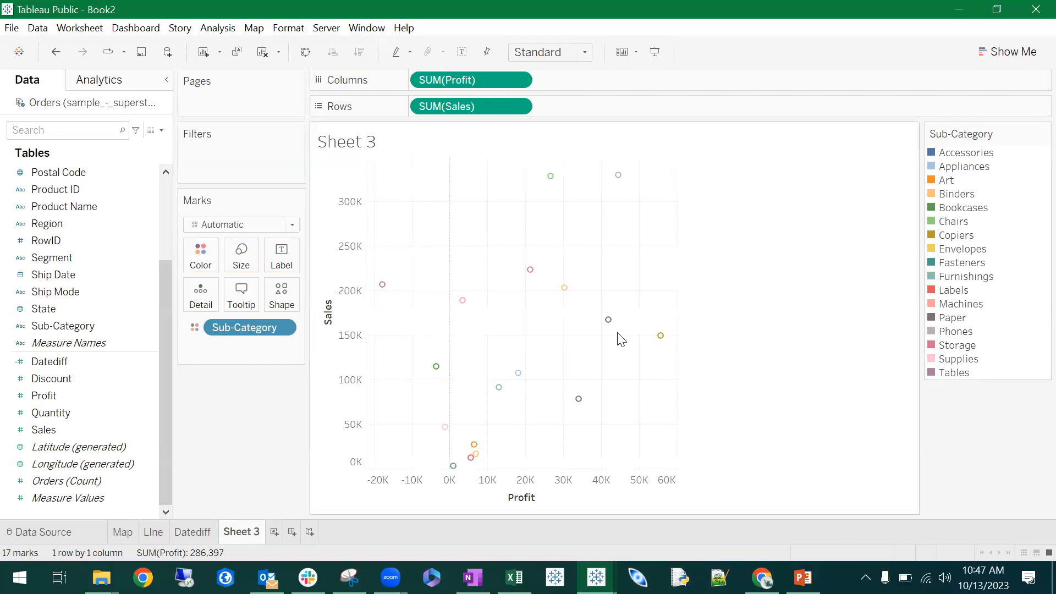
- Swap the rows and columns so that Sales is on the columns and Profit on the rows
mouse_move(662, 341)
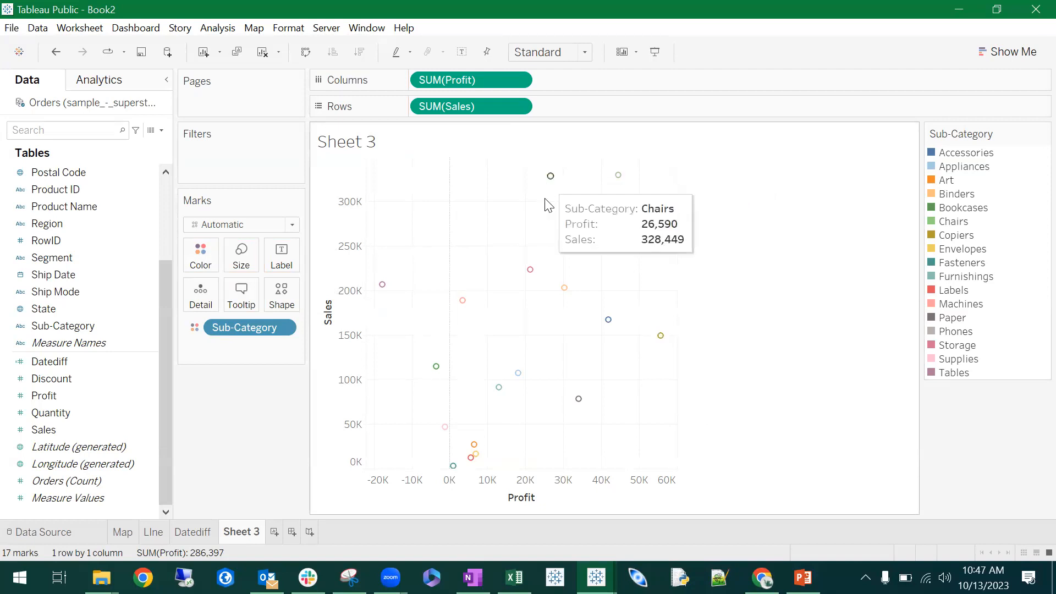
mouse_move(619, 177)
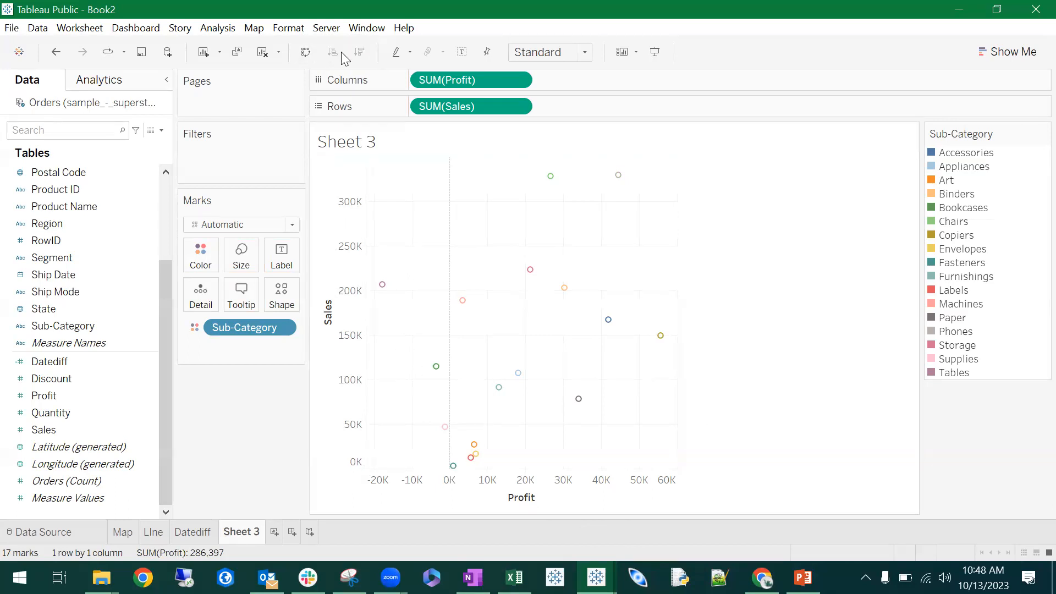
click(307, 51)
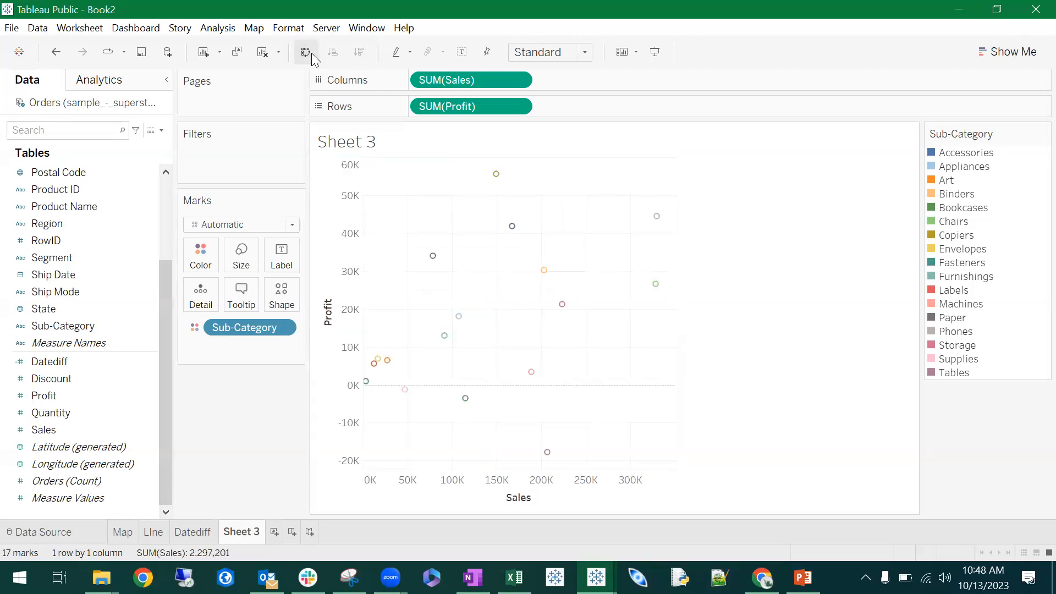
click(311, 53)
click(311, 54)
mouse_move(511, 229)
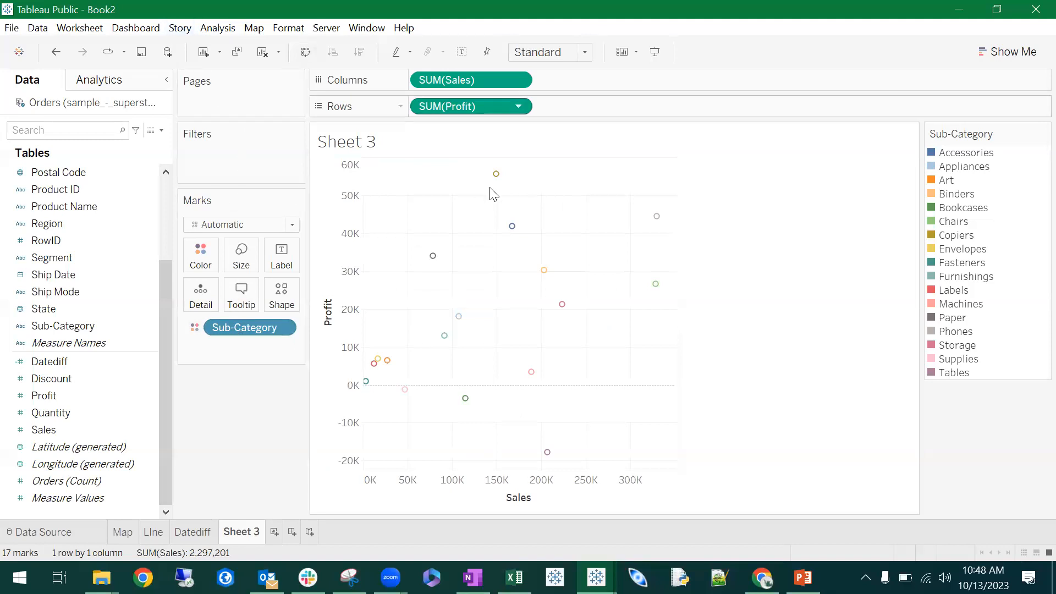
mouse_move(498, 176)
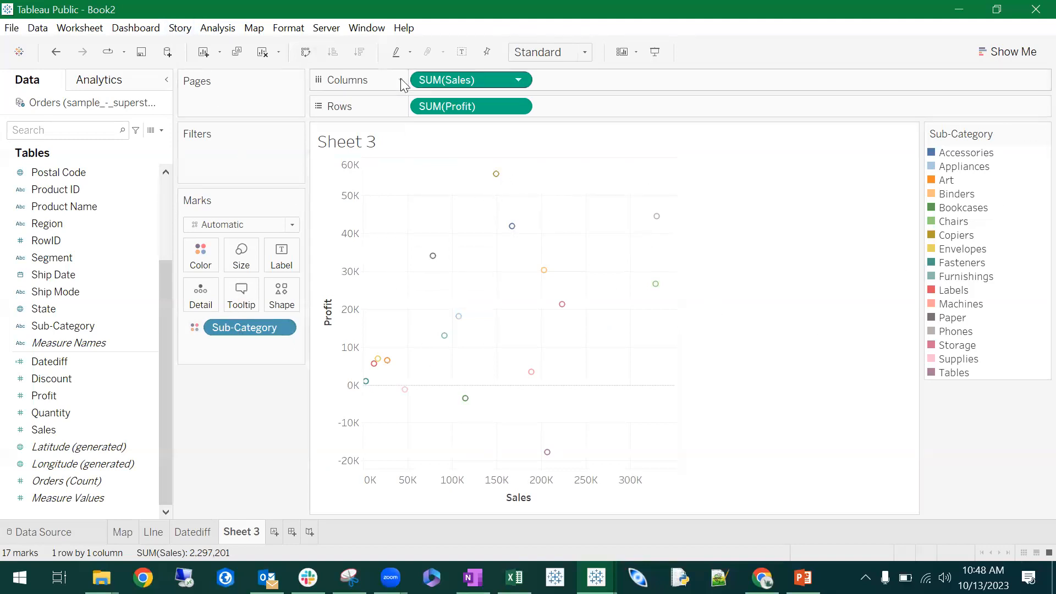
- Try the horizontal bars chart type for profit and sales by sub-category, and undo it
click(1006, 50)
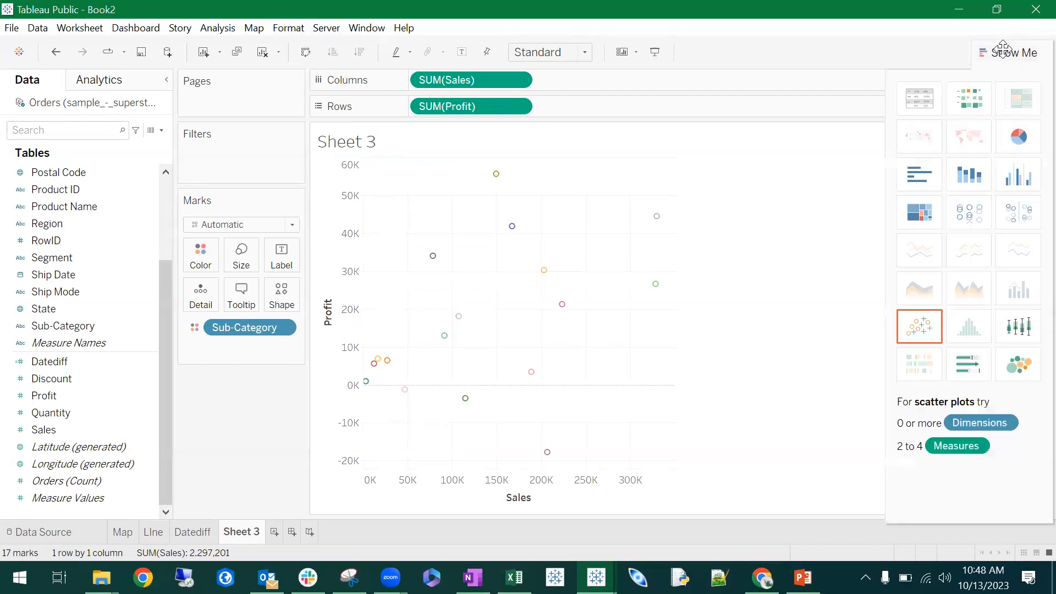
click(929, 183)
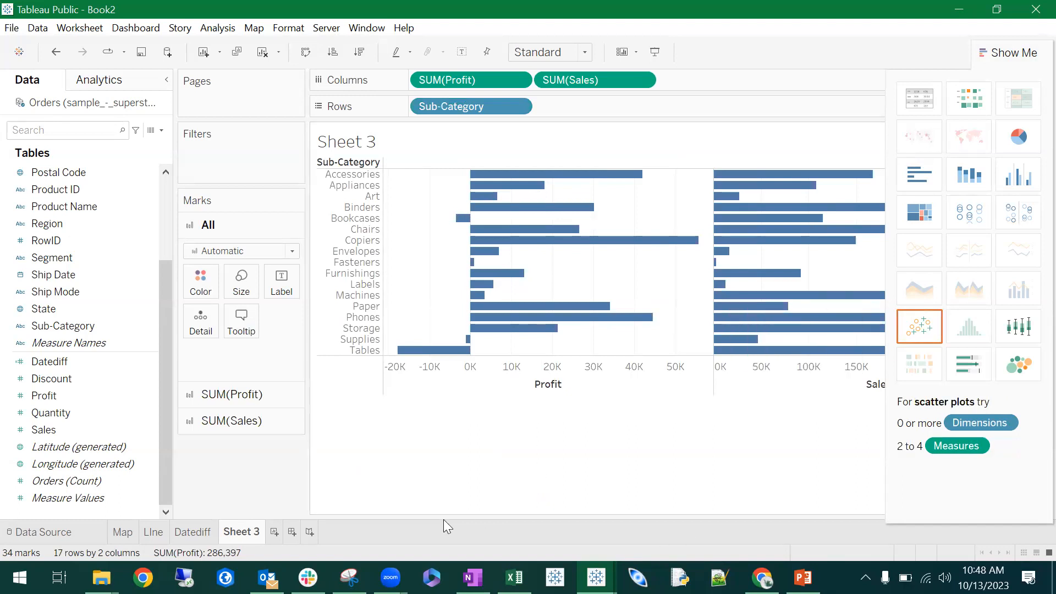
click(993, 50)
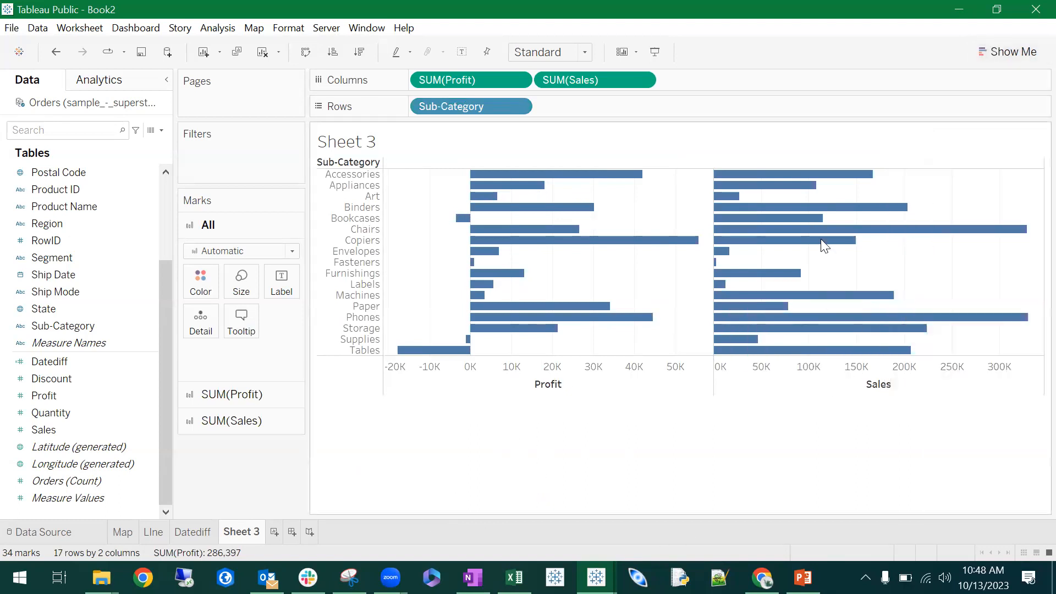
click(1012, 52)
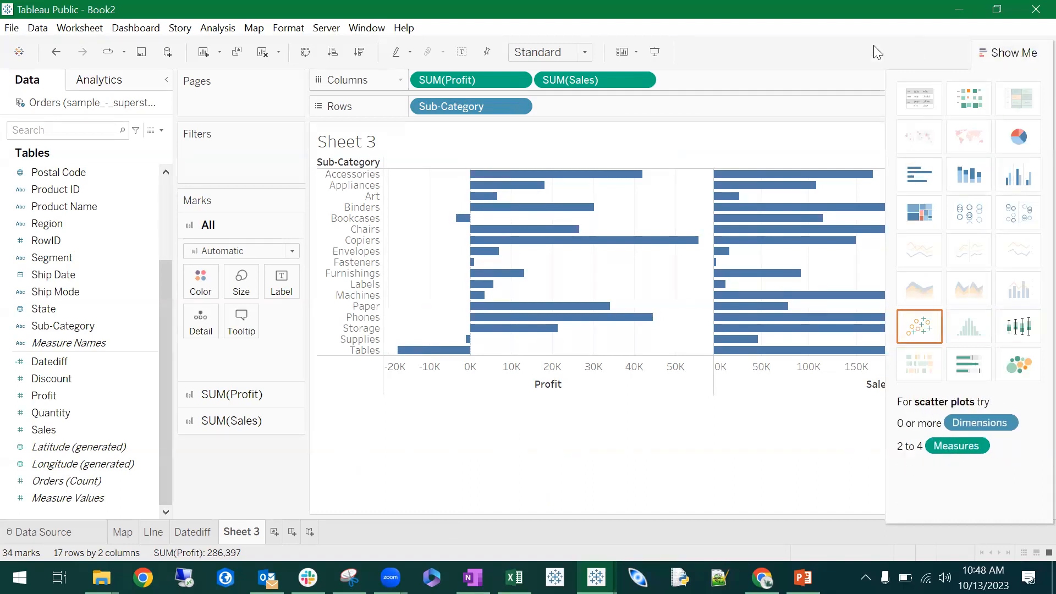
click(1020, 51)
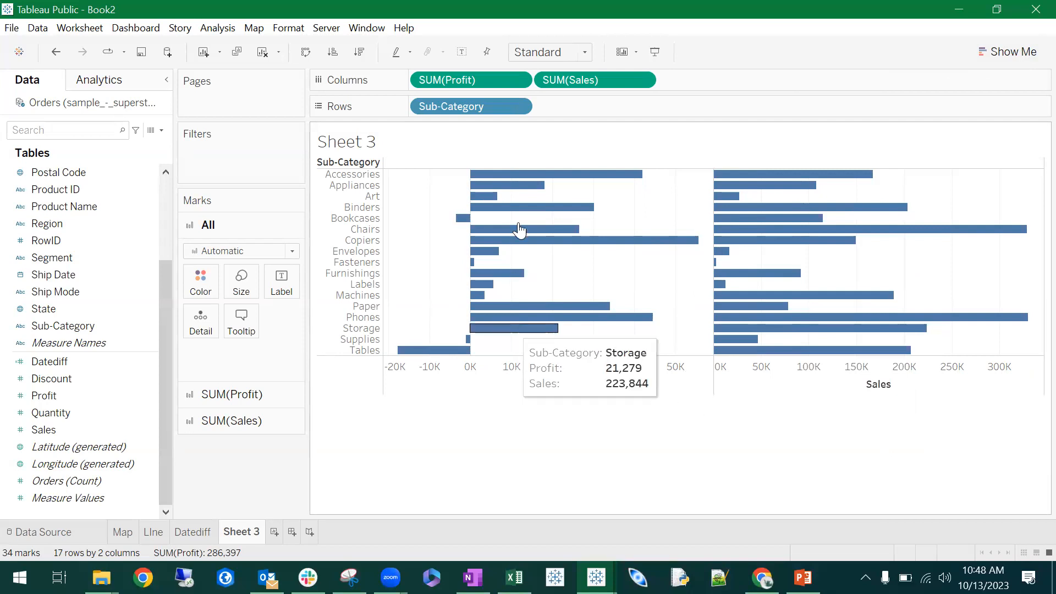
click(56, 52)
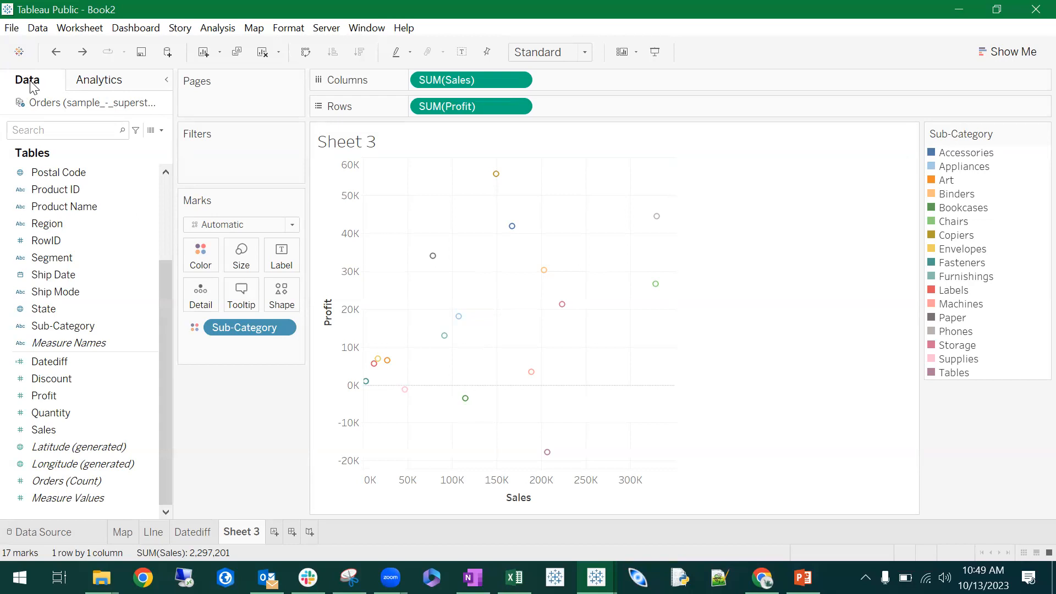
- Add a trend line to the profit versus sales scatter plot and check its equation, fit statistics and available options
click(109, 84)
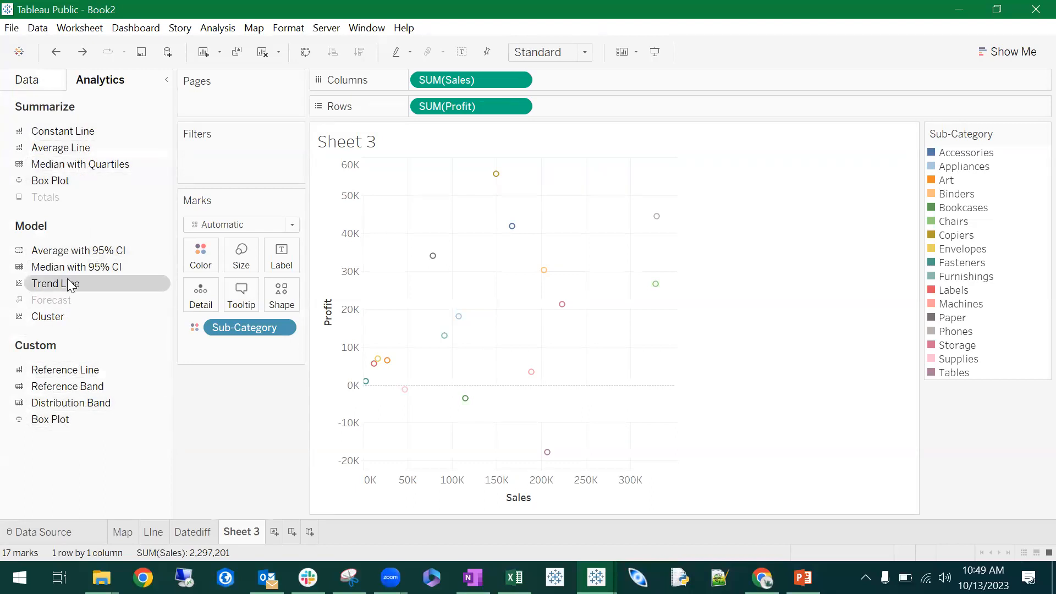
drag(44, 289, 441, 196)
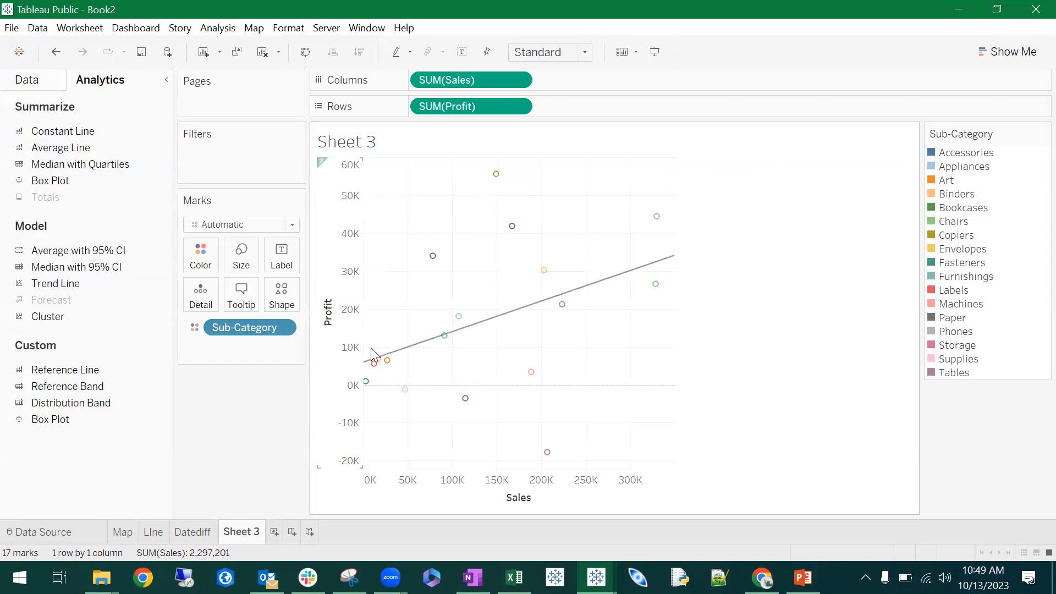
mouse_move(621, 284)
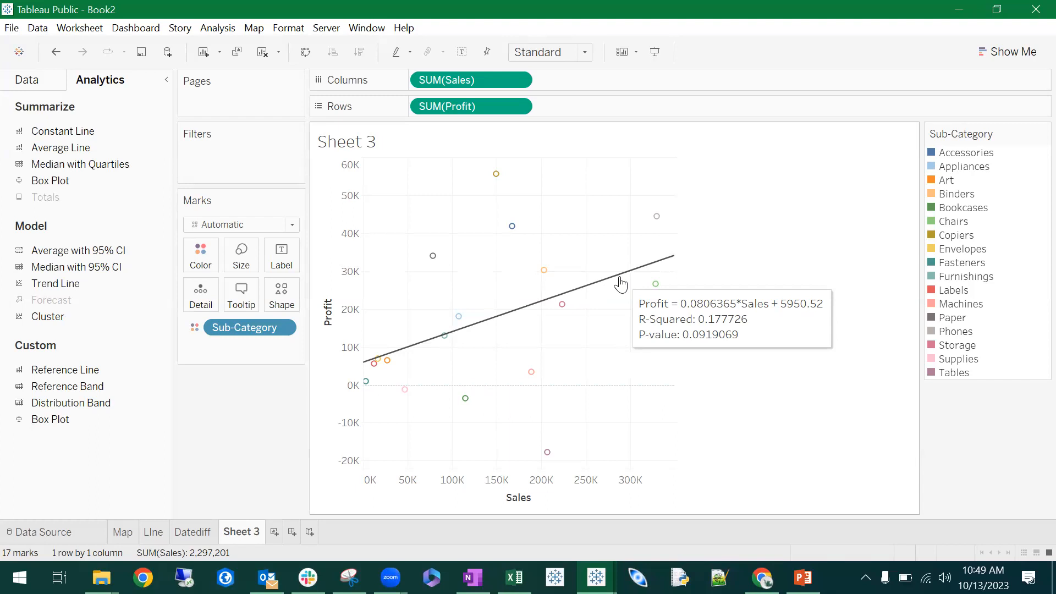
mouse_move(663, 268)
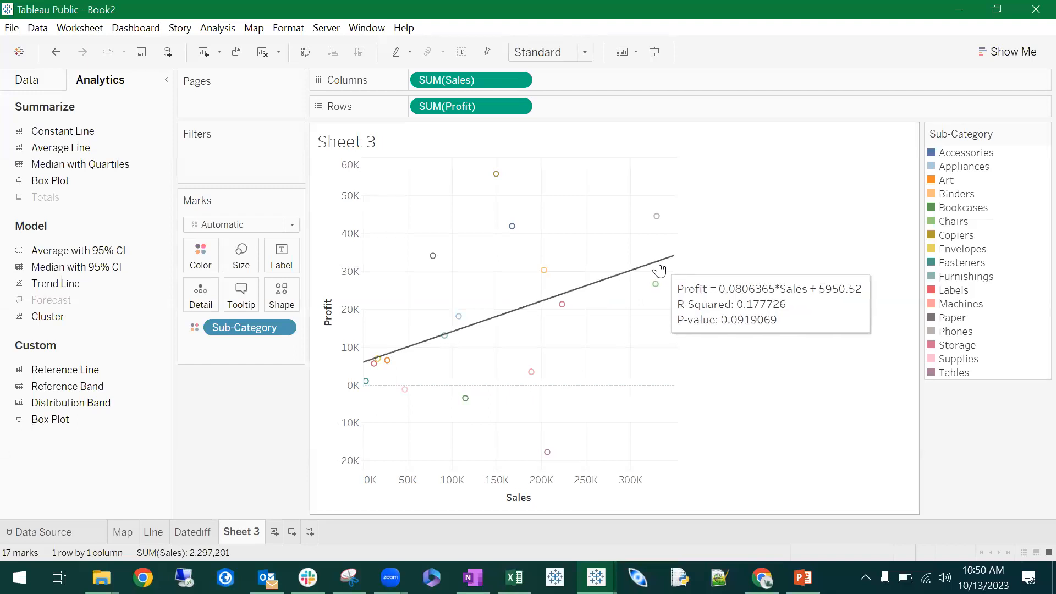
right_click(587, 296)
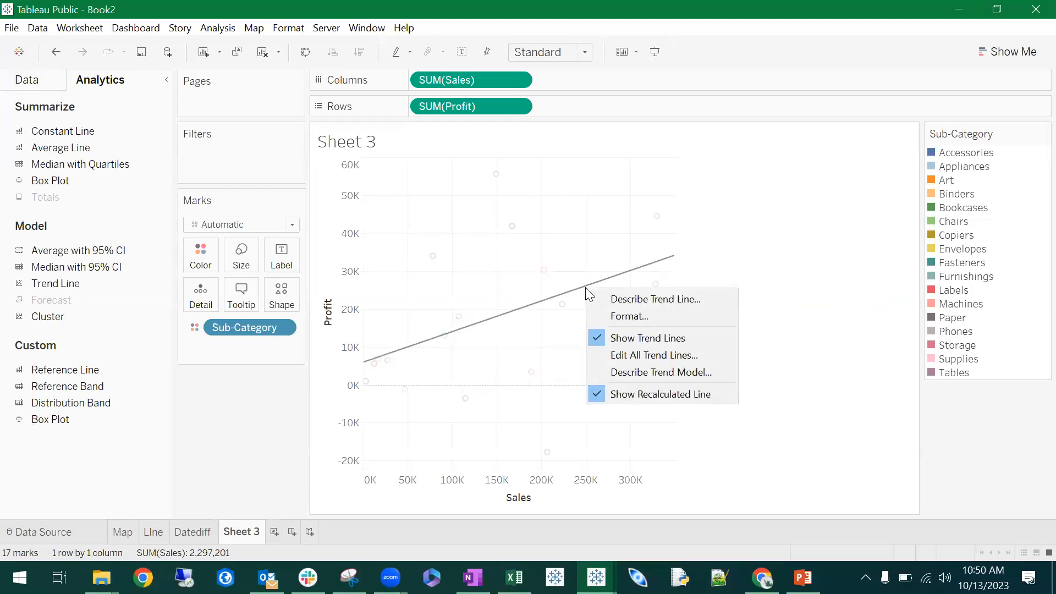
click(842, 211)
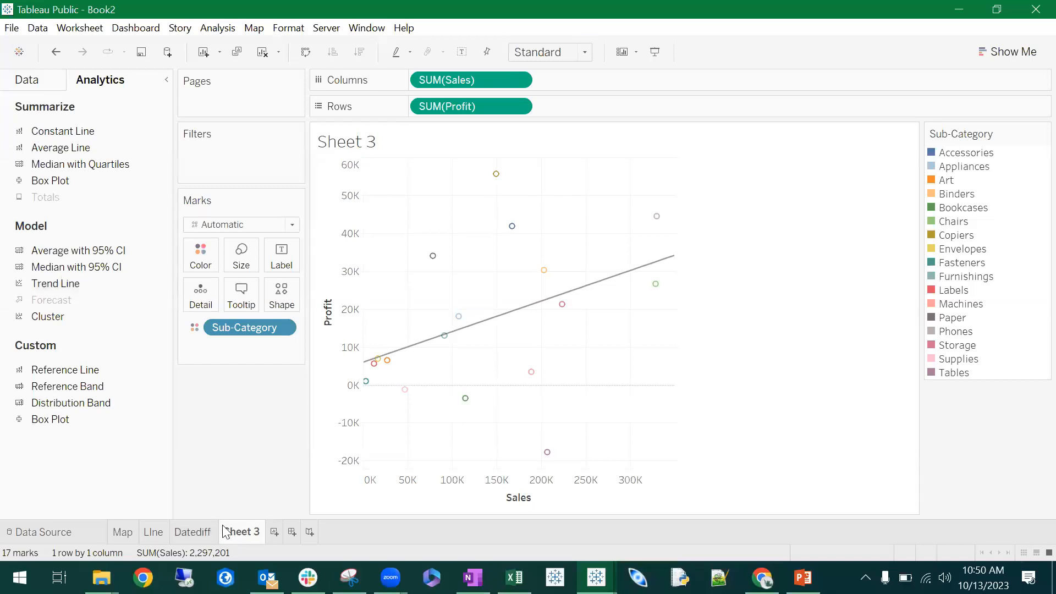
mouse_move(242, 531)
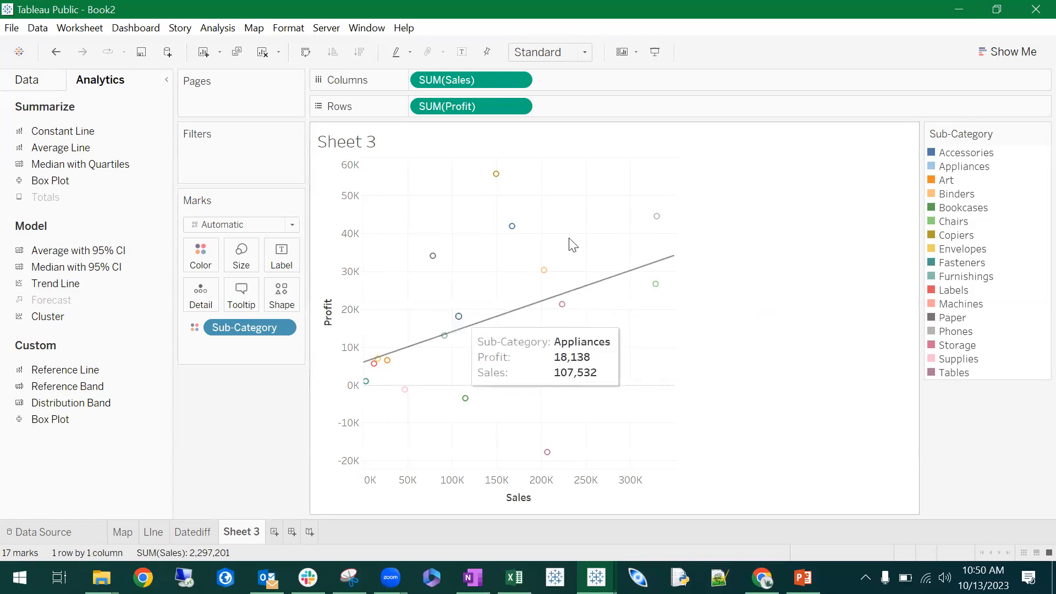
right_click(595, 288)
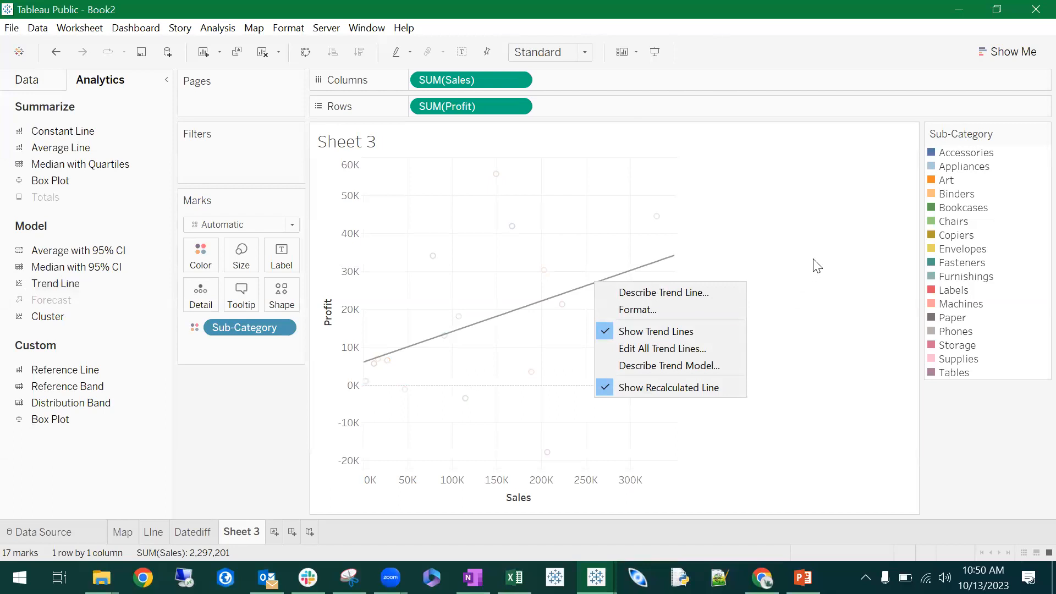
click(852, 225)
- Review the Datediff, LIne and Map sheets and return to Sheet 3
click(192, 532)
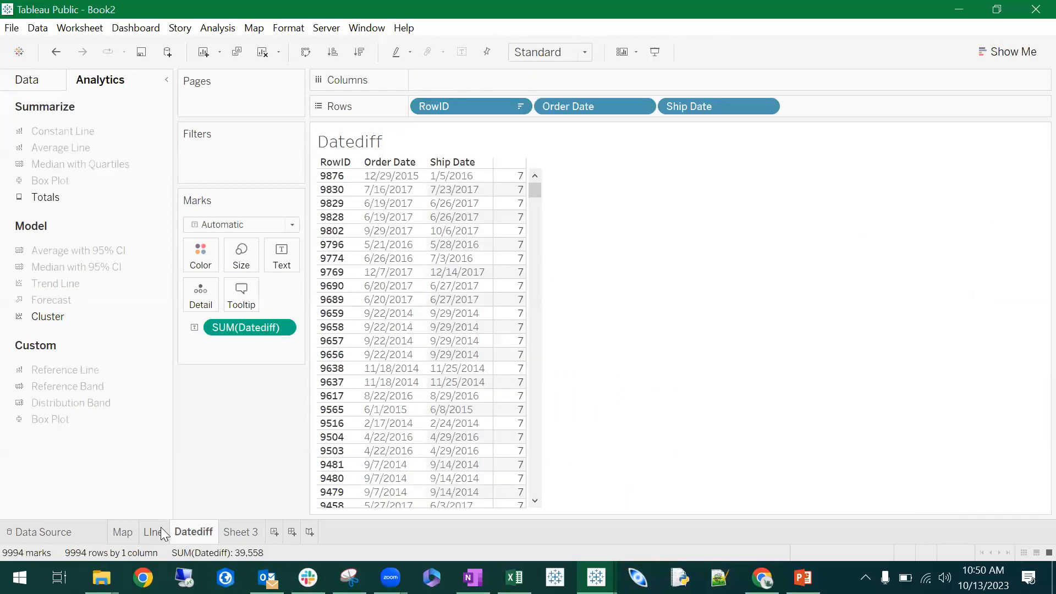
click(155, 532)
click(127, 531)
click(159, 533)
click(124, 533)
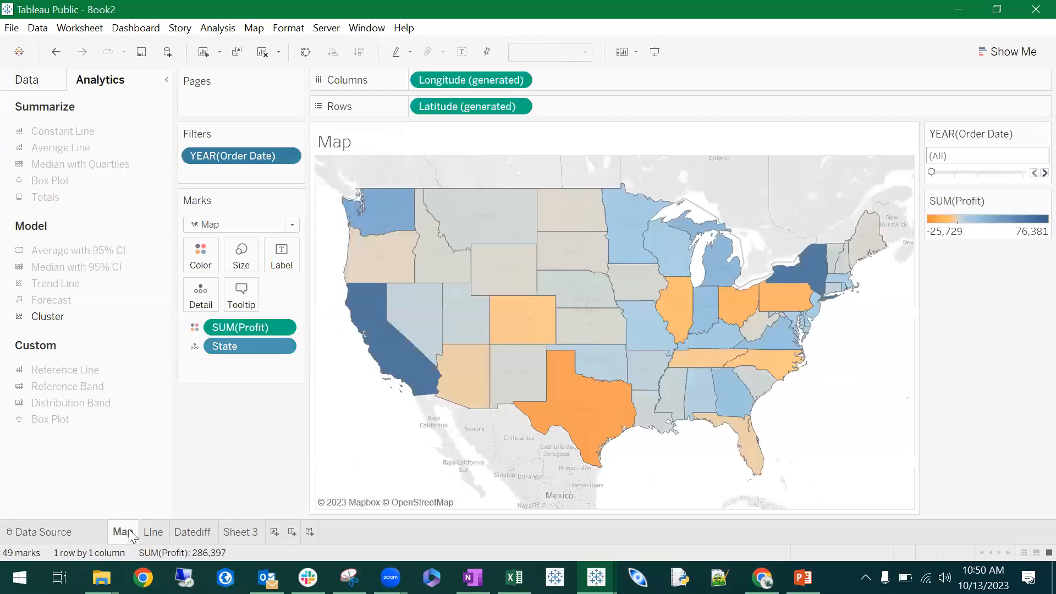
click(250, 532)
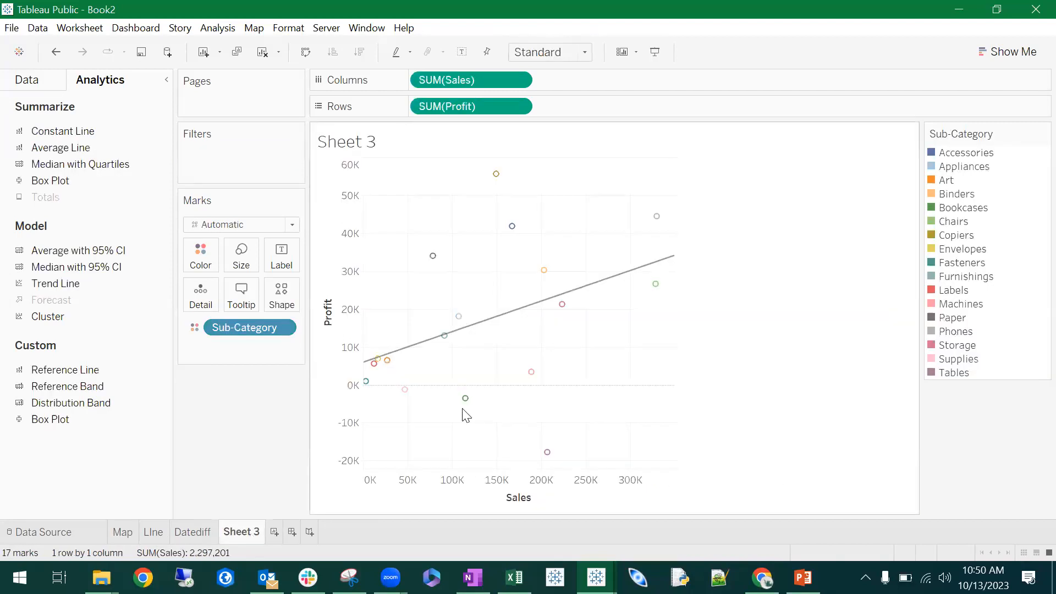
mouse_move(608, 284)
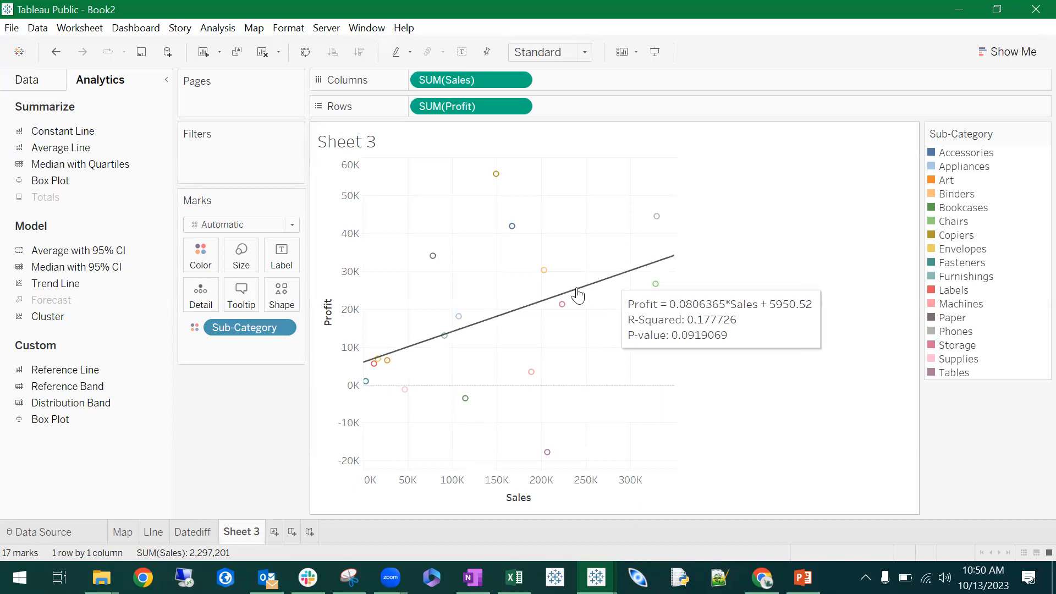
double_click(352, 144)
click(608, 364)
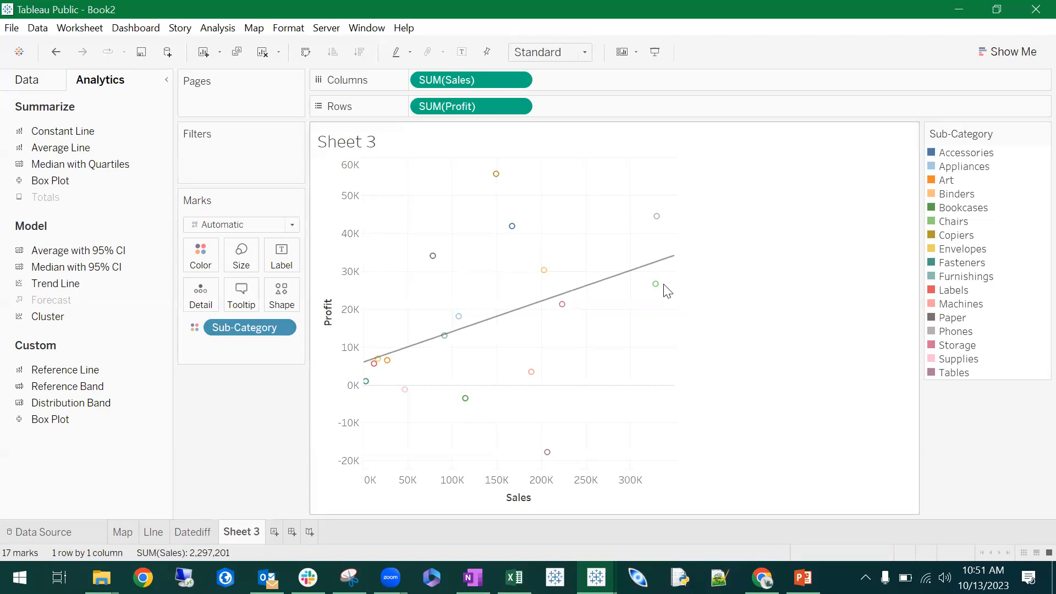
- Try a fixed Profit axis range starting at 0, and restore the automatic range
mouse_move(649, 286)
mouse_move(527, 305)
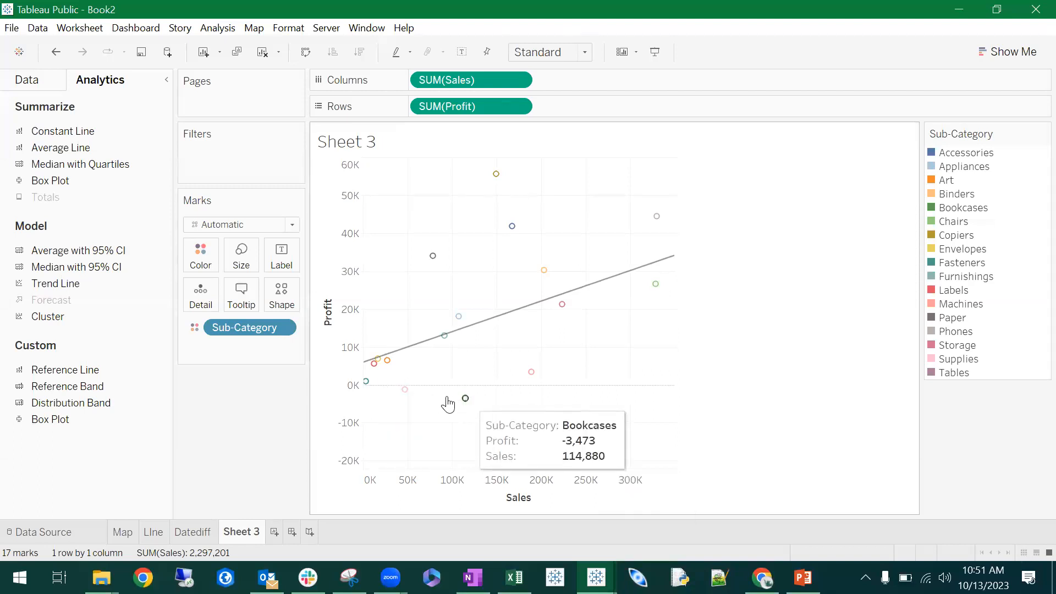
right_click(351, 390)
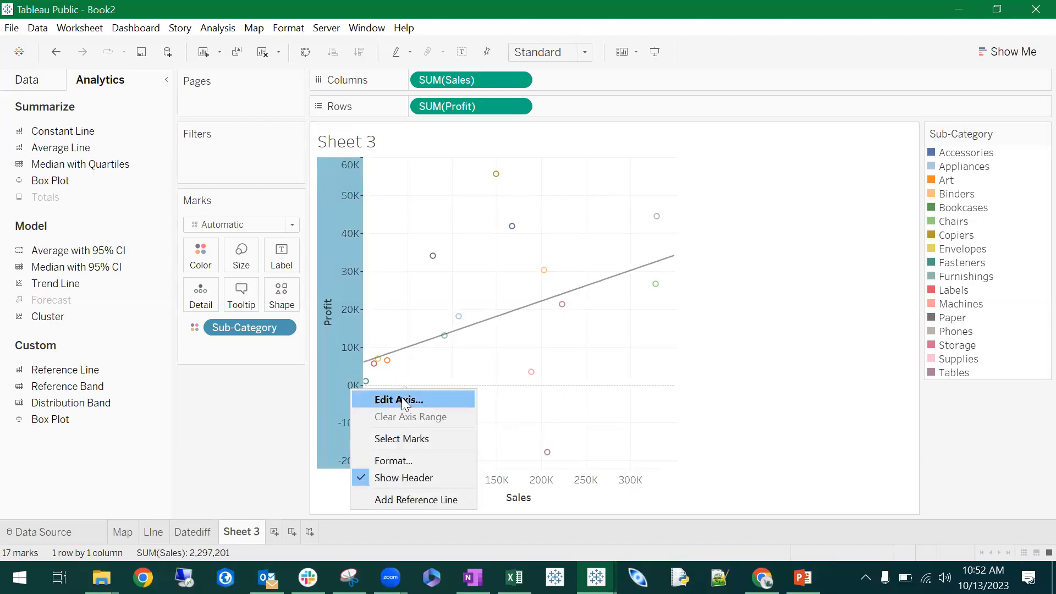
right_click(332, 326)
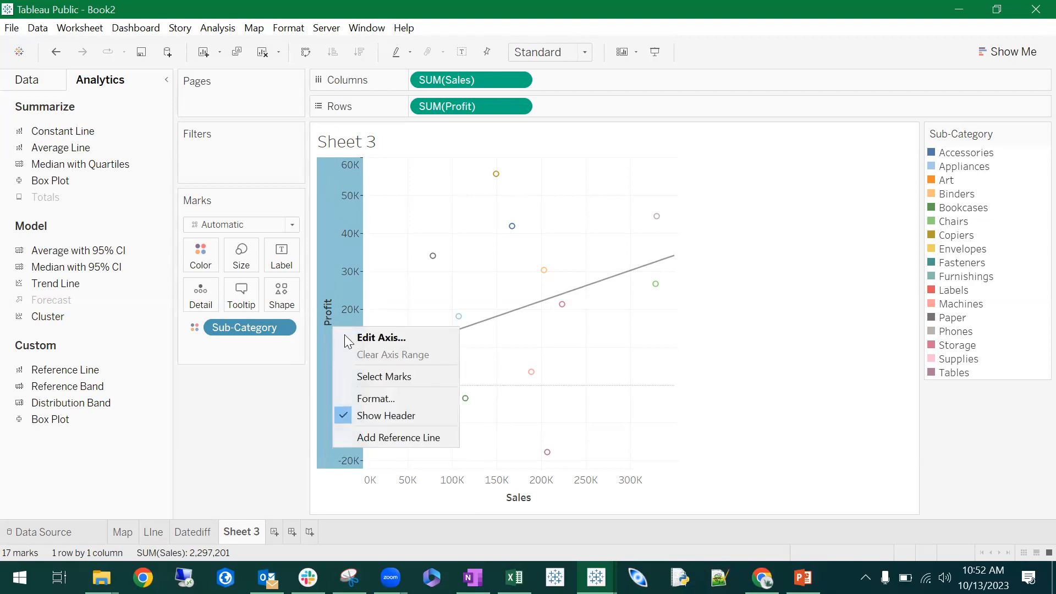
click(405, 339)
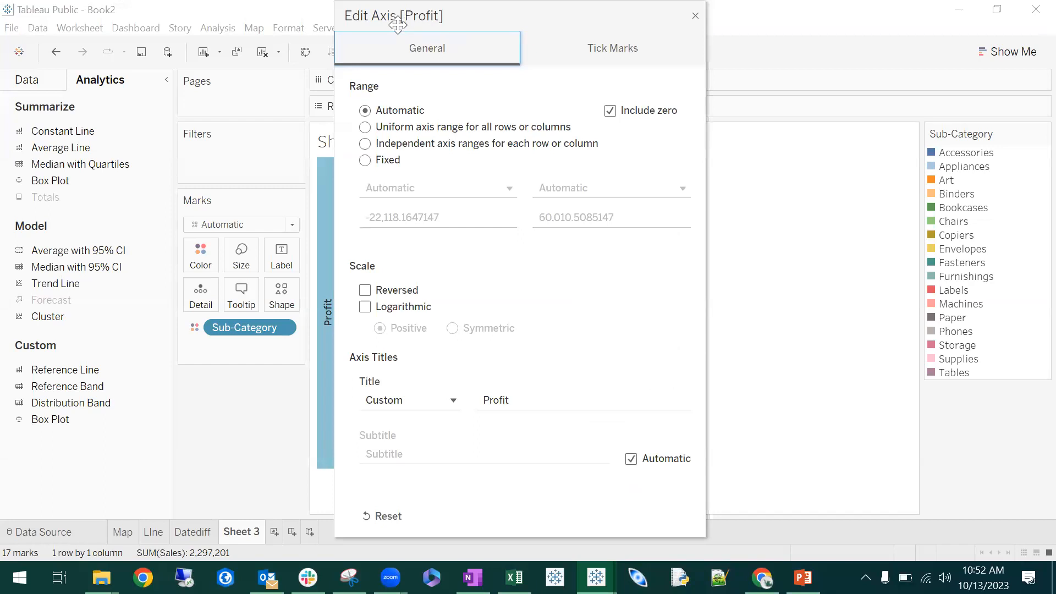
drag(397, 24, 681, 56)
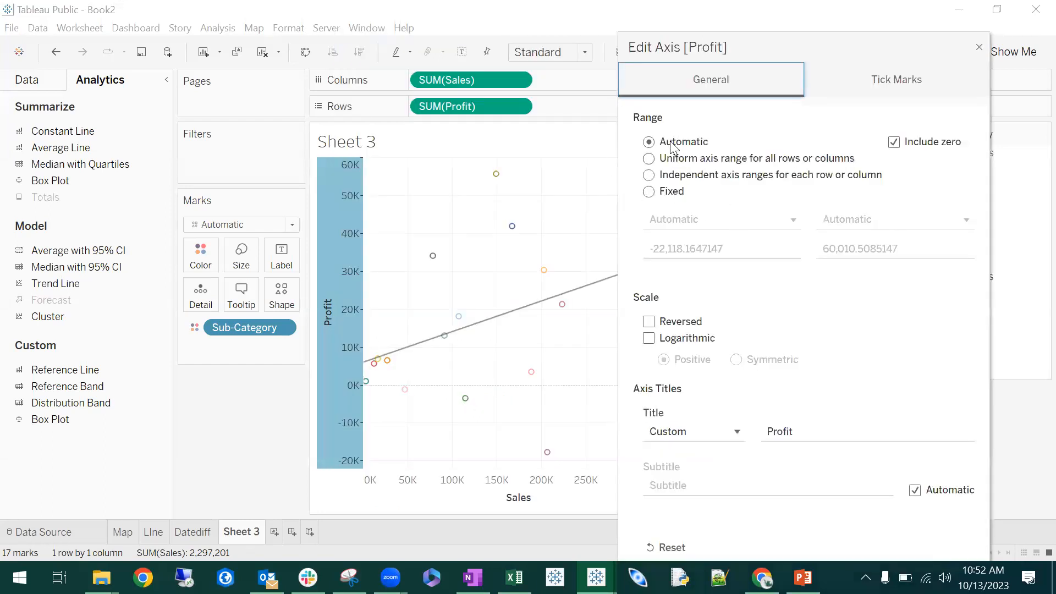
click(667, 192)
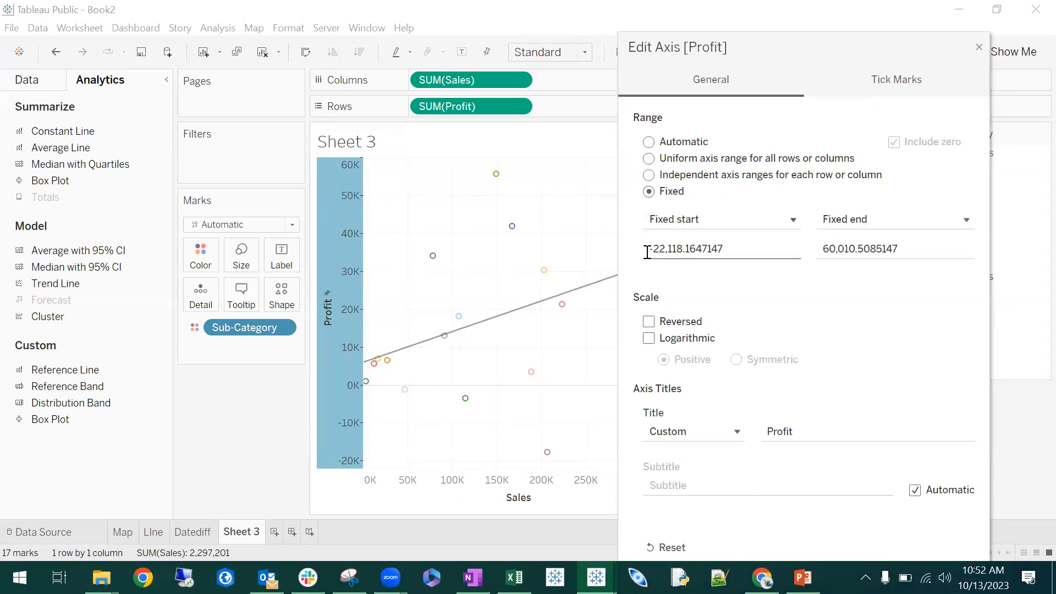
click(870, 248)
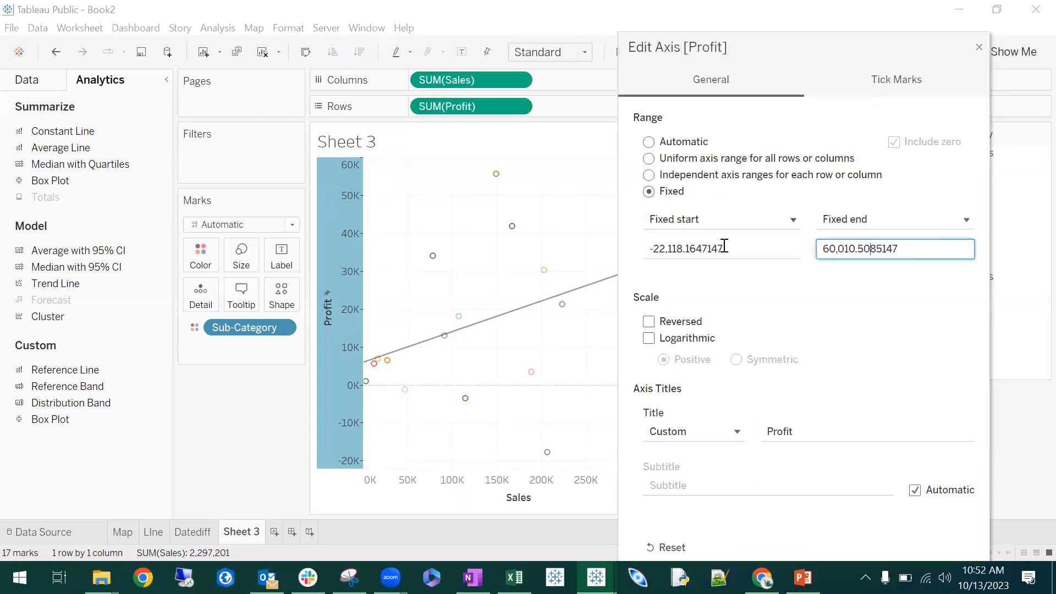
double_click(902, 249)
click(684, 249)
double_click(684, 250)
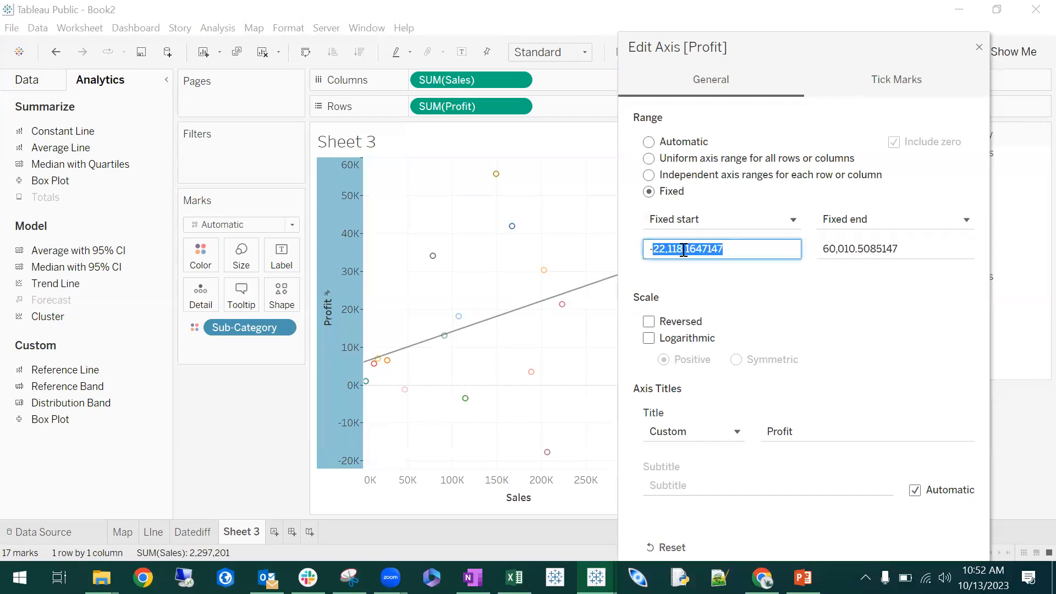
text(0)
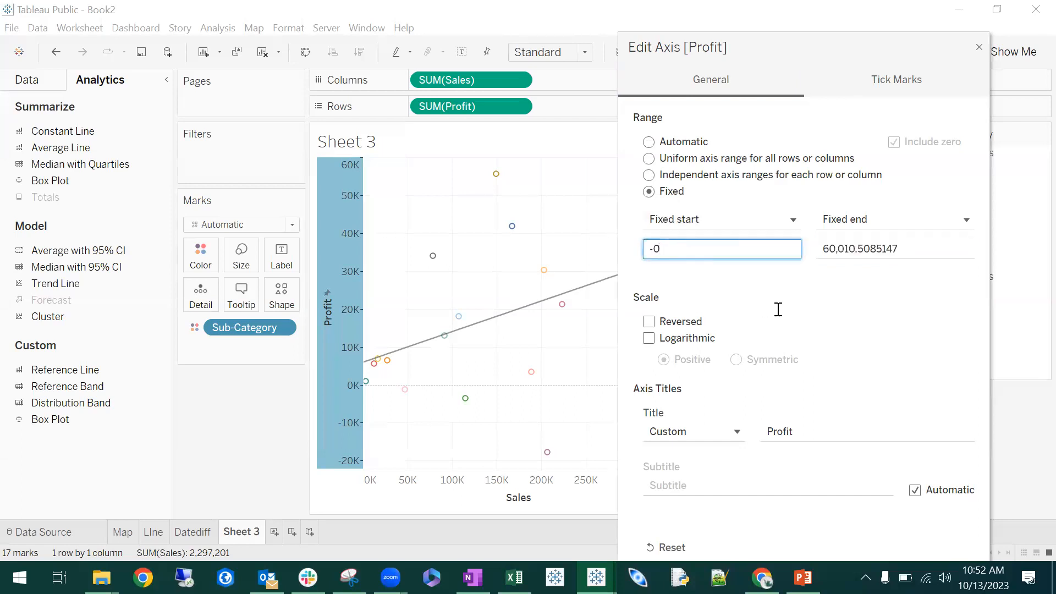
click(835, 281)
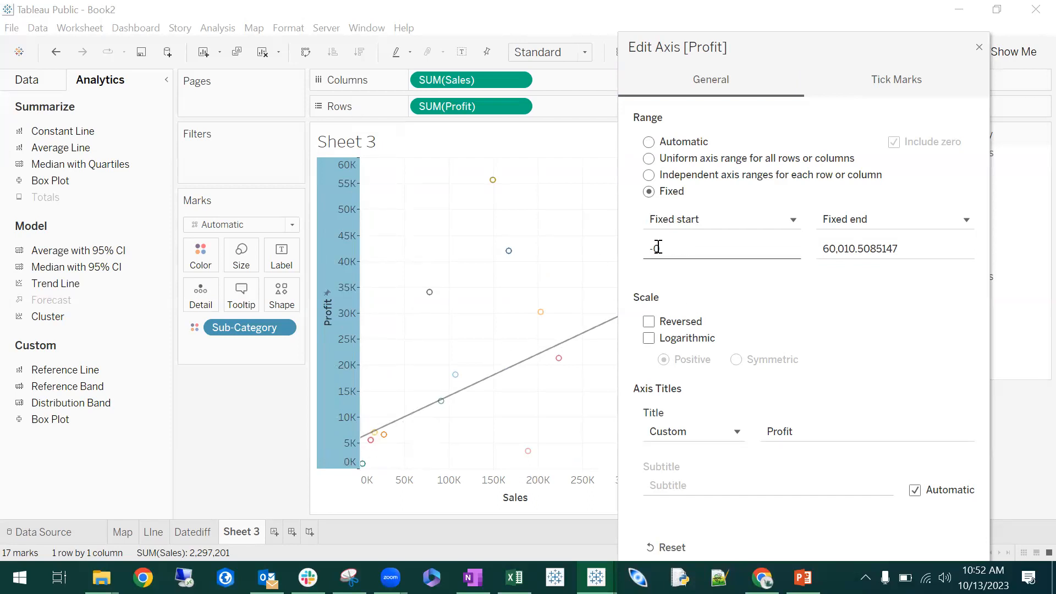
click(649, 143)
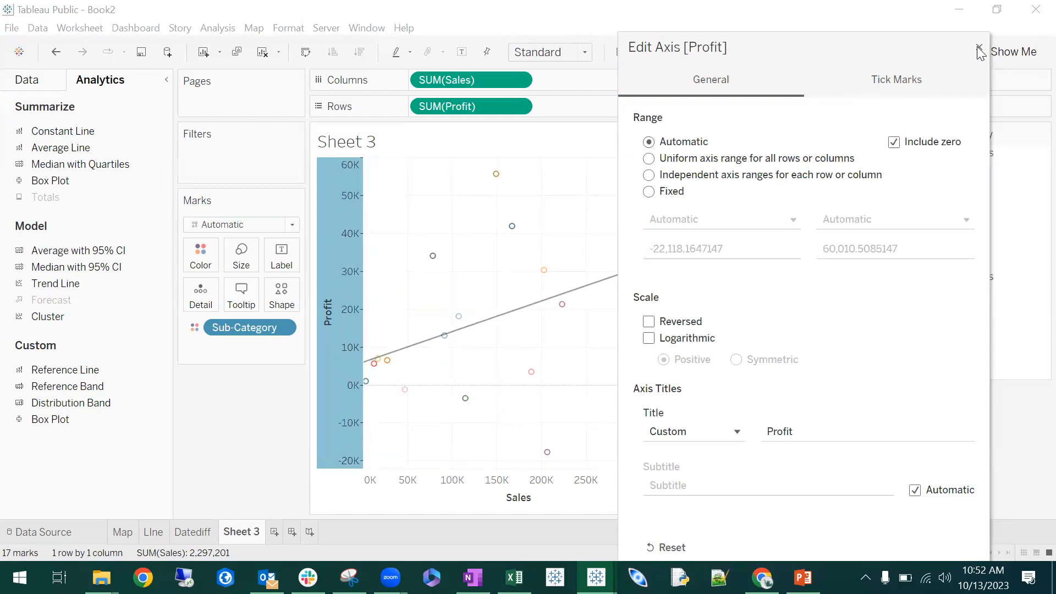
click(979, 48)
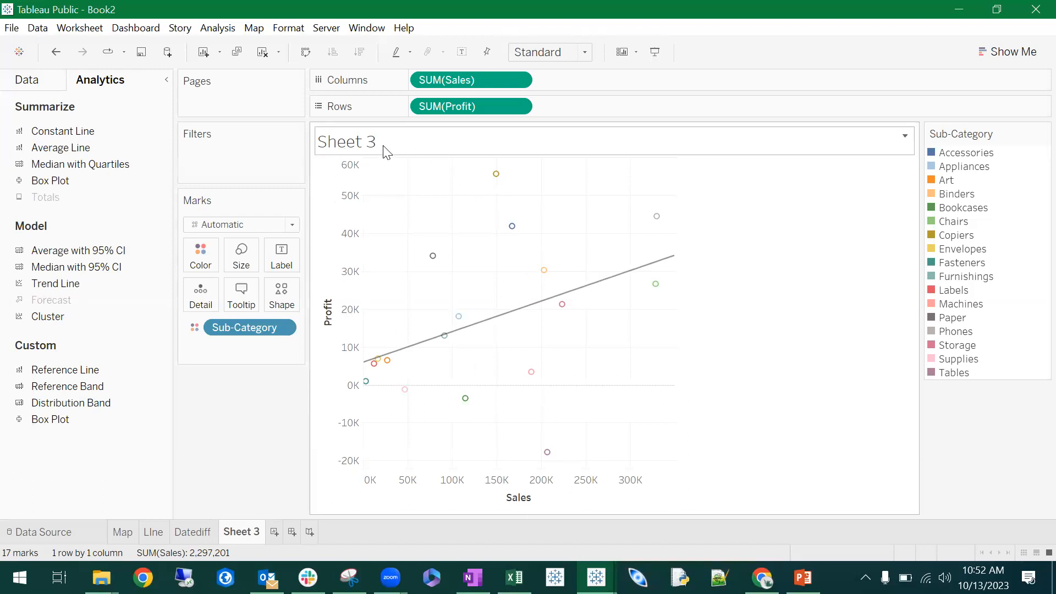
- Change the scatter plot's title to "Correlation of Profit and Sales for all years"
double_click(365, 144)
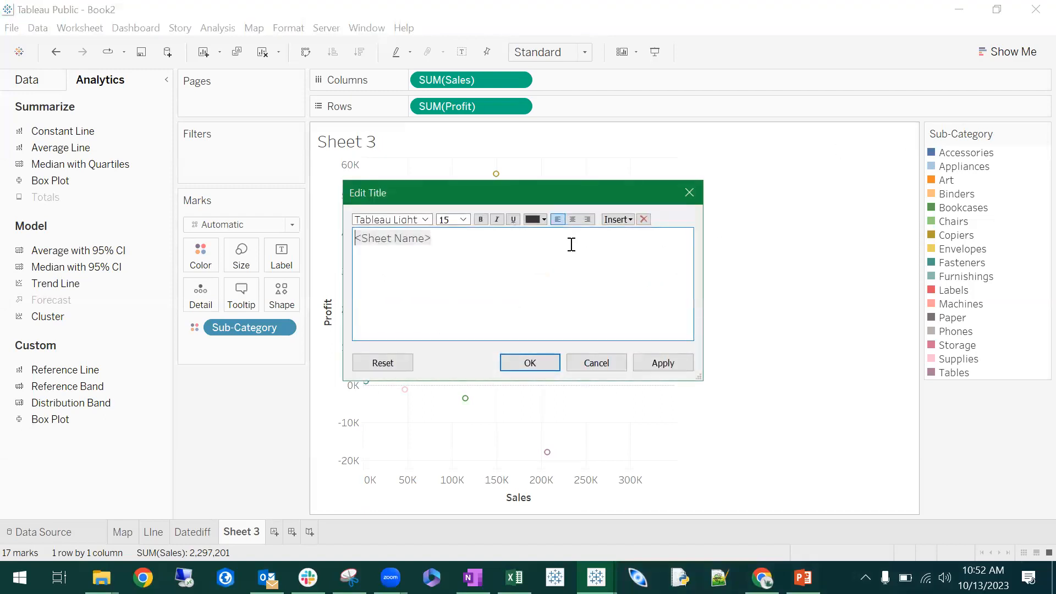
drag(571, 244, 338, 230)
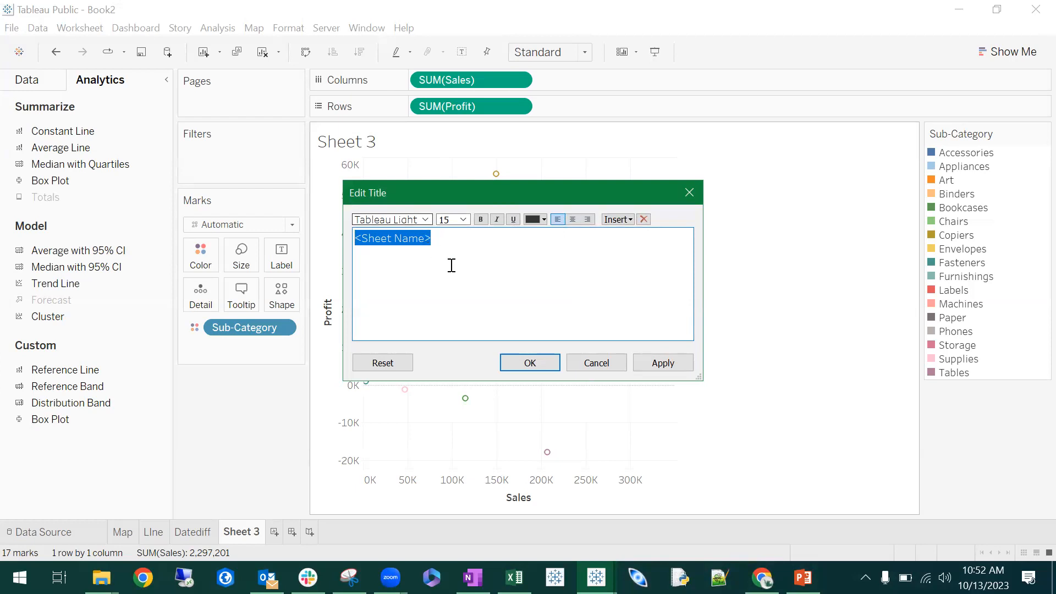
text(sd)
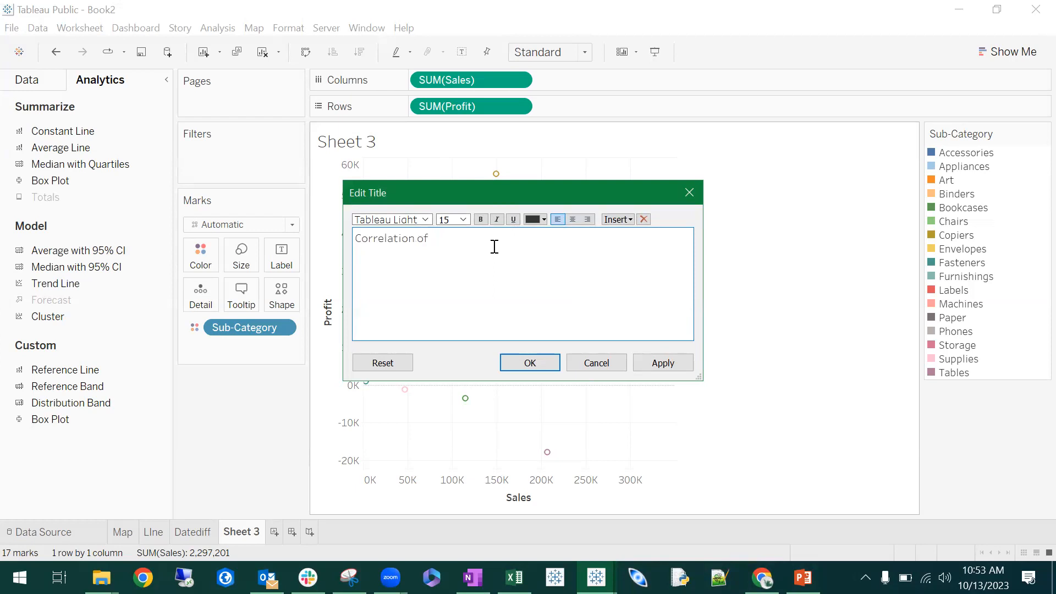
text(and Sales for all years)
click(530, 363)
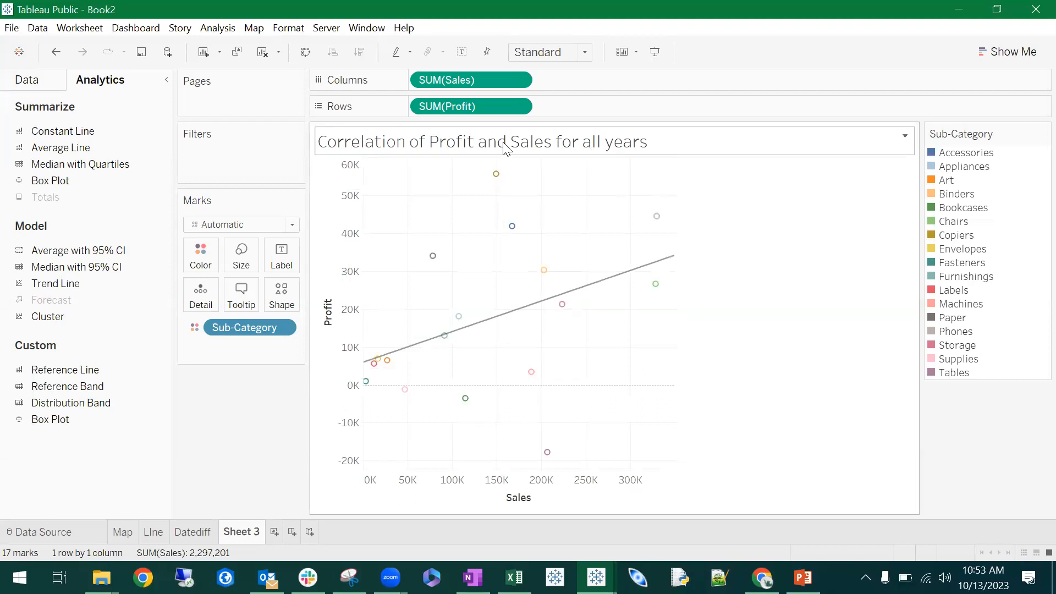
- Set the vertical Profit axis title to "Profit for every state"
right_click(323, 308)
click(354, 314)
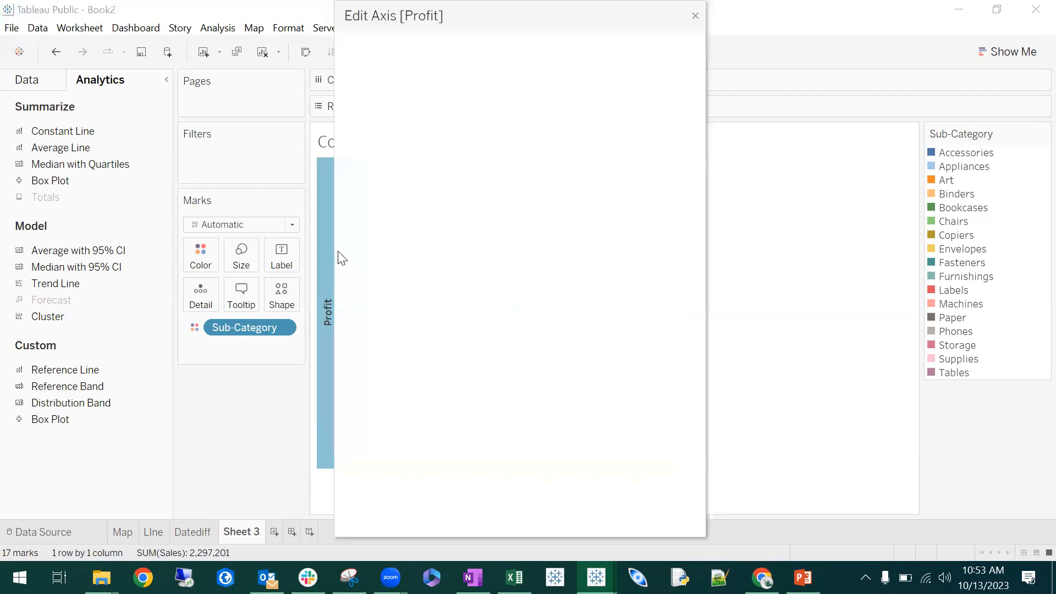
click(542, 400)
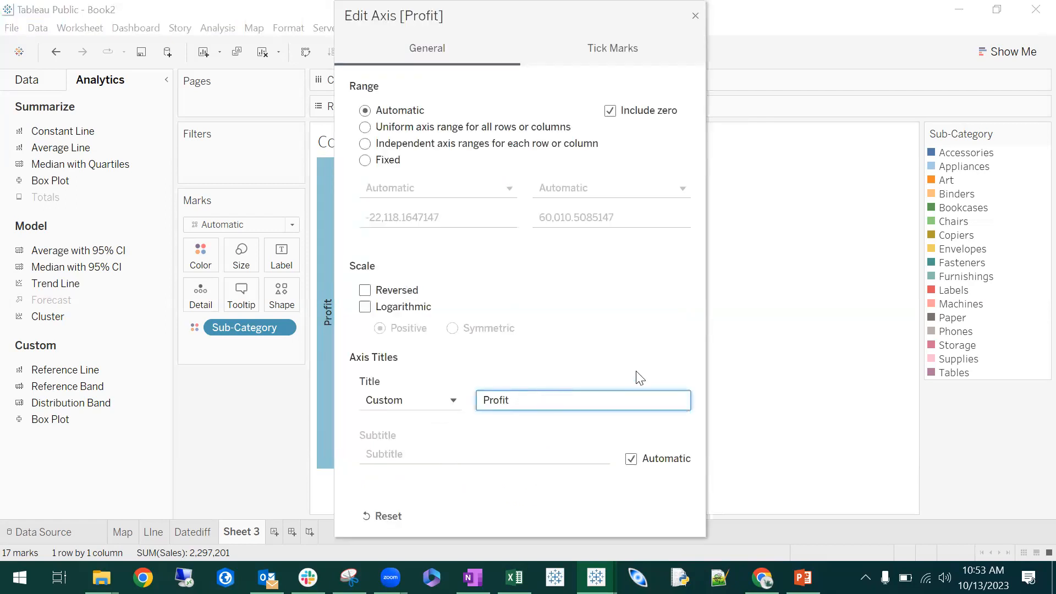
text(for every state)
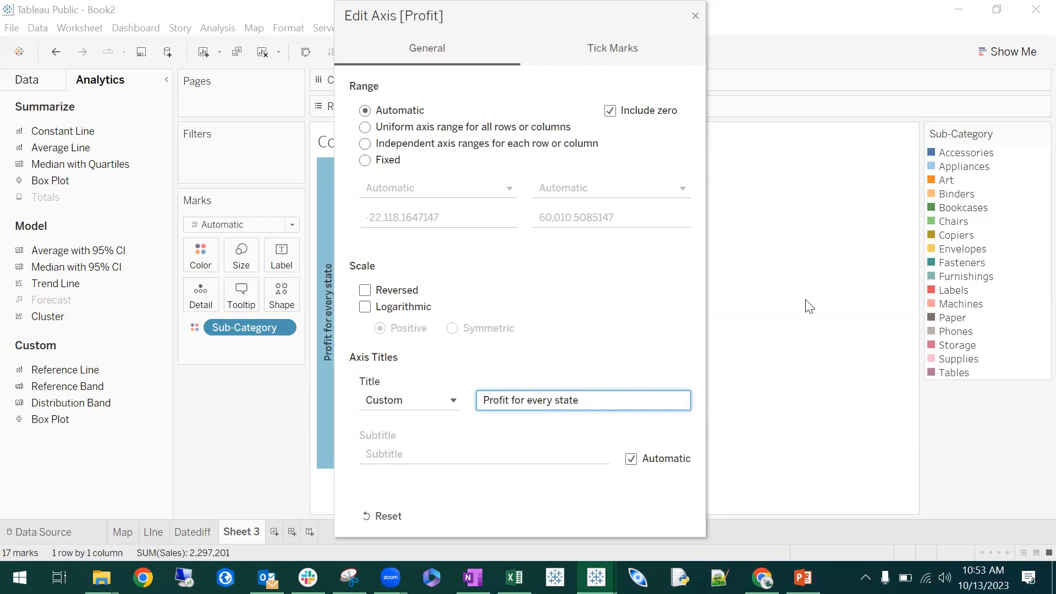
drag(606, 15, 555, 97)
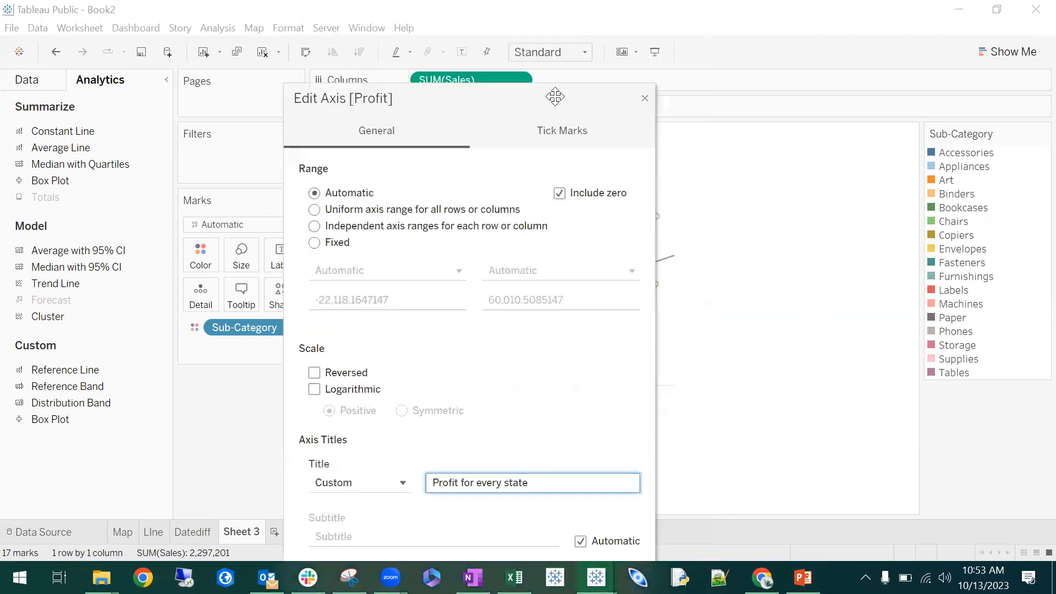
click(645, 99)
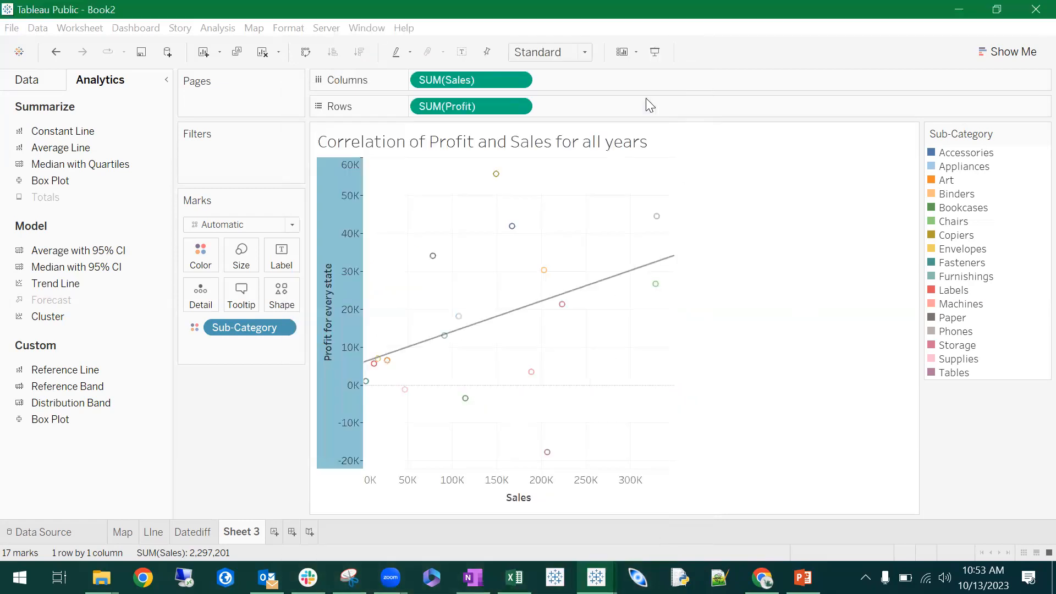
- Set the horizontal Sales axis title to "Sales for all years"
click(529, 498)
right_click(520, 499)
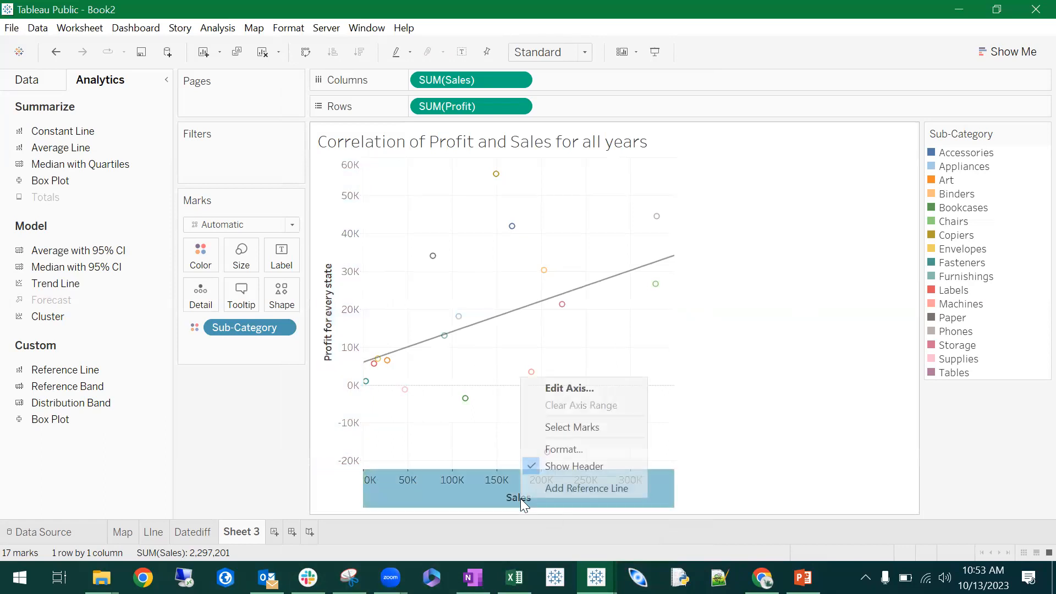
click(553, 393)
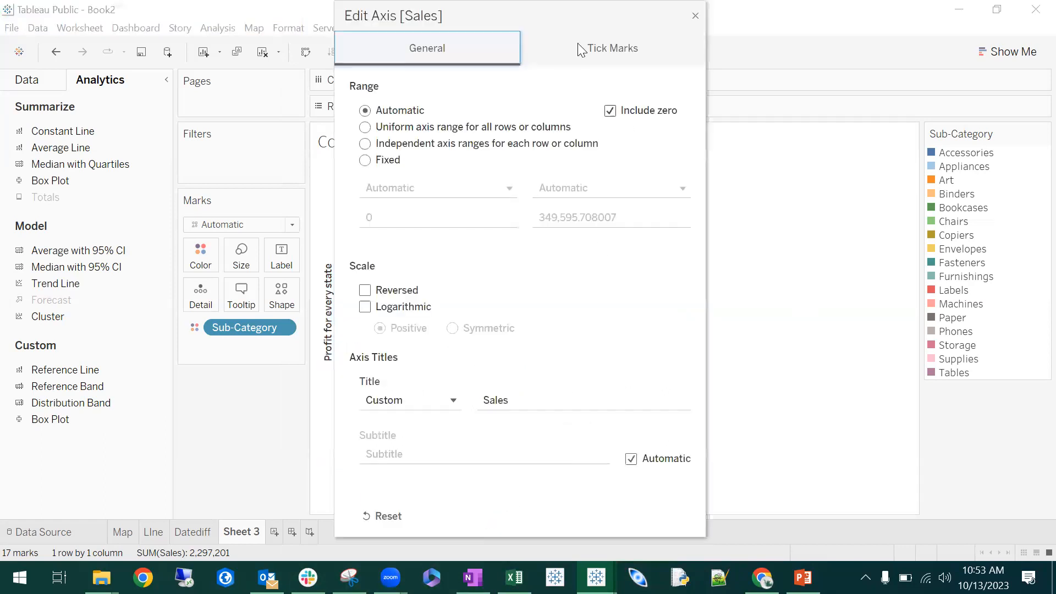
click(570, 402)
text(for all years)
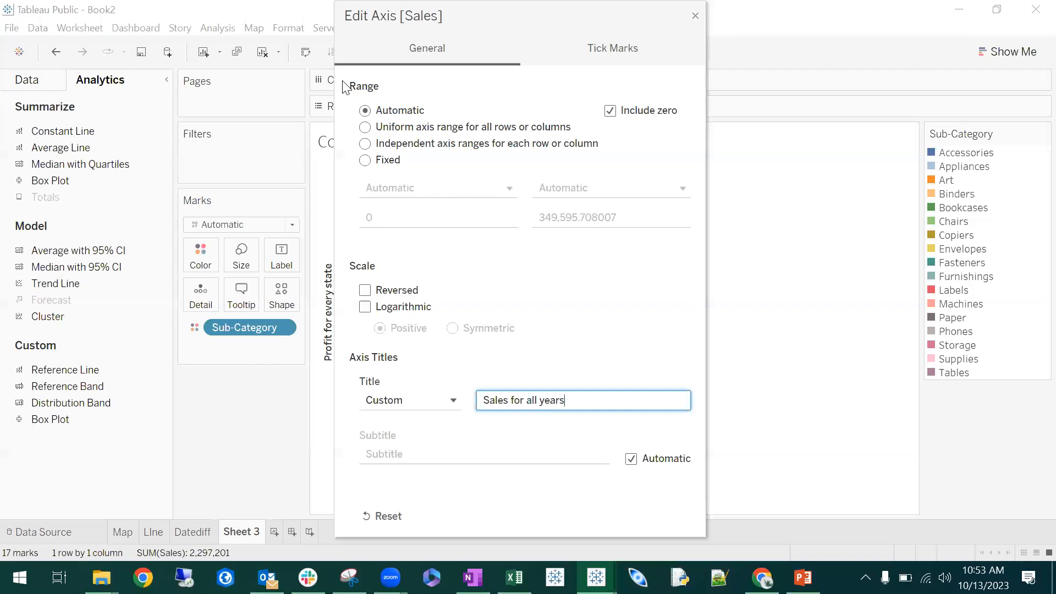
click(295, 101)
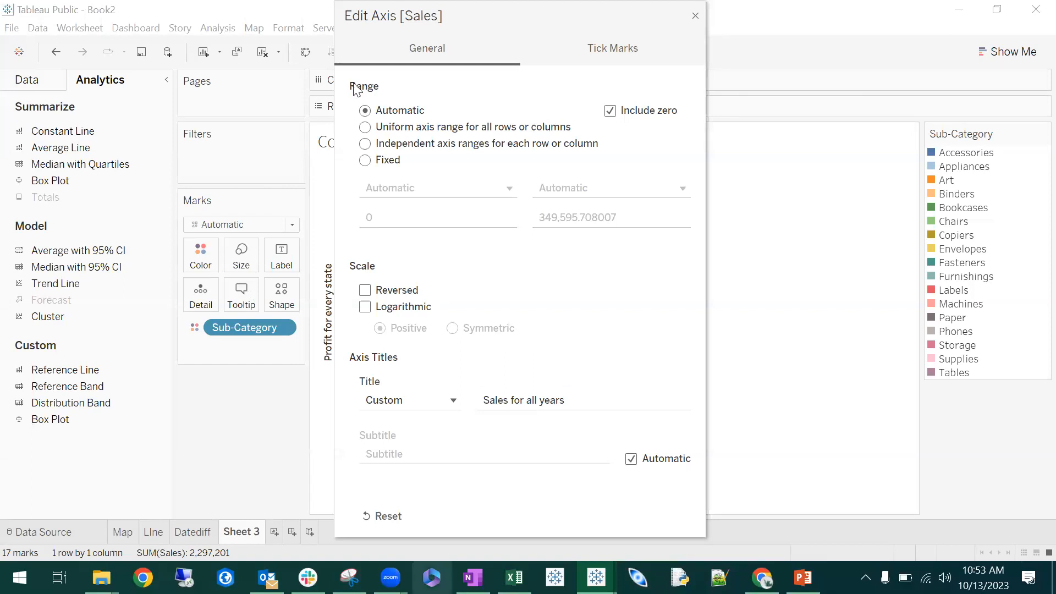
click(634, 128)
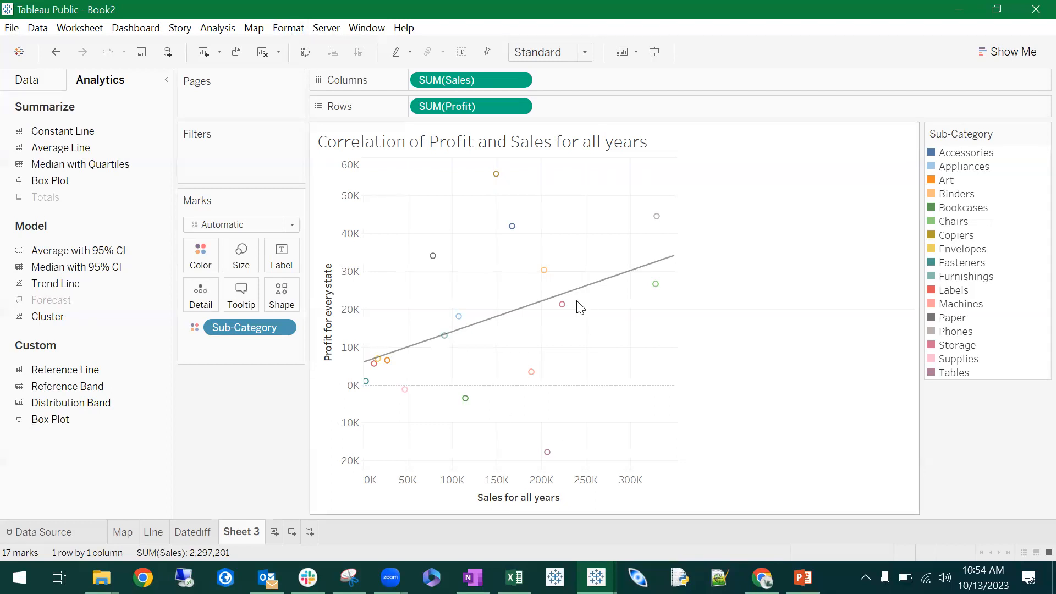
- Remove the grid lines from the scatter plot by setting them to None in the sheet's line formatting
click(289, 28)
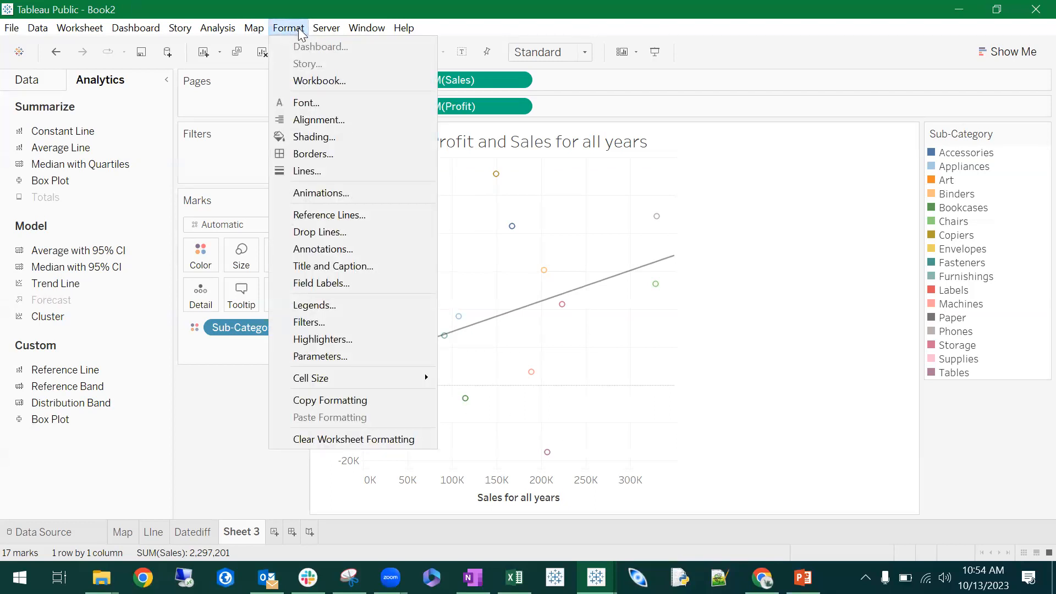
click(332, 171)
click(153, 179)
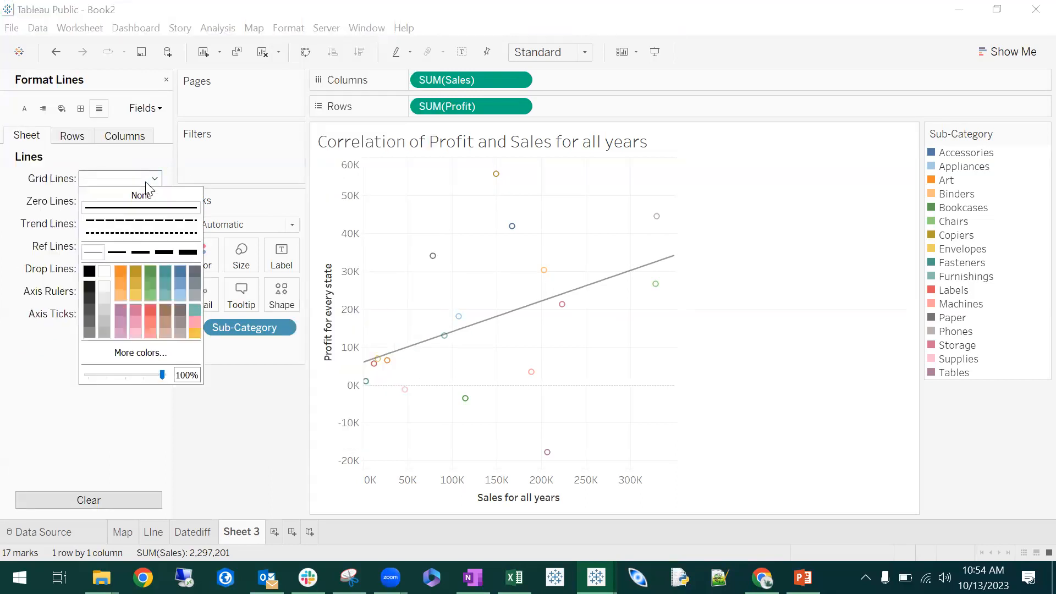
click(152, 197)
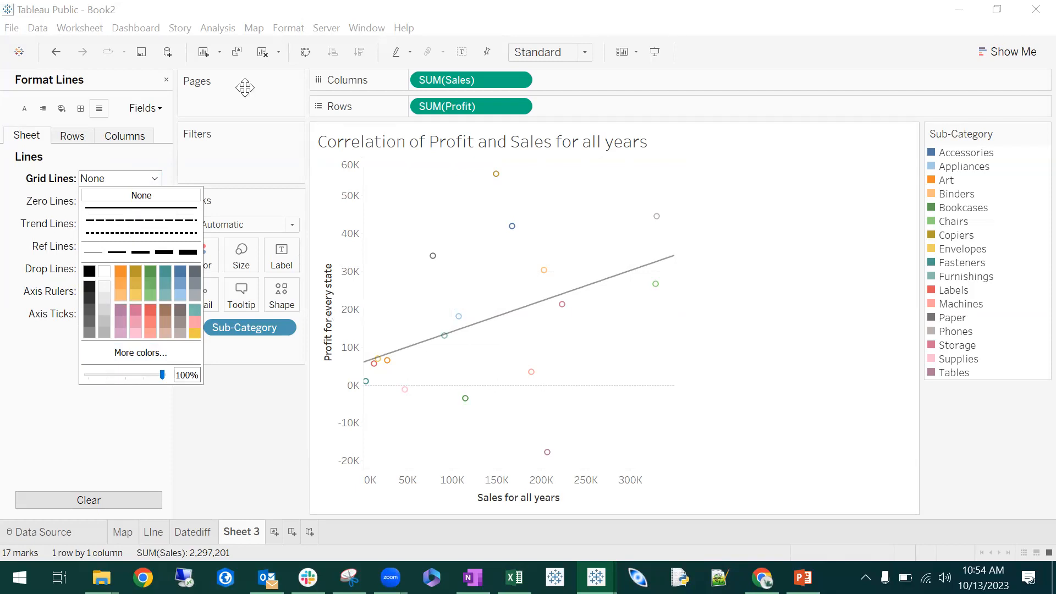
click(166, 80)
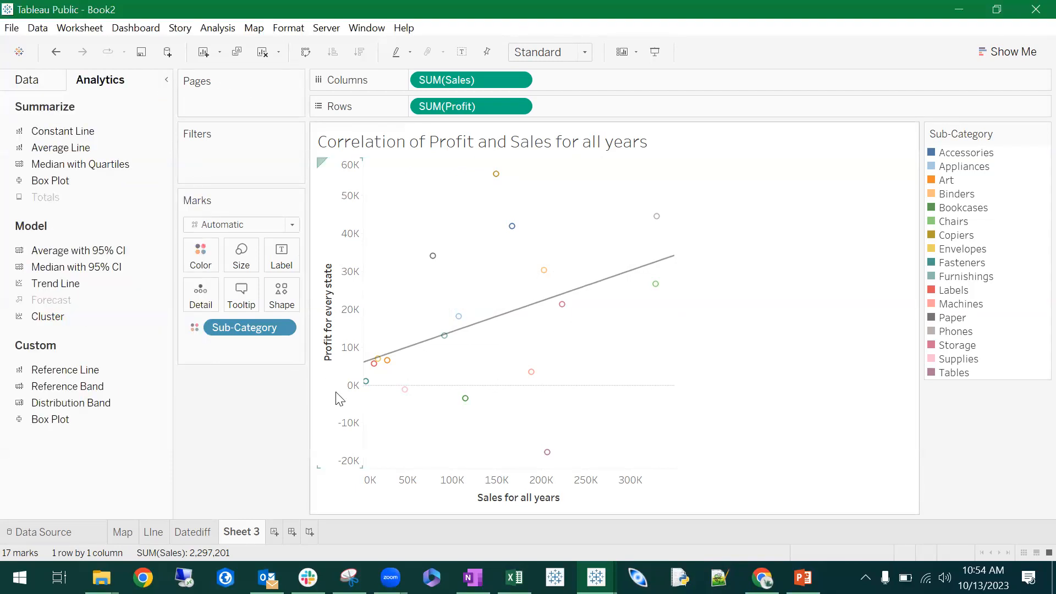
- Examine the trend line's equation, R-squared and P-value on the scatter plot
mouse_move(445, 345)
mouse_move(662, 269)
mouse_move(658, 222)
mouse_move(630, 274)
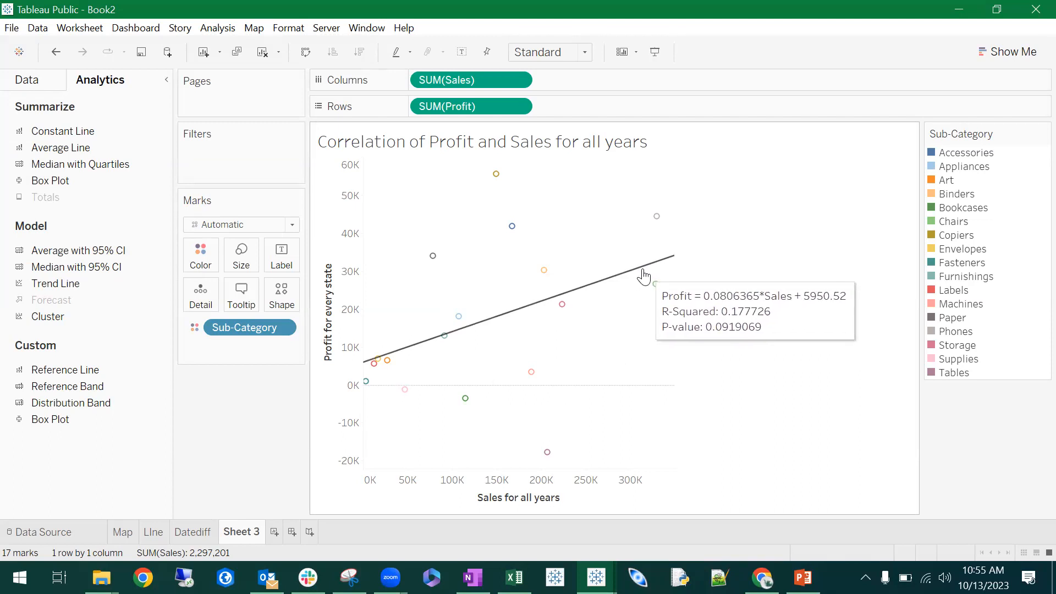
click(644, 276)
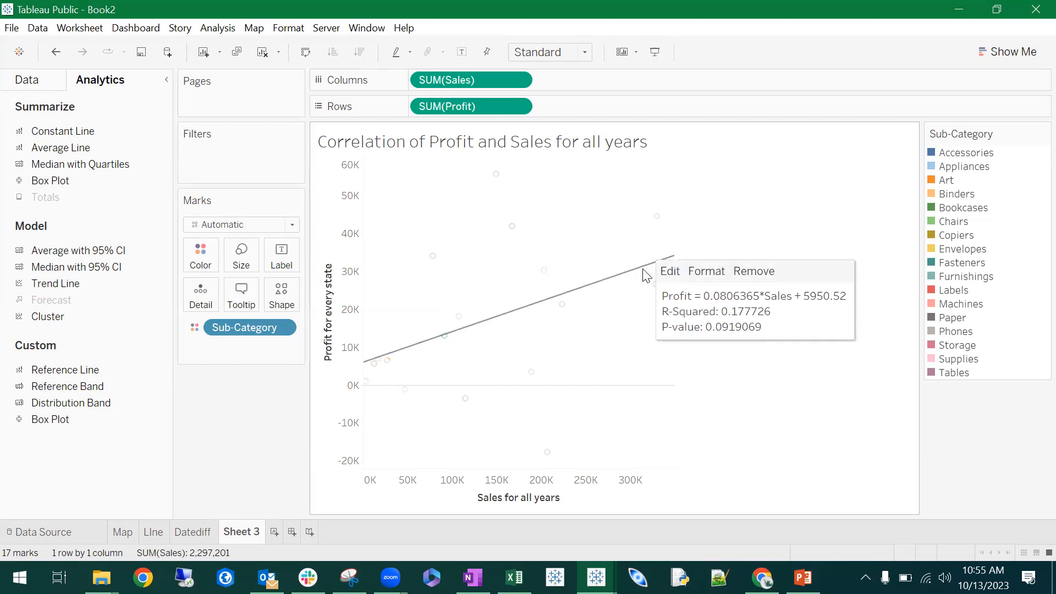
click(621, 289)
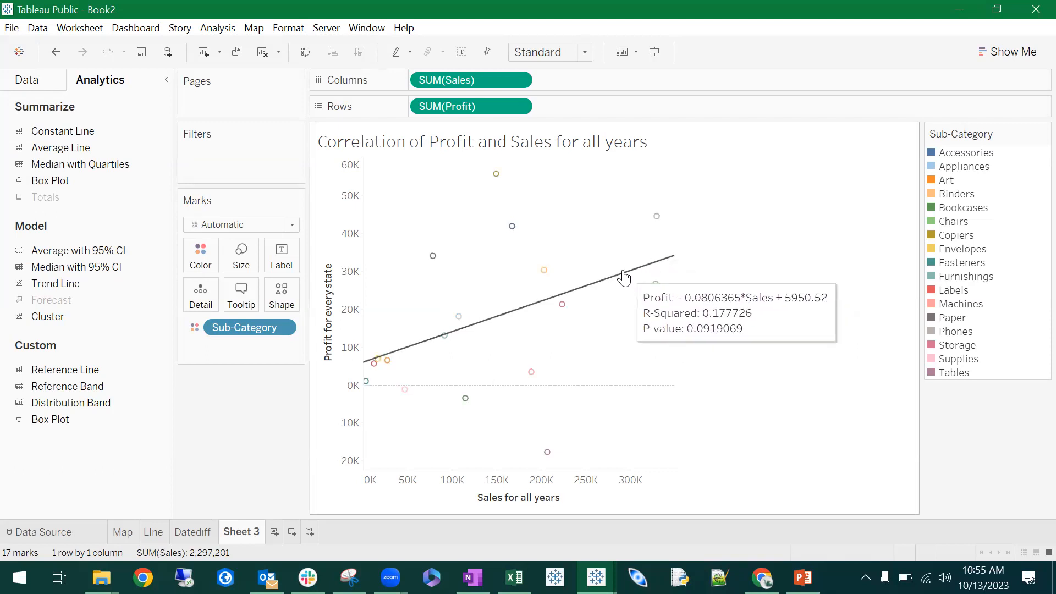
right_click(652, 267)
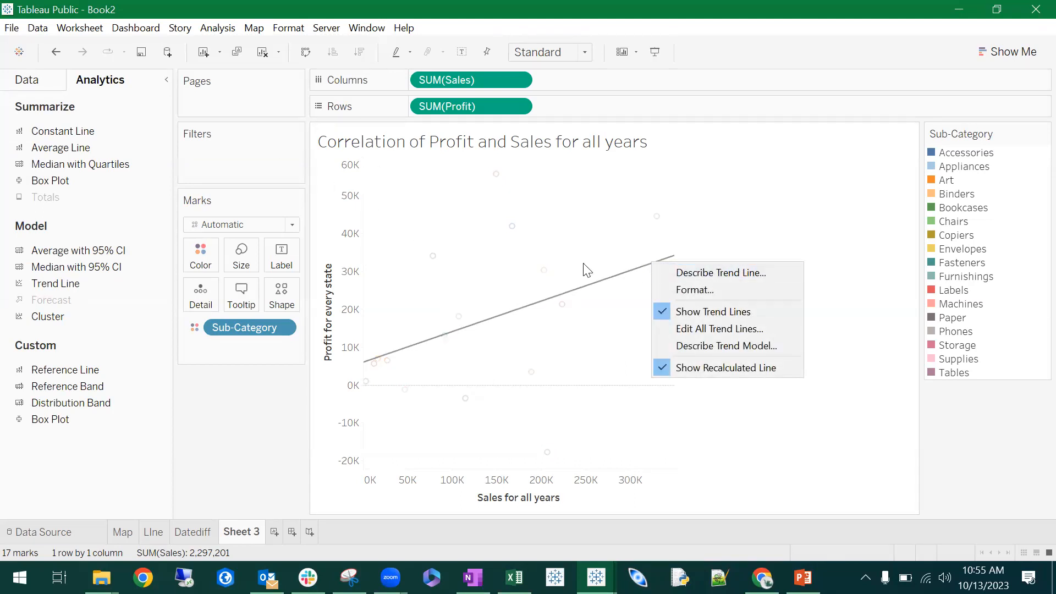
- Add a point annotation reading "R2 = .17" just above the upper end of the trend line
right_click(631, 261)
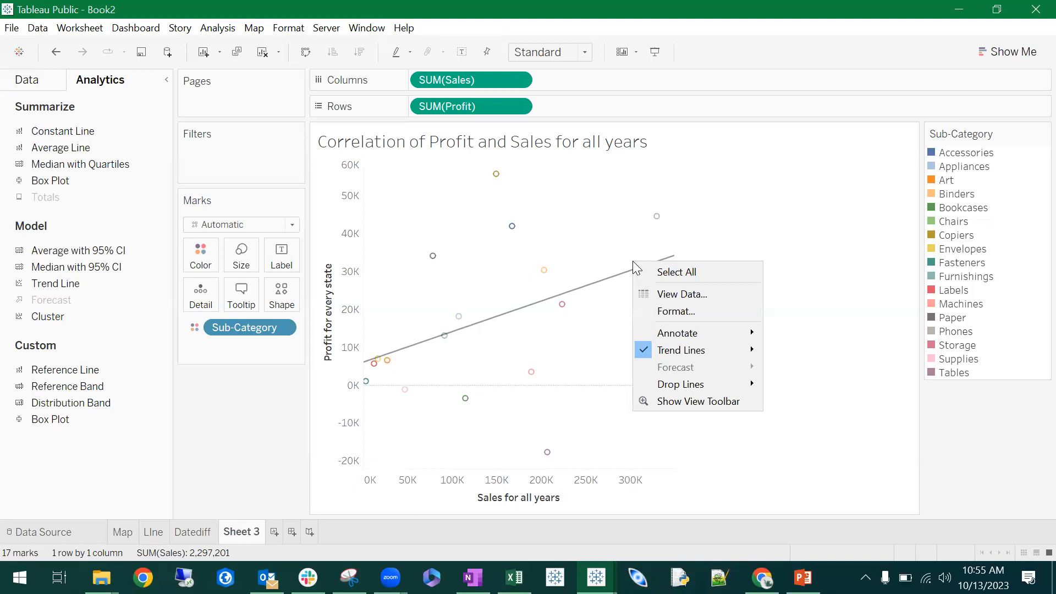
mouse_move(711, 336)
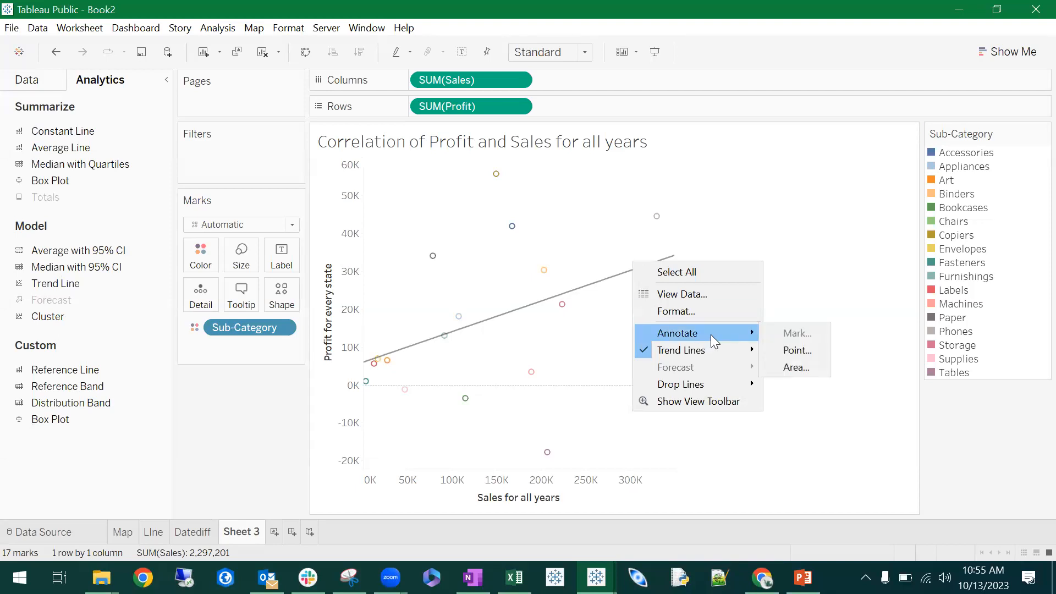
click(797, 350)
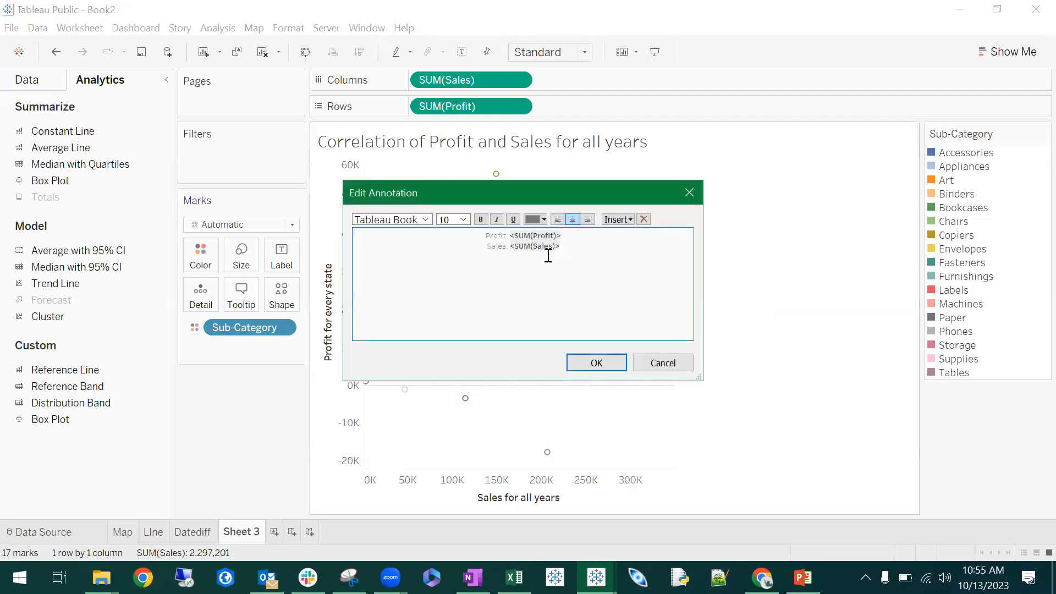
drag(577, 256, 390, 227)
text(R2 =)
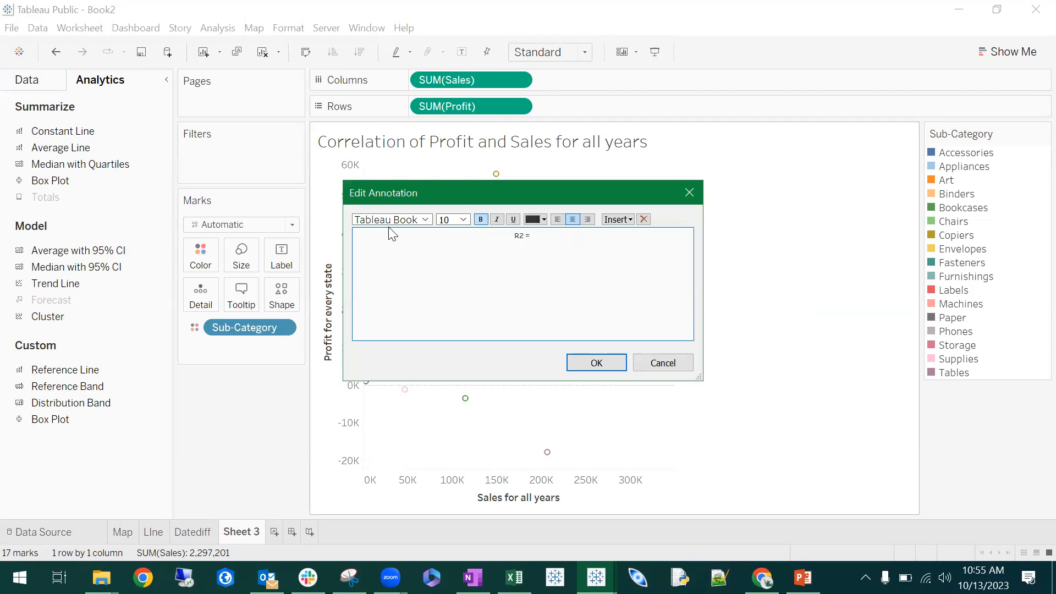
text( .17)
click(605, 368)
mouse_move(616, 249)
mouse_down()
mouse_move(595, 253)
mouse_move(731, 257)
mouse_move(615, 284)
mouse_move(605, 246)
mouse_move(594, 250)
mouse_up()
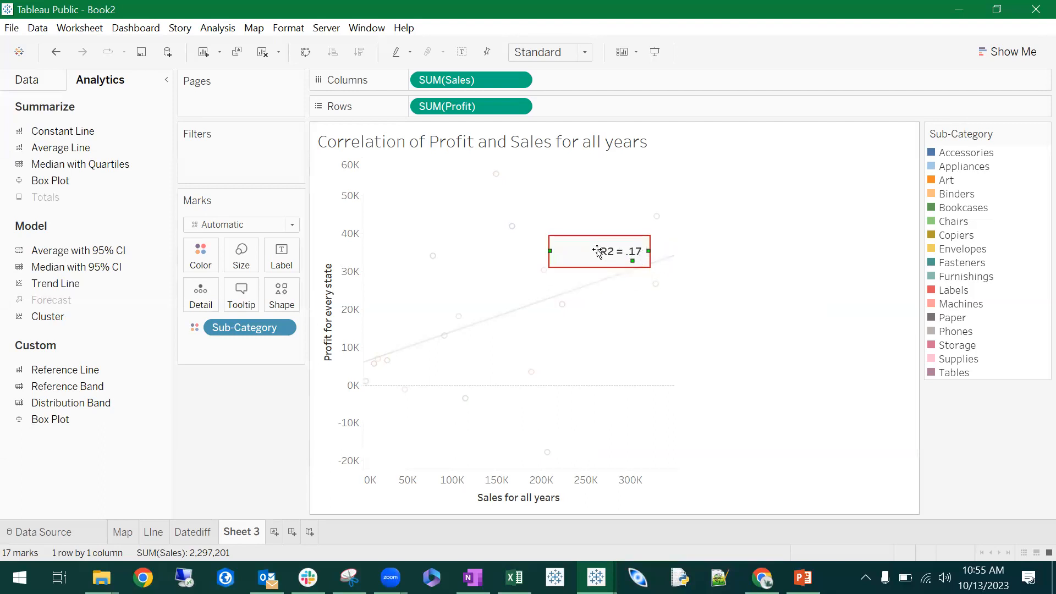
right_click(605, 250)
click(617, 258)
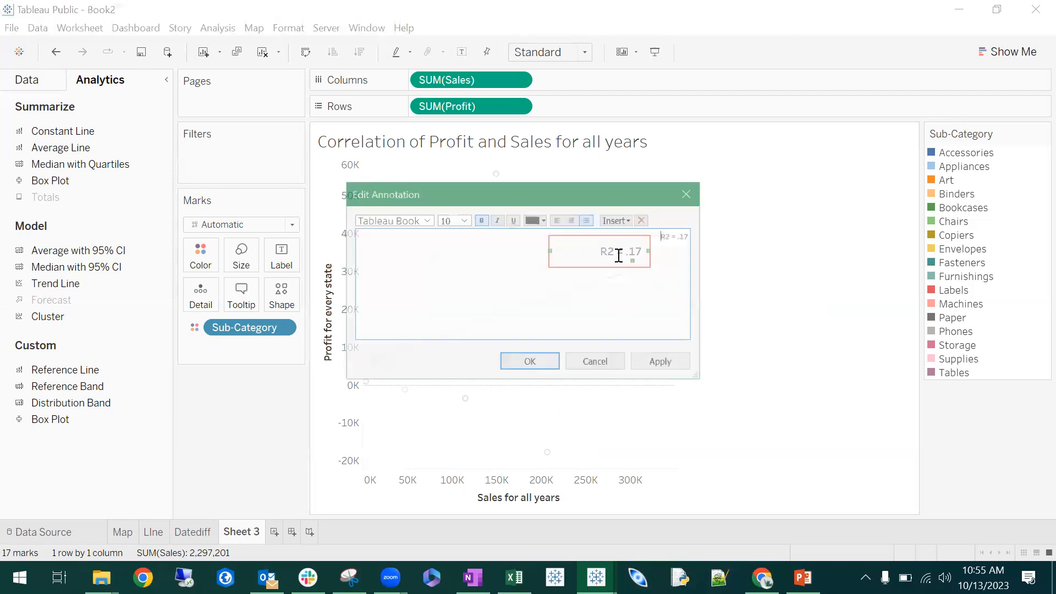
click(596, 363)
click(776, 288)
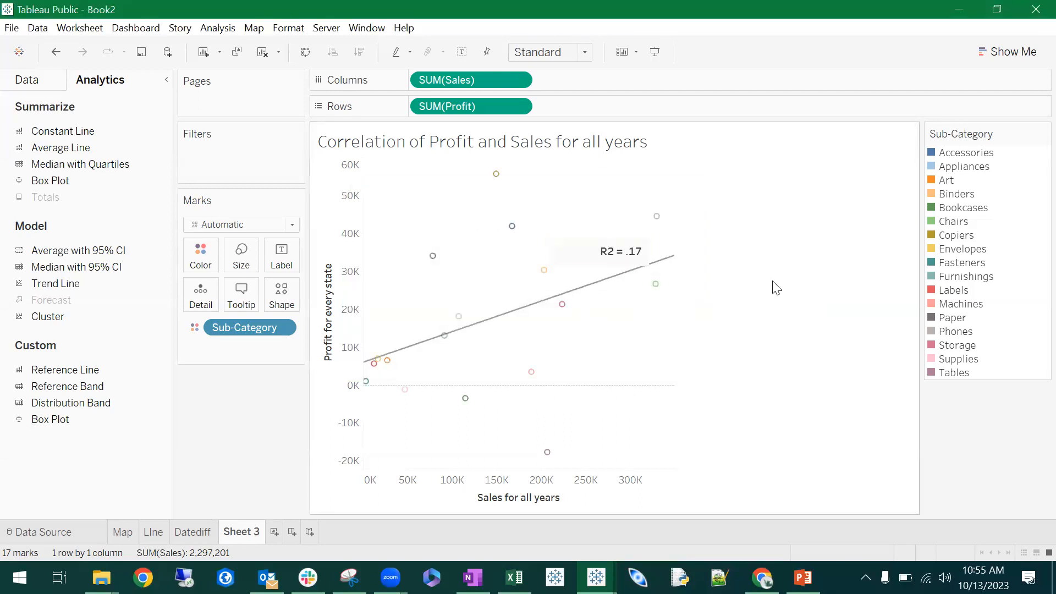
- Format the R2 annotation with its shading and box both set to None
click(637, 252)
right_click(575, 252)
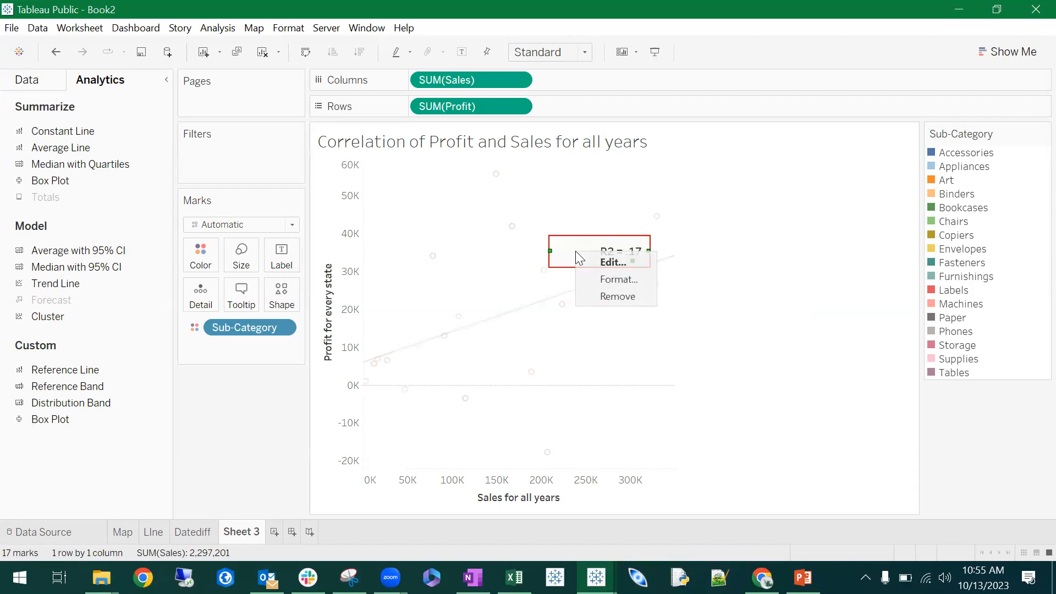
click(619, 275)
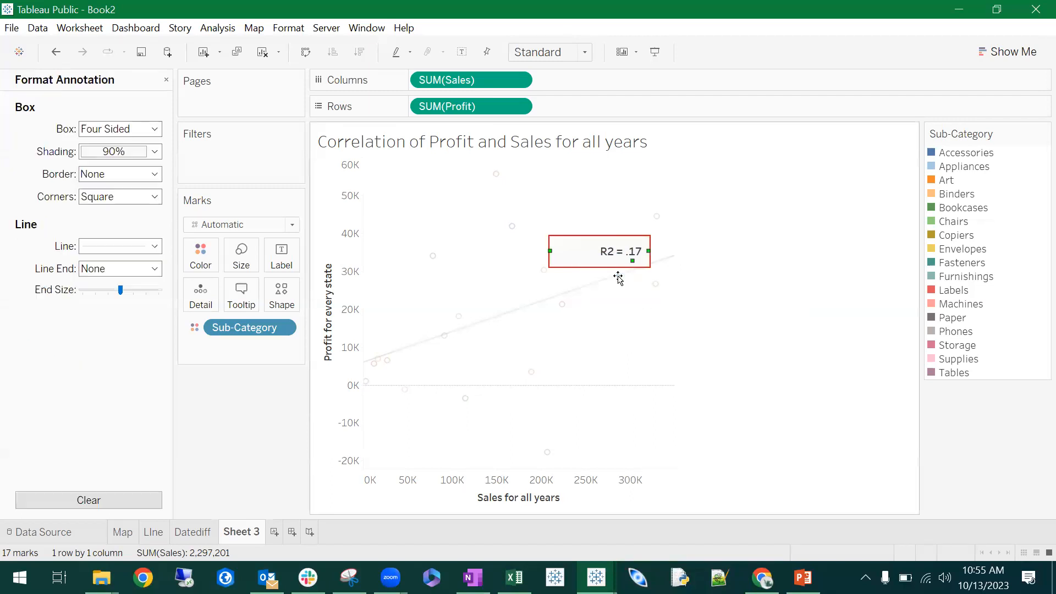
click(156, 152)
click(149, 171)
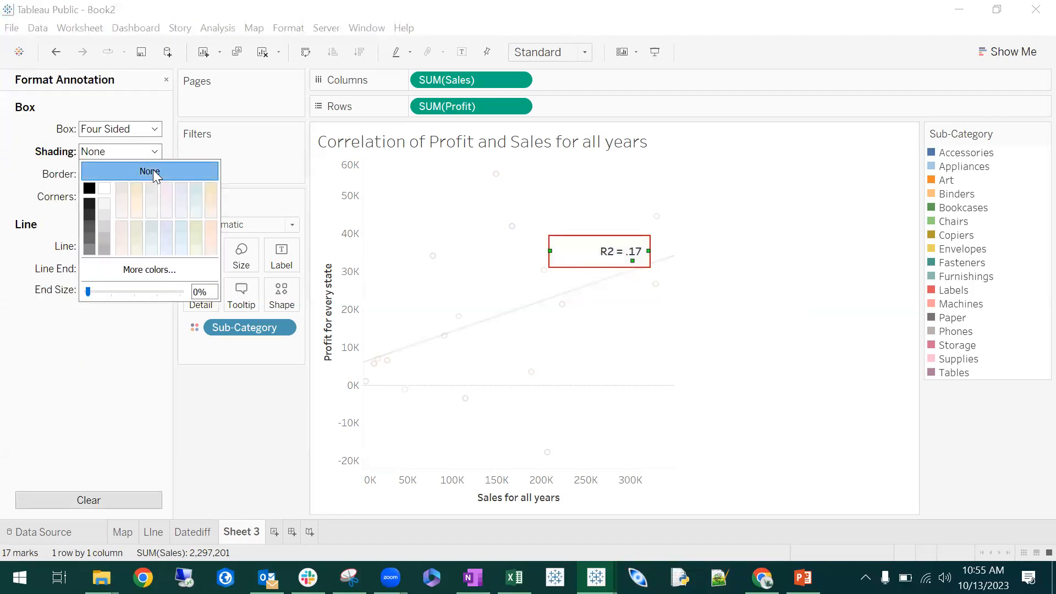
click(154, 129)
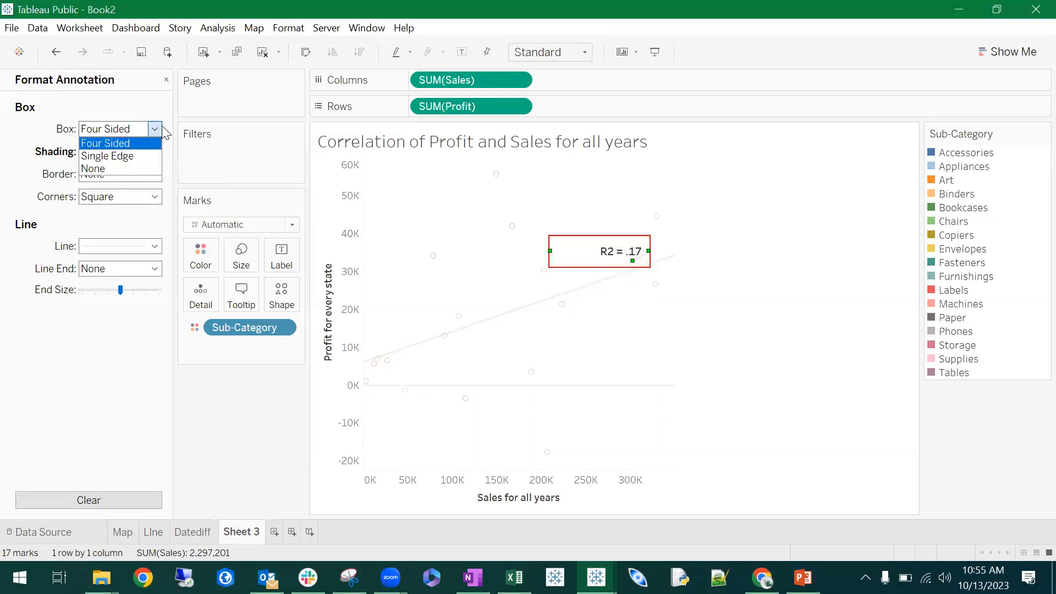
click(137, 167)
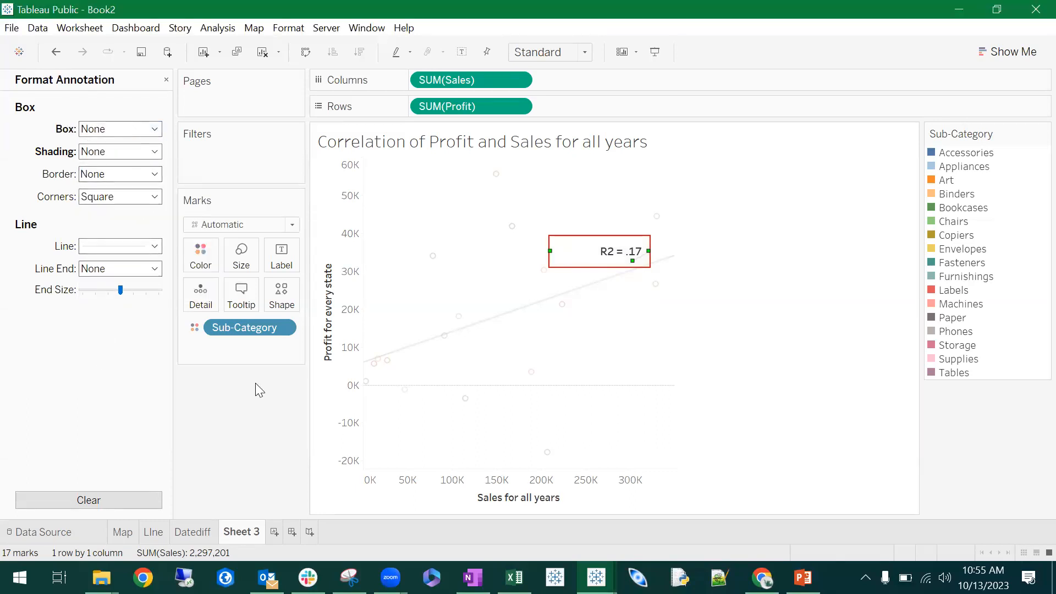
click(716, 336)
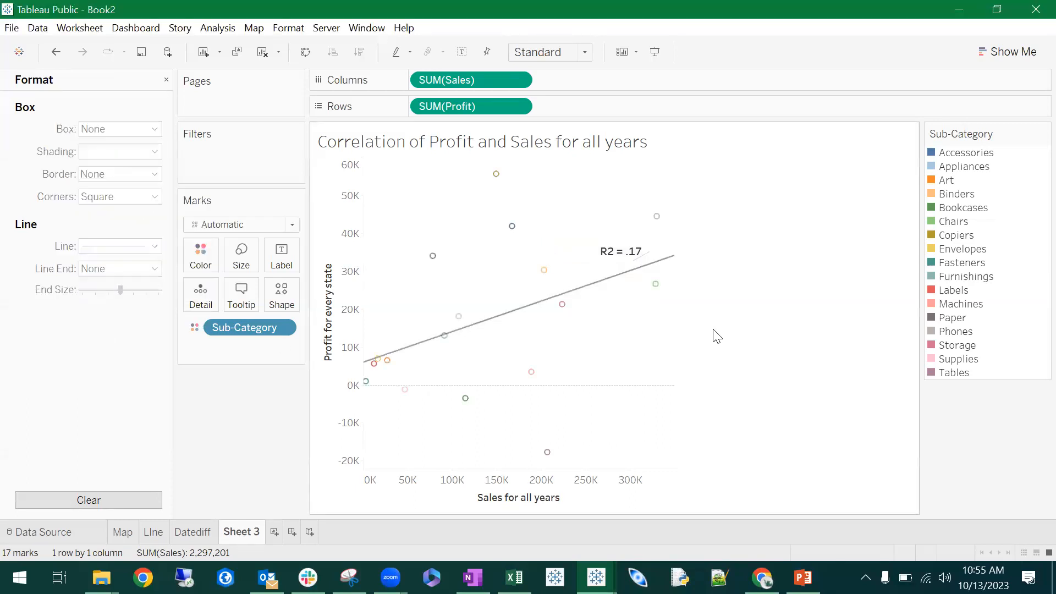
- Set the R2 annotation's line to None and nudge the annotation into place above the trend line
click(635, 251)
click(142, 247)
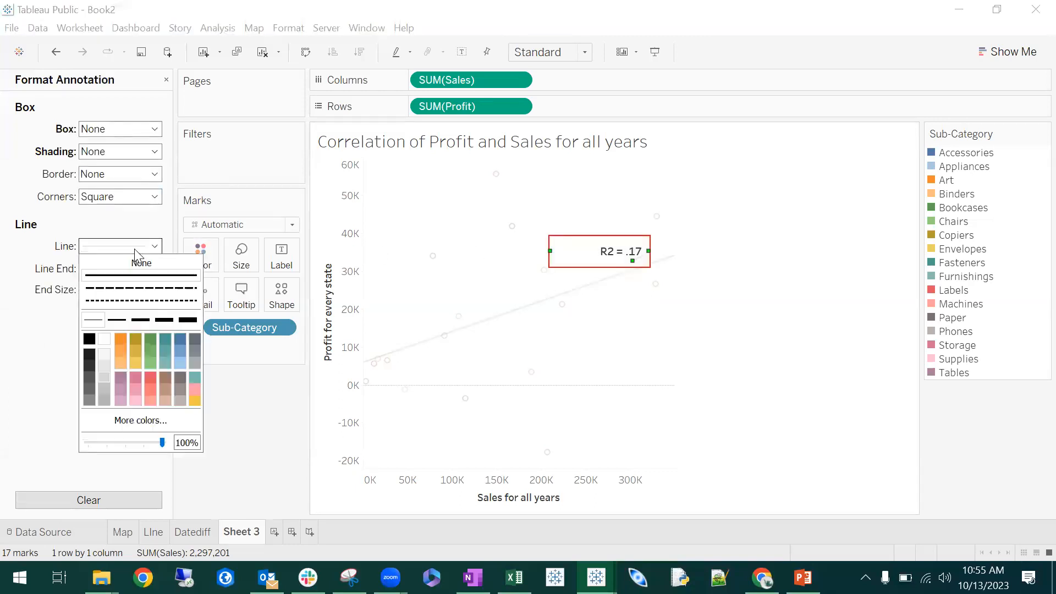
click(647, 270)
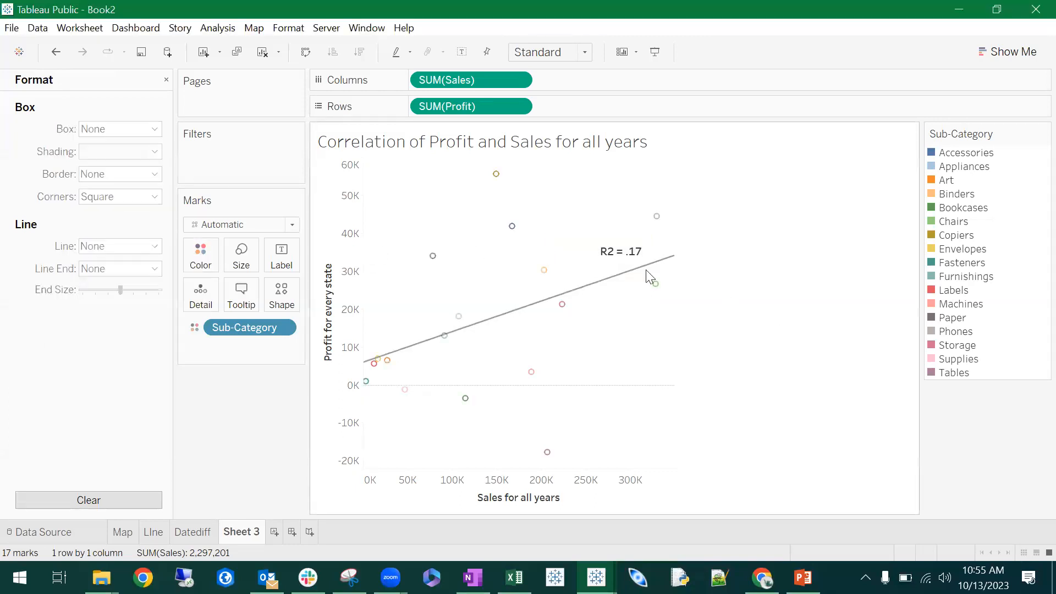
click(609, 256)
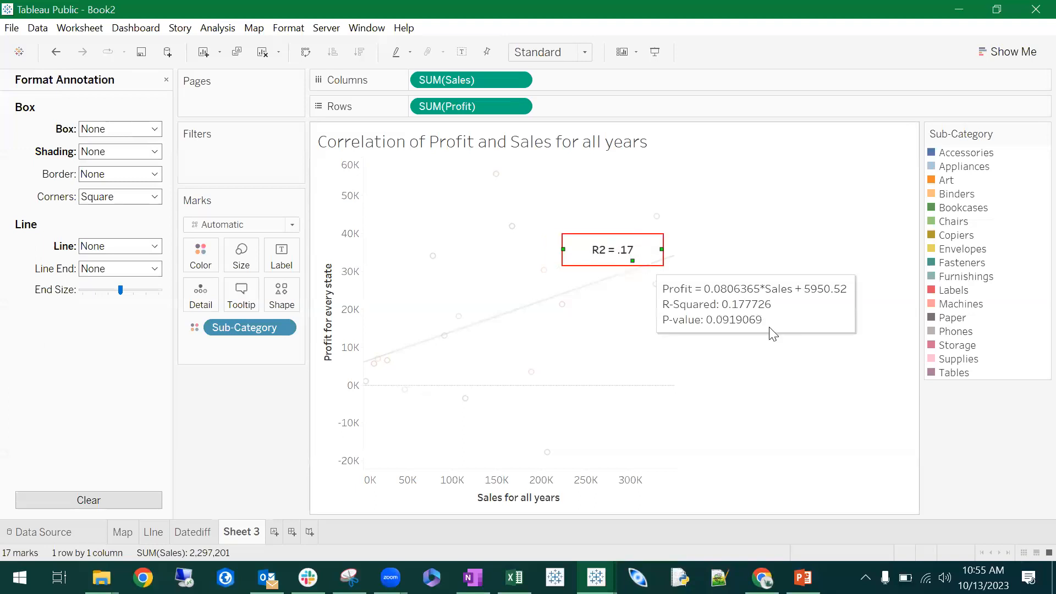
click(807, 332)
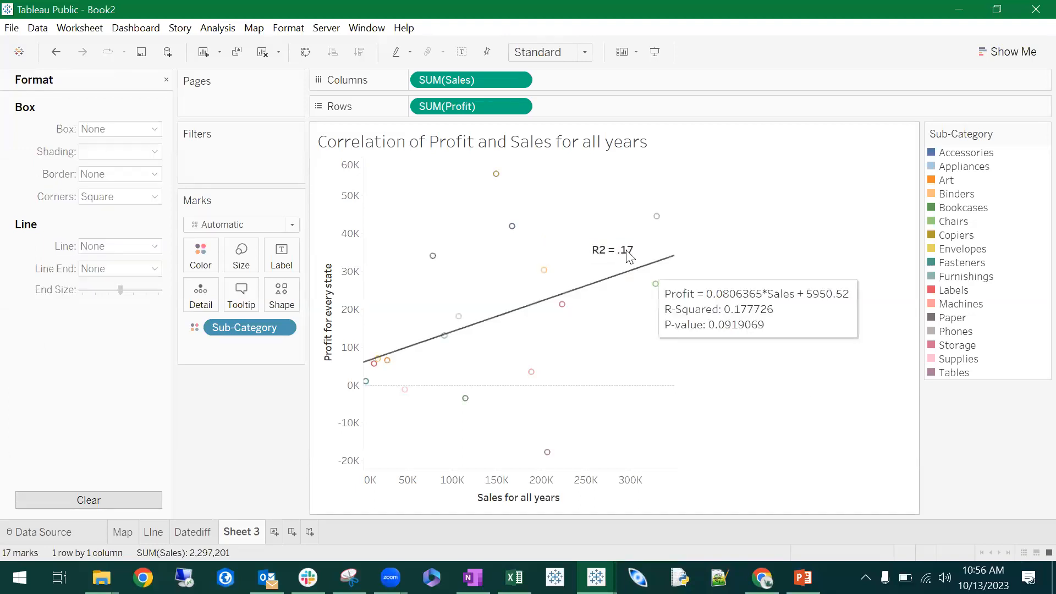
click(166, 81)
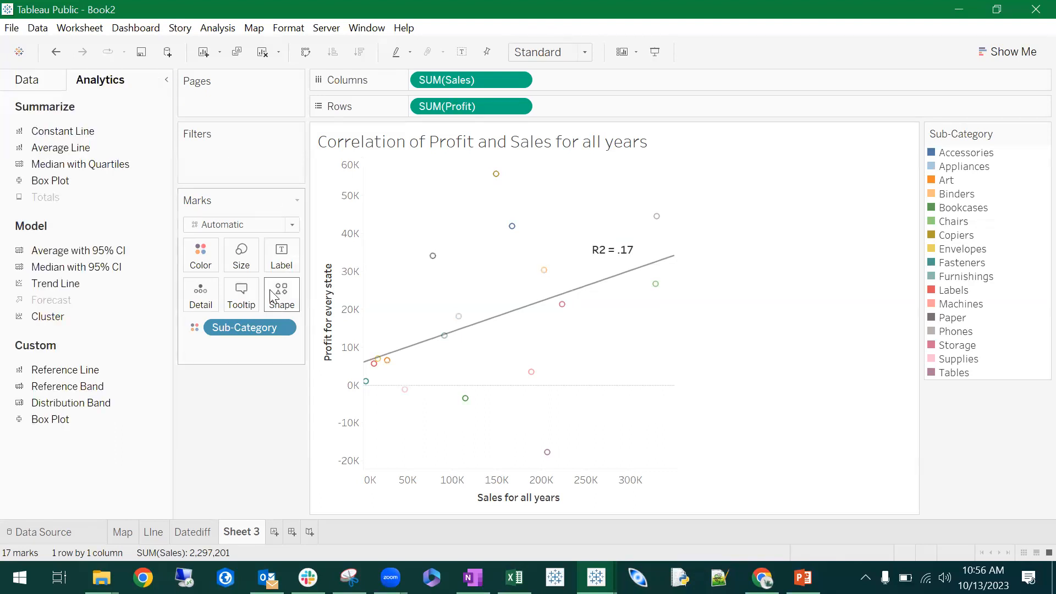
- Label the scatter plot's marks with the Sub-Category field
mouse_move(506, 198)
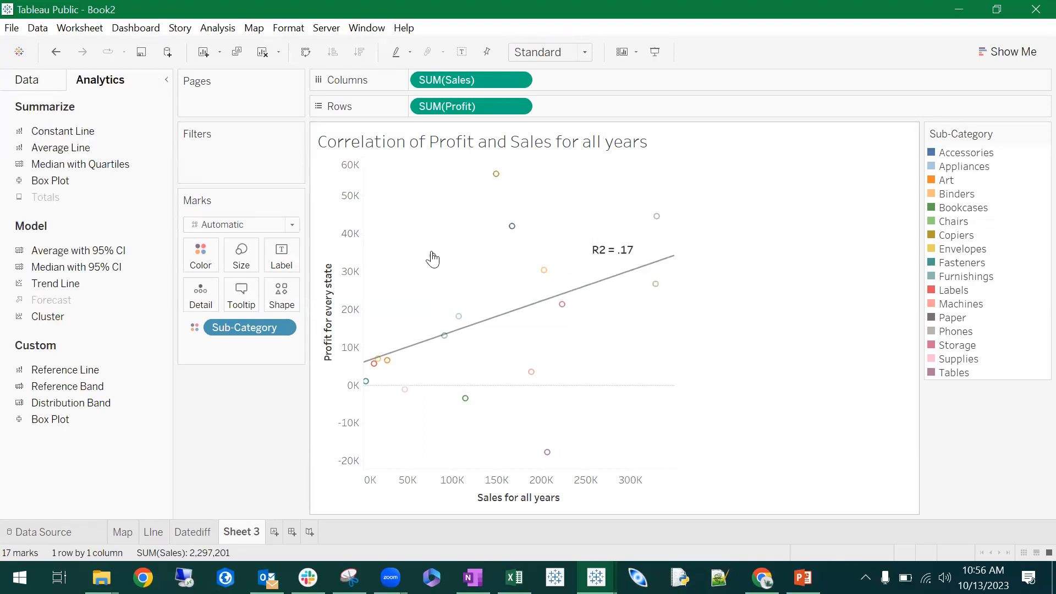
click(49, 86)
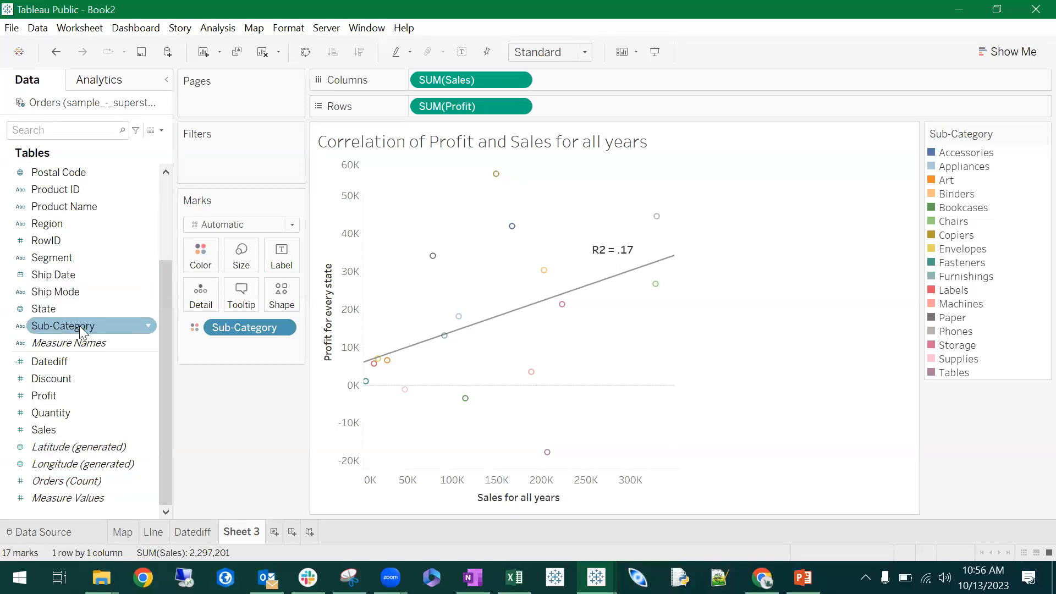
drag(67, 330, 292, 265)
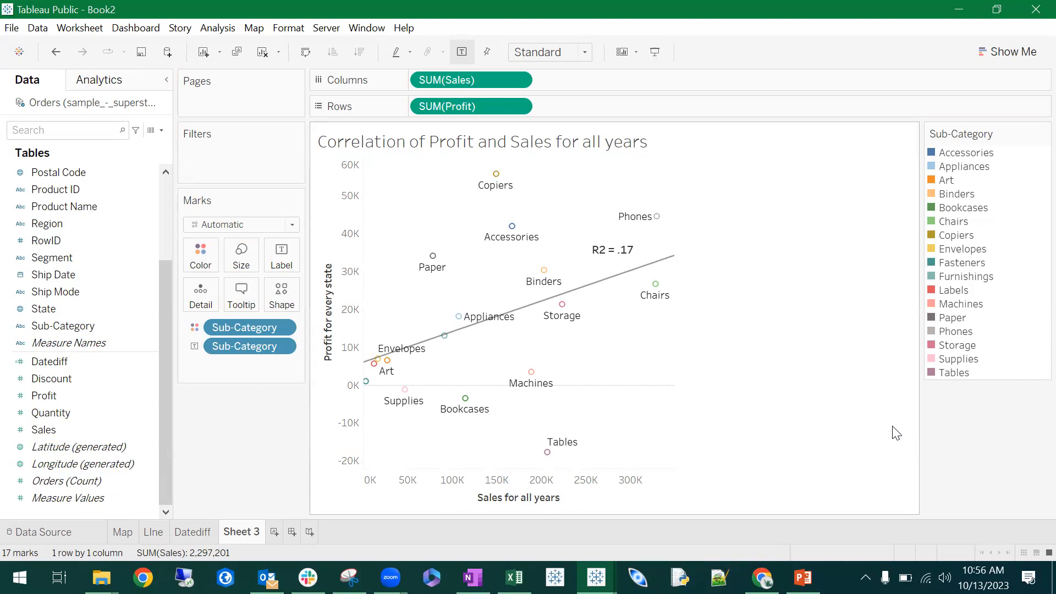
- Try limiting the mark labels to Min/Max, and restore the labels to All marks
mouse_move(549, 454)
click(286, 261)
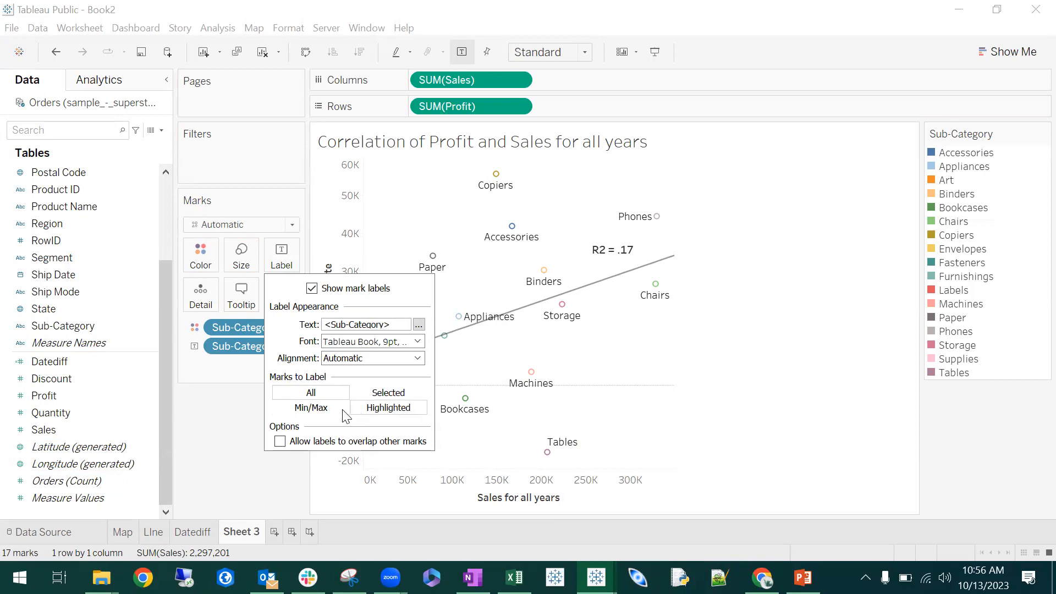
click(318, 410)
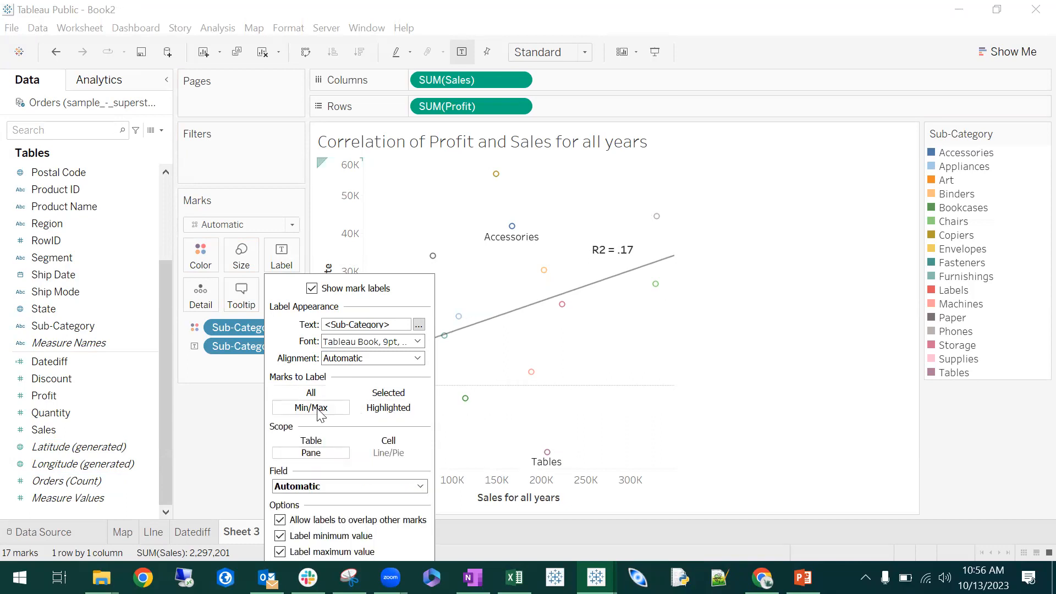
click(318, 410)
click(313, 392)
click(234, 421)
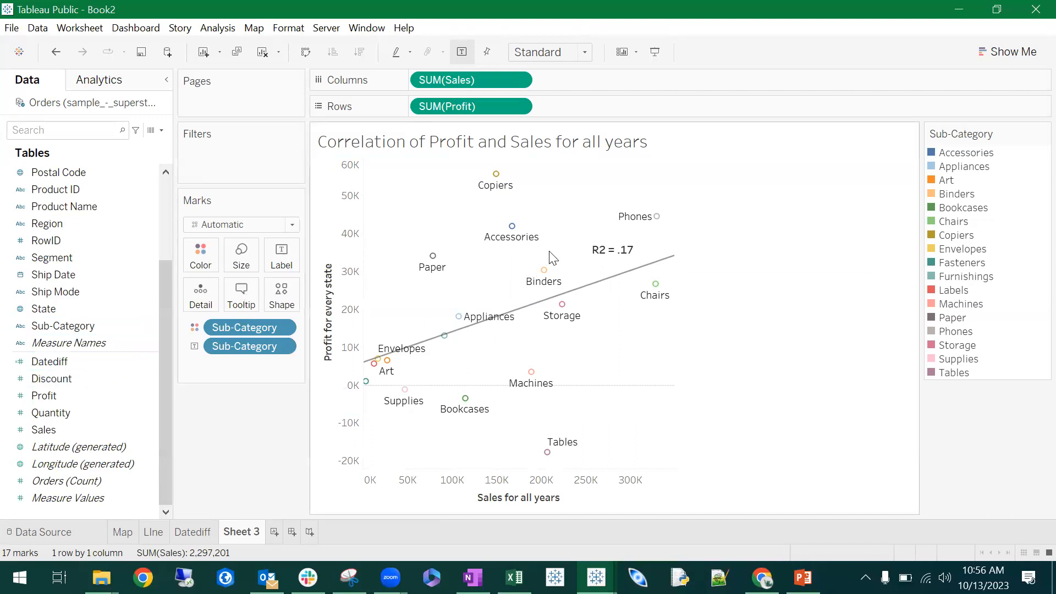
- Create a new calculated field named "Label"
mouse_move(520, 244)
right_click(95, 510)
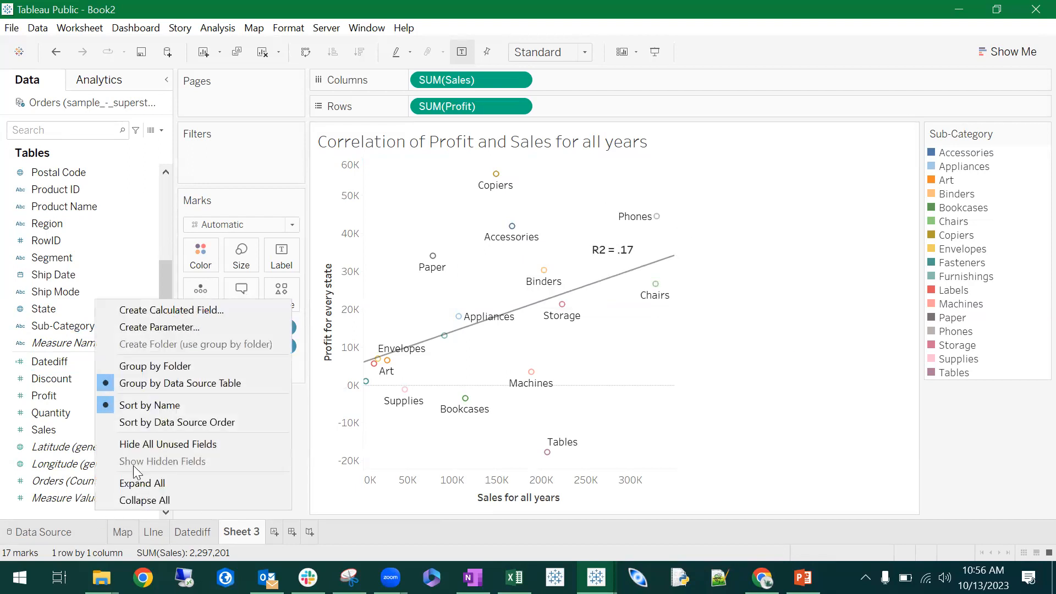
click(203, 309)
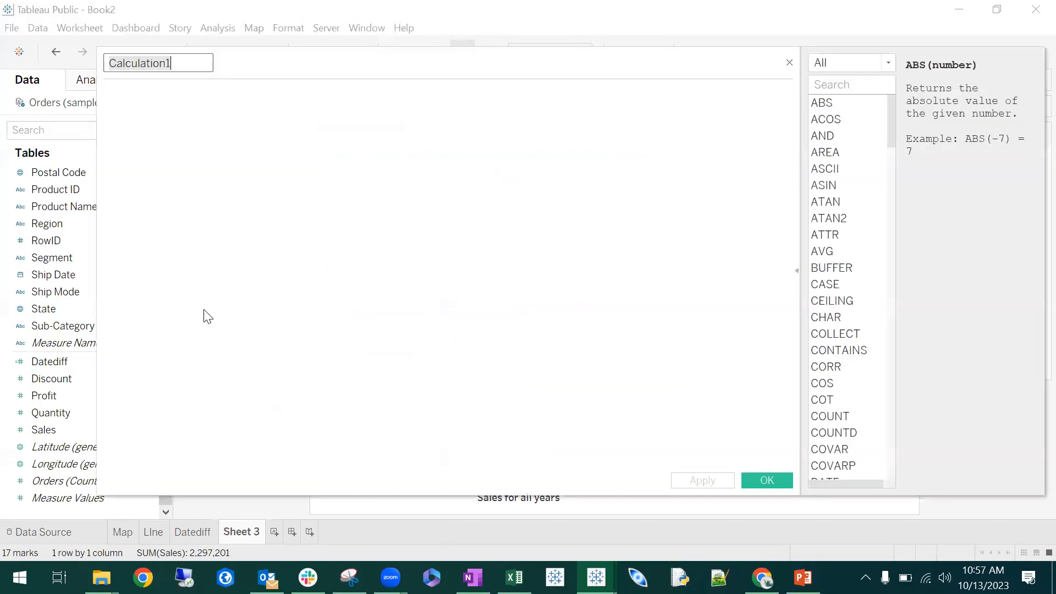
double_click(153, 65)
text(Label)
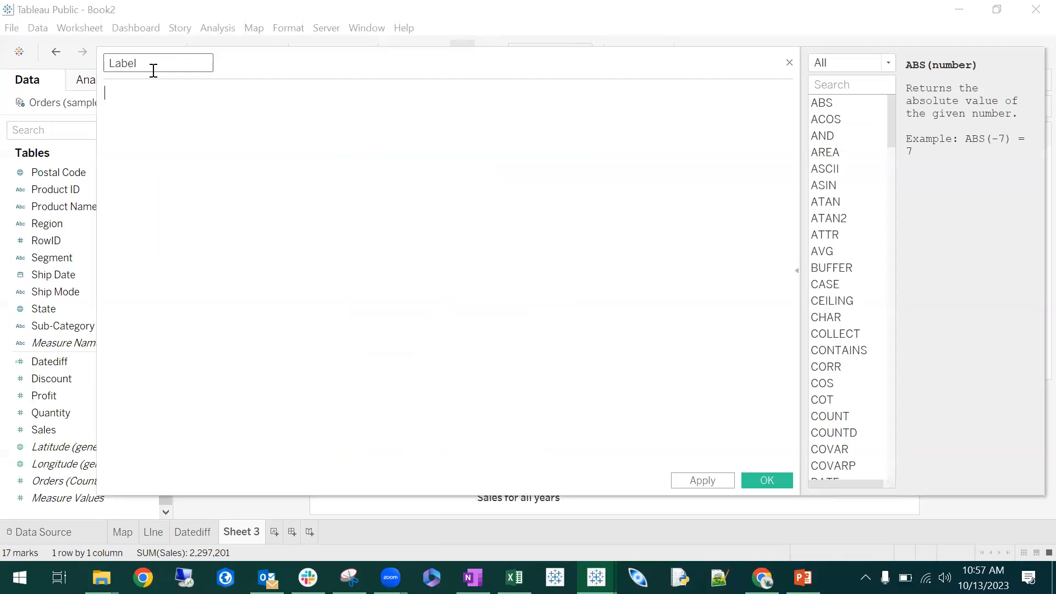
text(If)
- Enter the calculation's first line as If [Sub-Category] = "Phones" THEN "Phones", and start a new line
drag(62, 328, 272, 210)
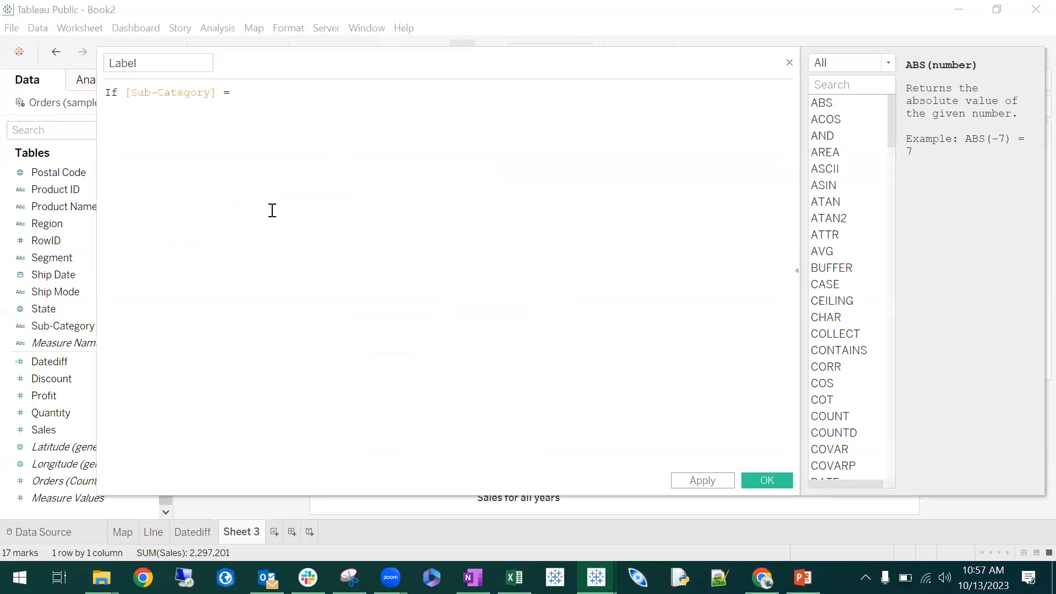
text(= "Phones" T)
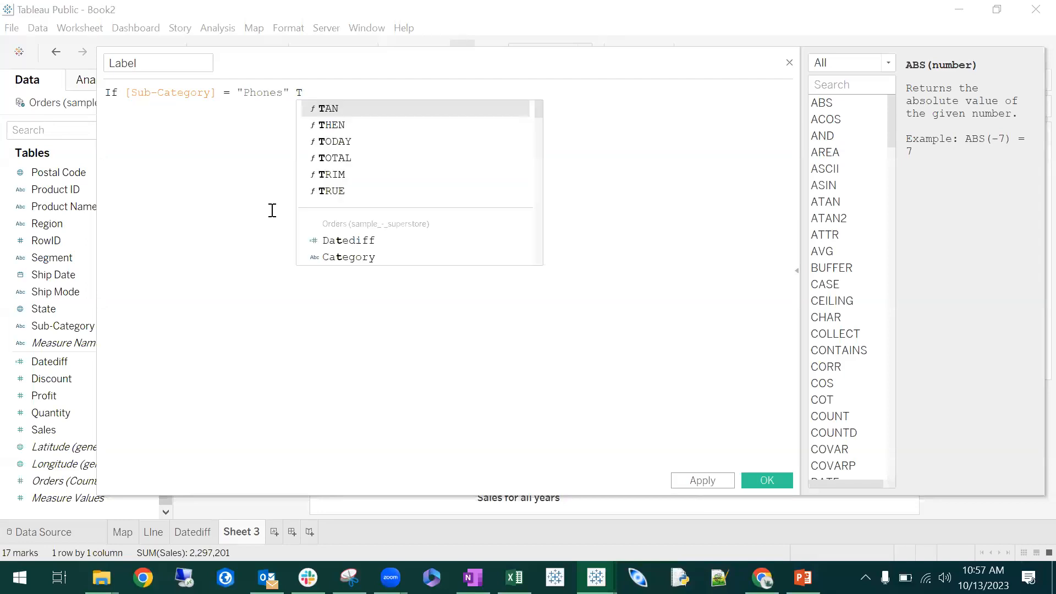
text(HEN )
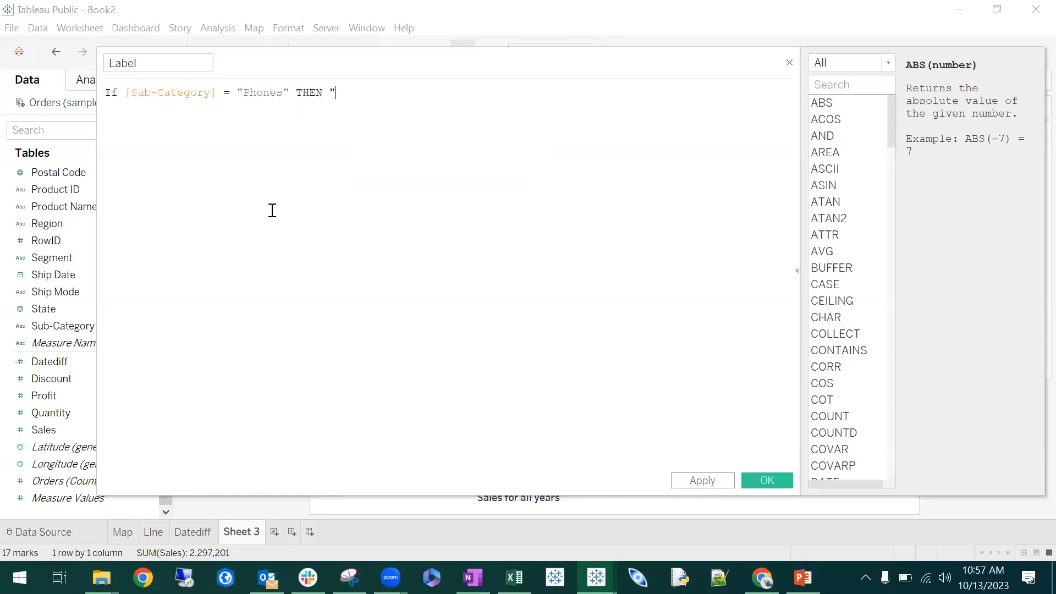
text("Phone)
text(es")
key(Return)
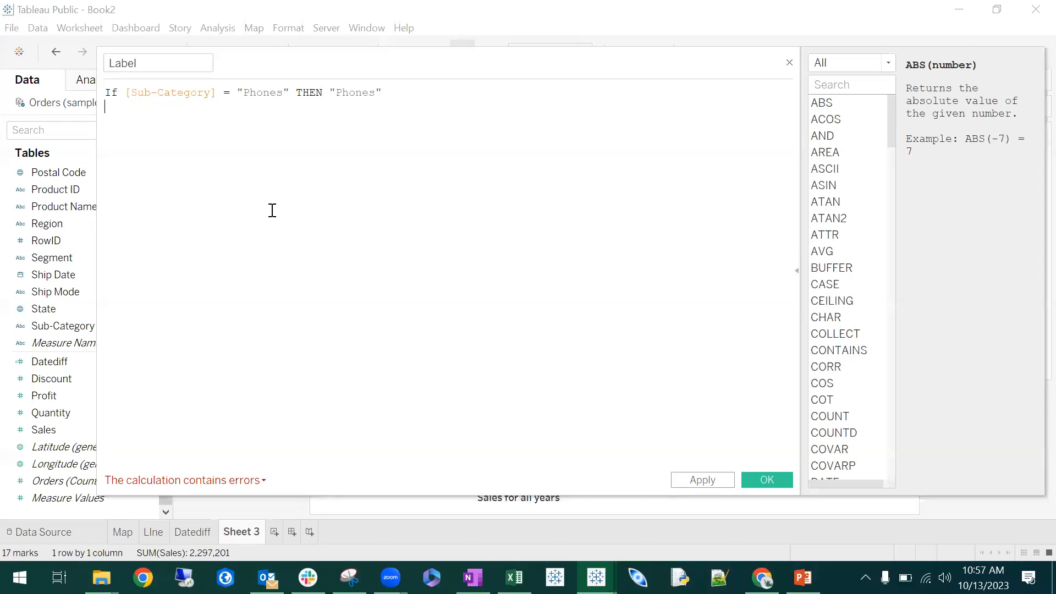
- Add a second line to the Label calculation: ELSEIF [Sub-Category] = "Tables" THEN "Tables"
drag(430, 62, 460, 61)
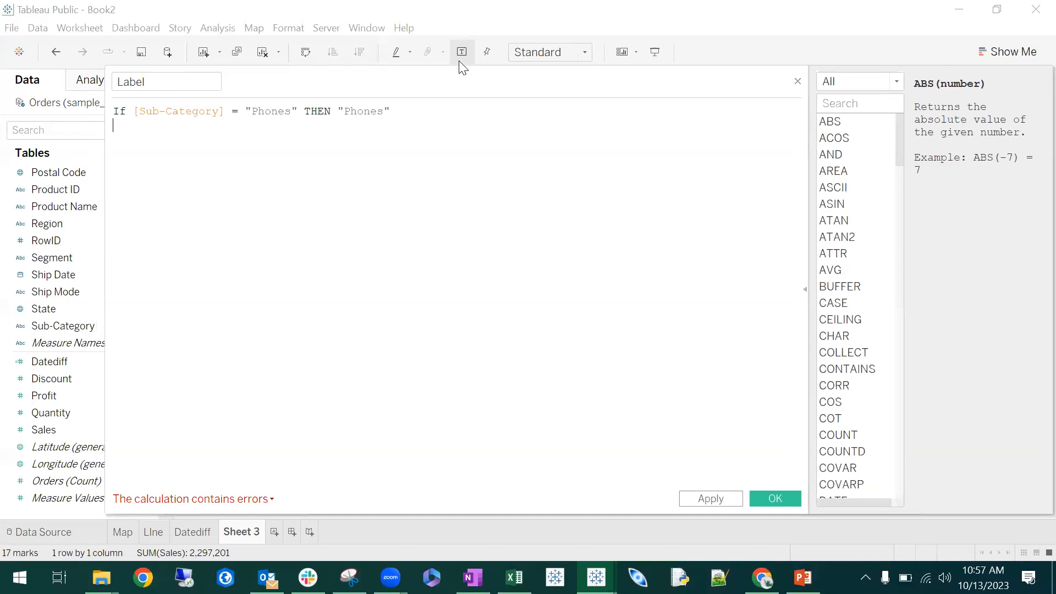
text(ELSEIF)
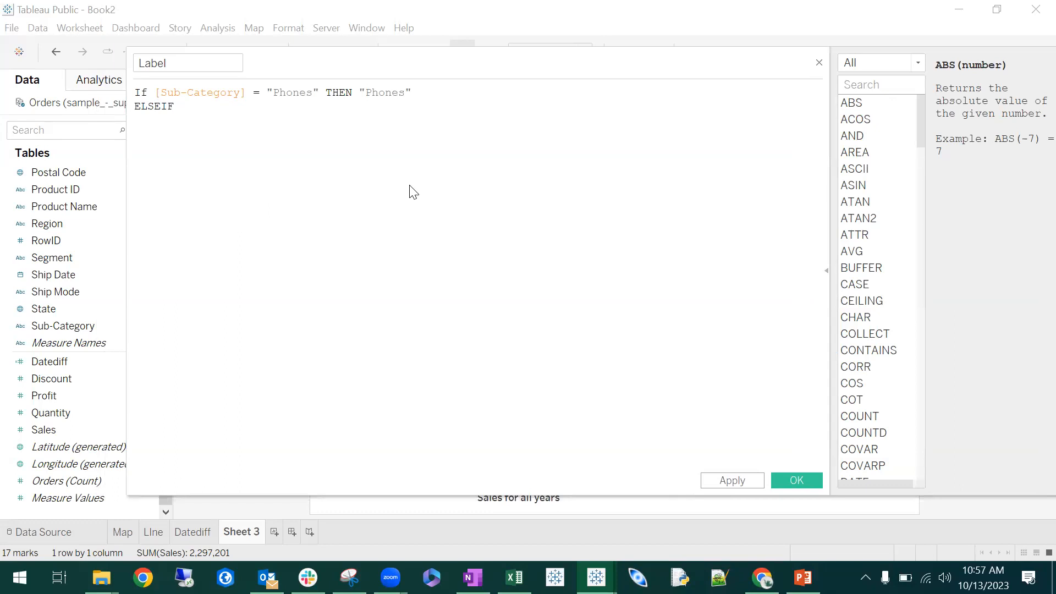
text( sub)
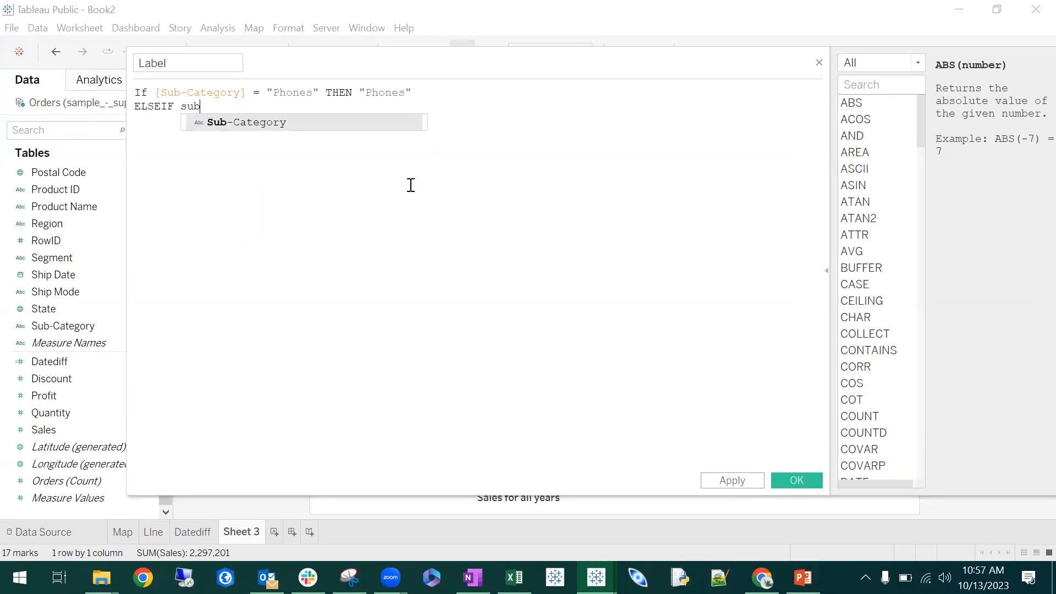
key(Return)
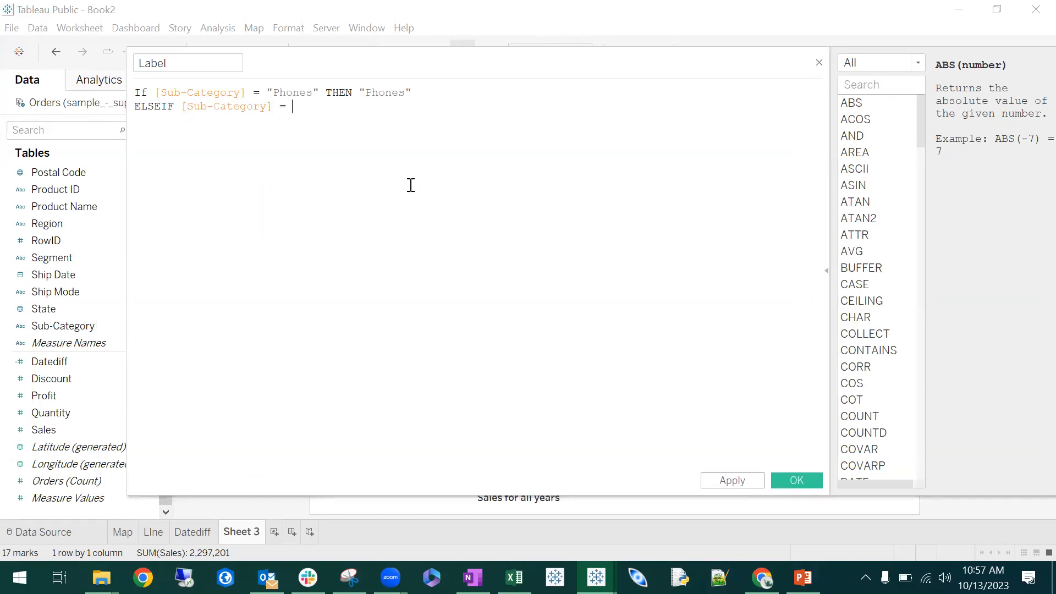
text(= "Tables" THEN "Tables")
- Change the result text returned by the first line of the Label calculation to "CELL PHONES"
drag(319, 91, 125, 88)
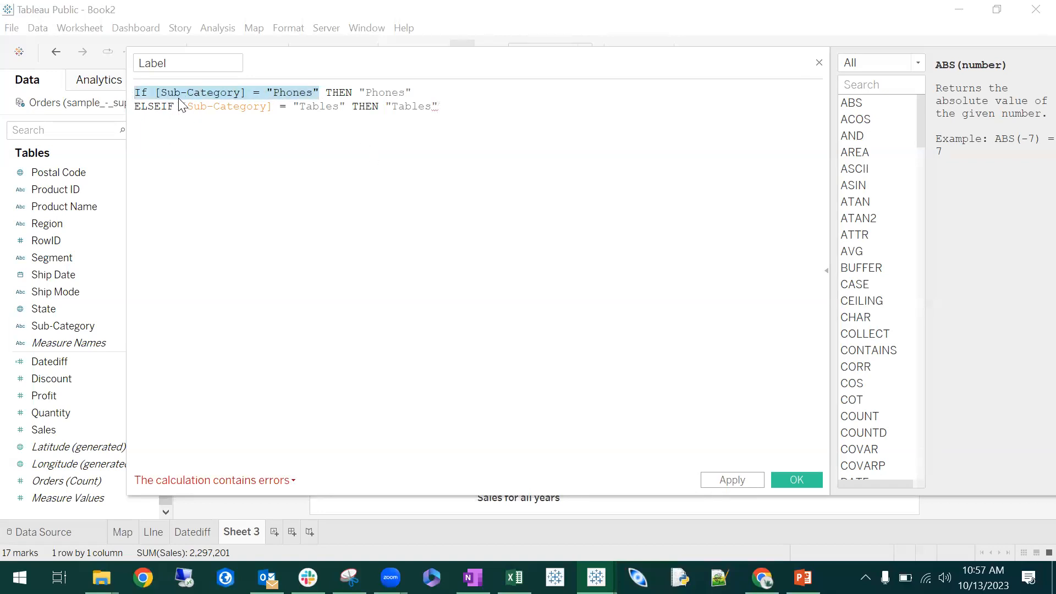
click(302, 92)
click(436, 97)
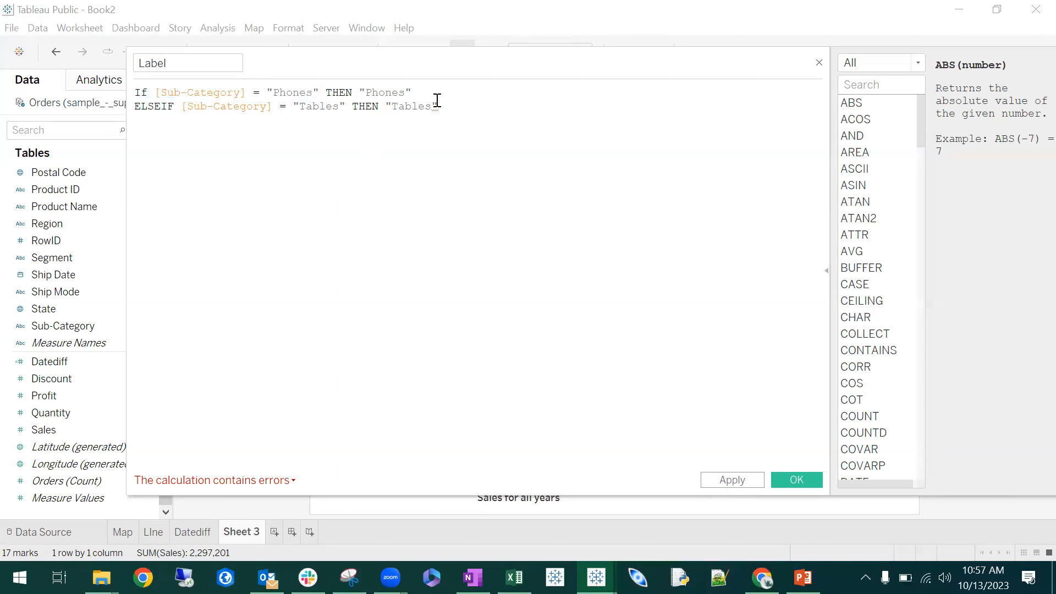
drag(412, 91, 345, 92)
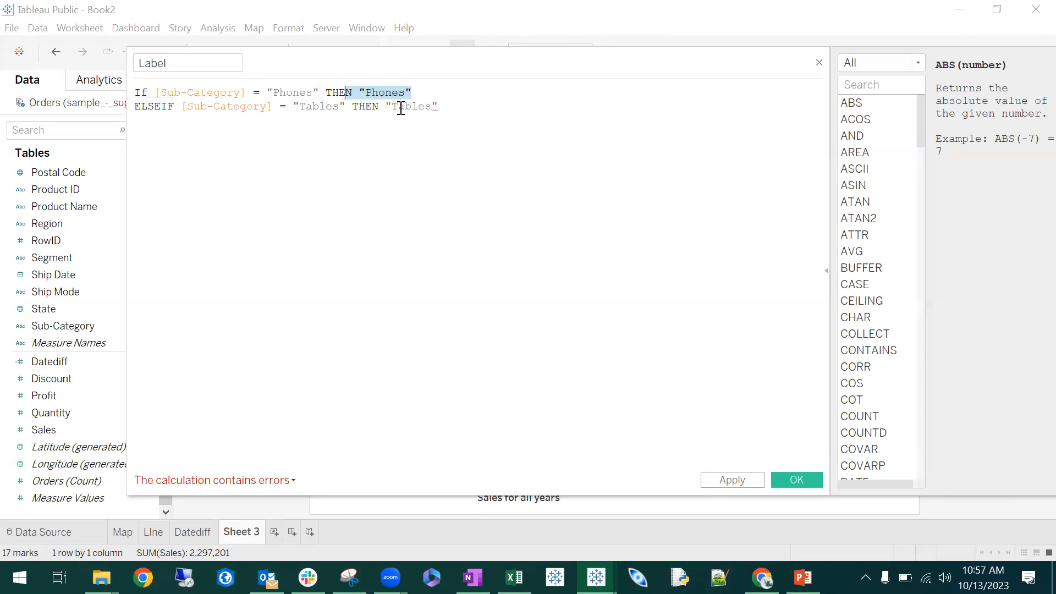
click(401, 93)
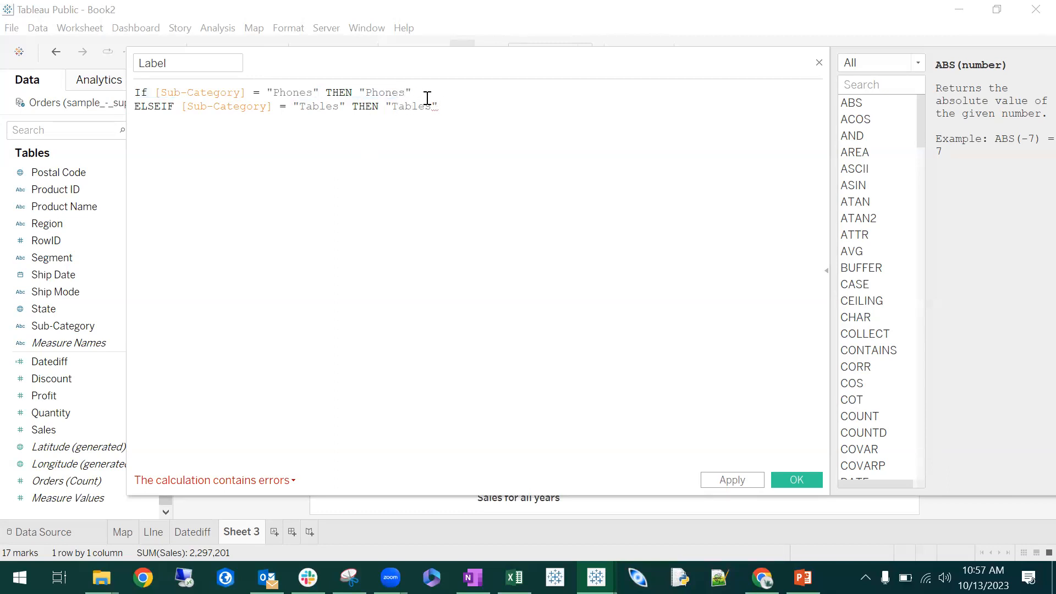
key(BackSpace)
key(BackSpace)
key(BackSpace)
key(BackSpace)
key(BackSpace)
key(BackSpace)
text(CELL PHONES)
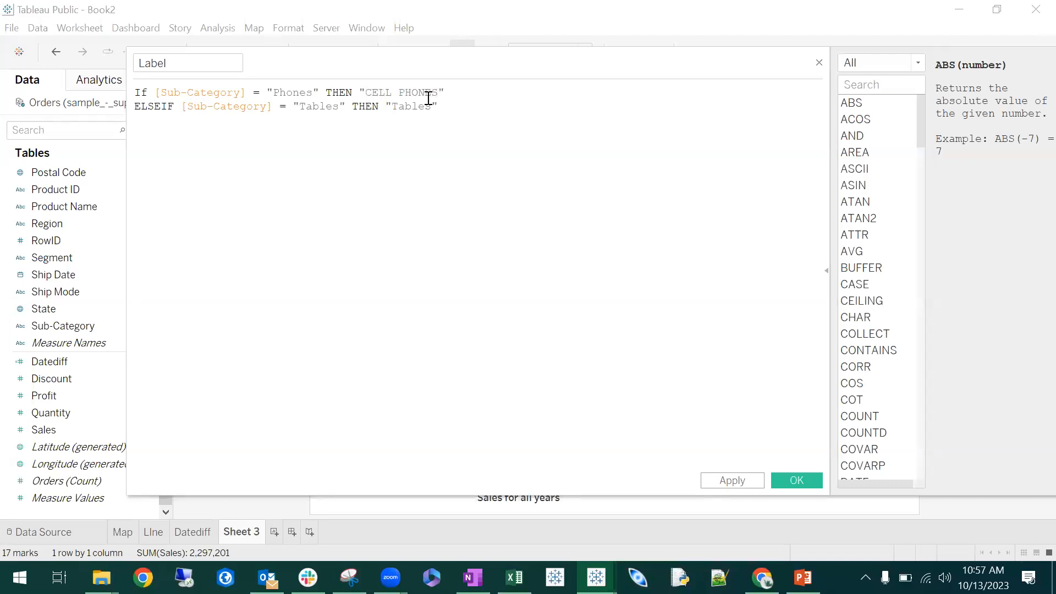
- Close the IF statement with END on a third line
key(Return)
text(END)
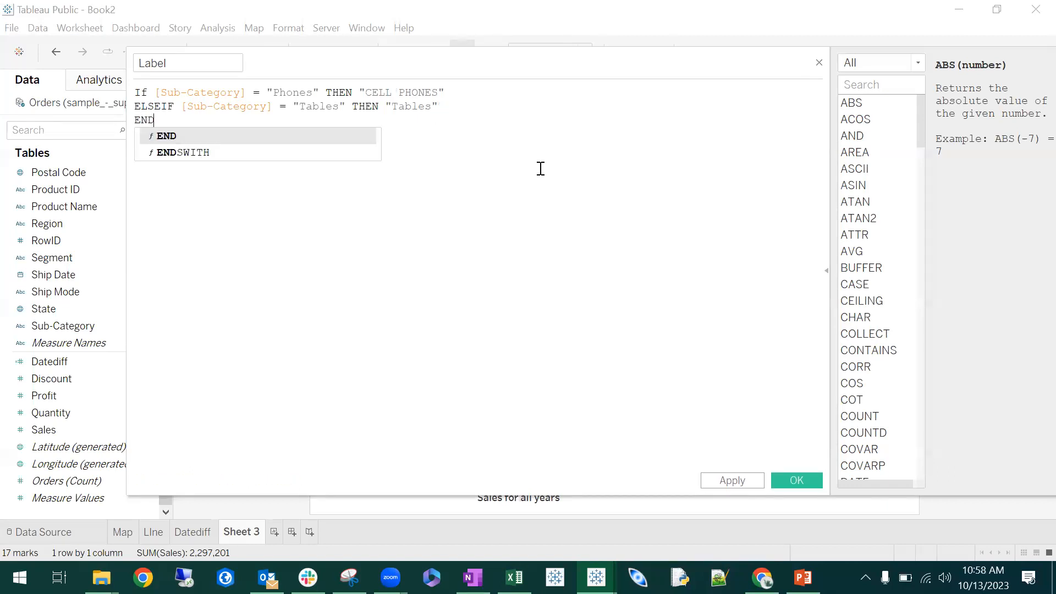
key(Return)
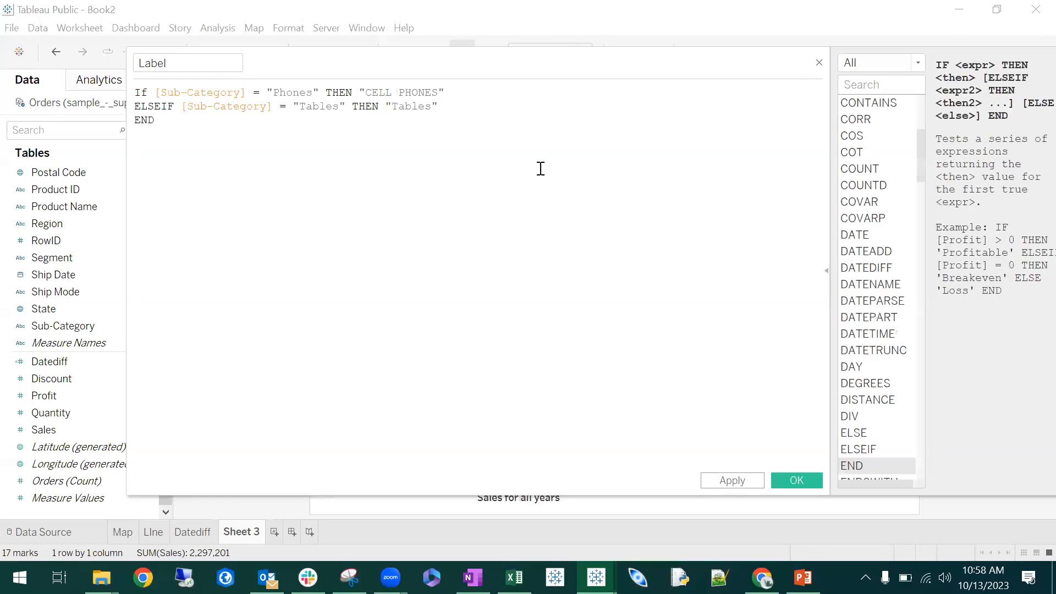
- Try the calculation without its END line, check the listed error, and enter END again
click(154, 93)
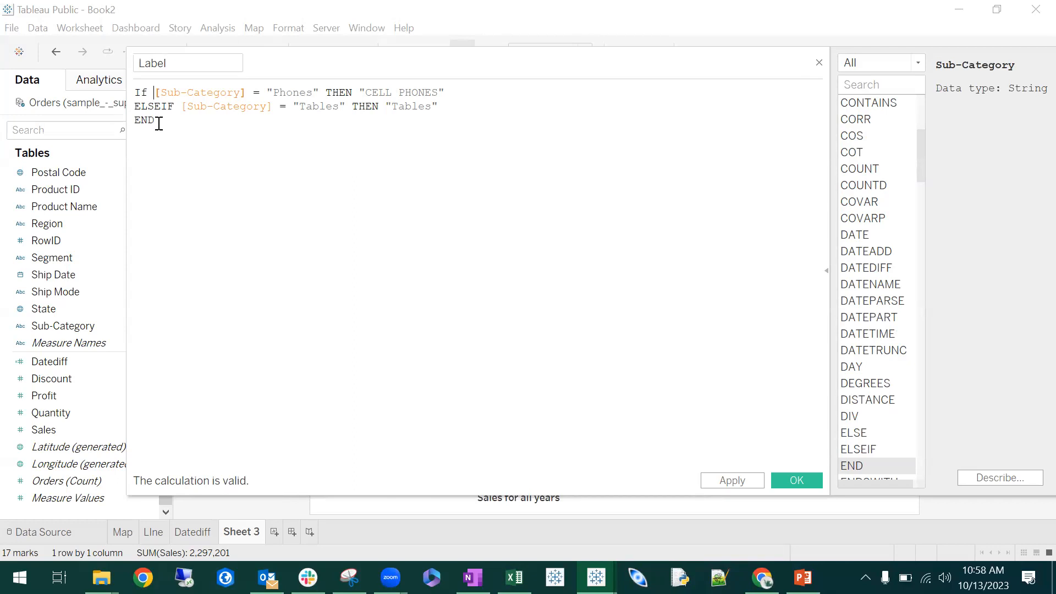
drag(158, 122, 124, 118)
key(BackSpace)
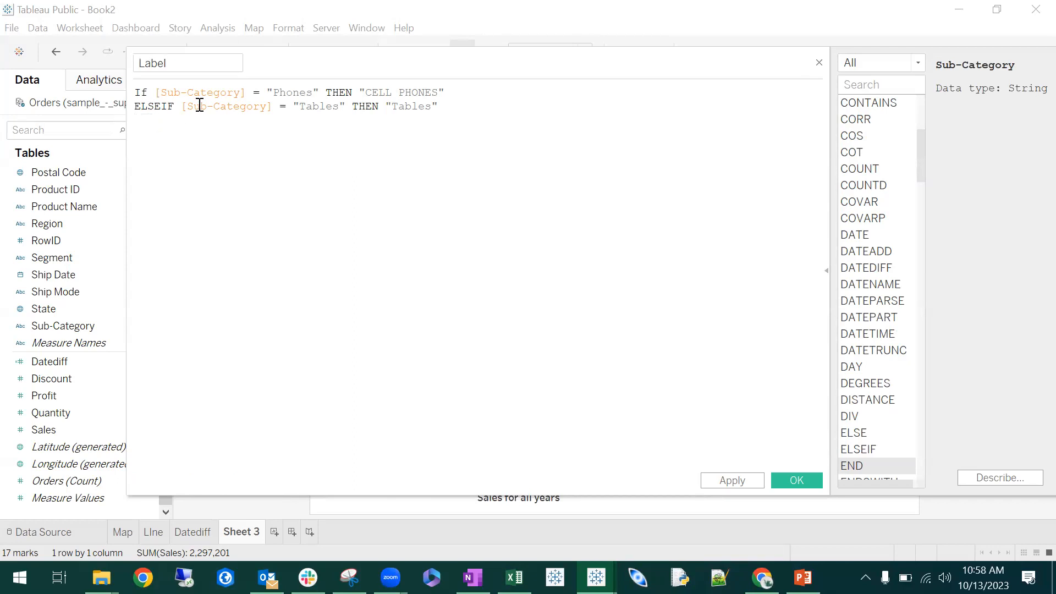
click(284, 480)
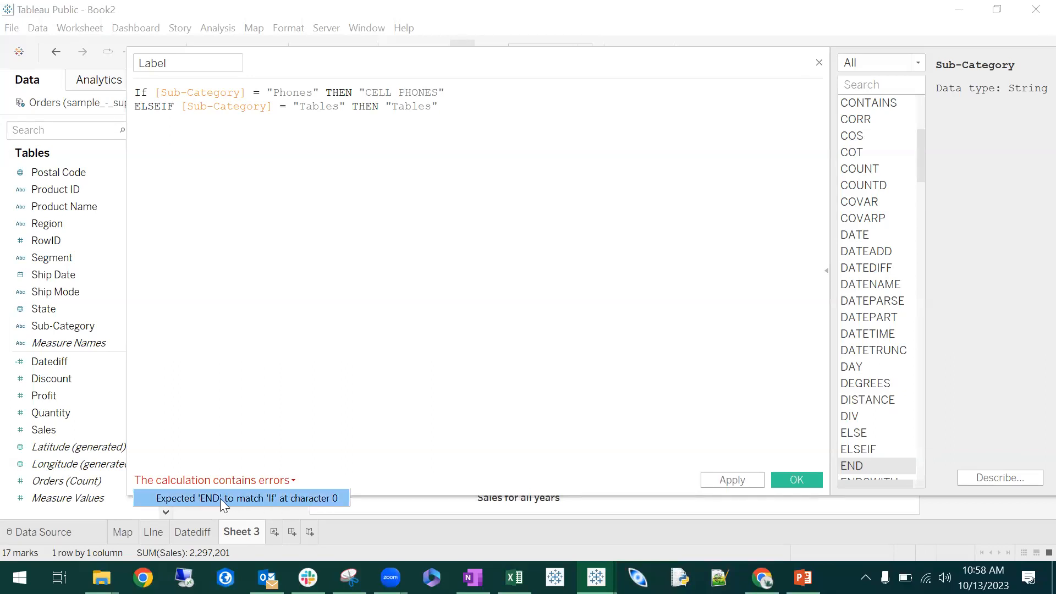
click(256, 233)
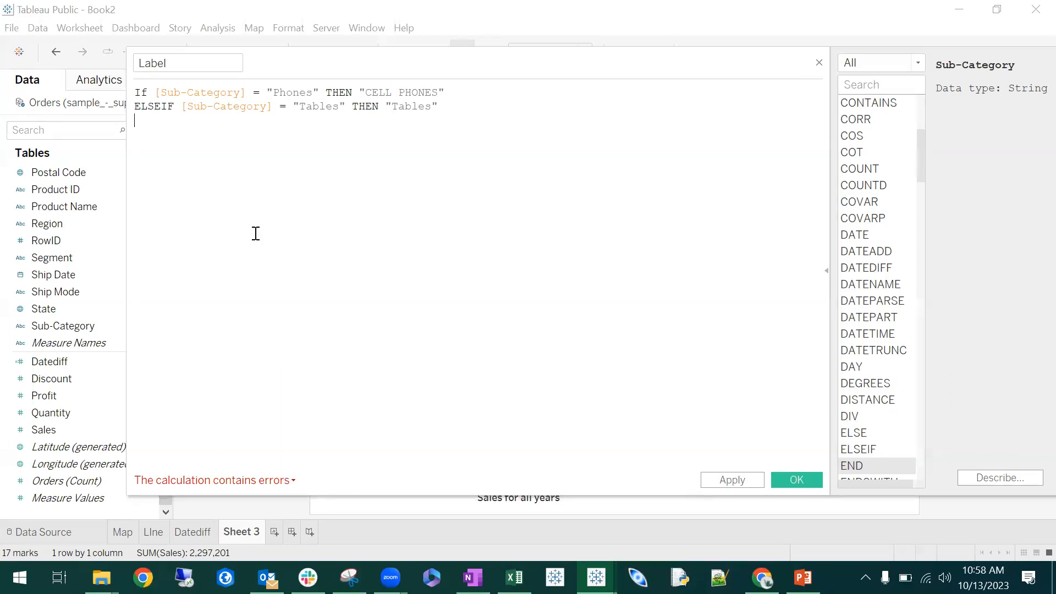
text(END)
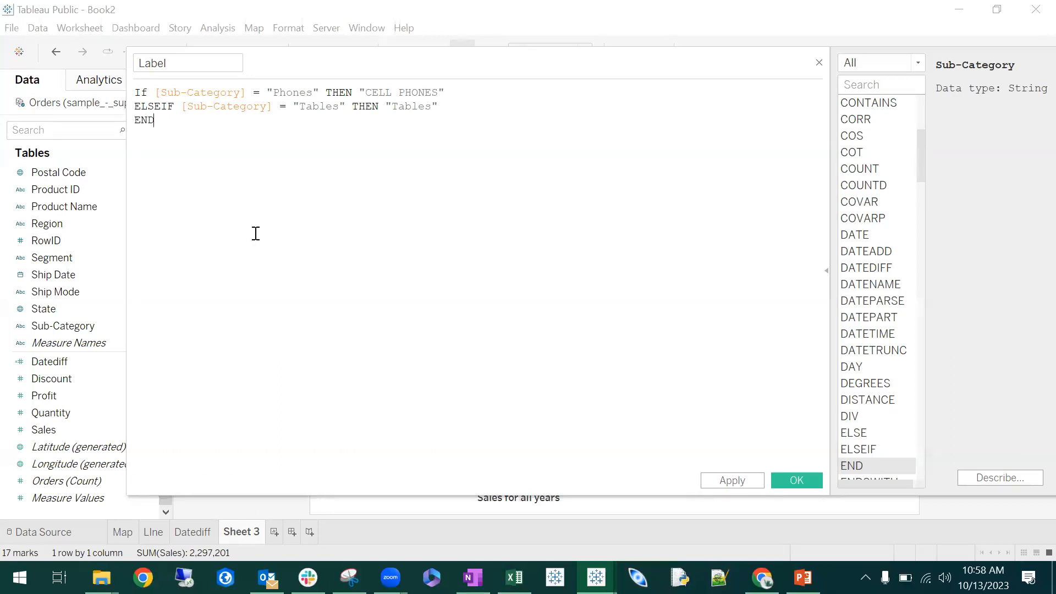
- Save the Label calculated field and use it in place of Sub-Category as the scatter plot's mark label
click(796, 481)
drag(44, 172, 226, 348)
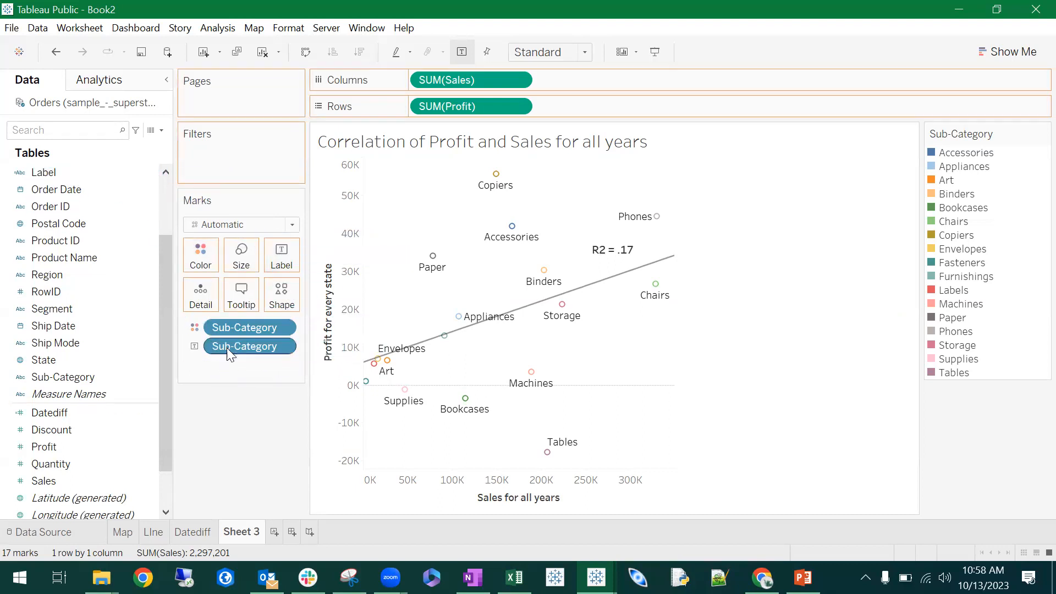
- Edit all trend lines so that separate lines are not built by the Sub-Category dimension
mouse_move(597, 276)
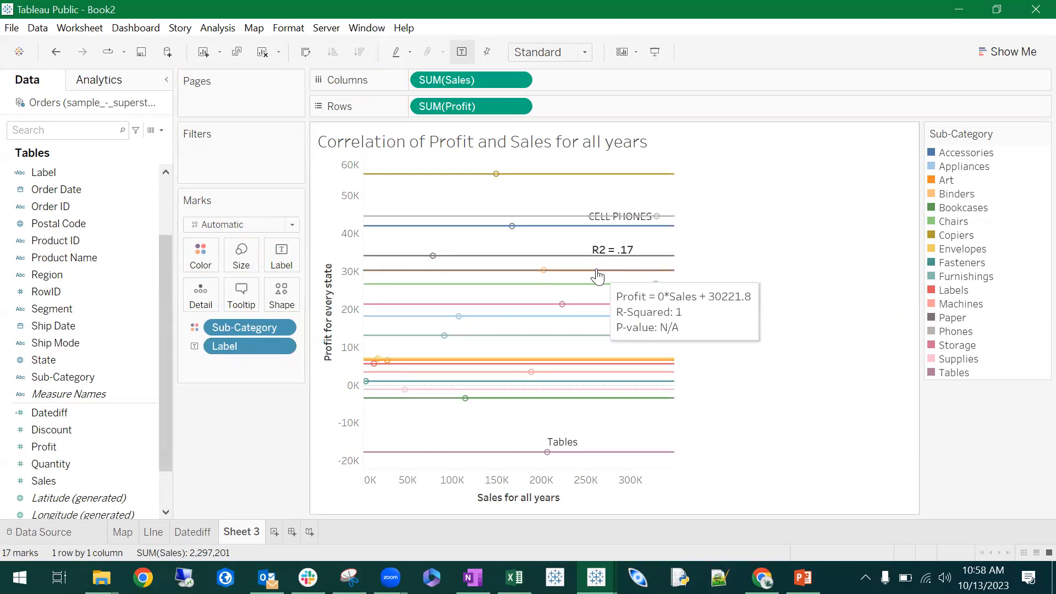
mouse_move(537, 180)
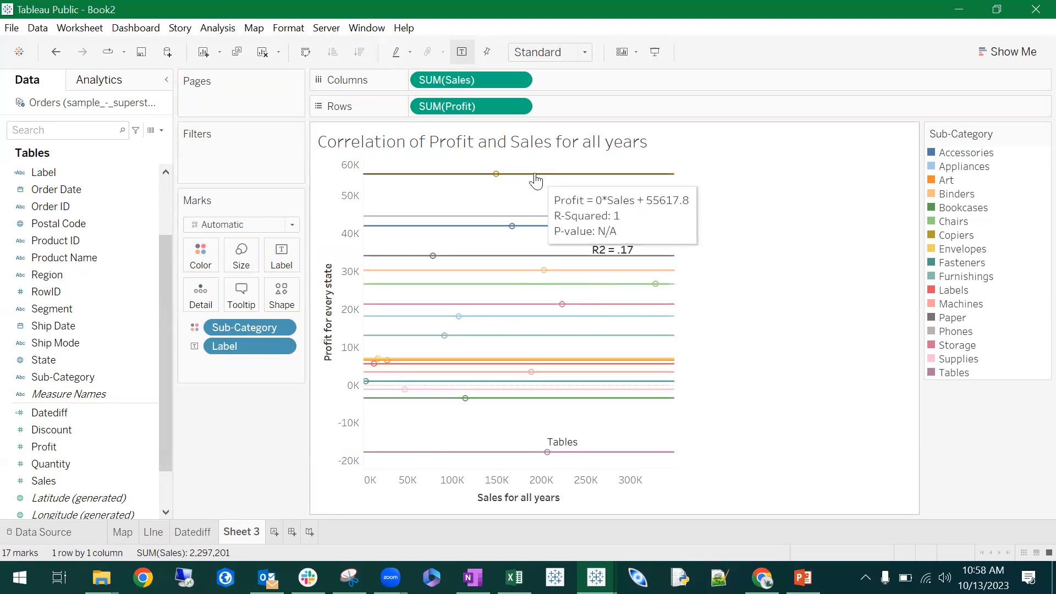
click(289, 30)
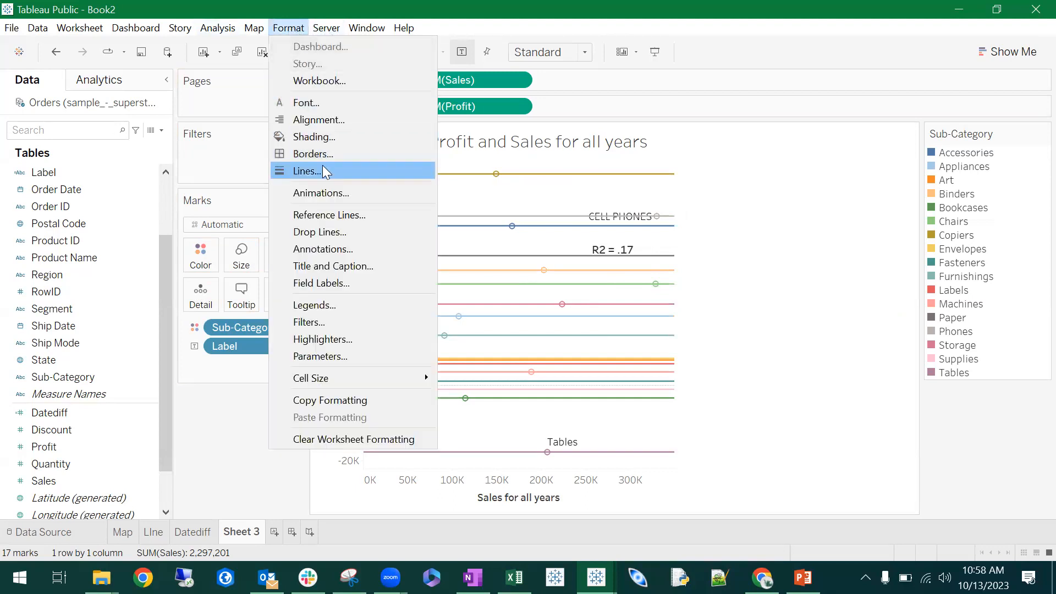
mouse_move(217, 28)
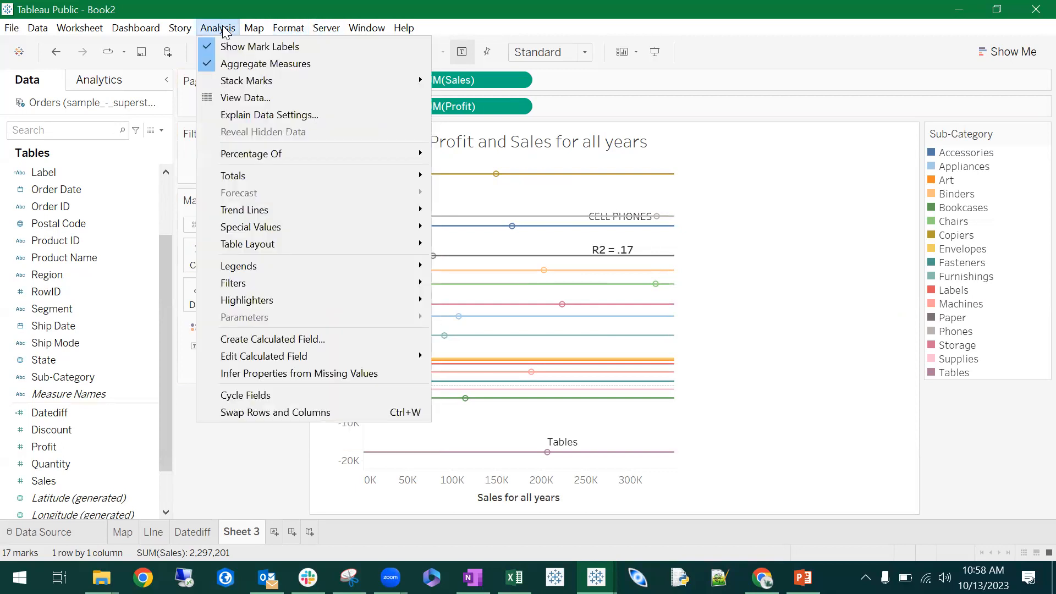
mouse_move(275, 183)
mouse_move(424, 211)
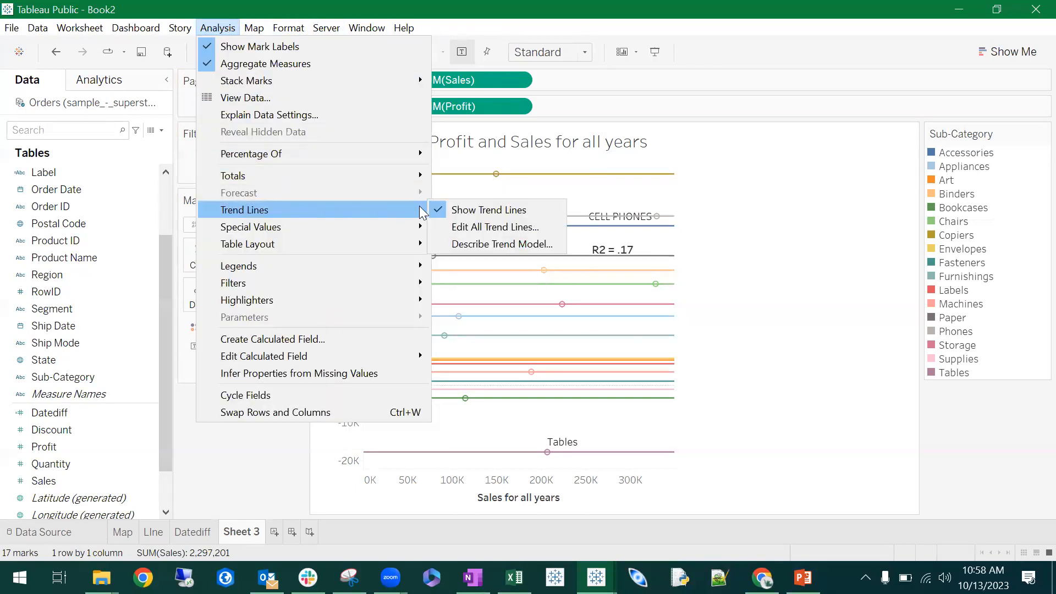
click(482, 226)
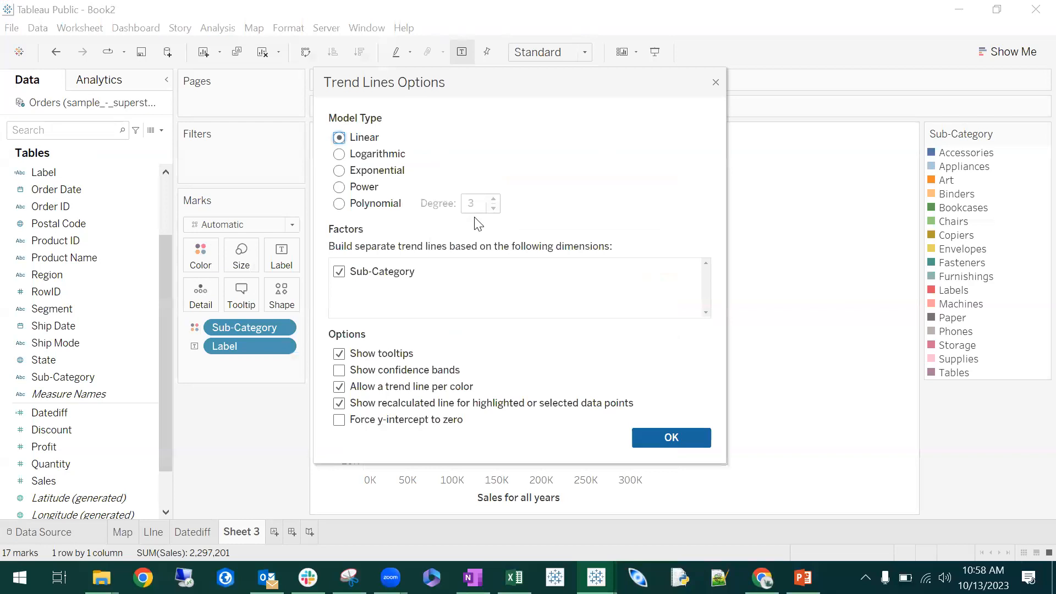
click(339, 272)
click(702, 438)
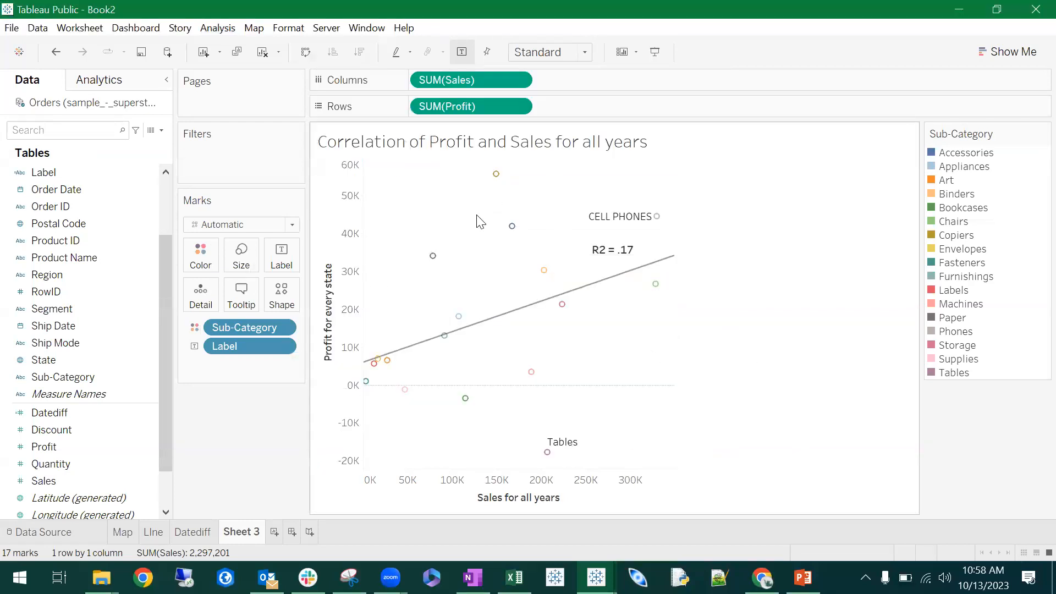
mouse_move(649, 221)
click(10, 28)
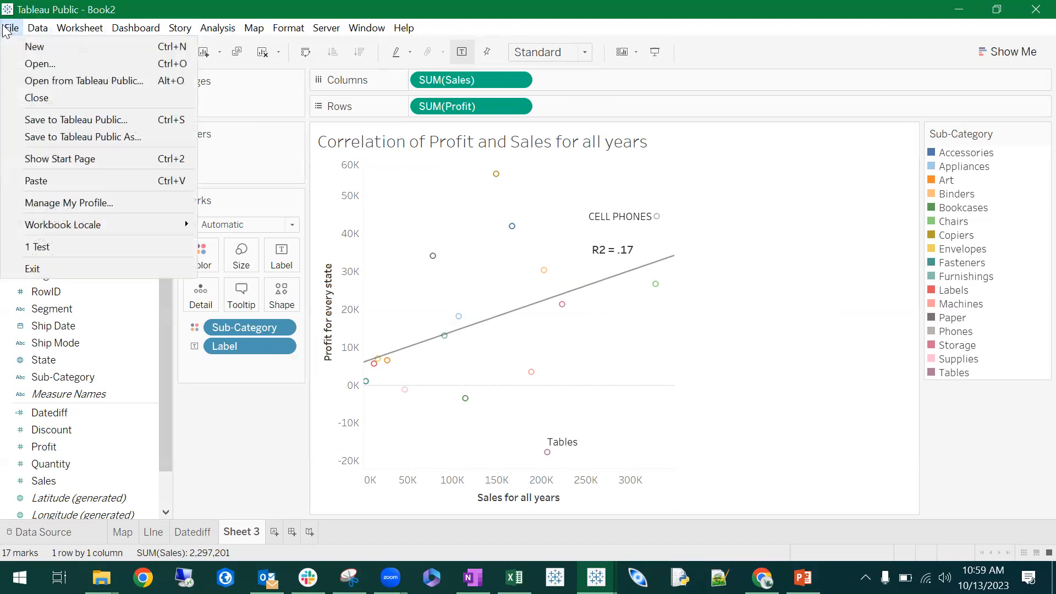
click(79, 28)
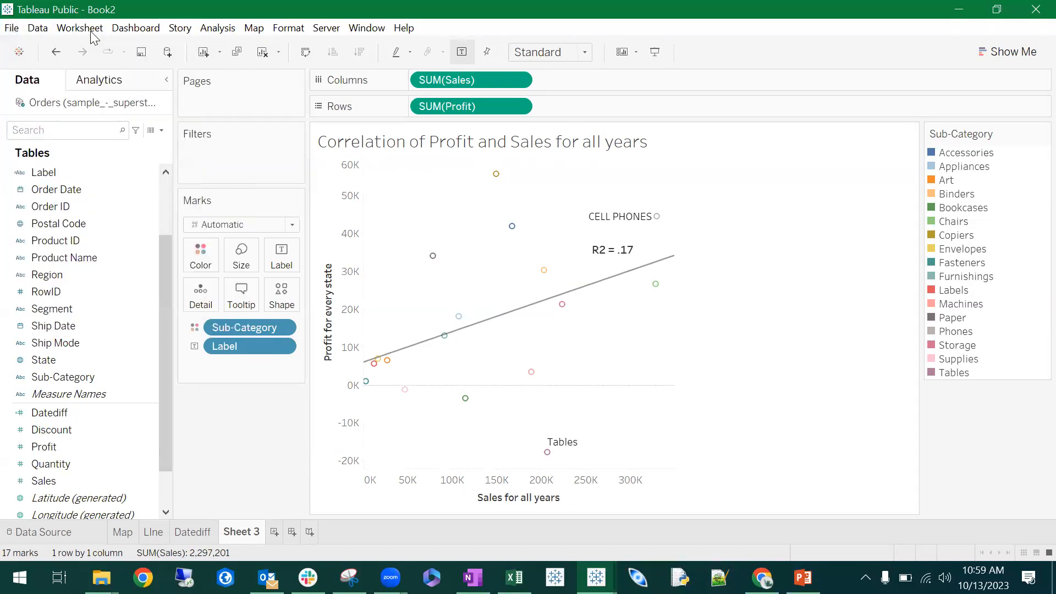
click(79, 28)
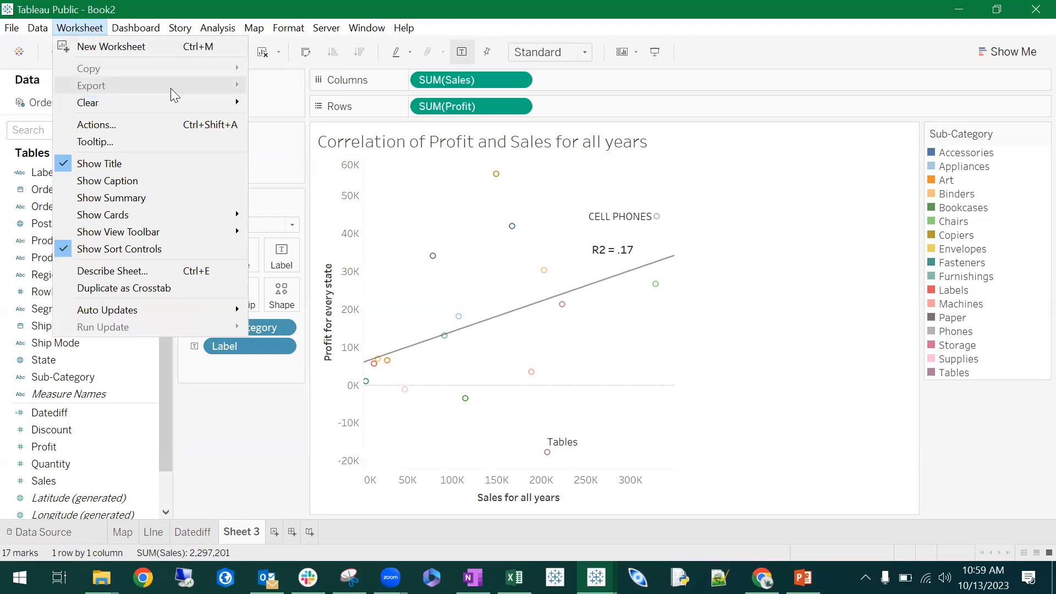
- Save the workbook to Tableau Public under the title "Test 2"
mouse_move(8, 35)
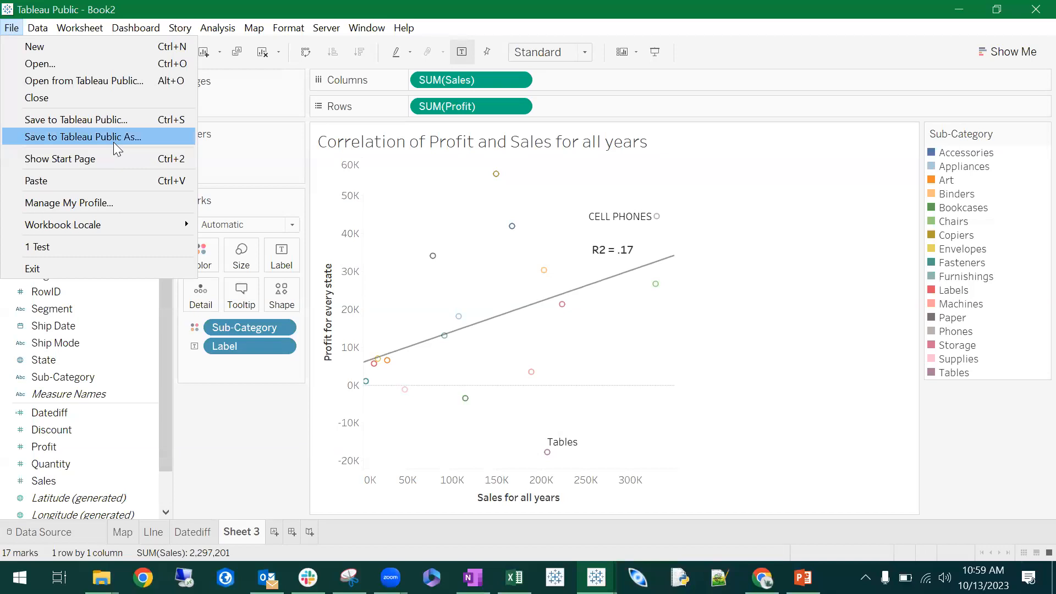
click(153, 137)
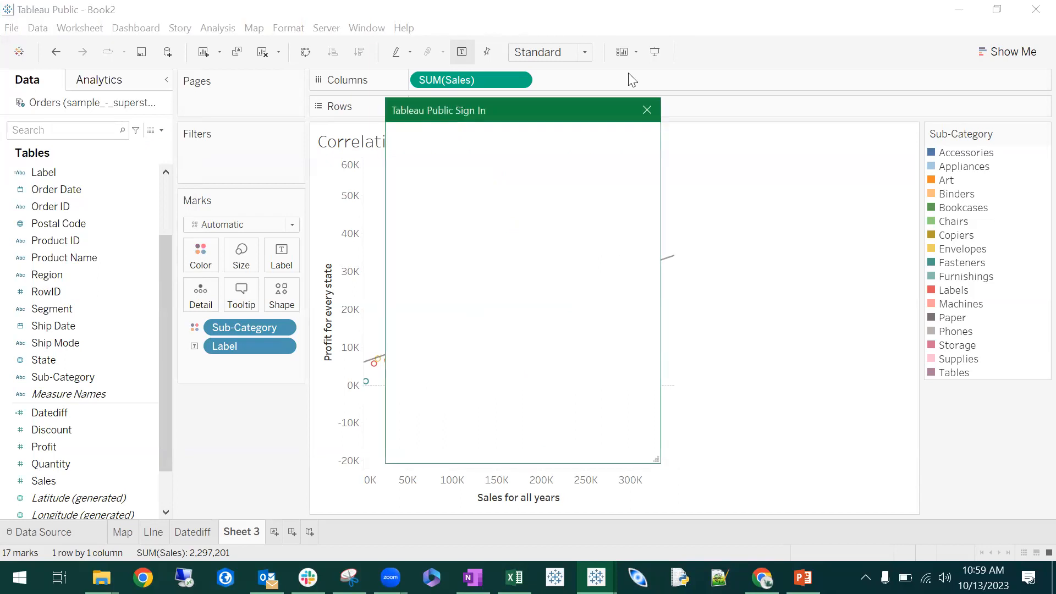
click(647, 110)
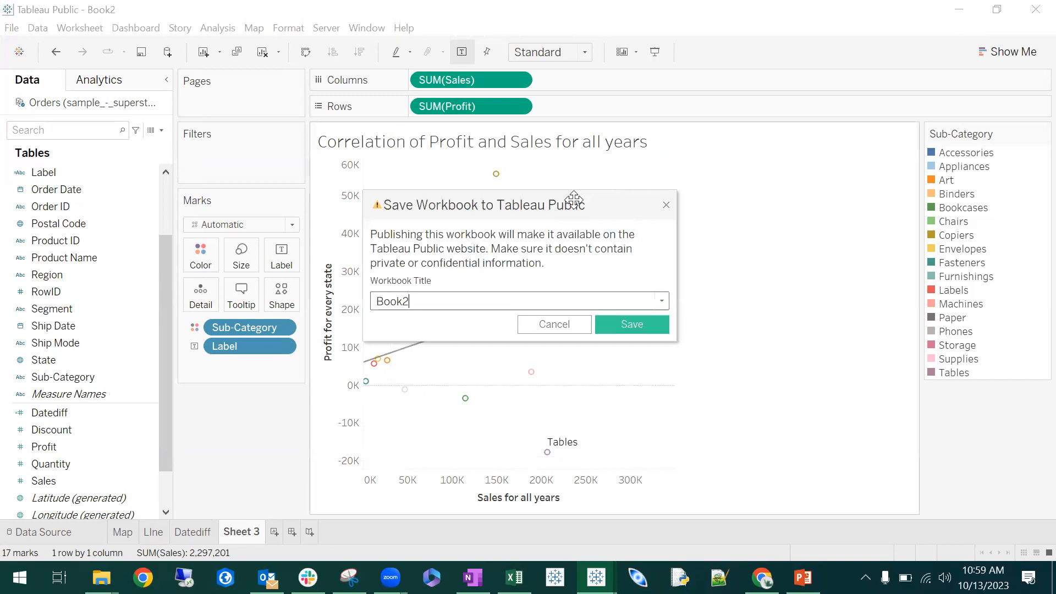
click(426, 302)
text(Test 2)
click(638, 319)
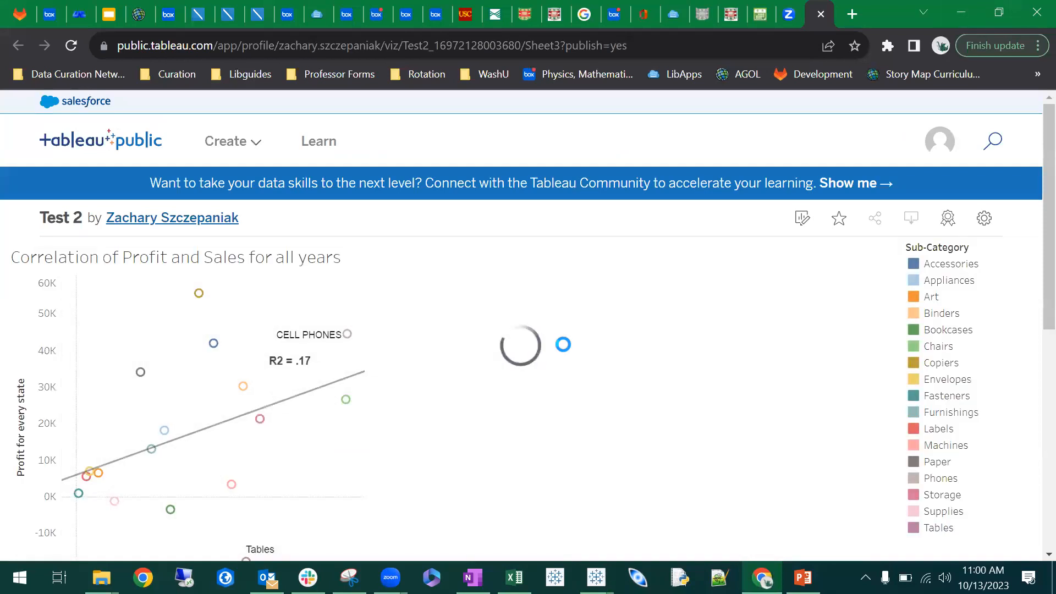
- Look over the published scatter plot on its web page, and return to the Tableau Public desktop workbook
scroll(495, 347, down, 3)
scroll(487, 345, up, 1)
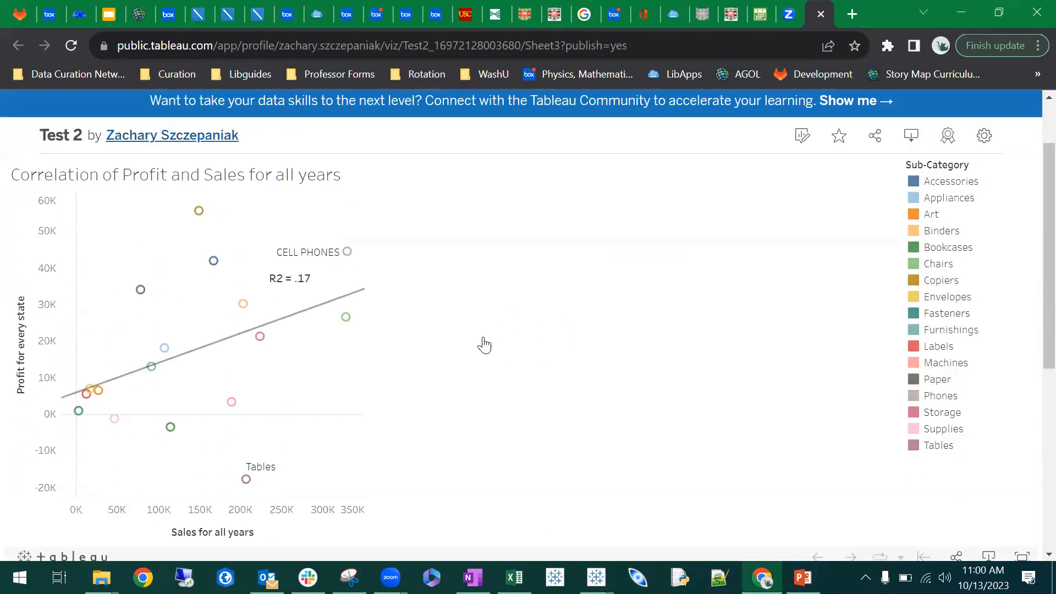
click(961, 12)
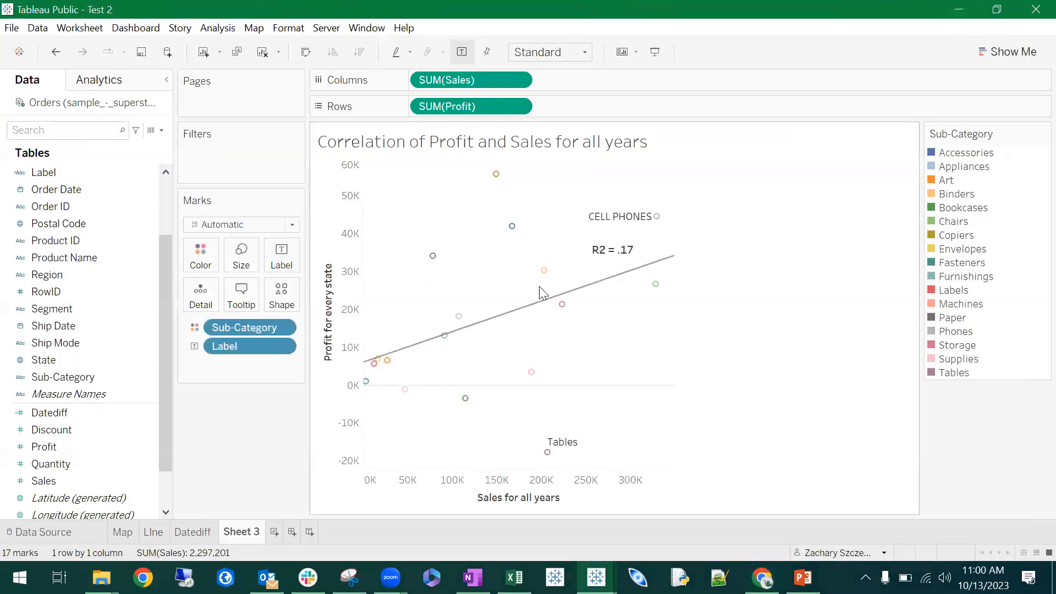
click(80, 28)
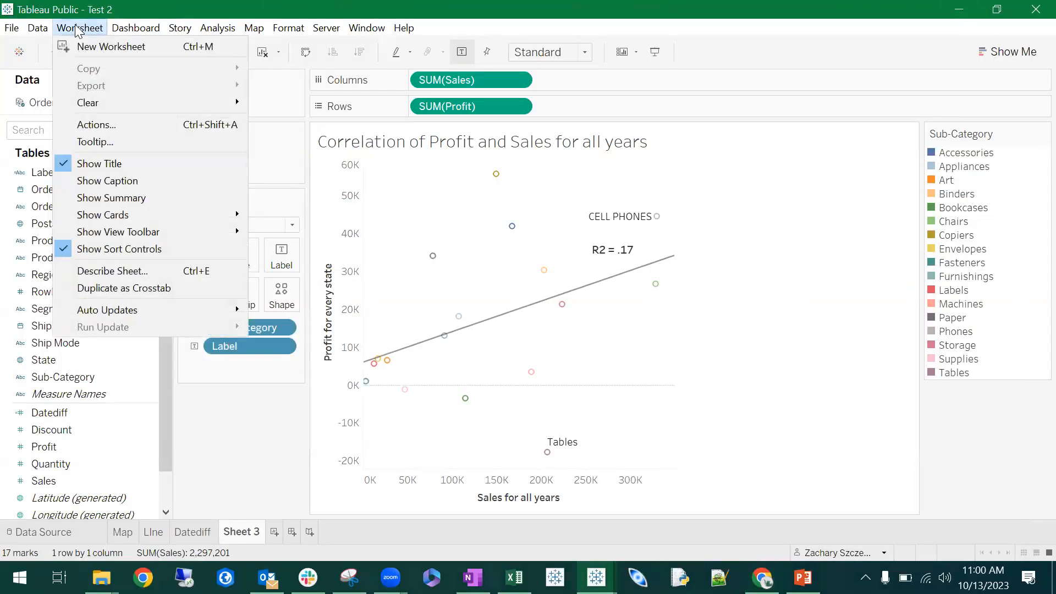
click(12, 27)
click(12, 27)
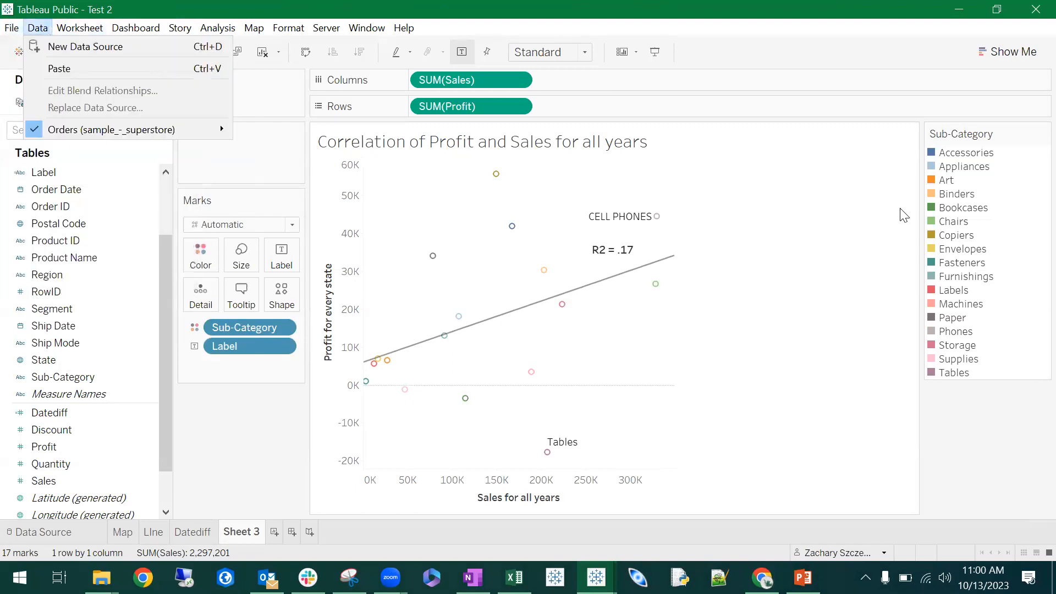
- Switch to the Test workbook, show its ExportPre sheet, and check the worksheet copy and export commands
click(679, 197)
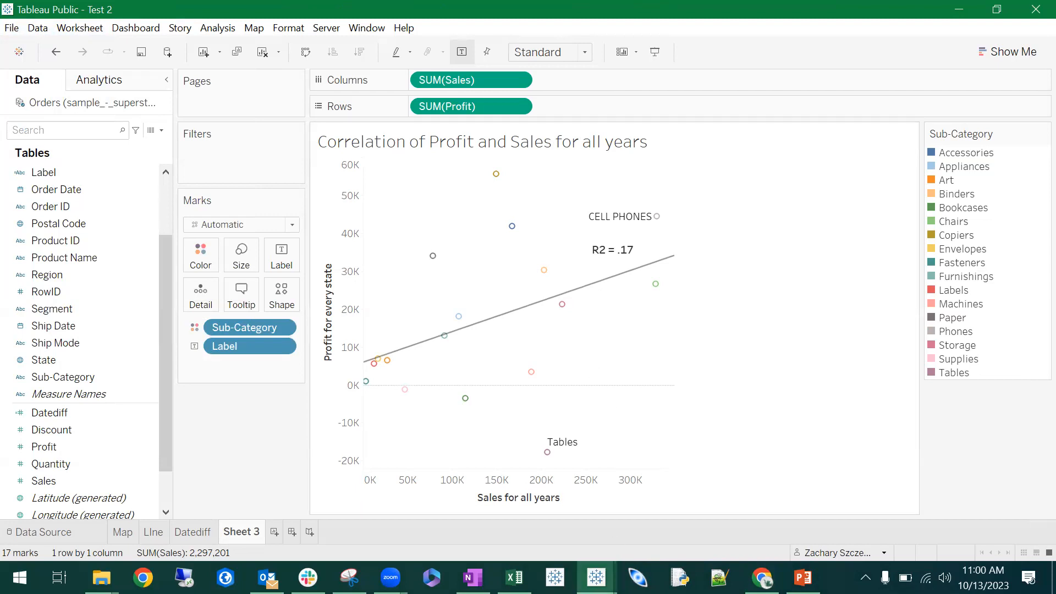
mouse_move(596, 577)
click(481, 508)
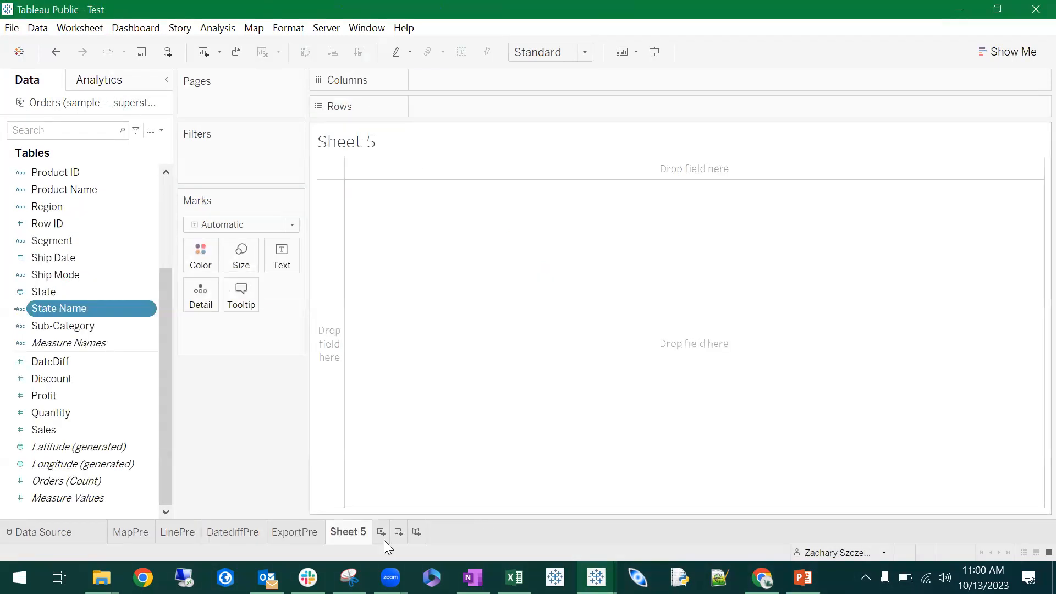
click(311, 532)
click(80, 27)
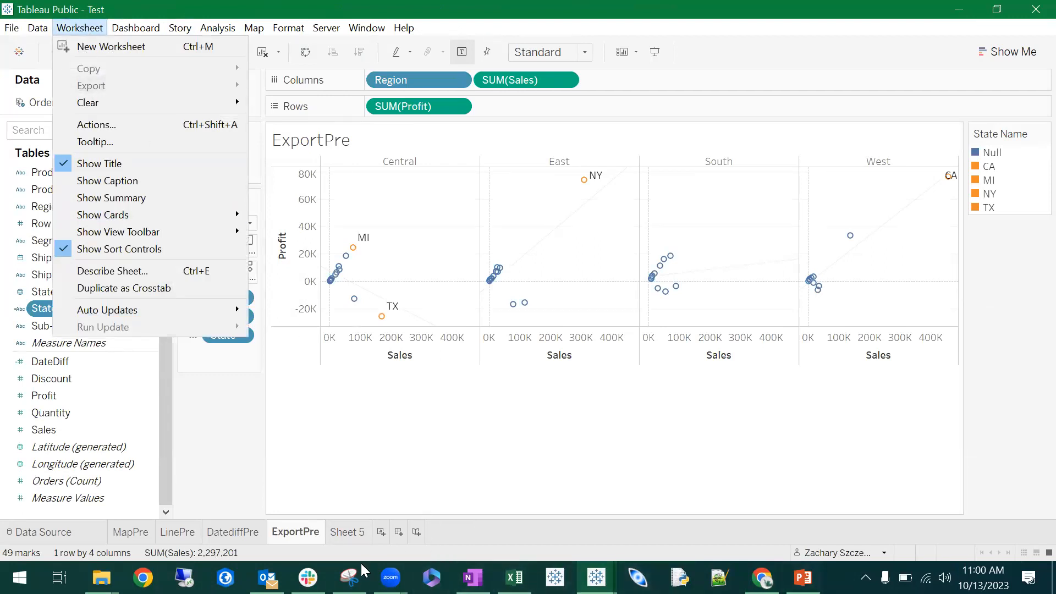
- Return to the Test 2 workbook and check the worksheet copy and export commands for its scatter plot sheet
click(596, 578)
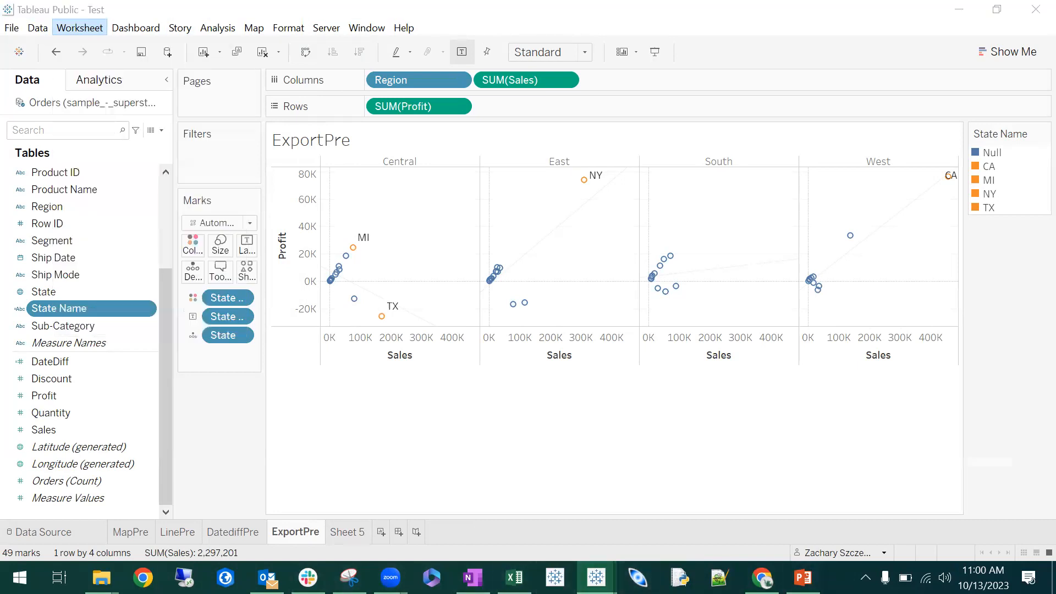
click(636, 510)
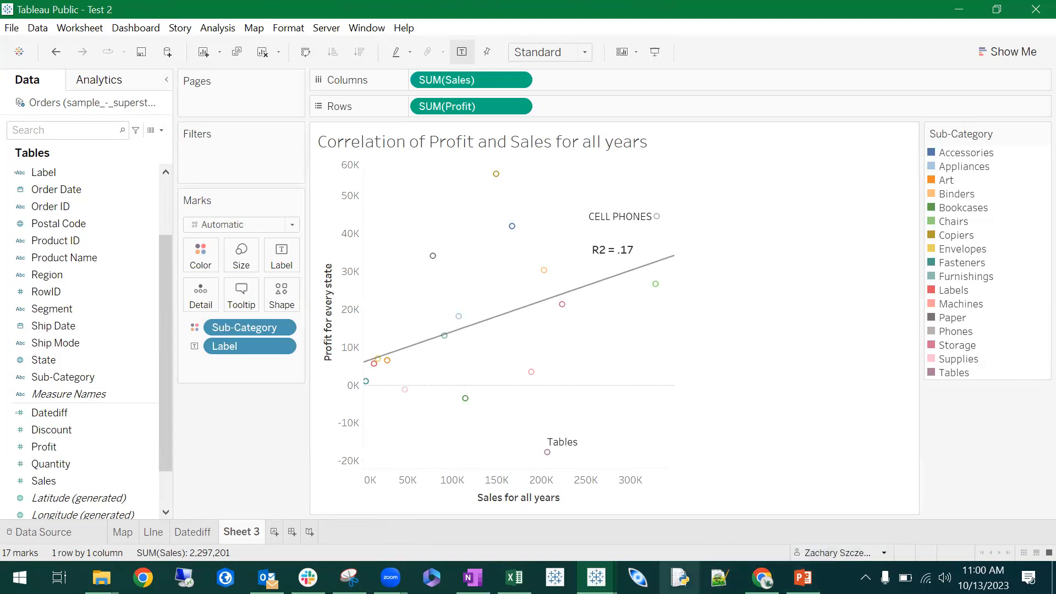
mouse_move(267, 577)
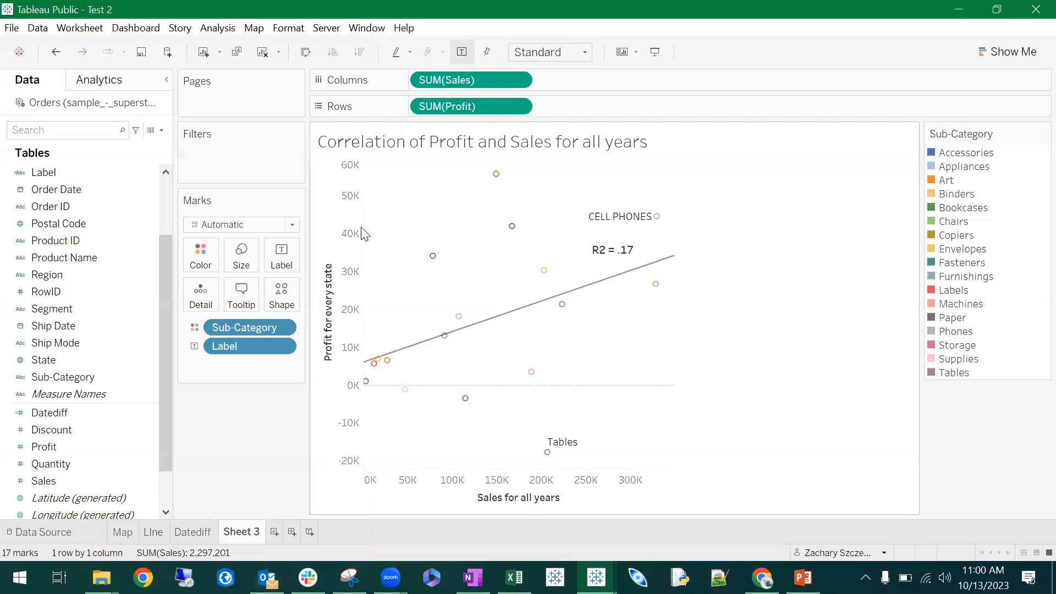
click(90, 30)
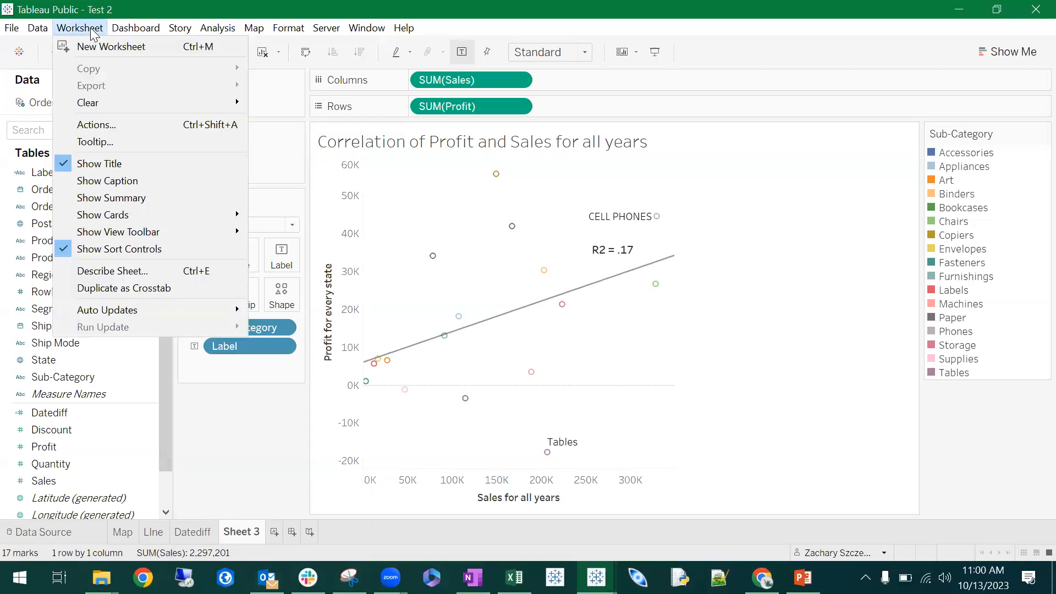
click(464, 229)
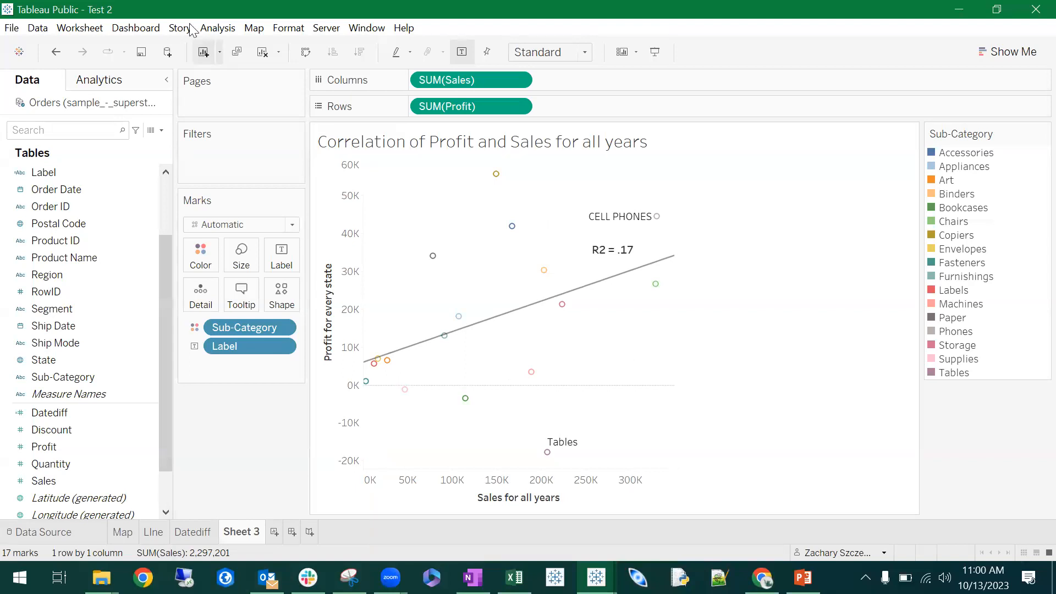
click(92, 31)
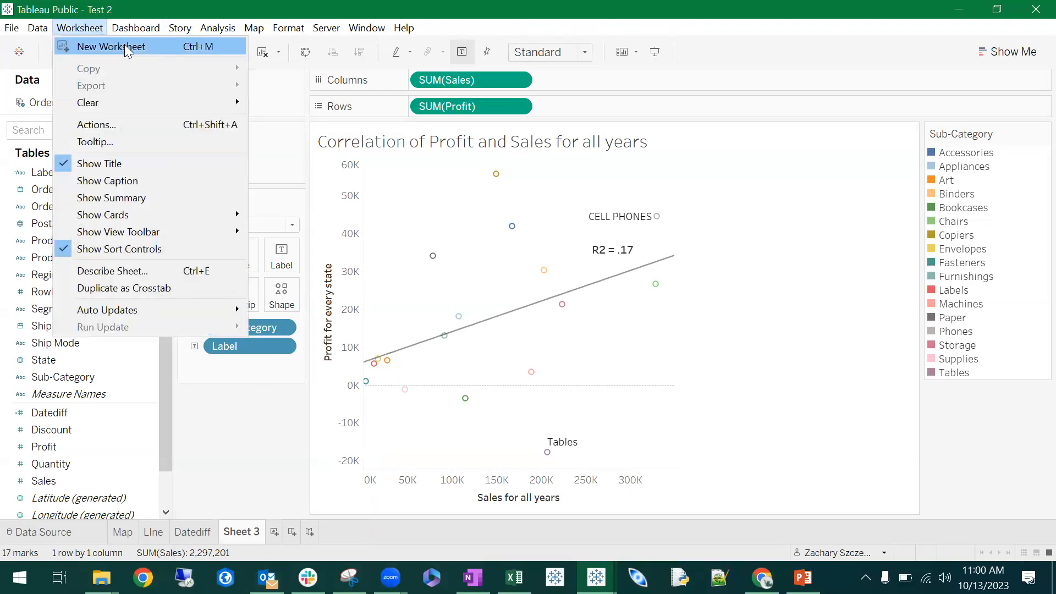
mouse_move(20, 24)
mouse_move(76, 28)
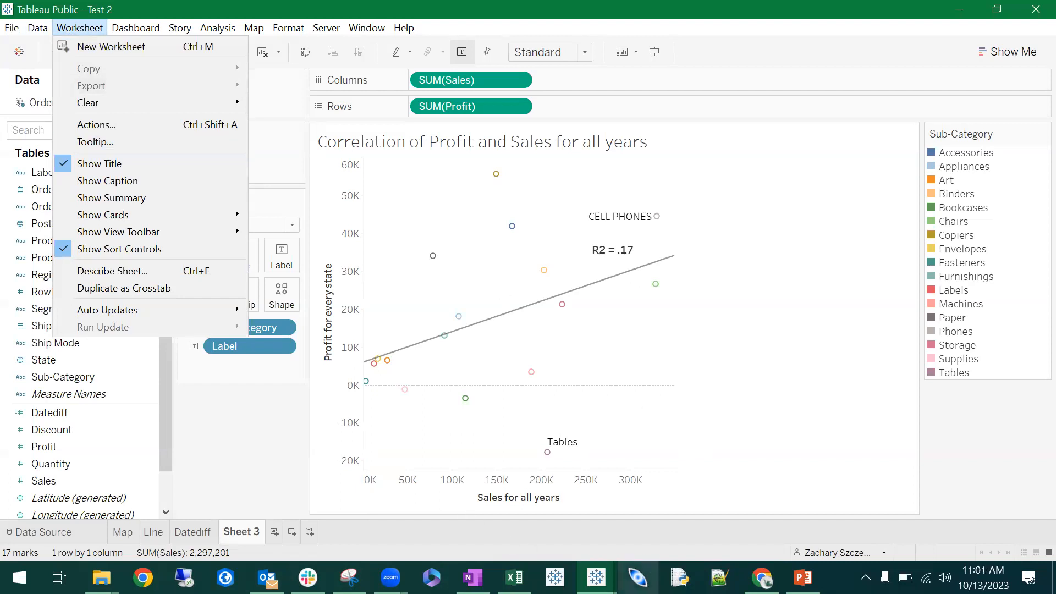
- Switch to the published Test 2 page in Chrome and examine the settings and other actions offered for the visualization
mouse_move(596, 577)
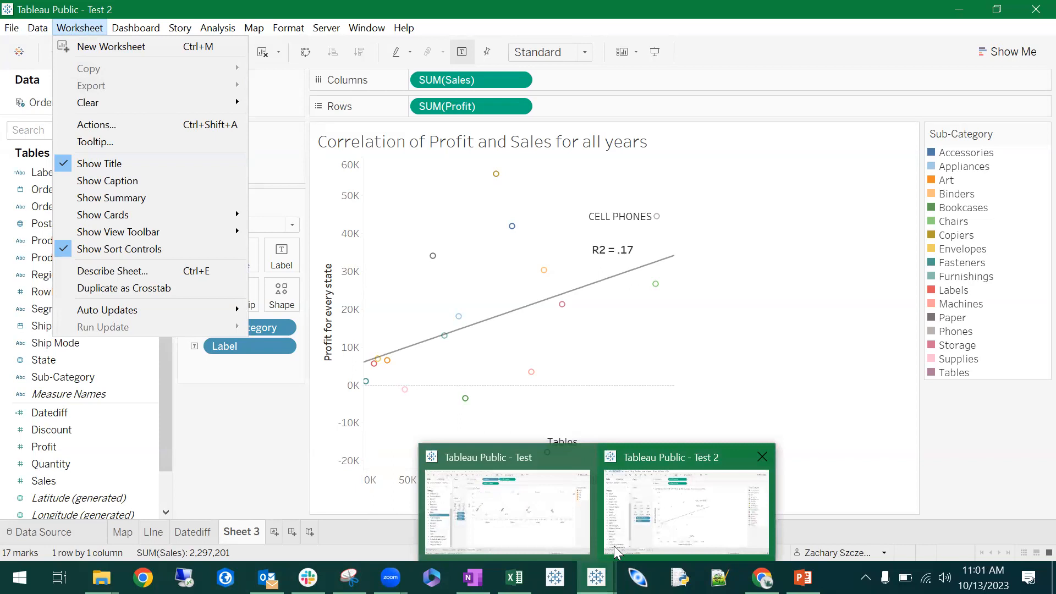
mouse_move(762, 577)
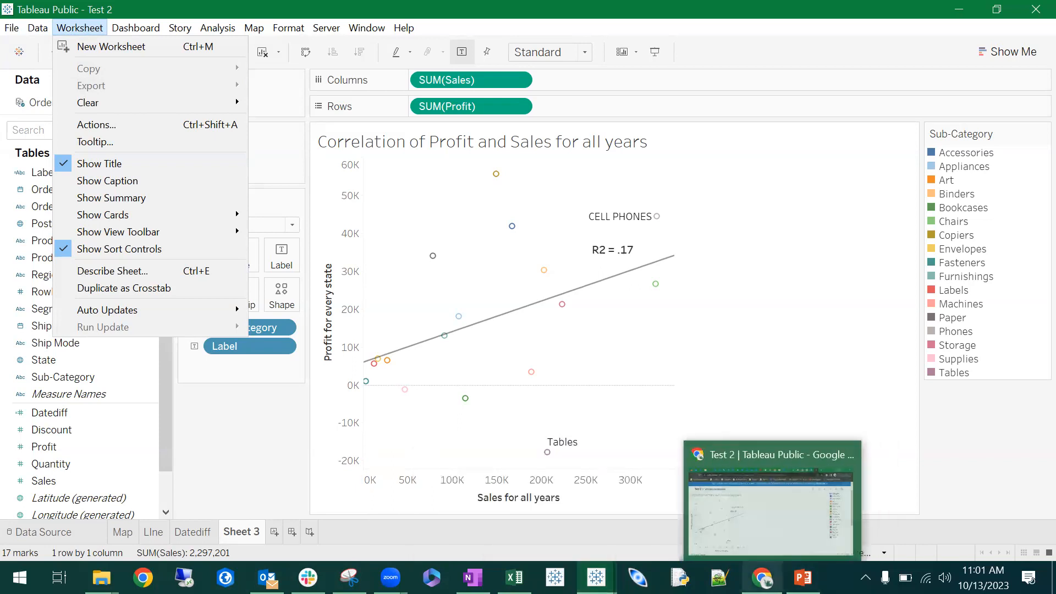
click(751, 547)
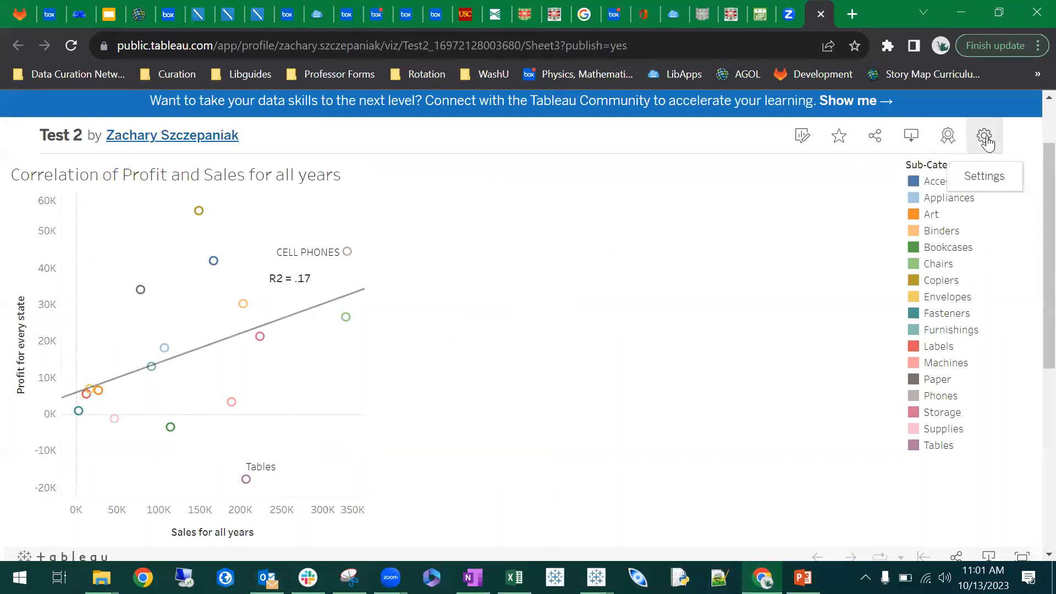
click(984, 147)
click(984, 144)
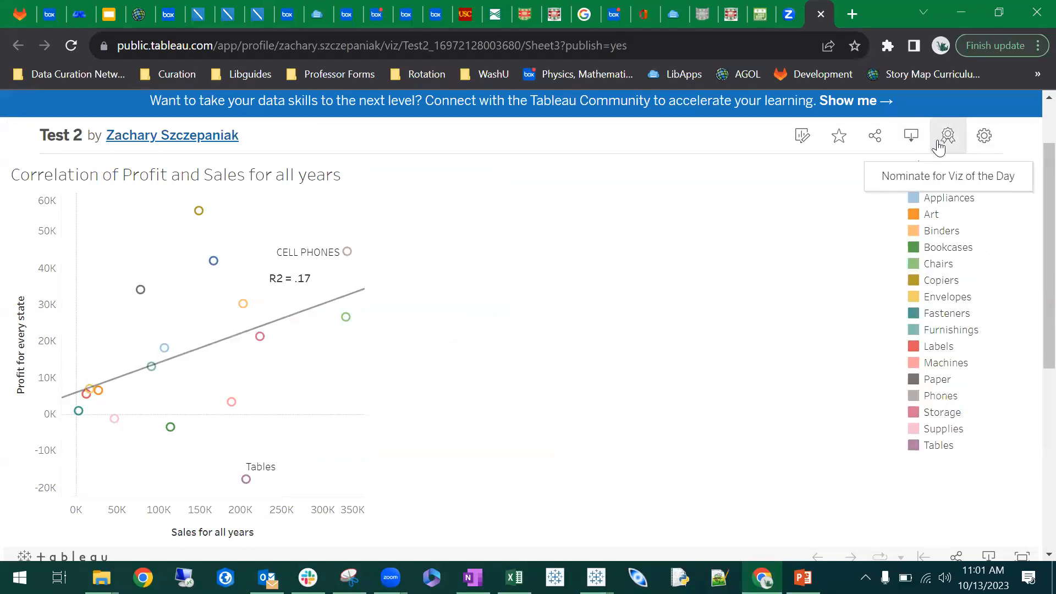